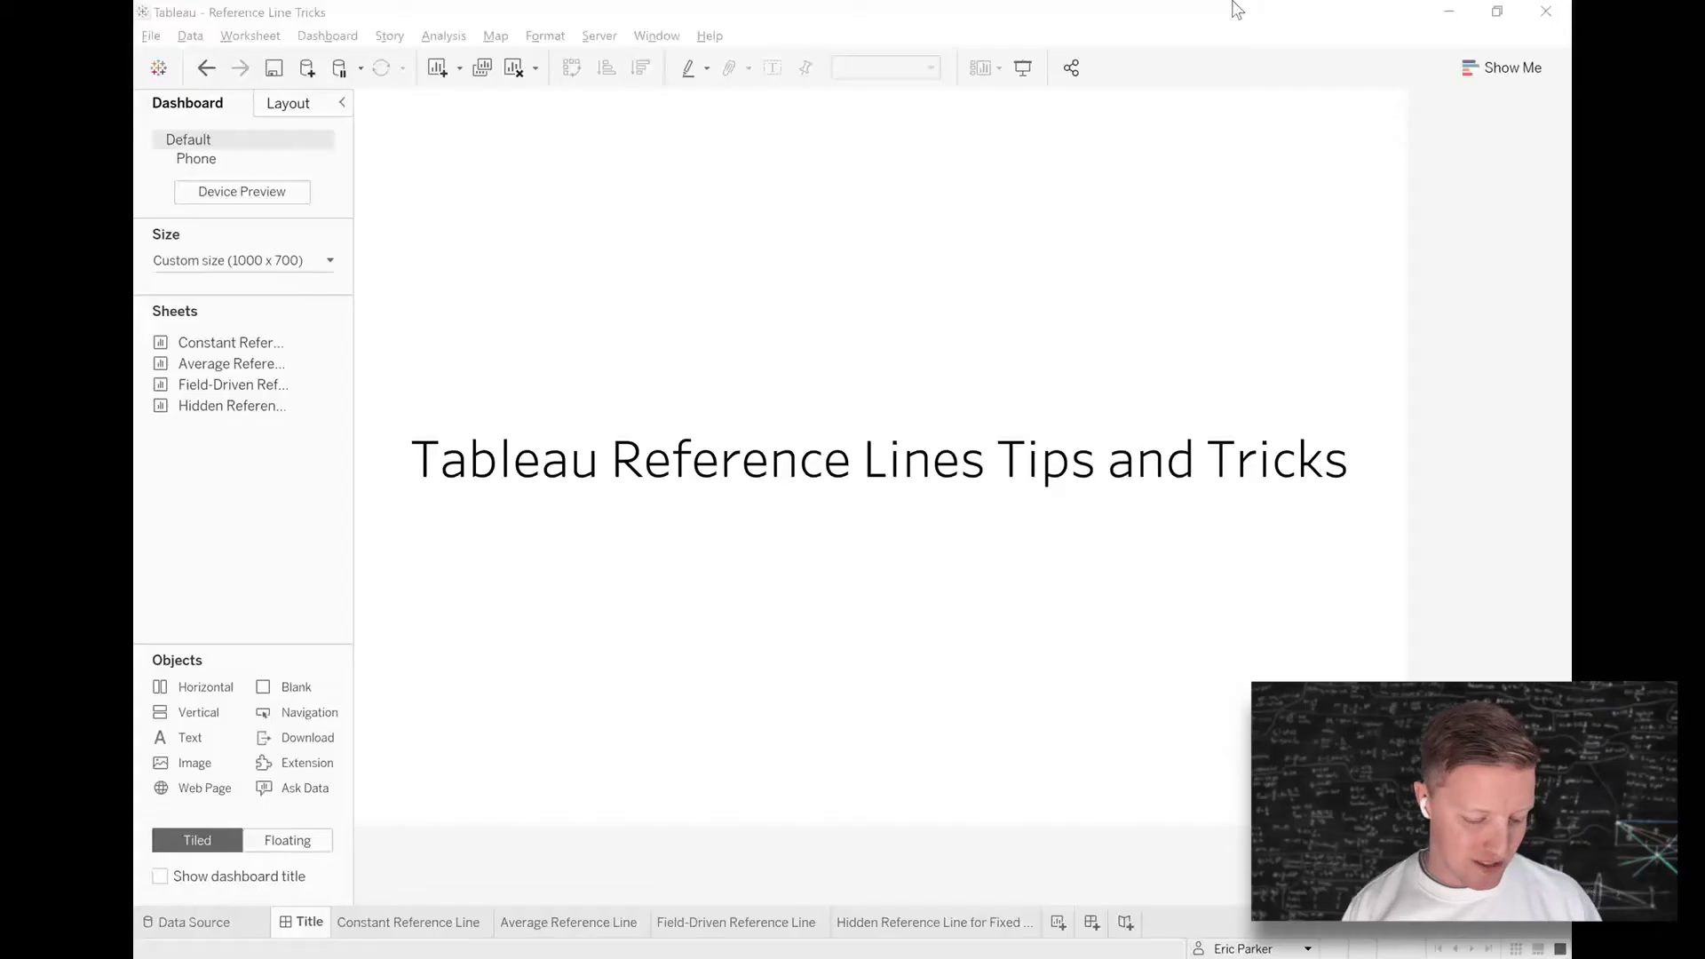
- Go to the Constant Reference Line sheet with the average-discount-by-sub-category bar chart
left_click(392, 923)
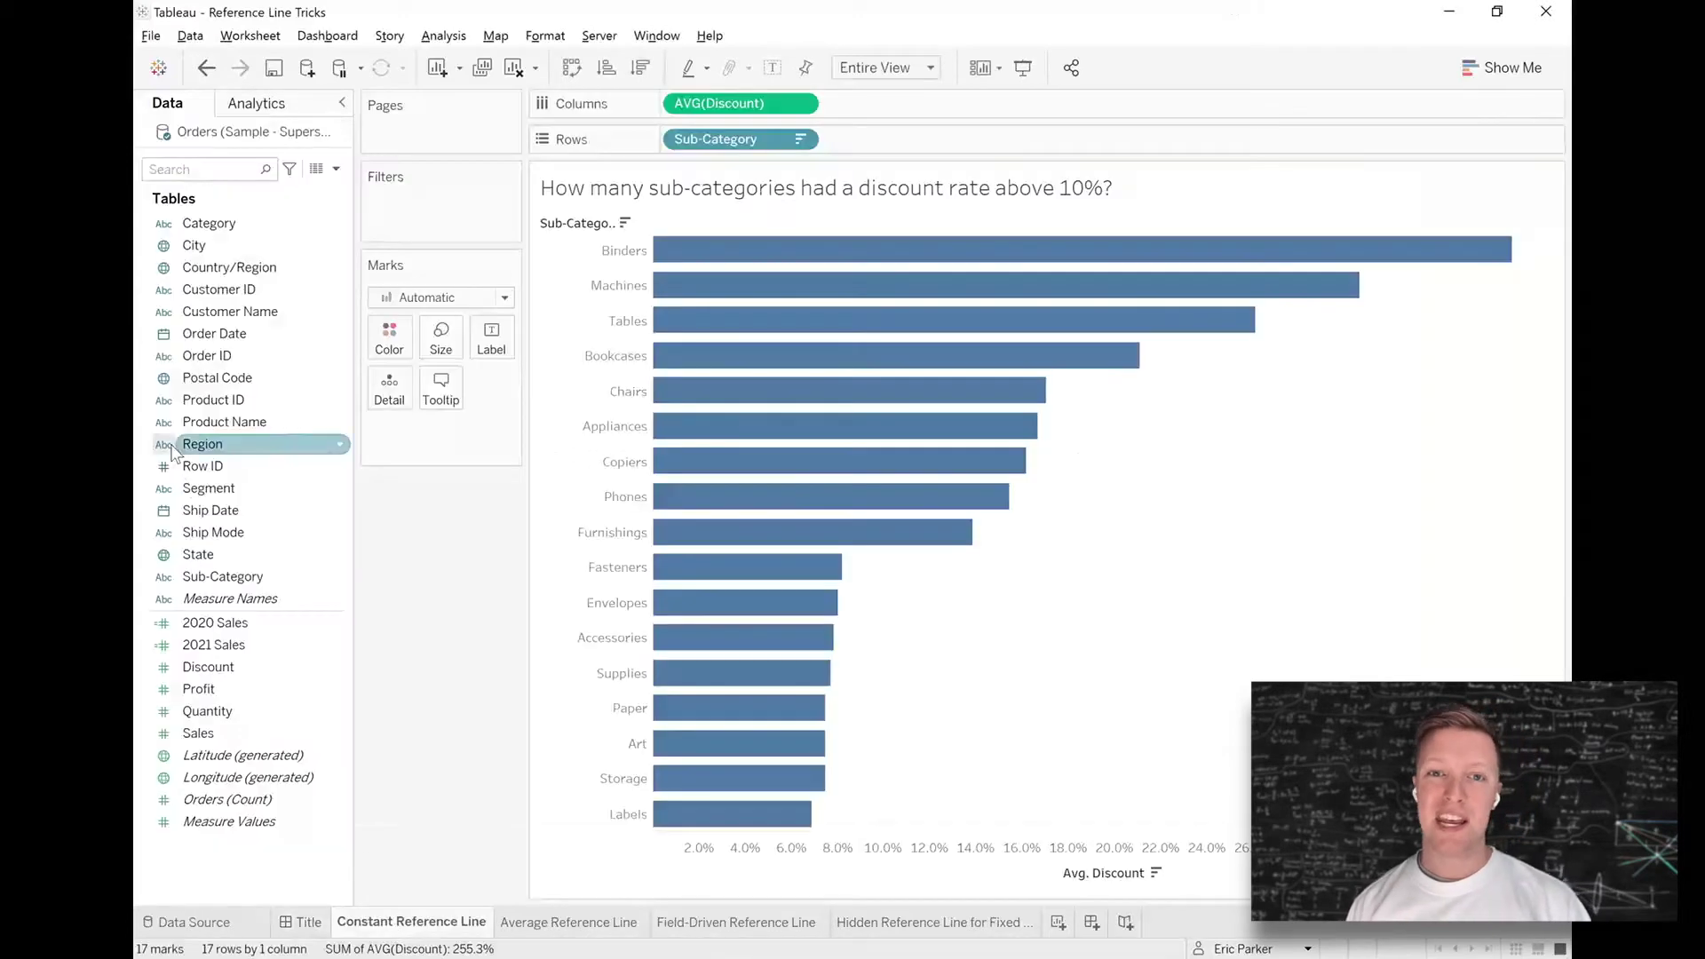
- Add a constant reference line at .1 (10%) across the whole table of discount bars
left_click(255, 105)
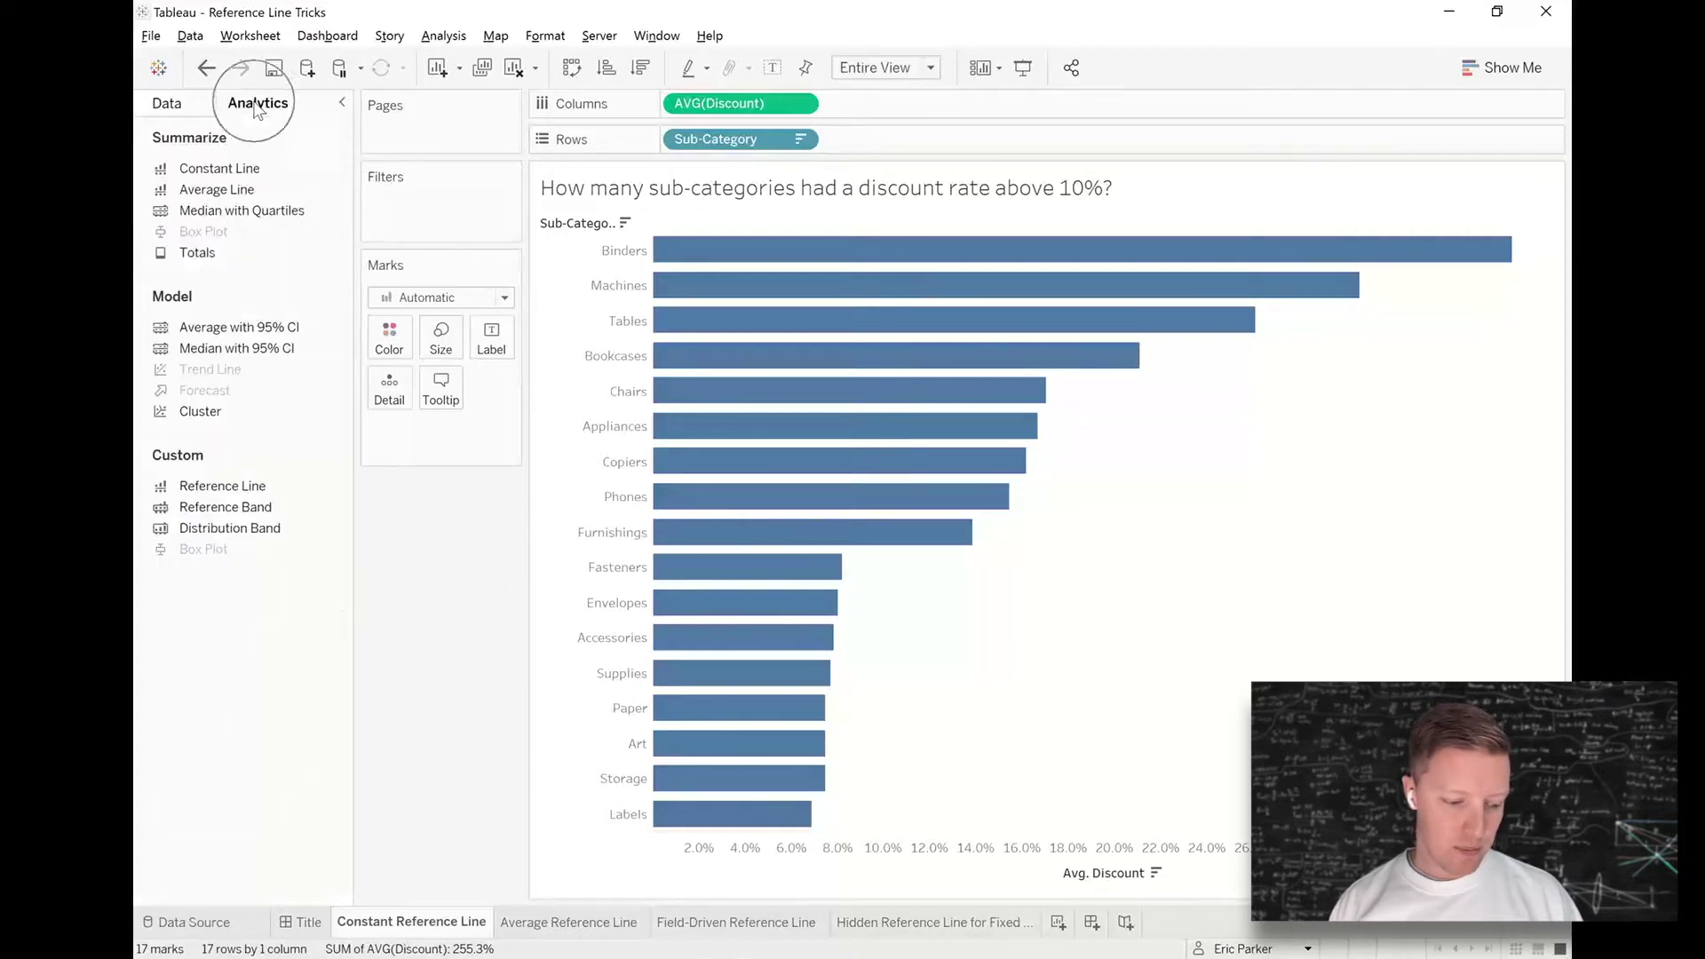
left_click_drag(211, 174, 697, 277)
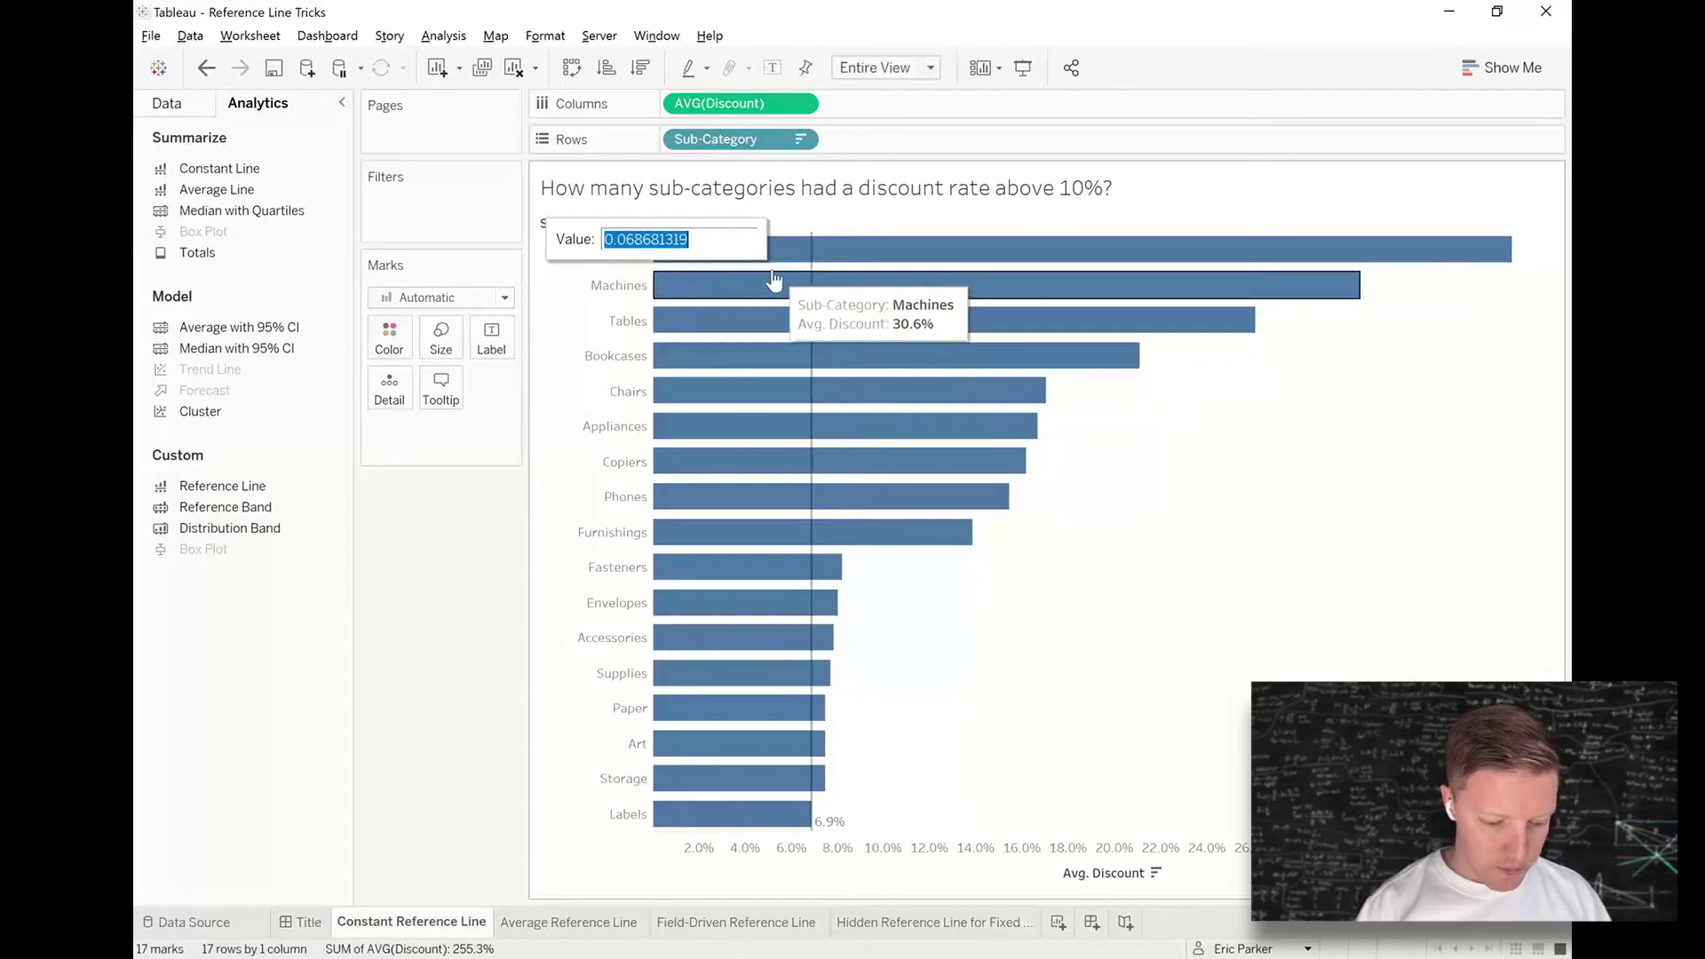
type(".1")
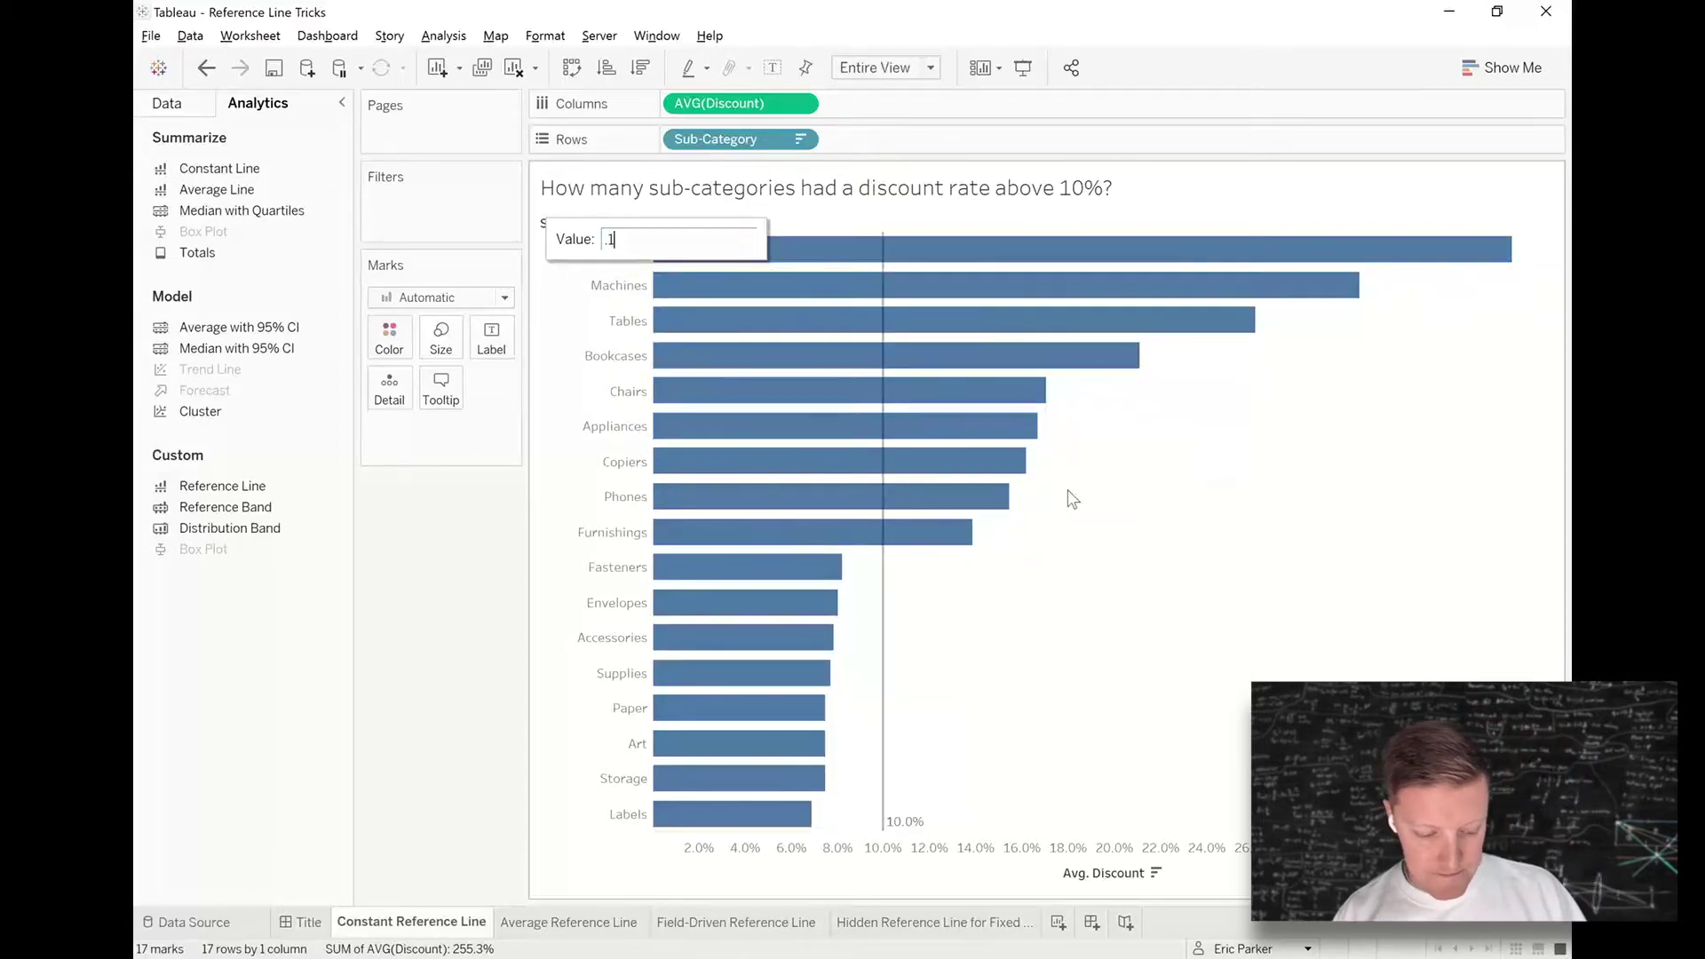
left_click(1217, 586)
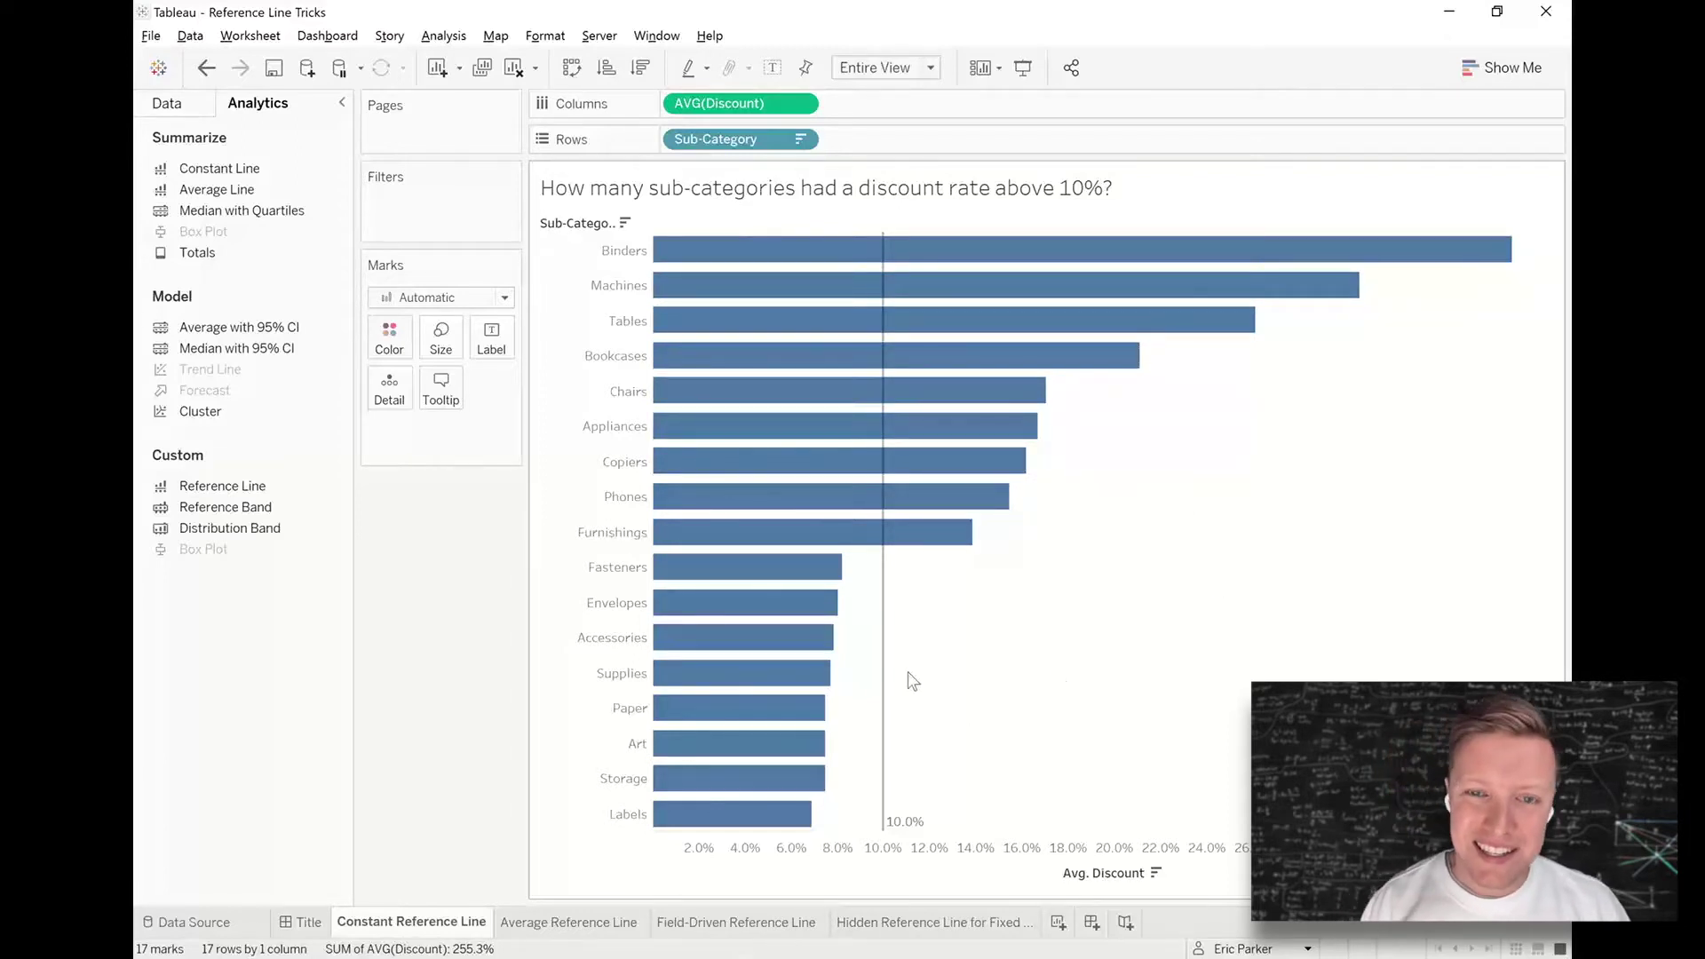
mouse_move(883, 677)
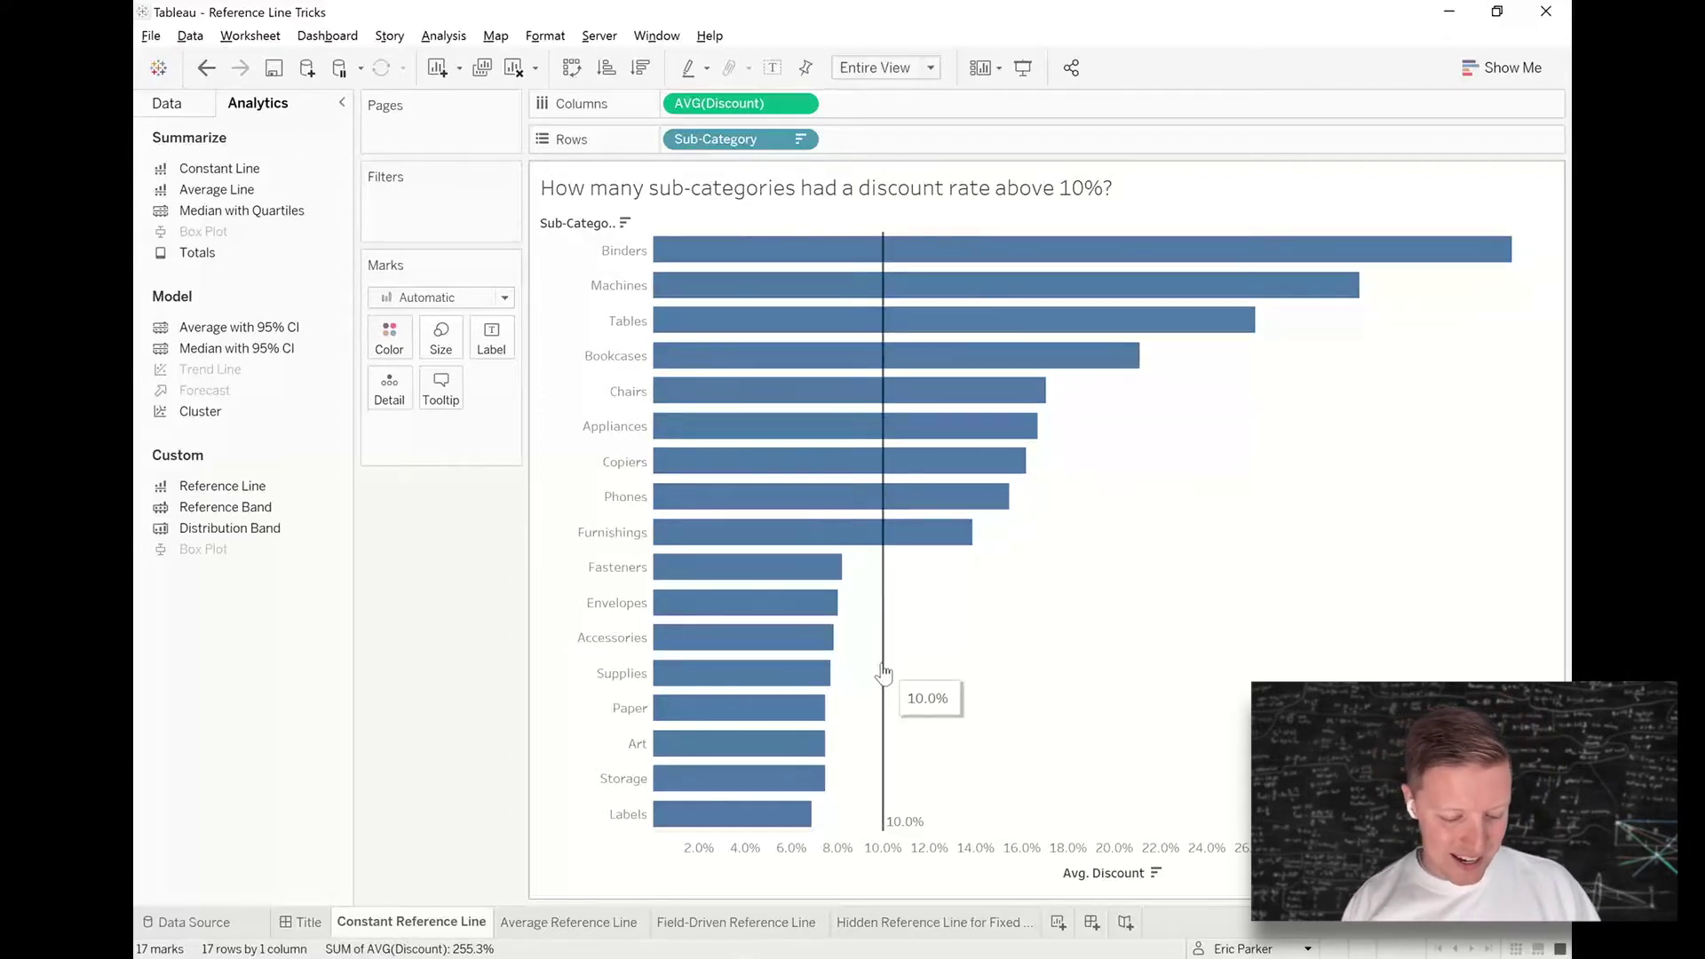
right_click(884, 673)
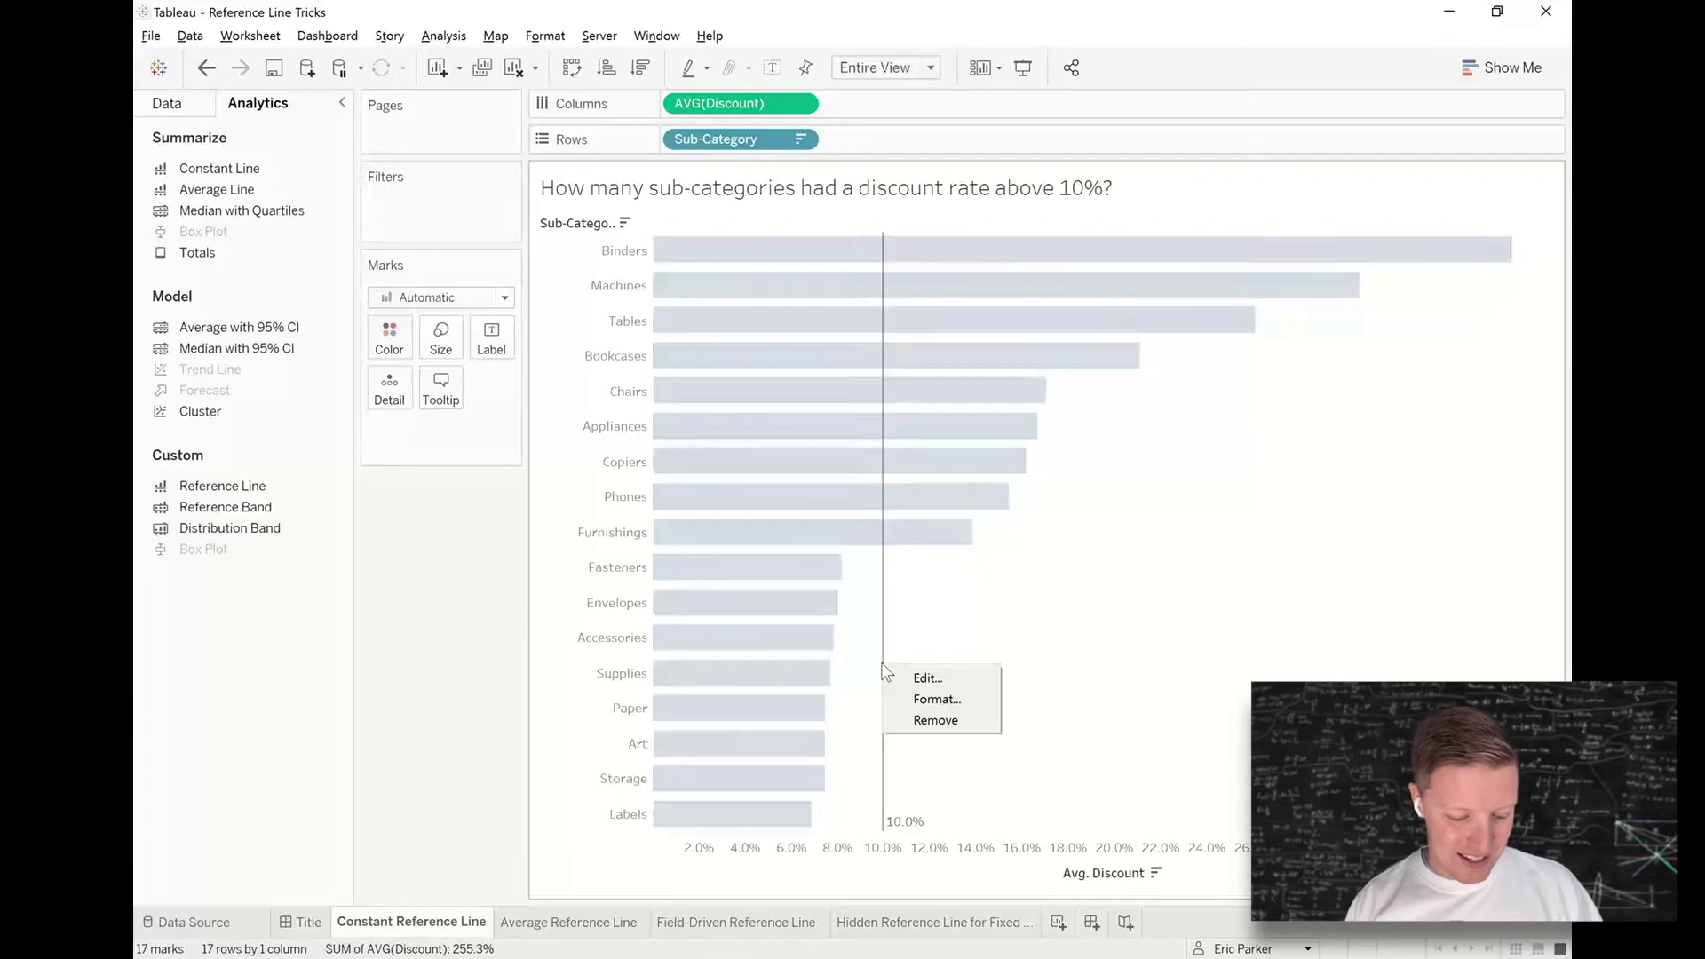
- Restyle the 10% reference line as a solid black line
left_click(928, 678)
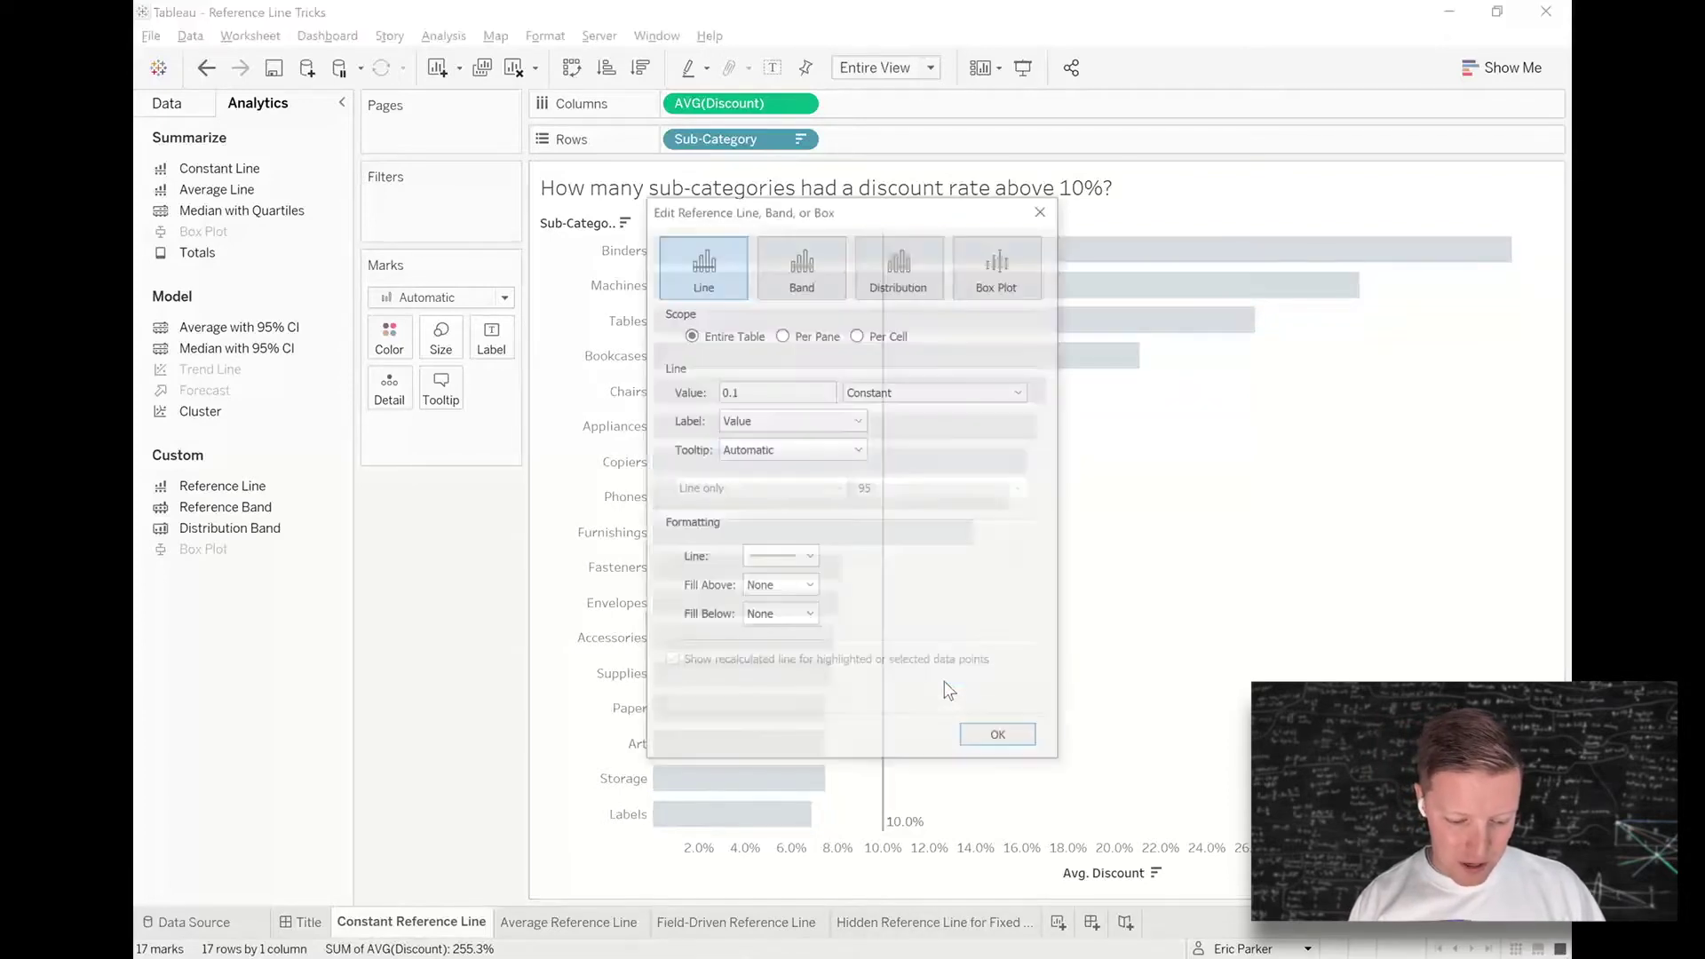
left_click(765, 560)
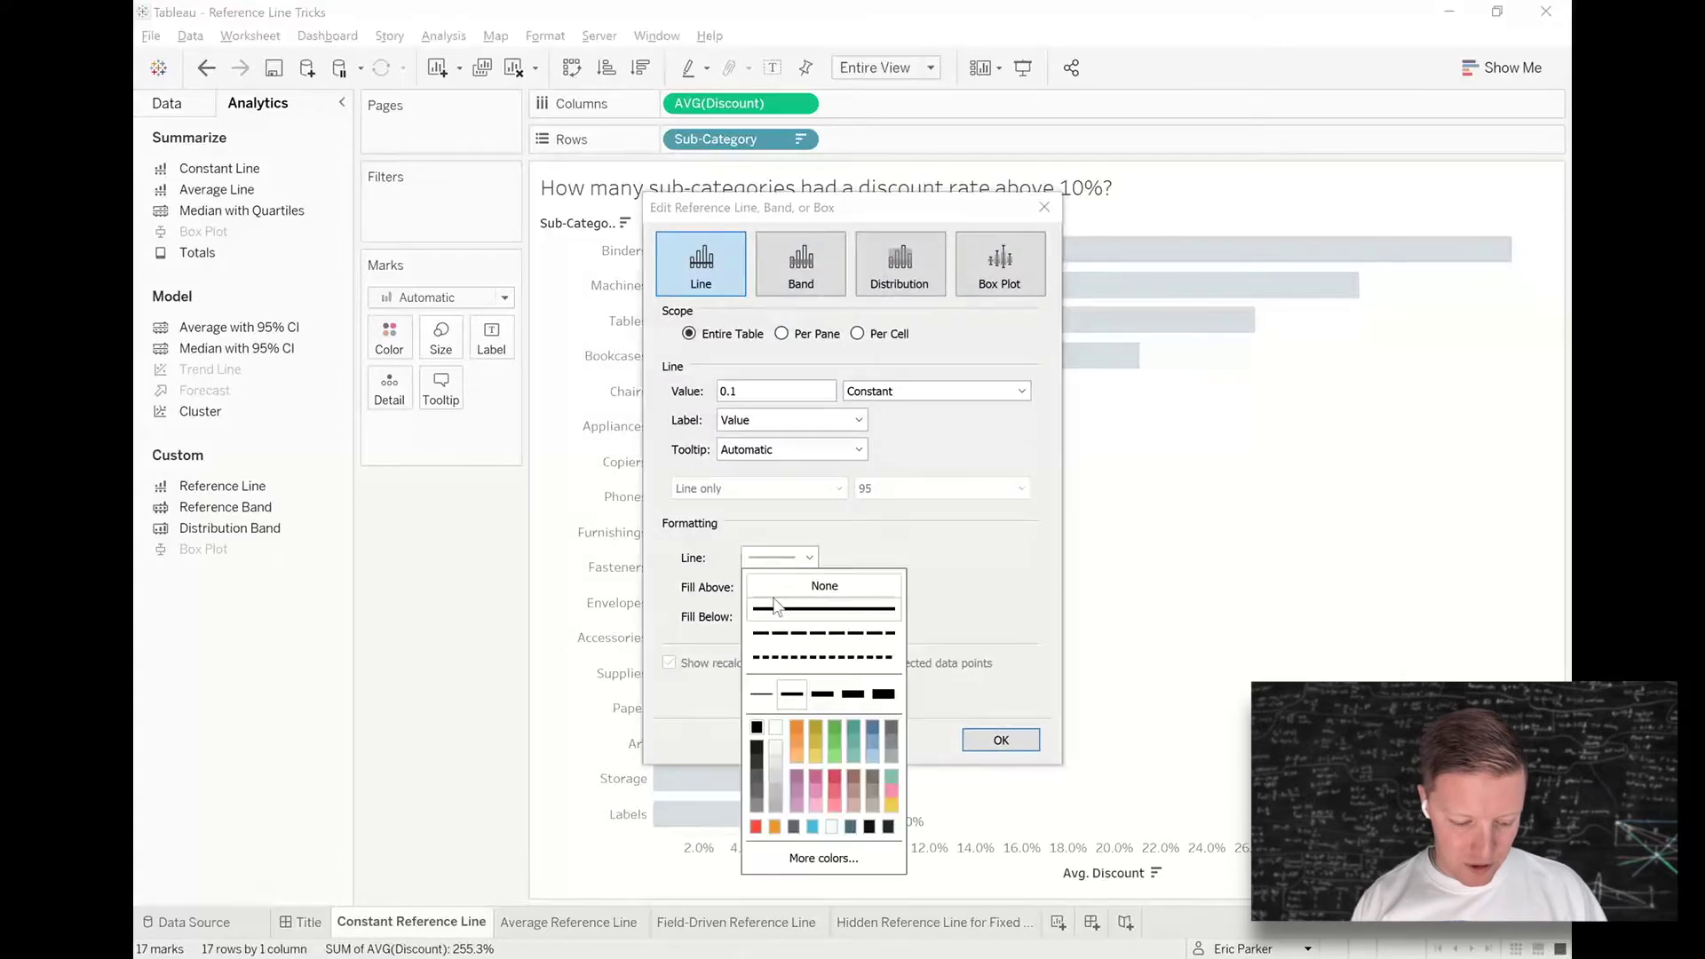
left_click(756, 727)
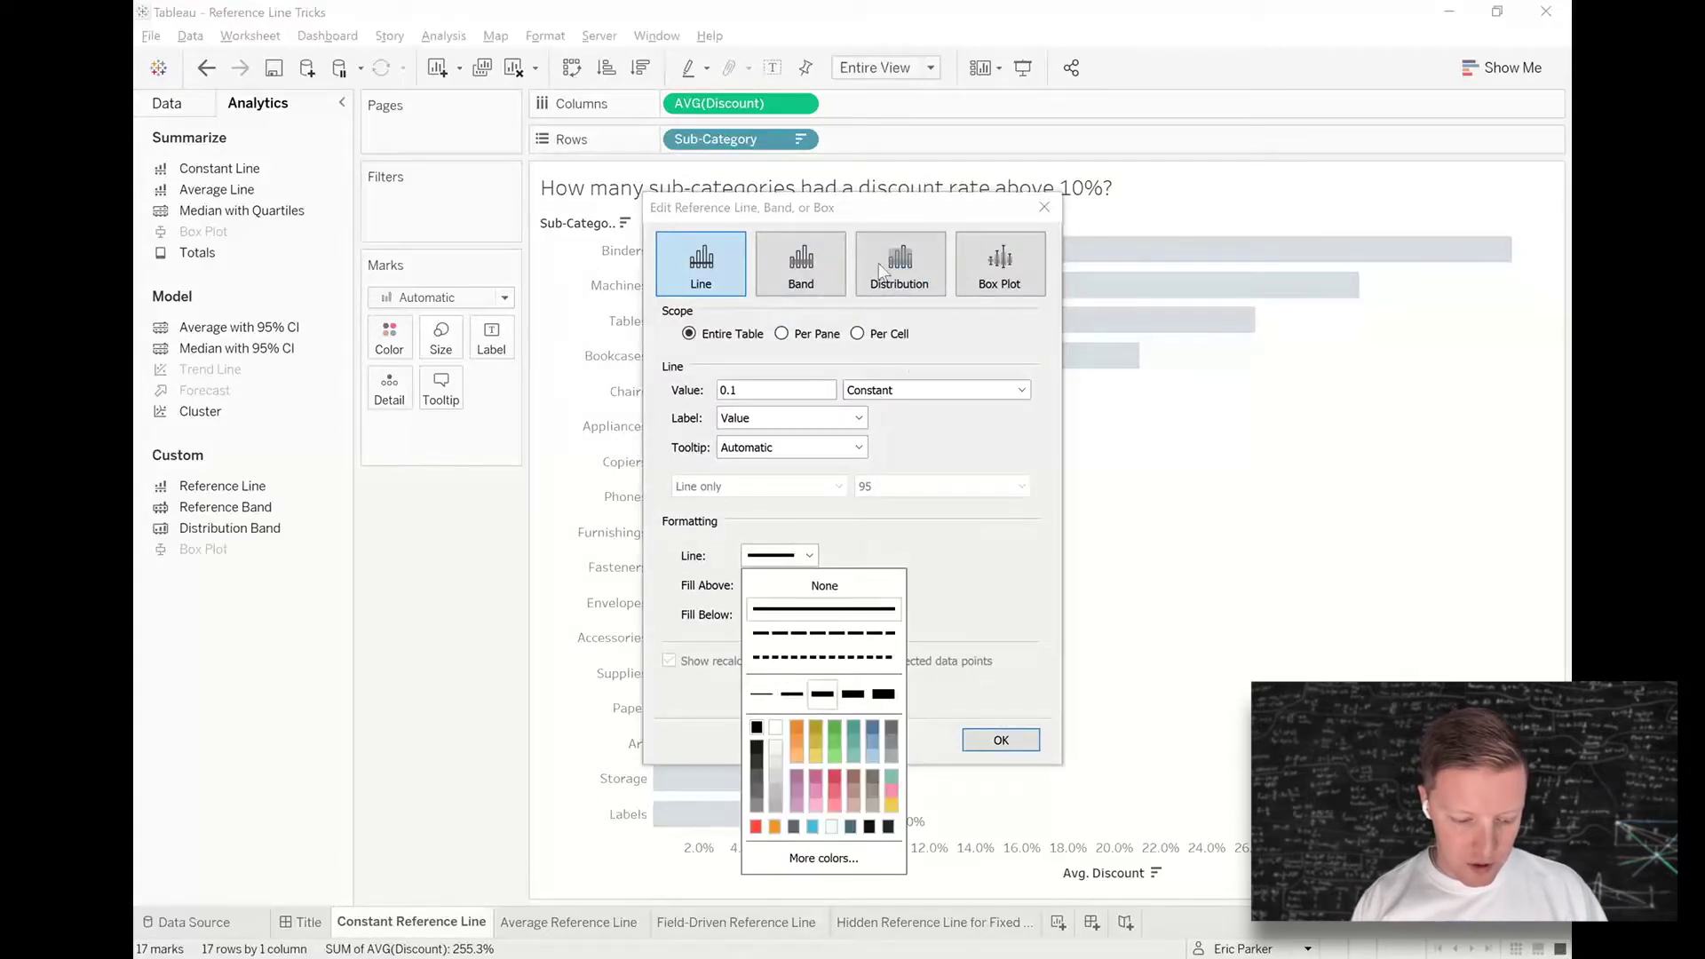
left_click_drag(891, 210, 901, 212)
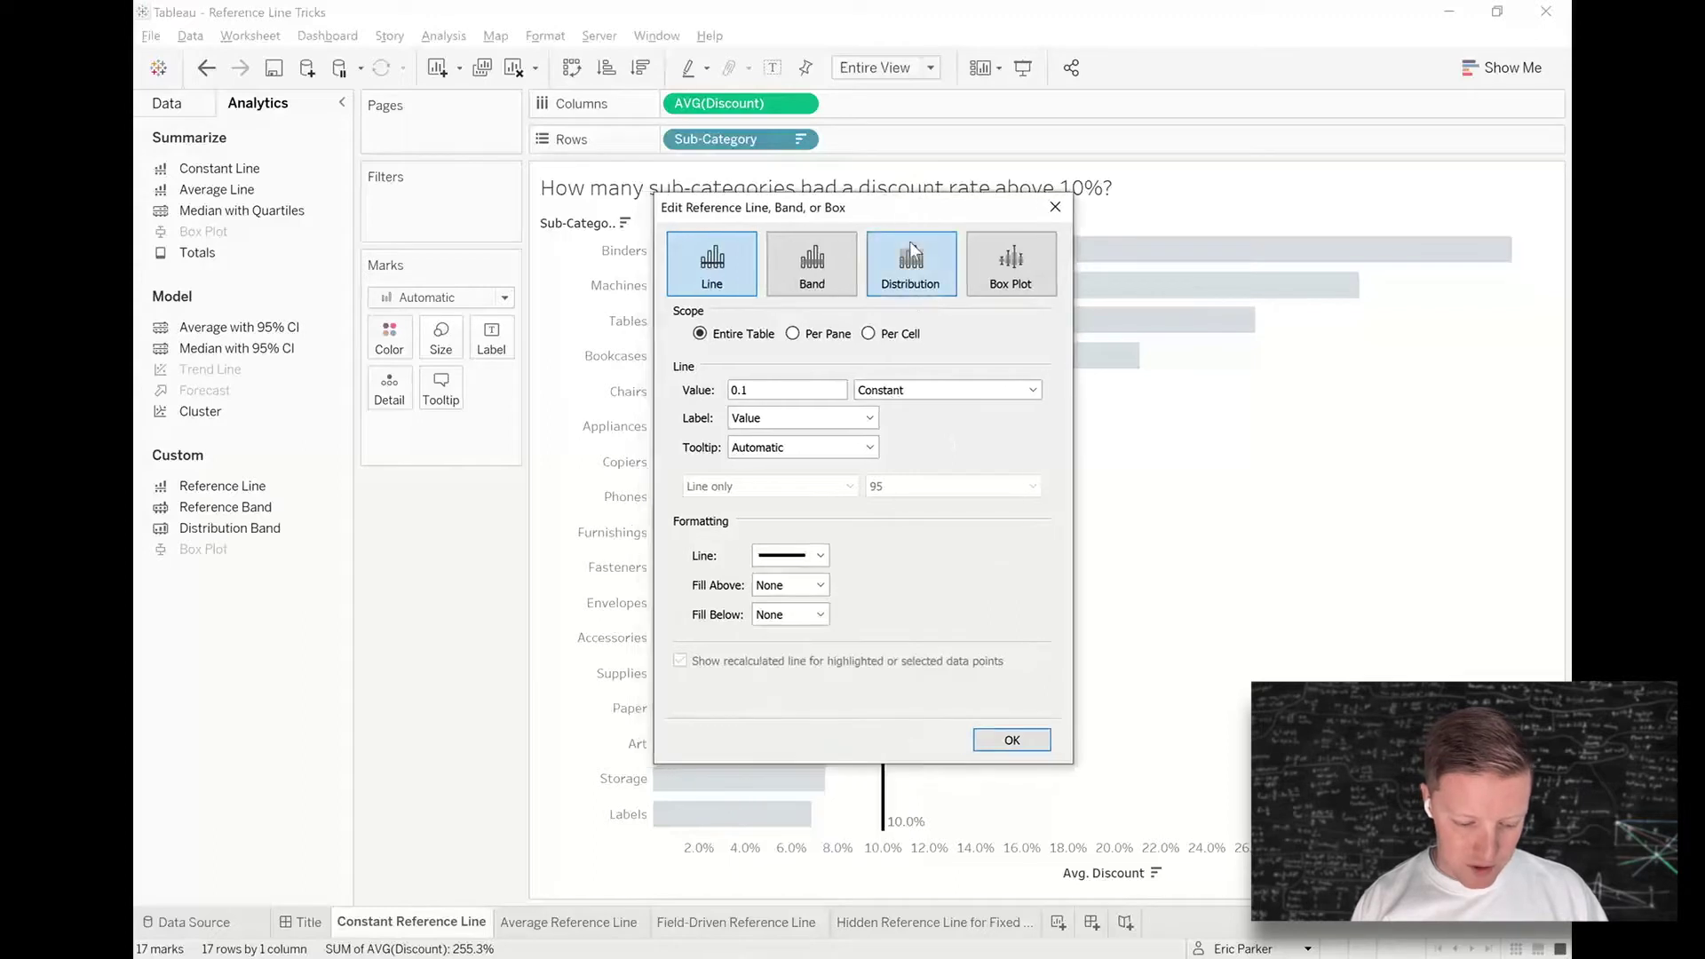
left_click(1013, 740)
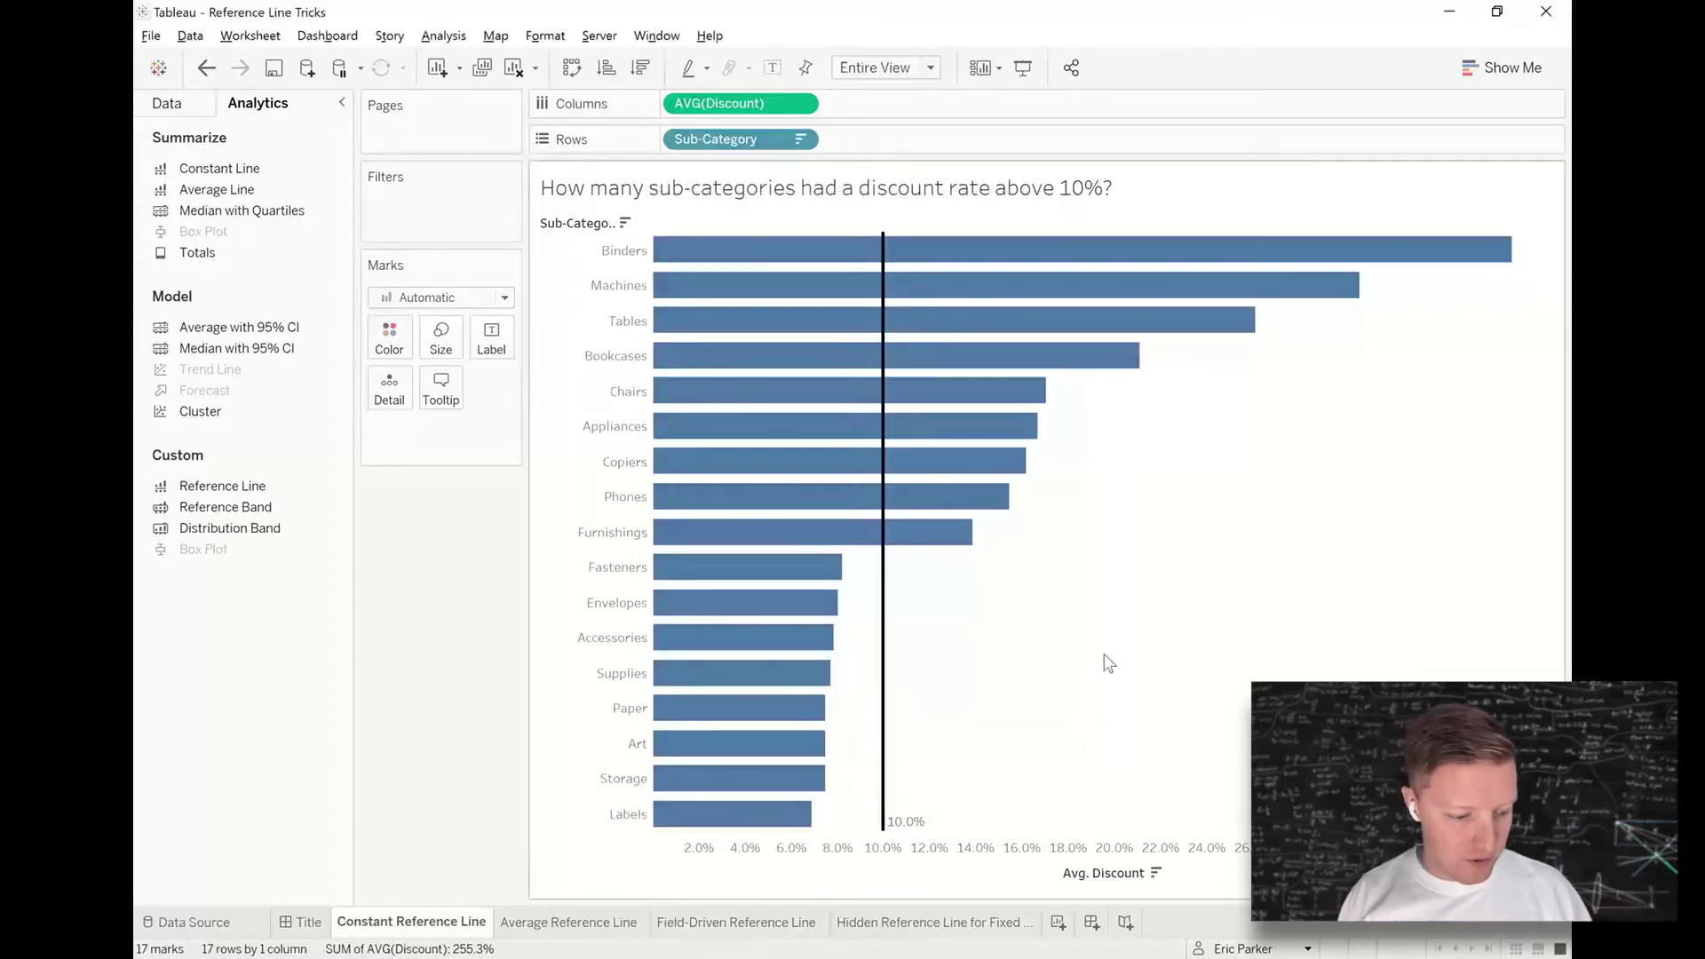
left_click(173, 104)
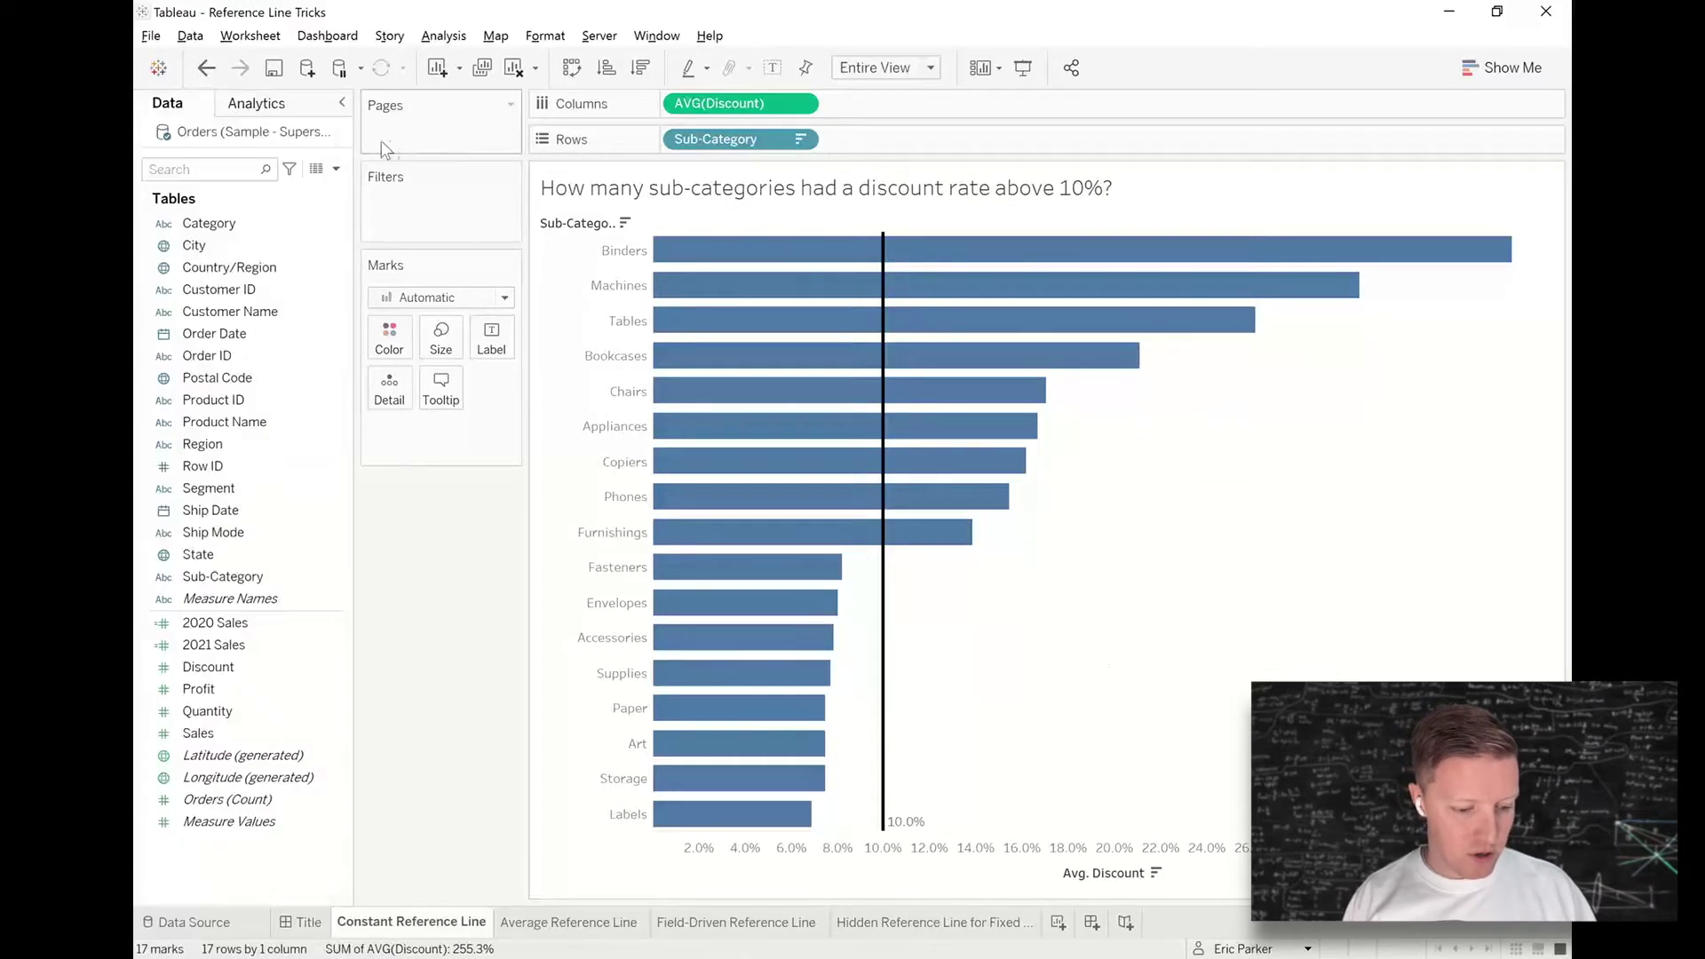
- Create the calculated field 'Discount Above 10%' as AVG([Discount]) >= .1
left_click(335, 169)
left_click(331, 186)
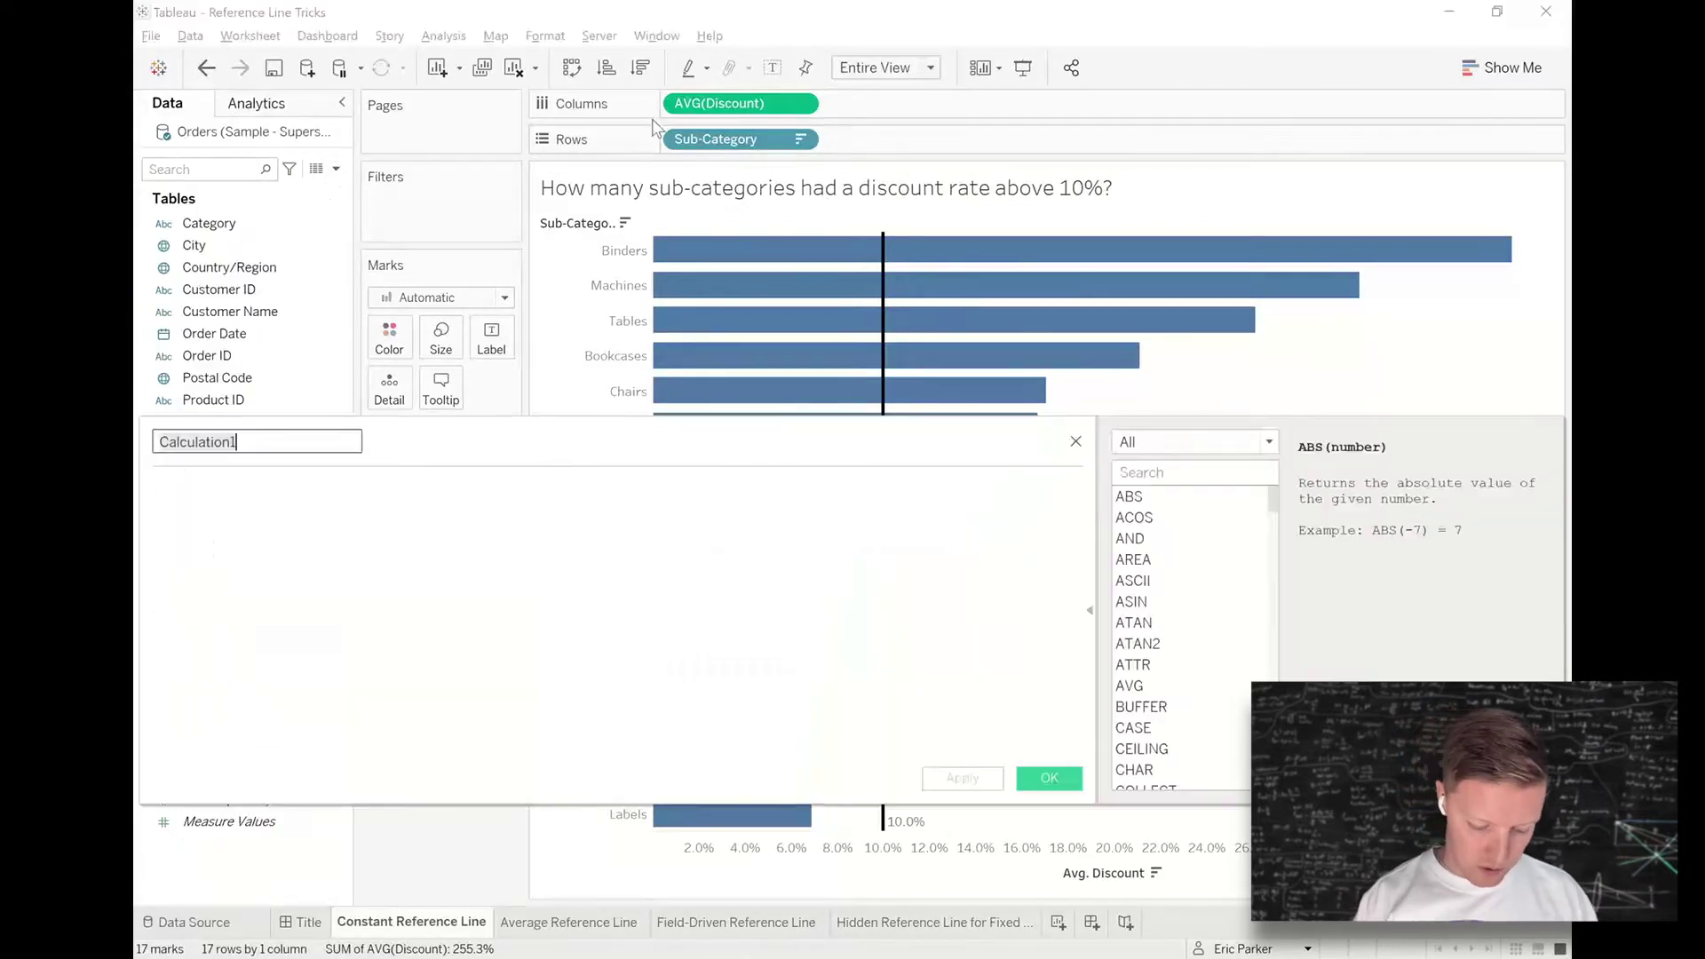
double_click(695, 105)
type(">= .1")
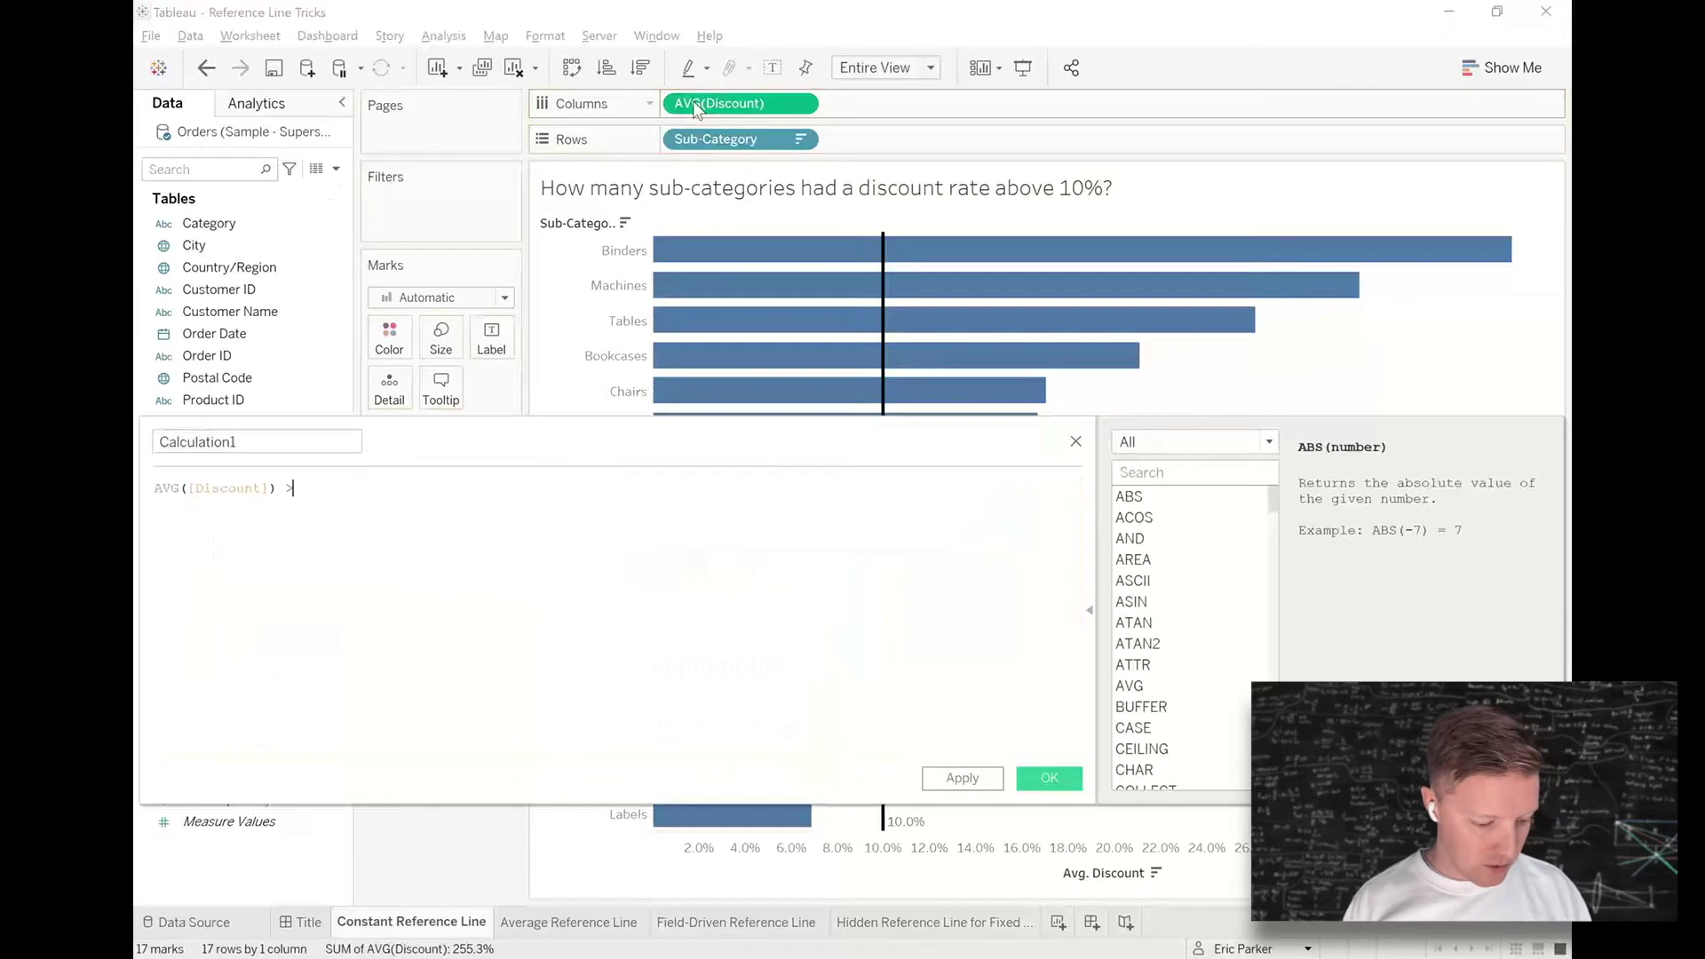
double_click(156, 442)
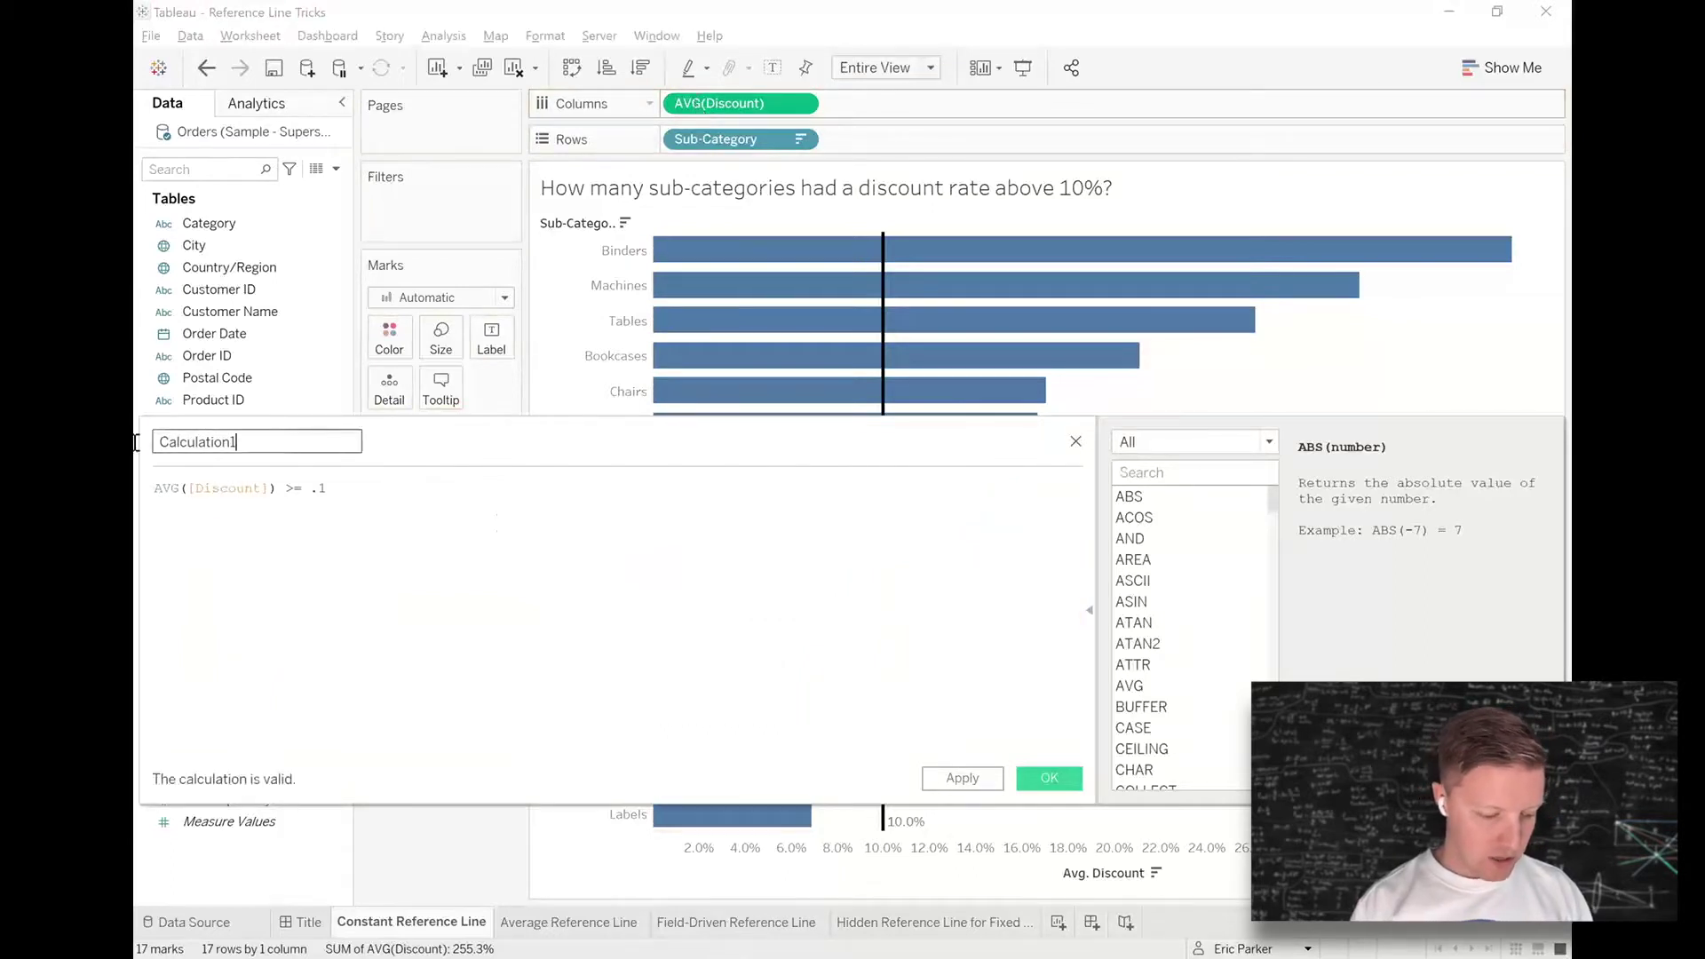
type("Discount")
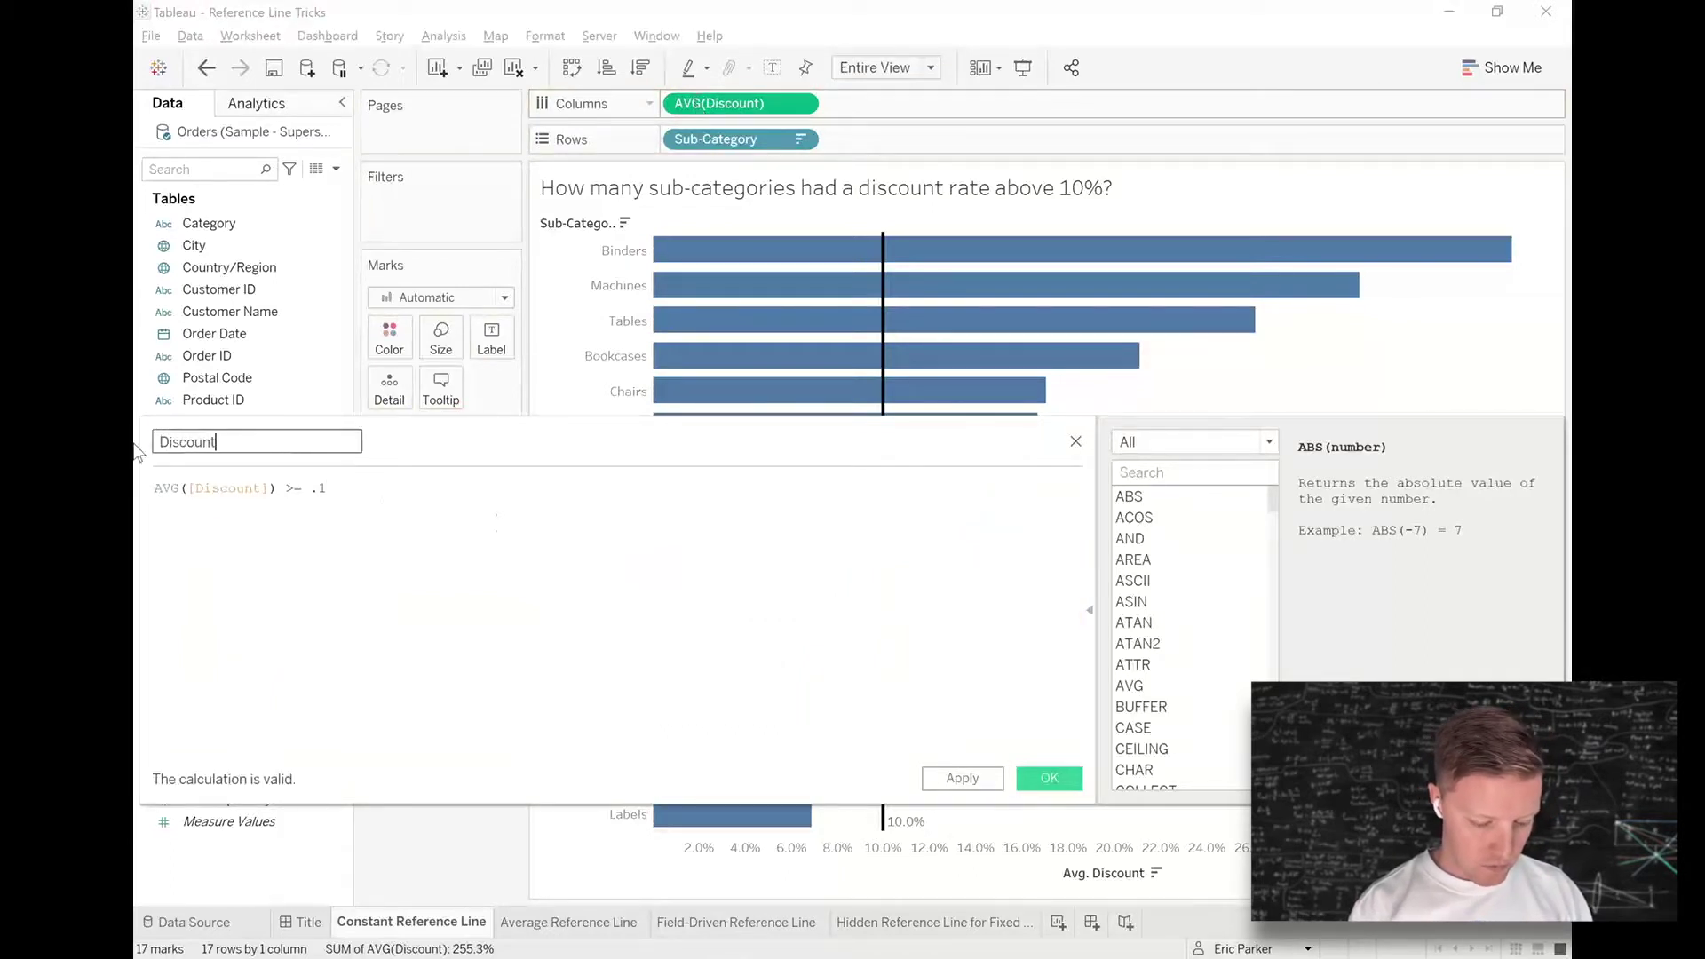
type(" Above 10%")
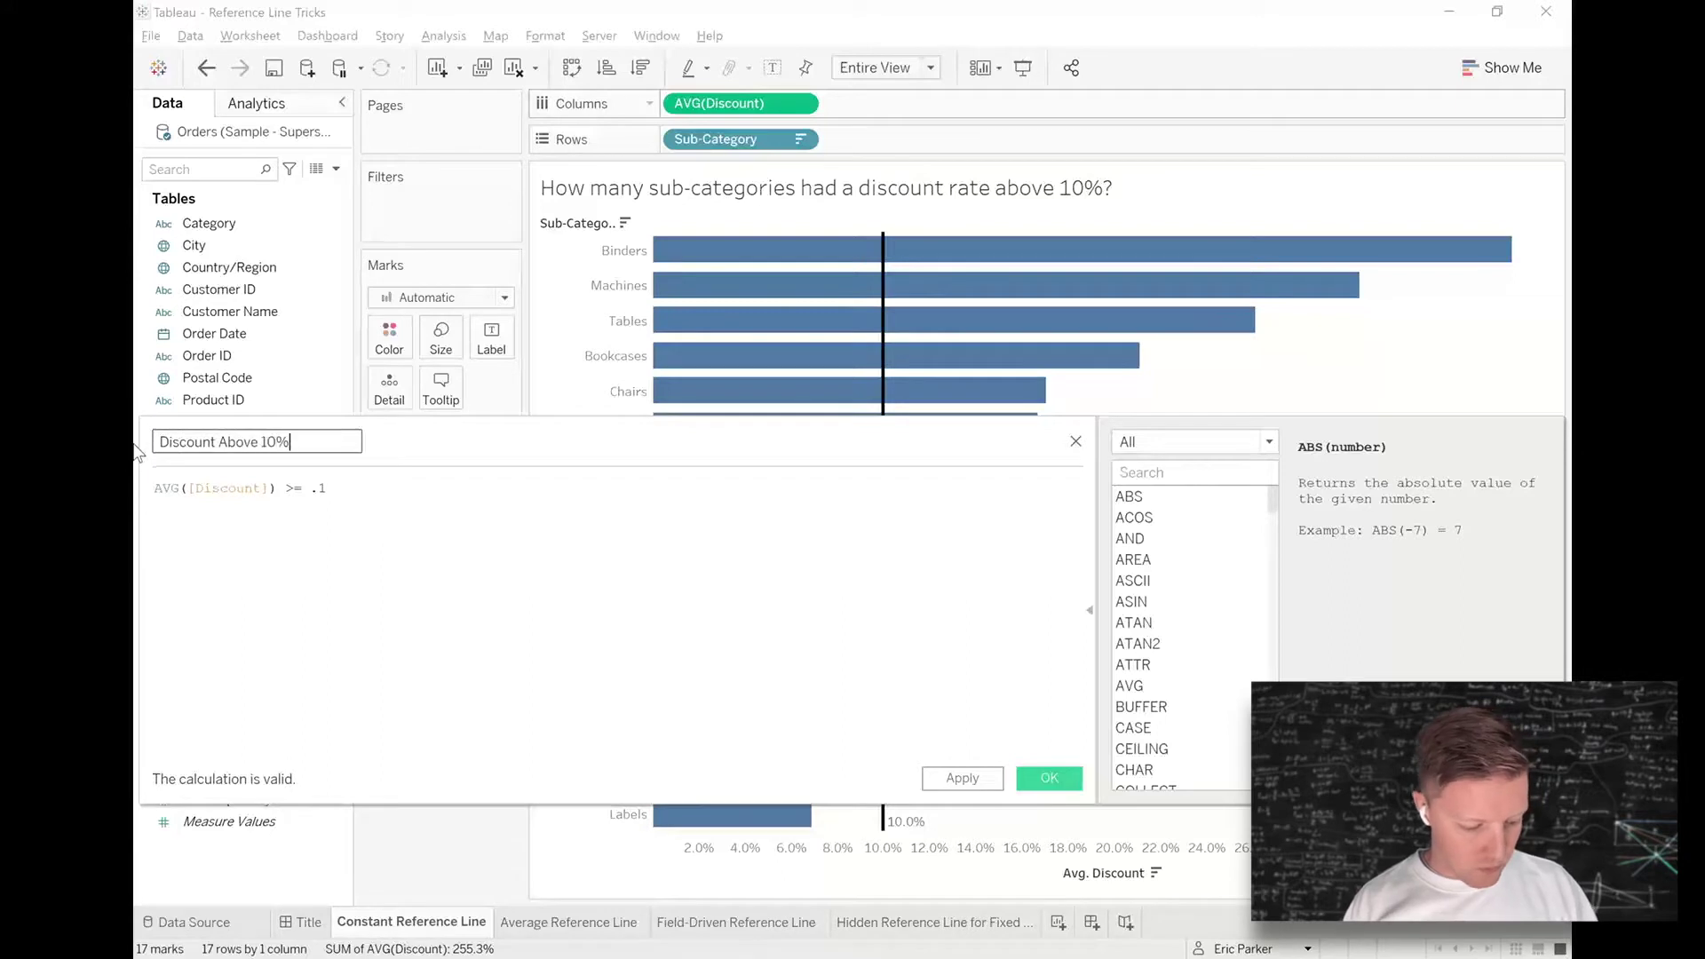
left_click(1051, 779)
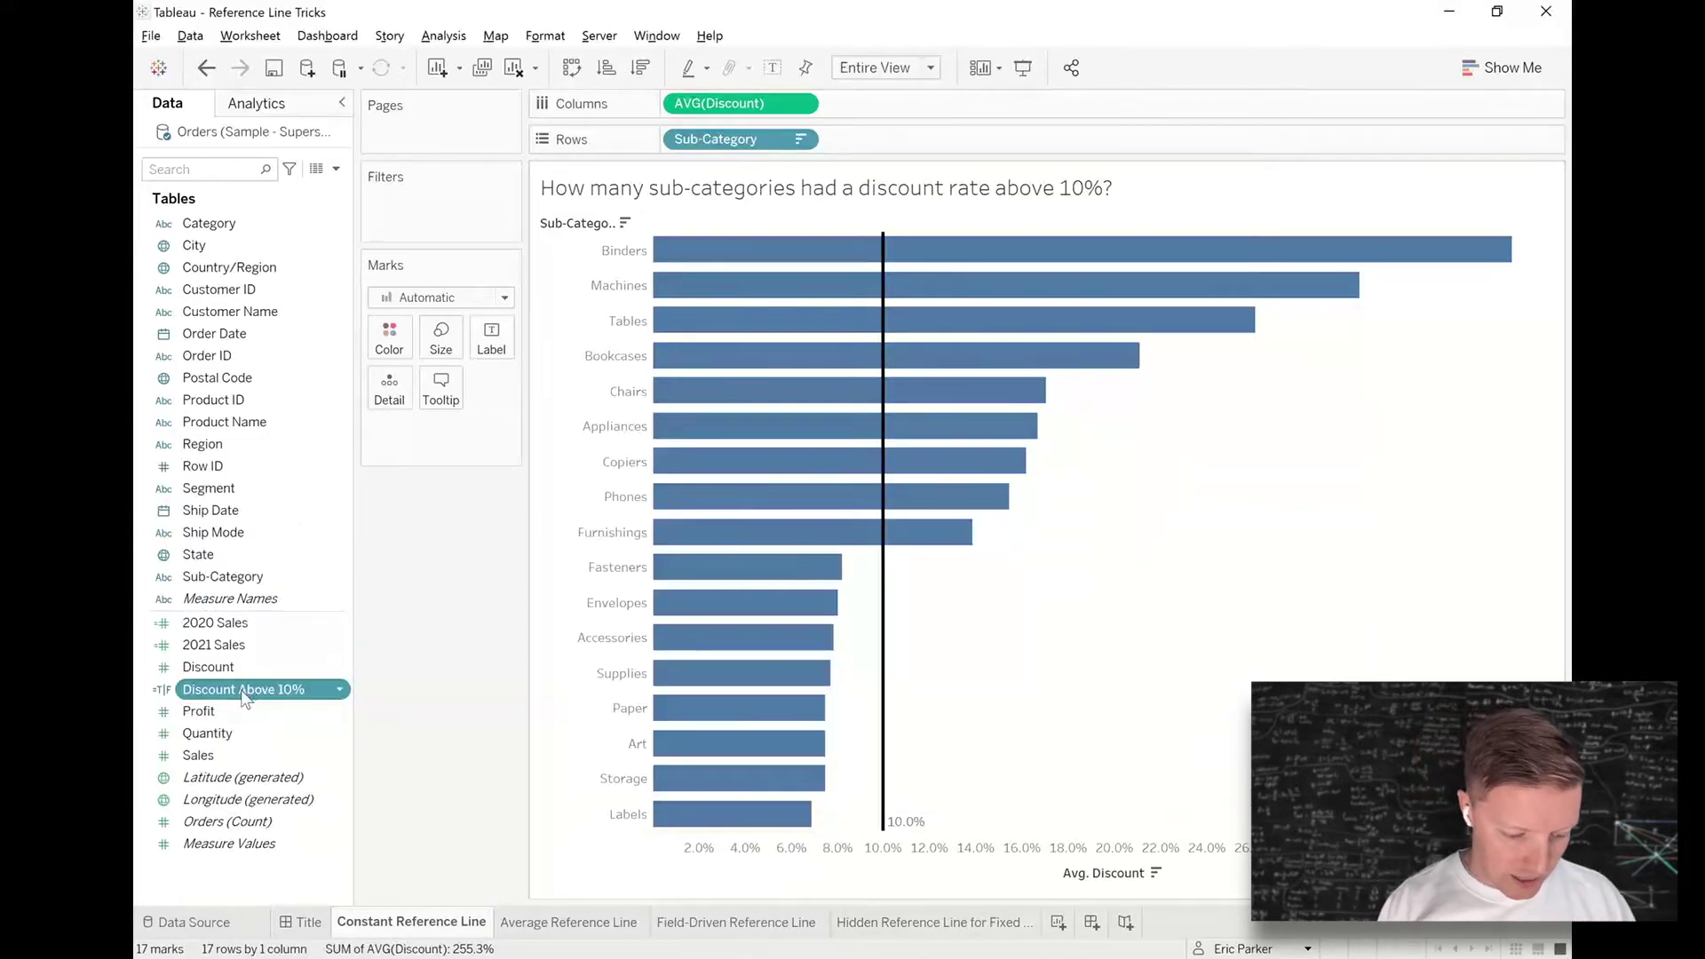
- Colour the bars by Discount Above 10%, then move to the Average Reference Line sheet
left_click_drag(247, 689, 388, 345)
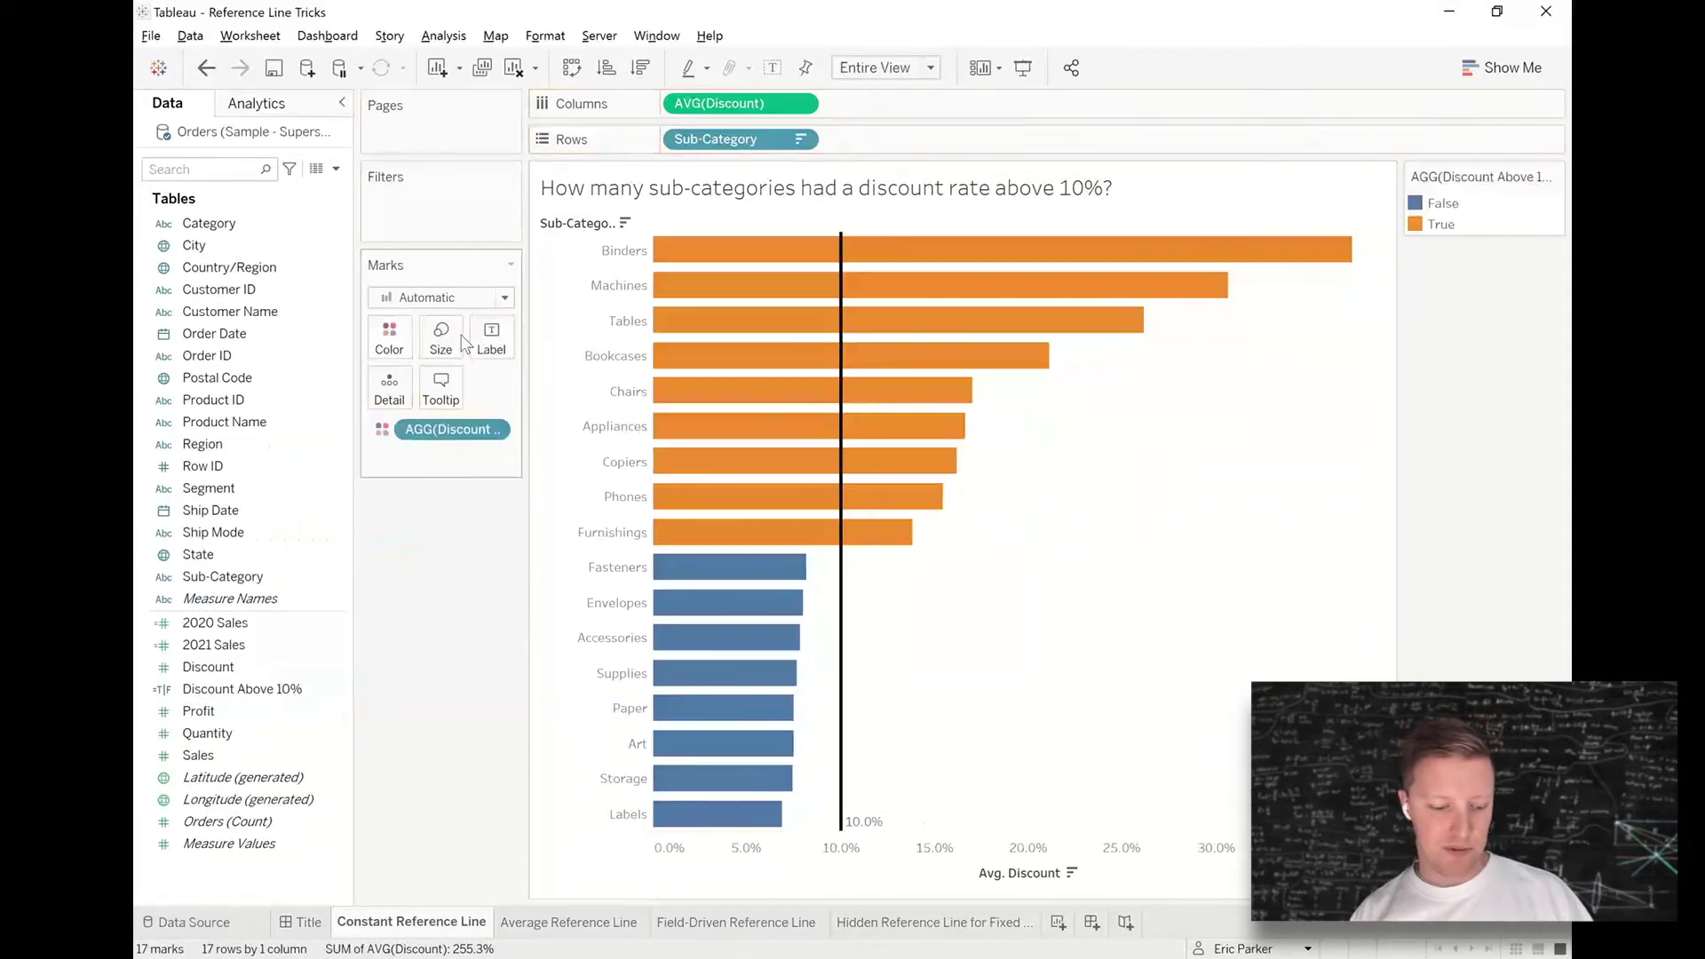
mouse_move(846, 430)
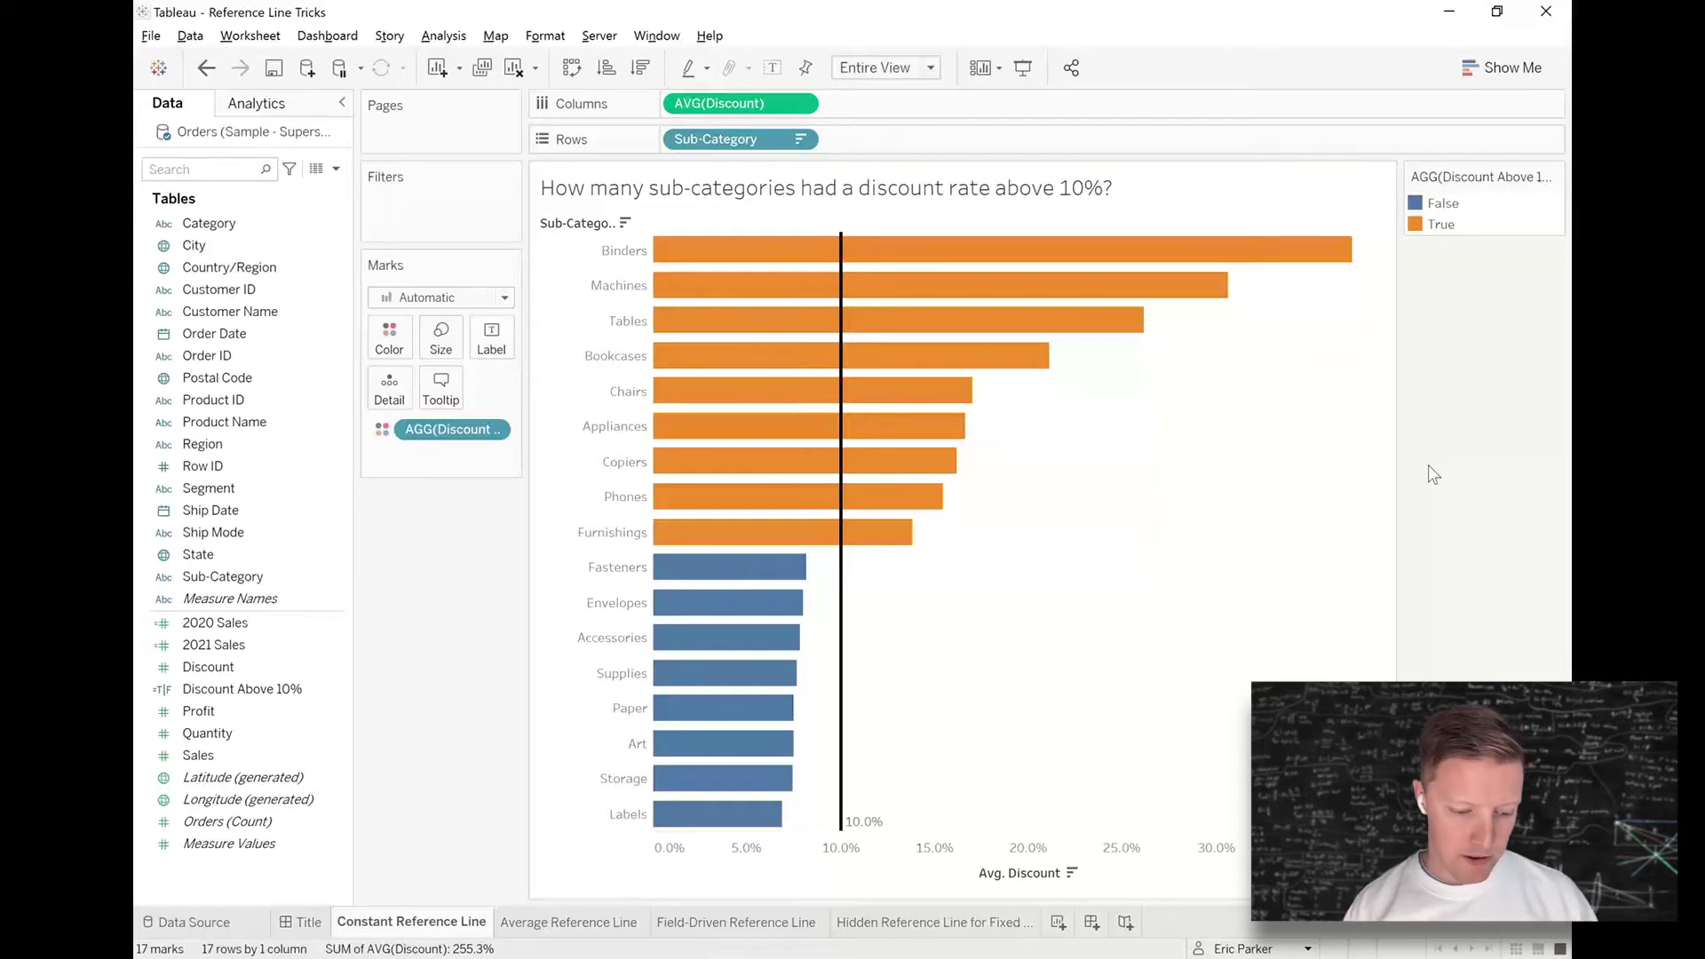
key("ctrl+Tab")
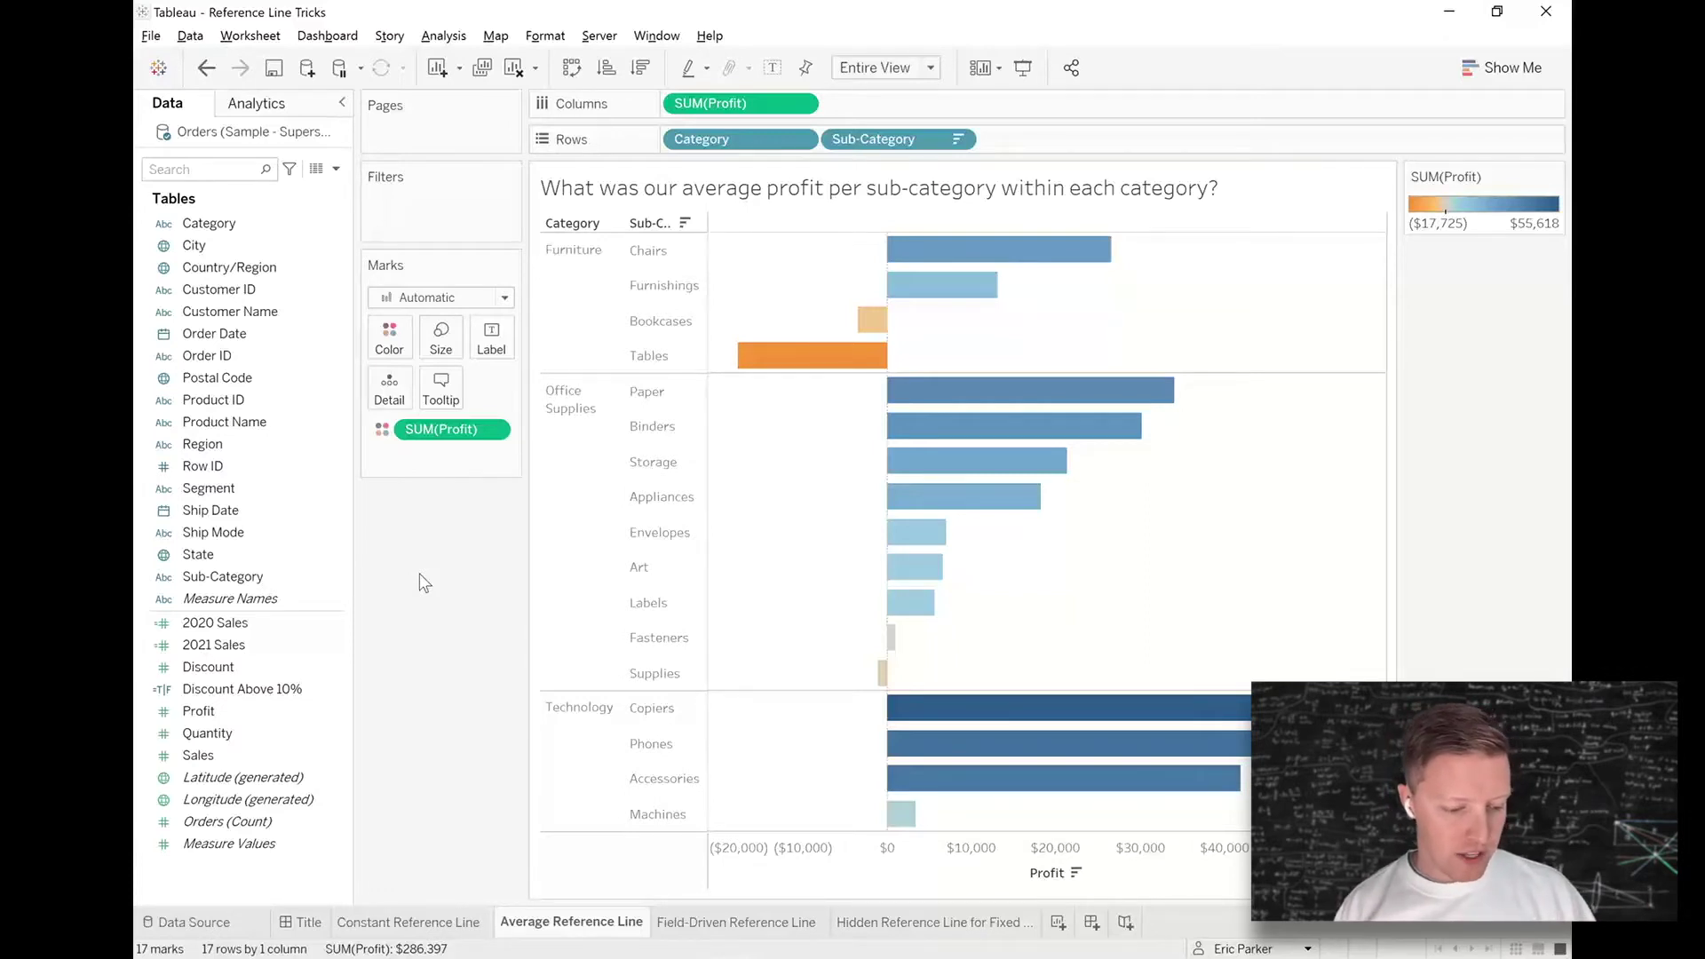
- Drop an Average Line on the Pane target so each category gets its own average profit line
left_click(265, 105)
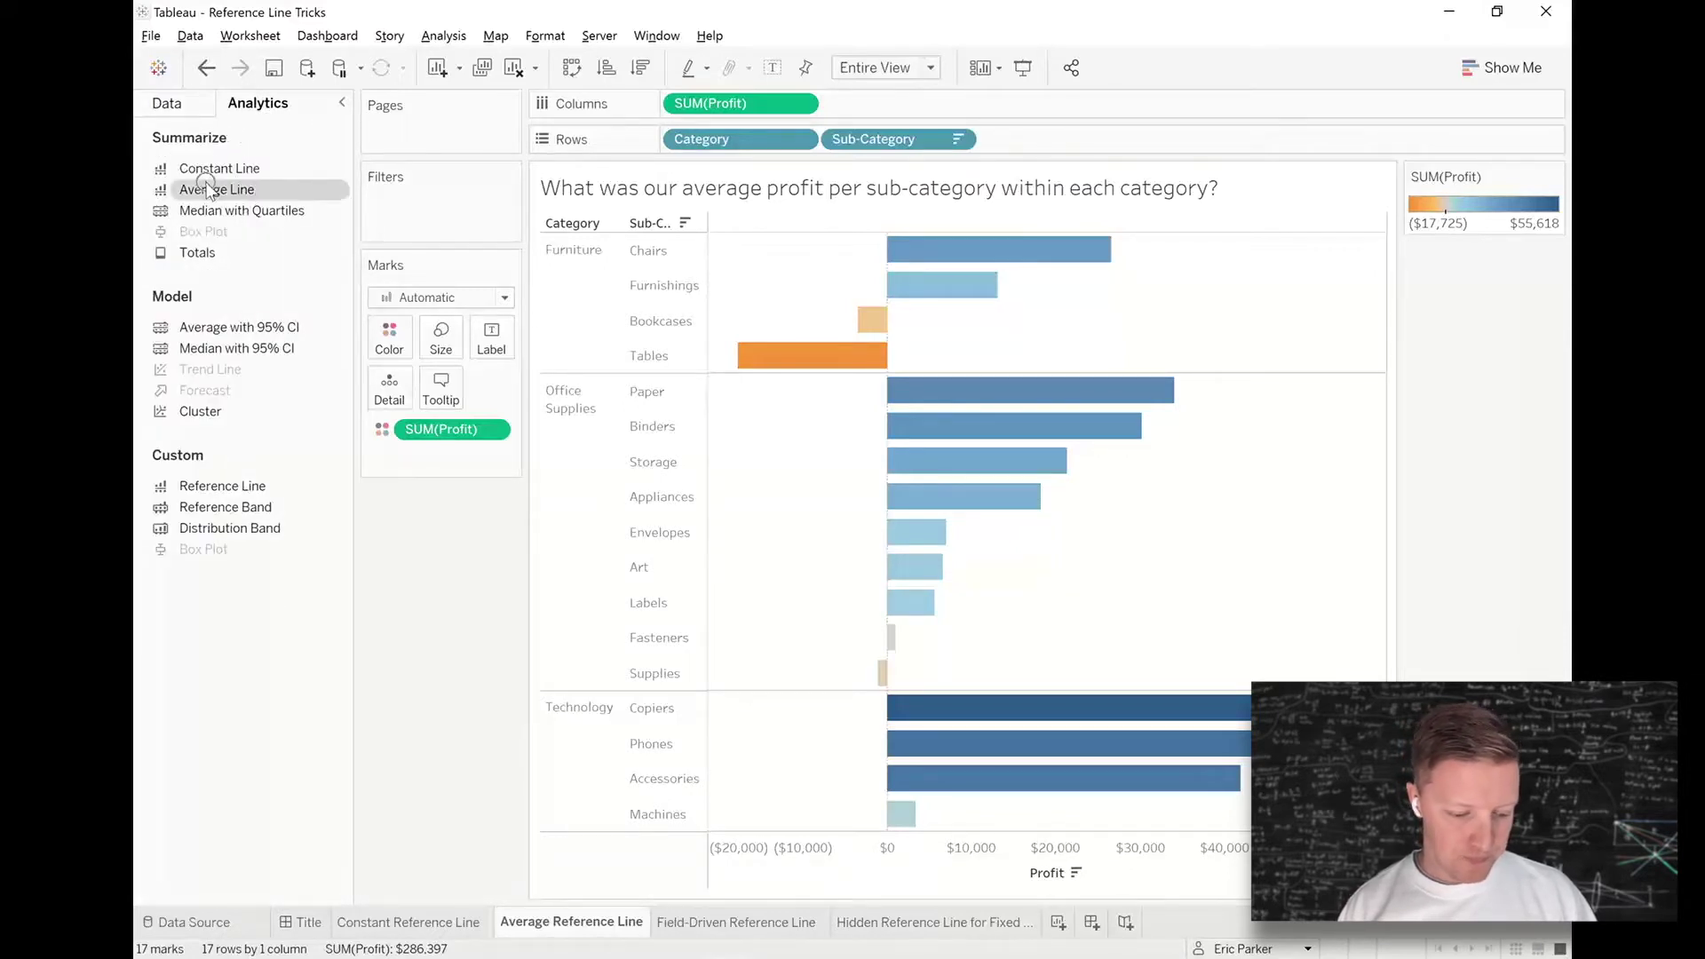
left_click_drag(203, 188, 672, 277)
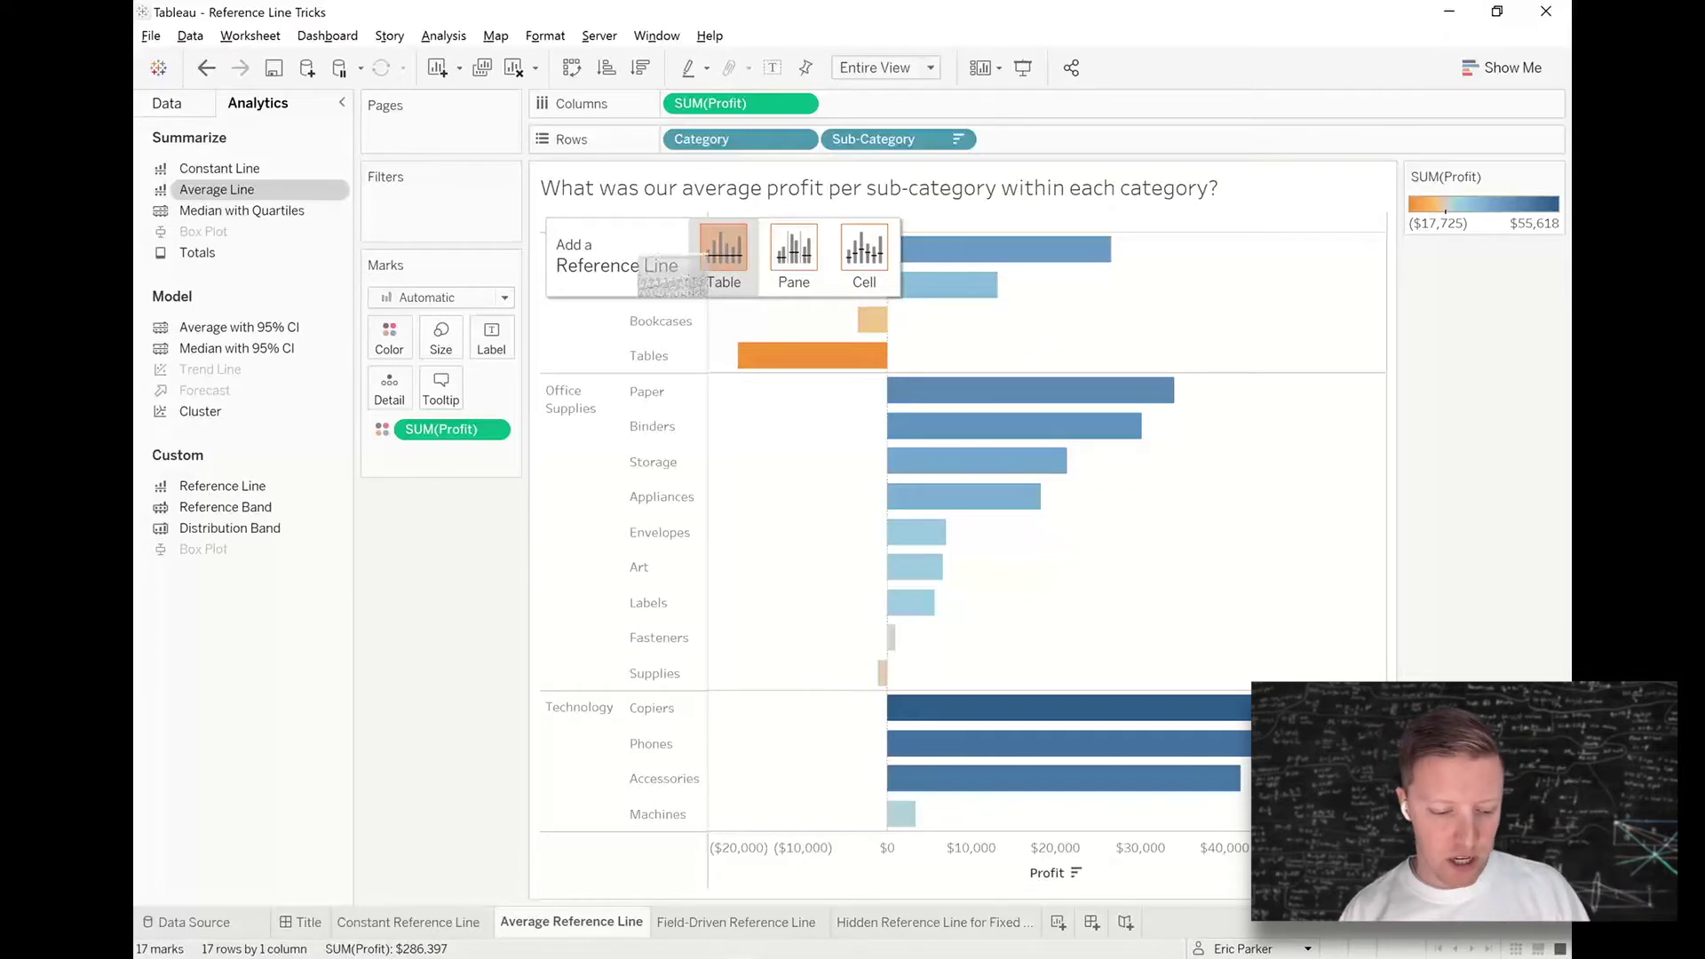
left_click_drag(672, 280, 758, 283)
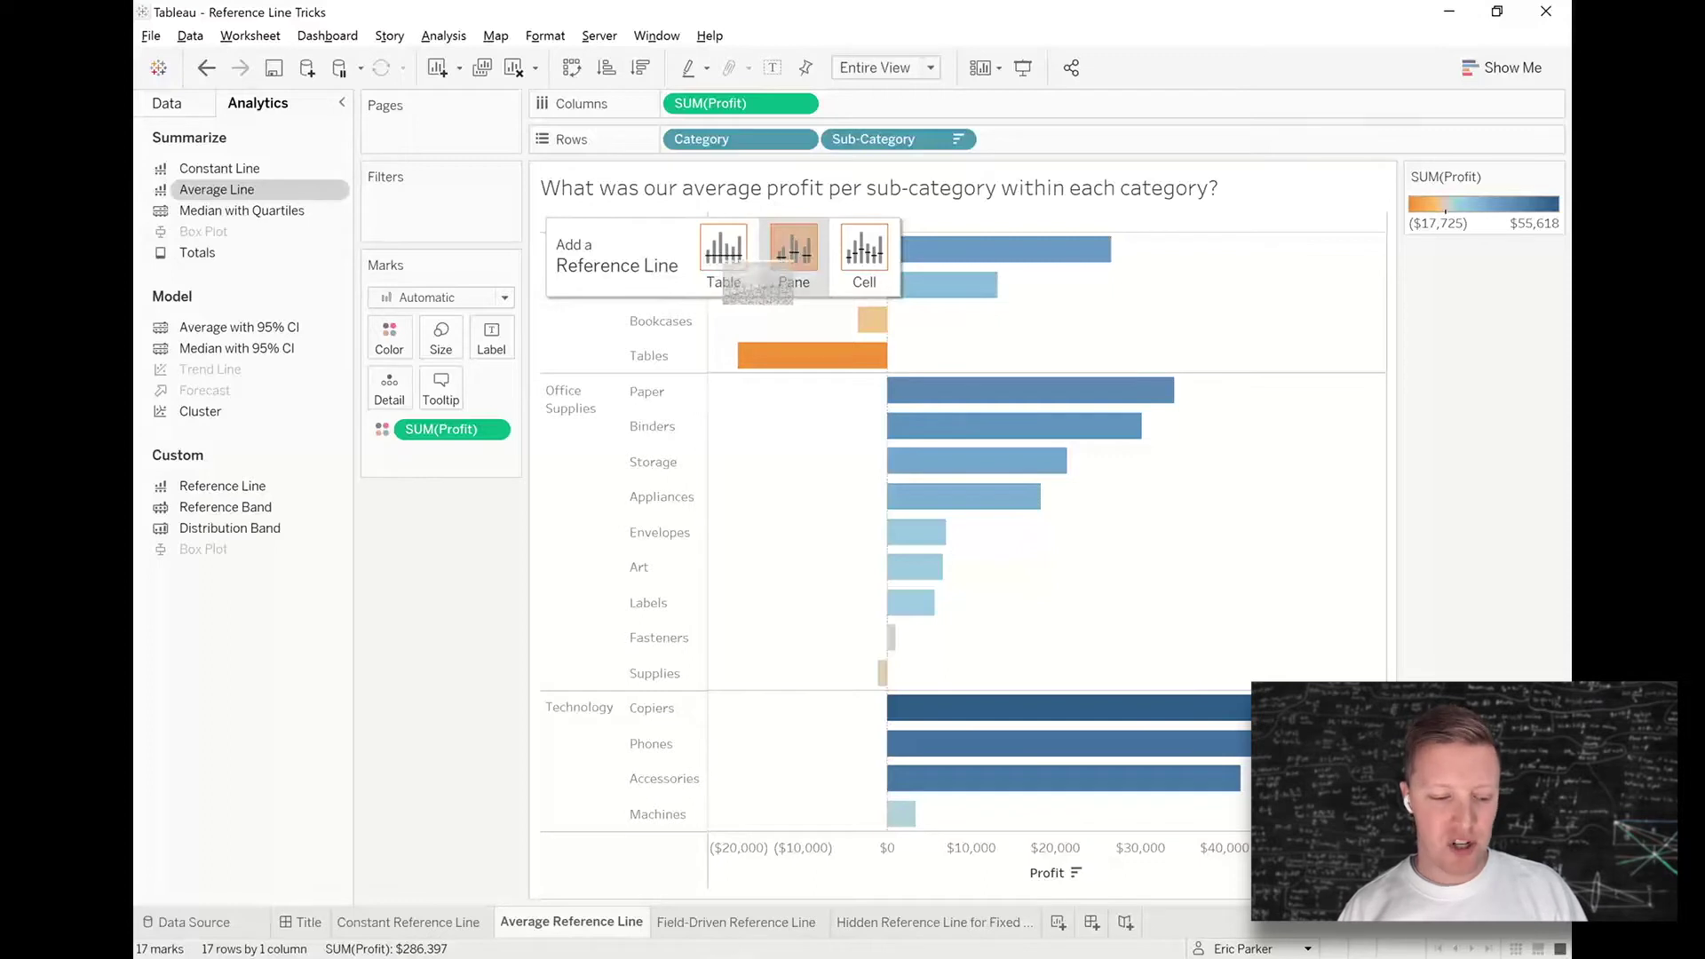
left_click_drag(758, 282, 884, 168)
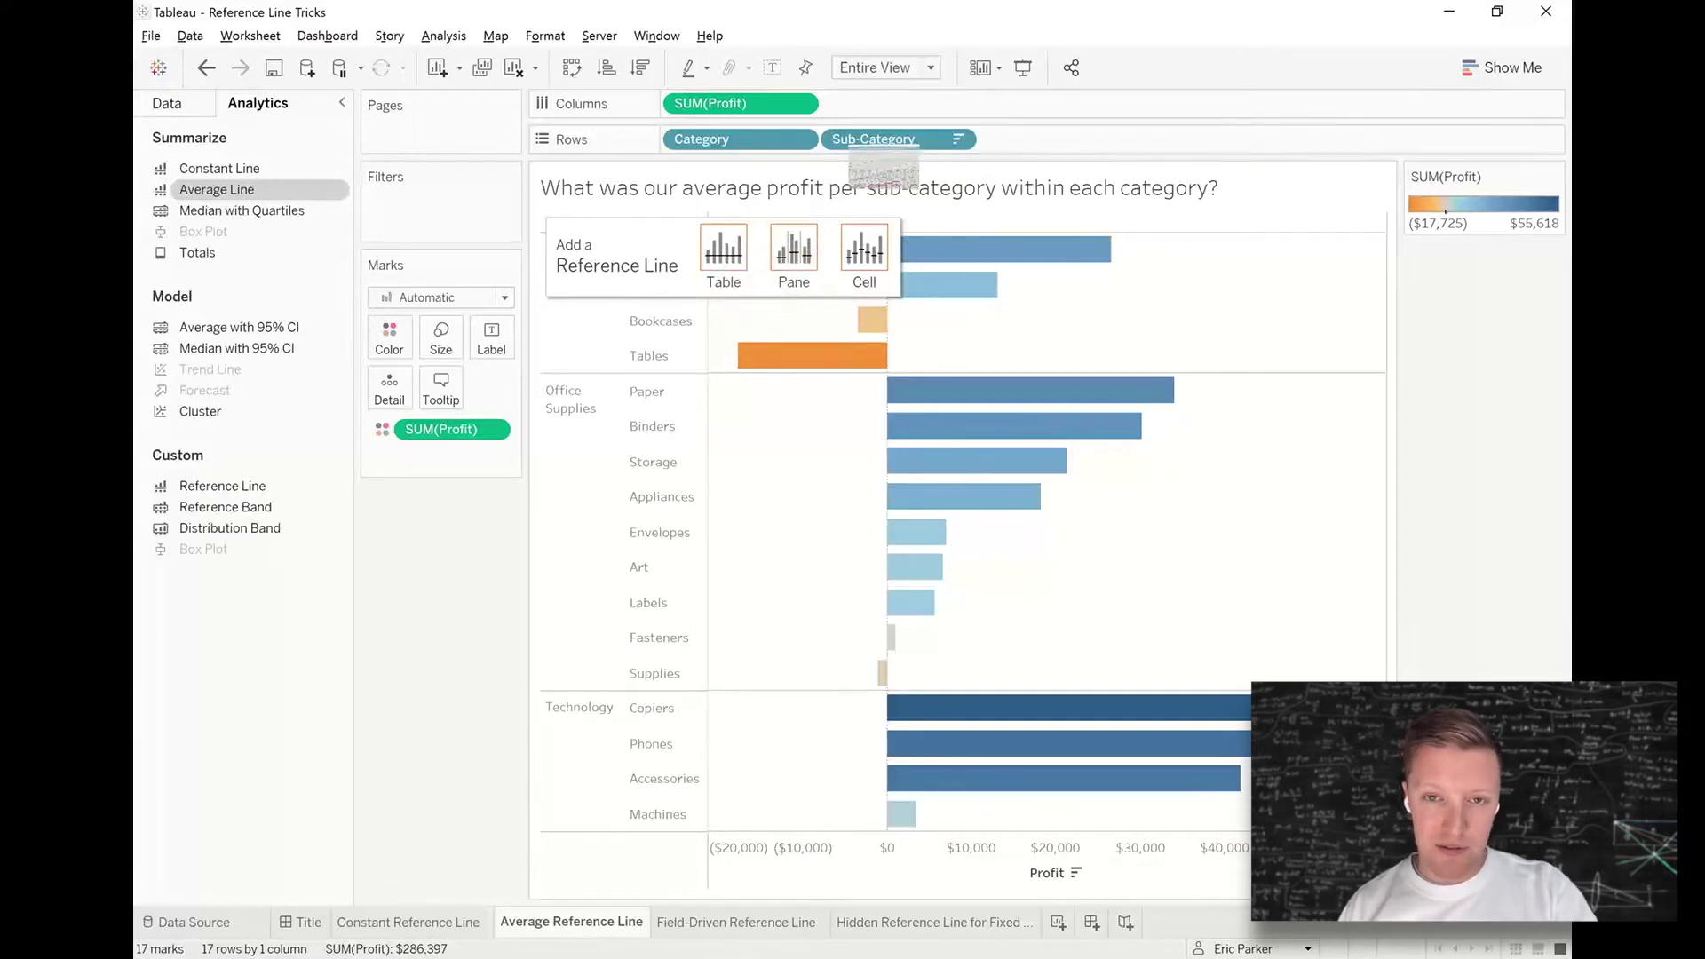
left_click_drag(884, 169, 686, 173)
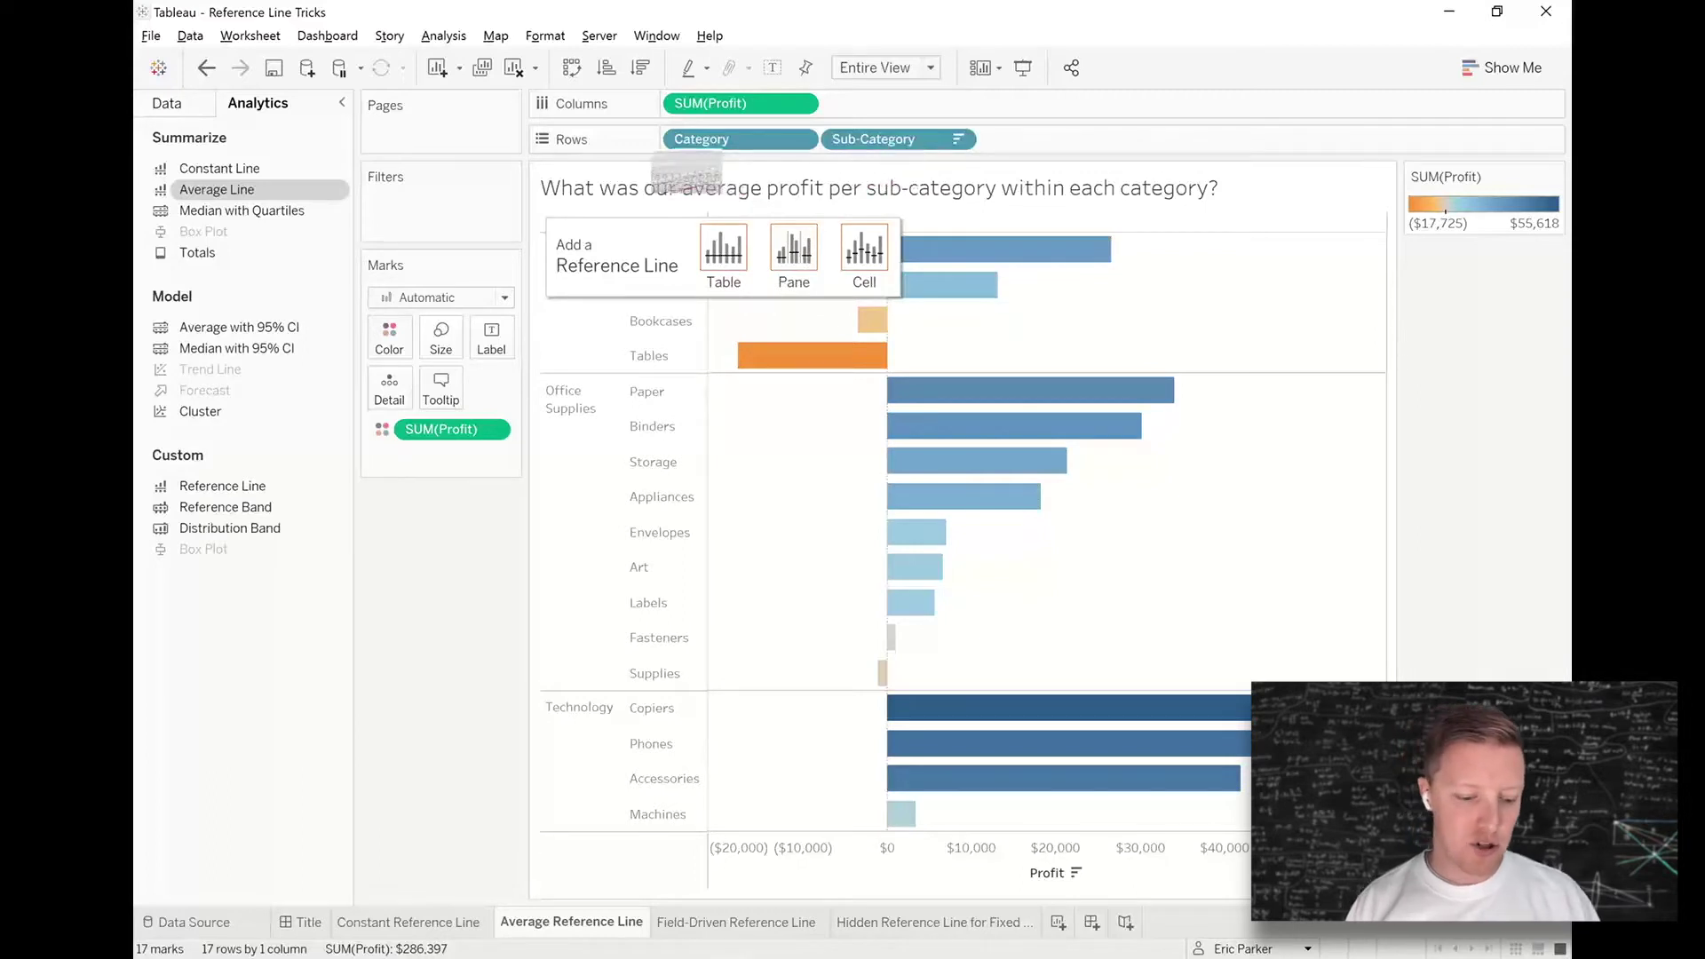
left_click_drag(685, 173, 762, 262)
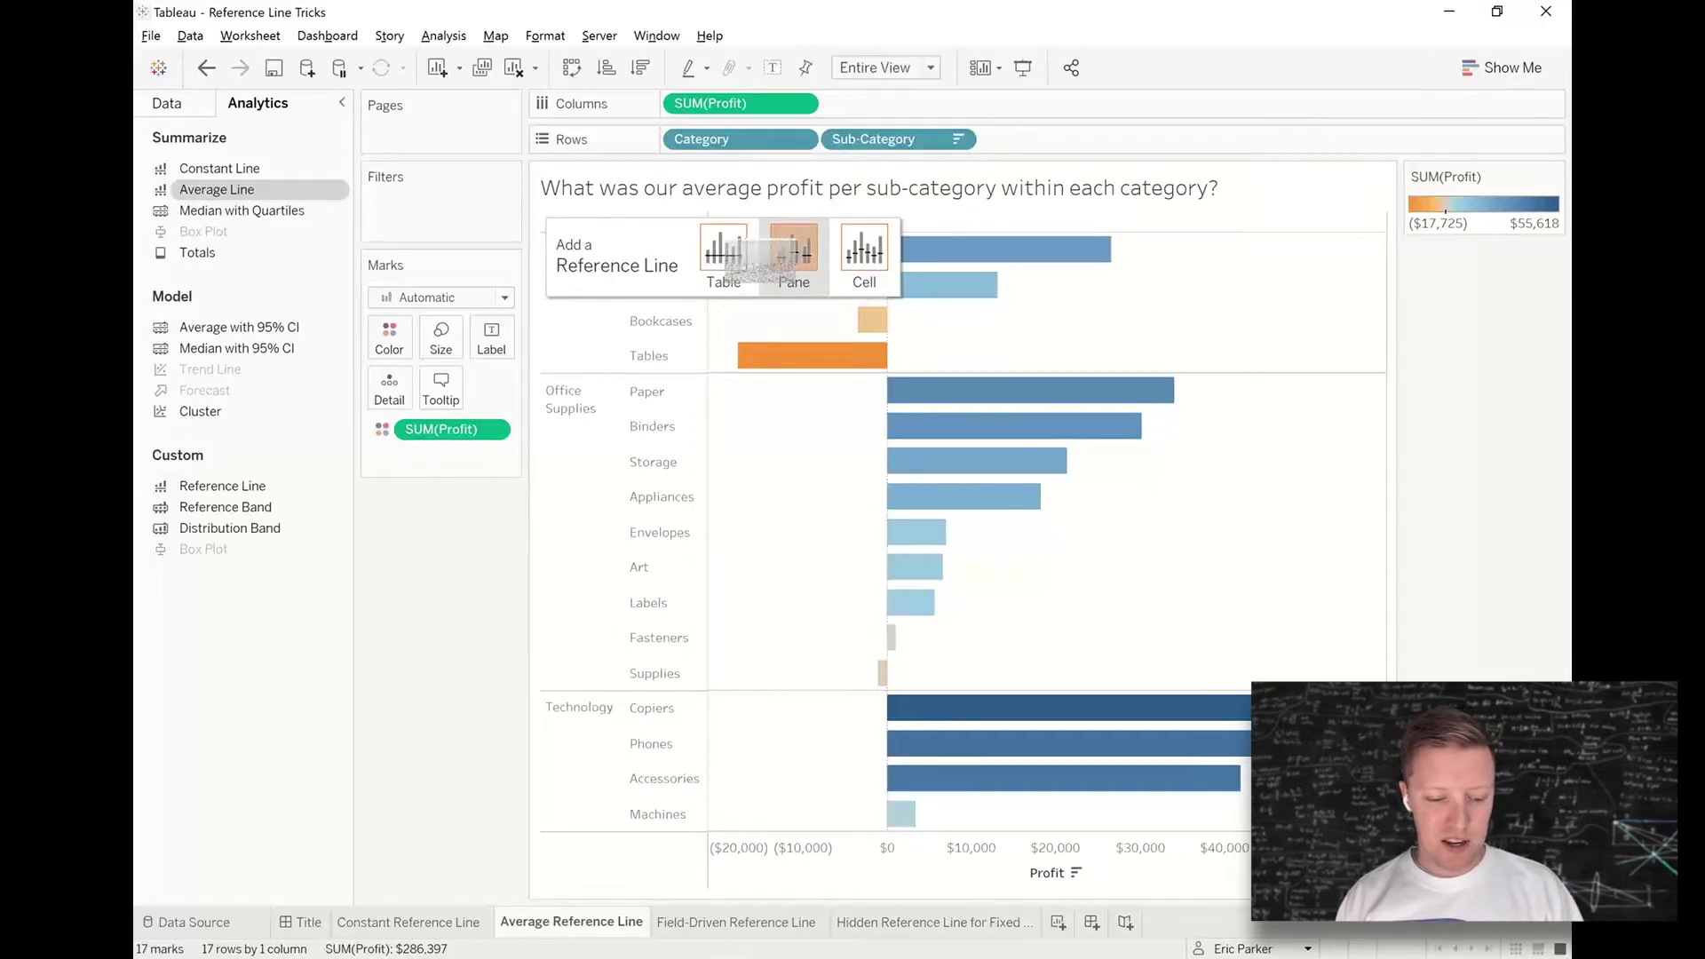
left_click_drag(762, 262, 848, 280)
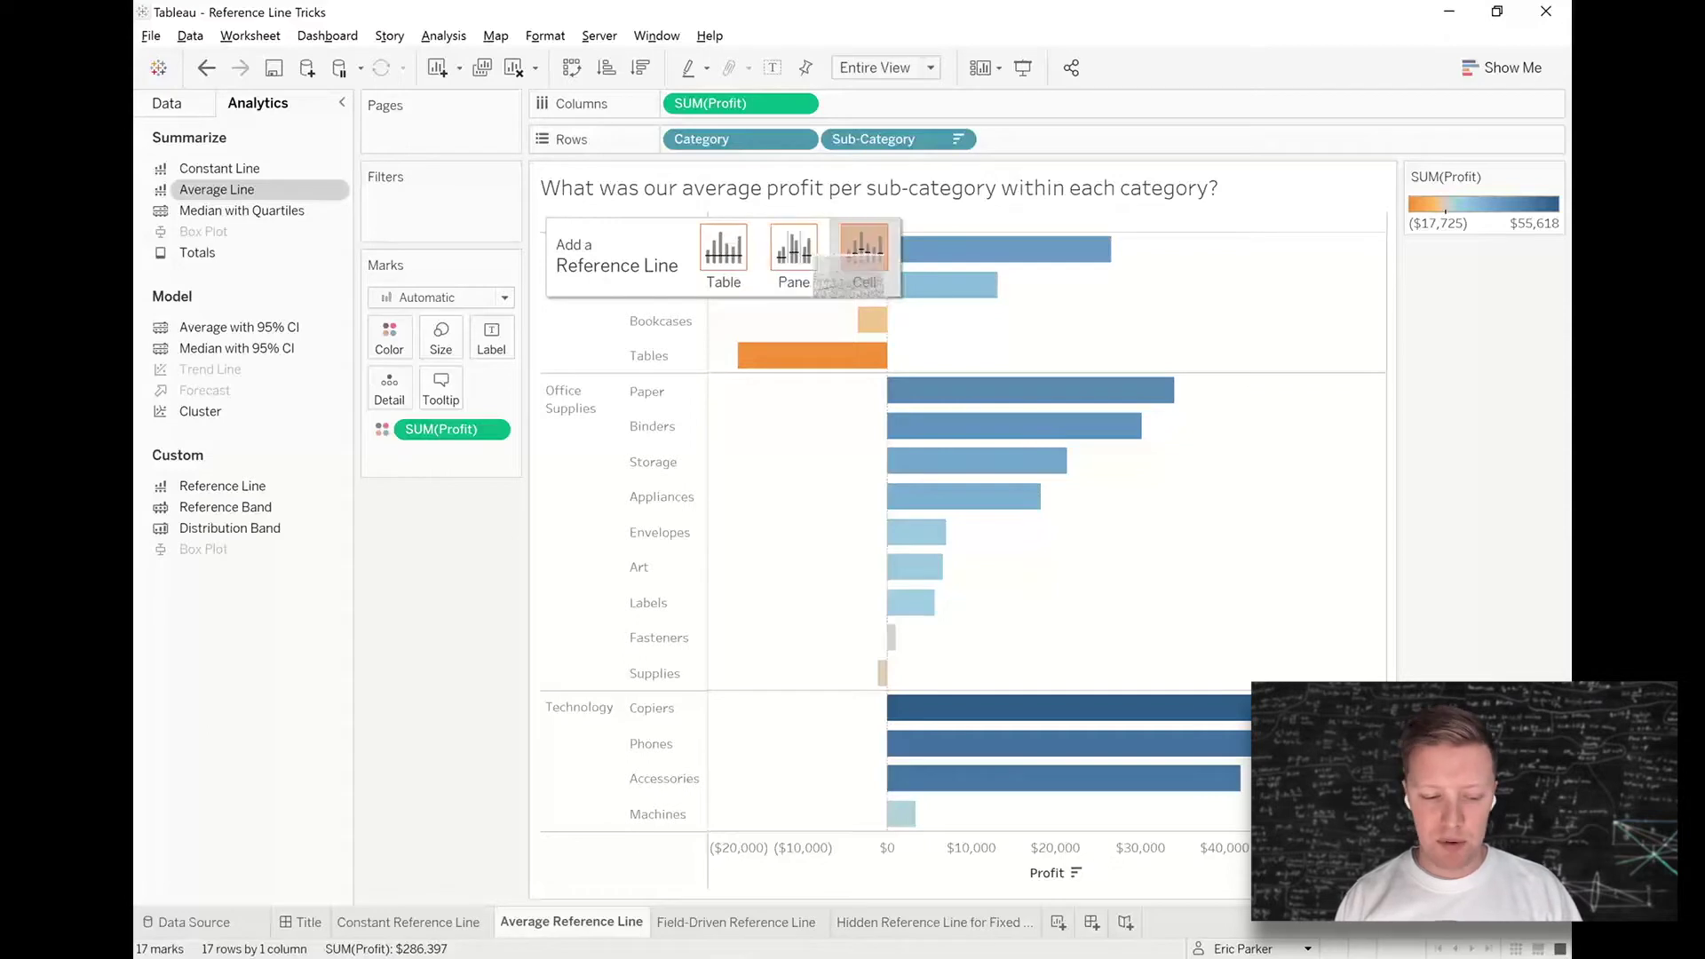
left_click_drag(848, 283, 851, 269)
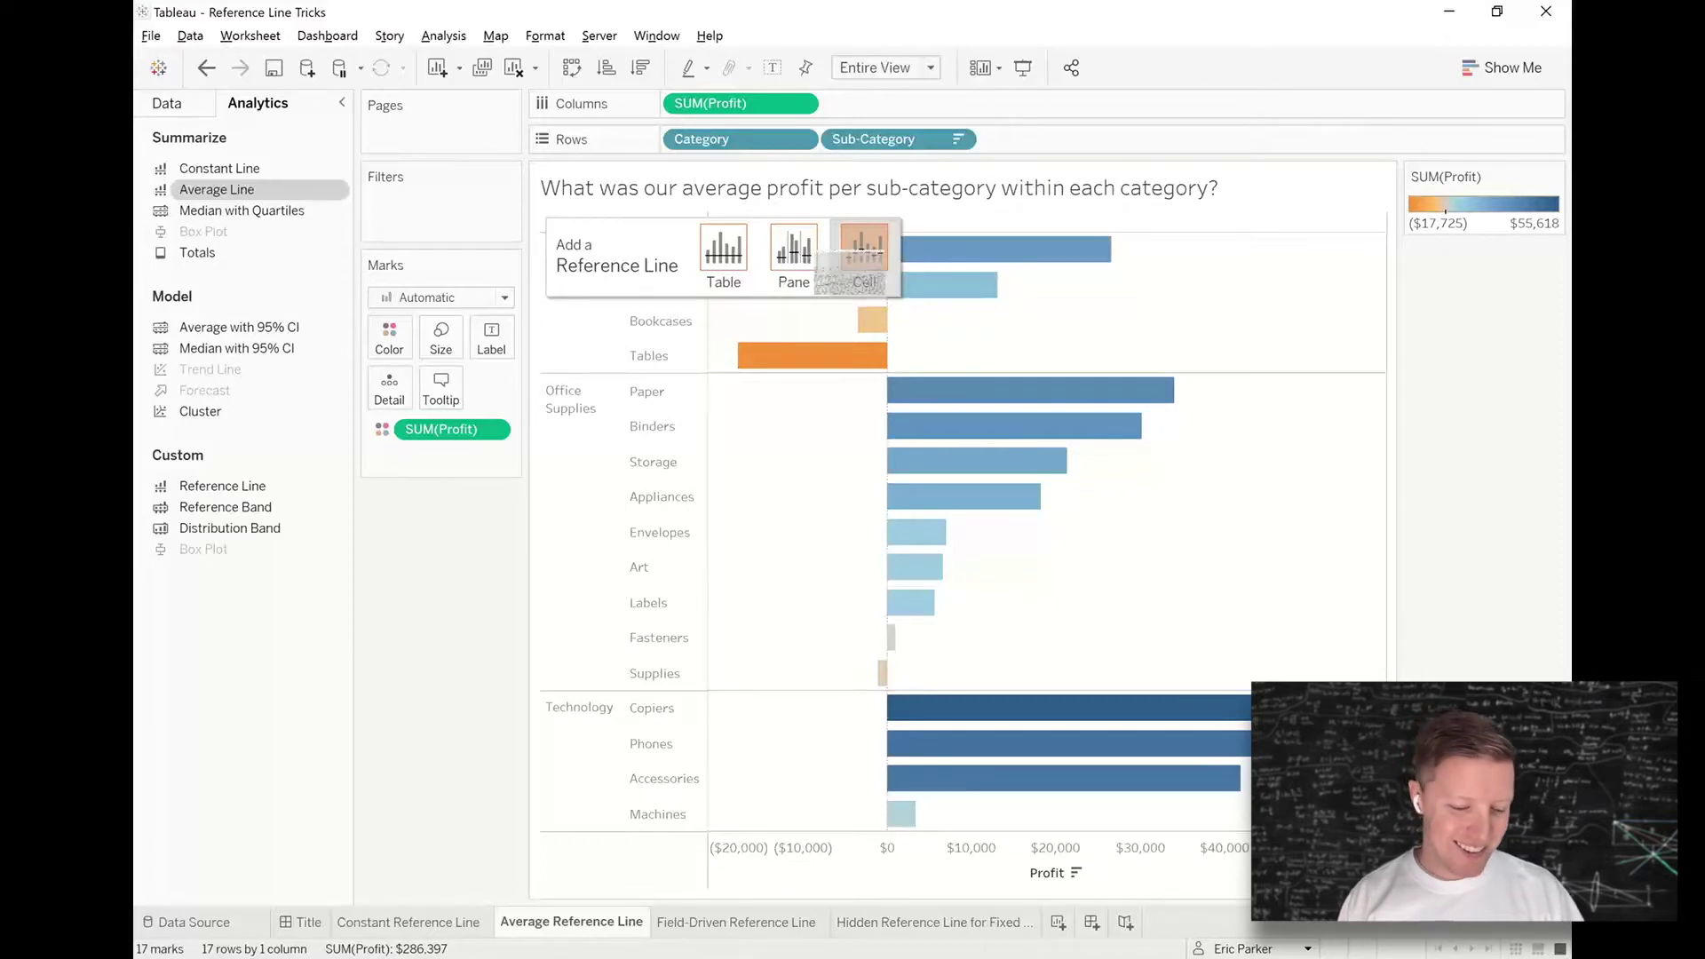
left_click_drag(851, 268, 788, 265)
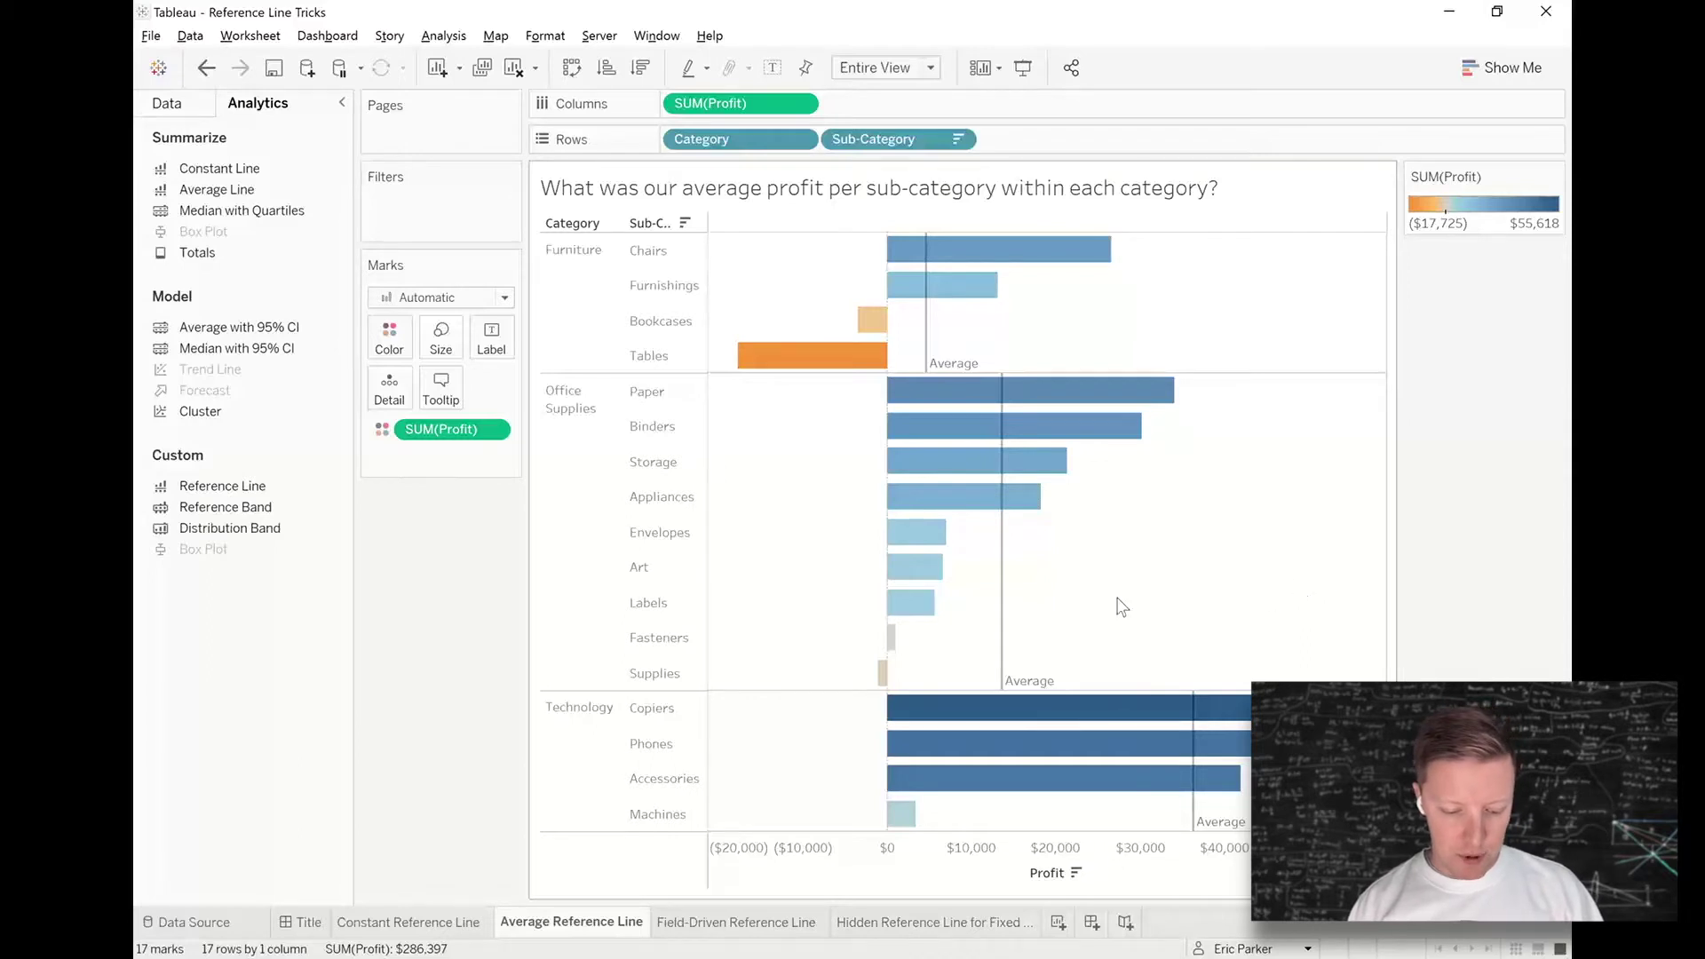
- Give the average lines the custom label 'Avg: <Value>', e.g. Avg: $4,613
right_click(1001, 641)
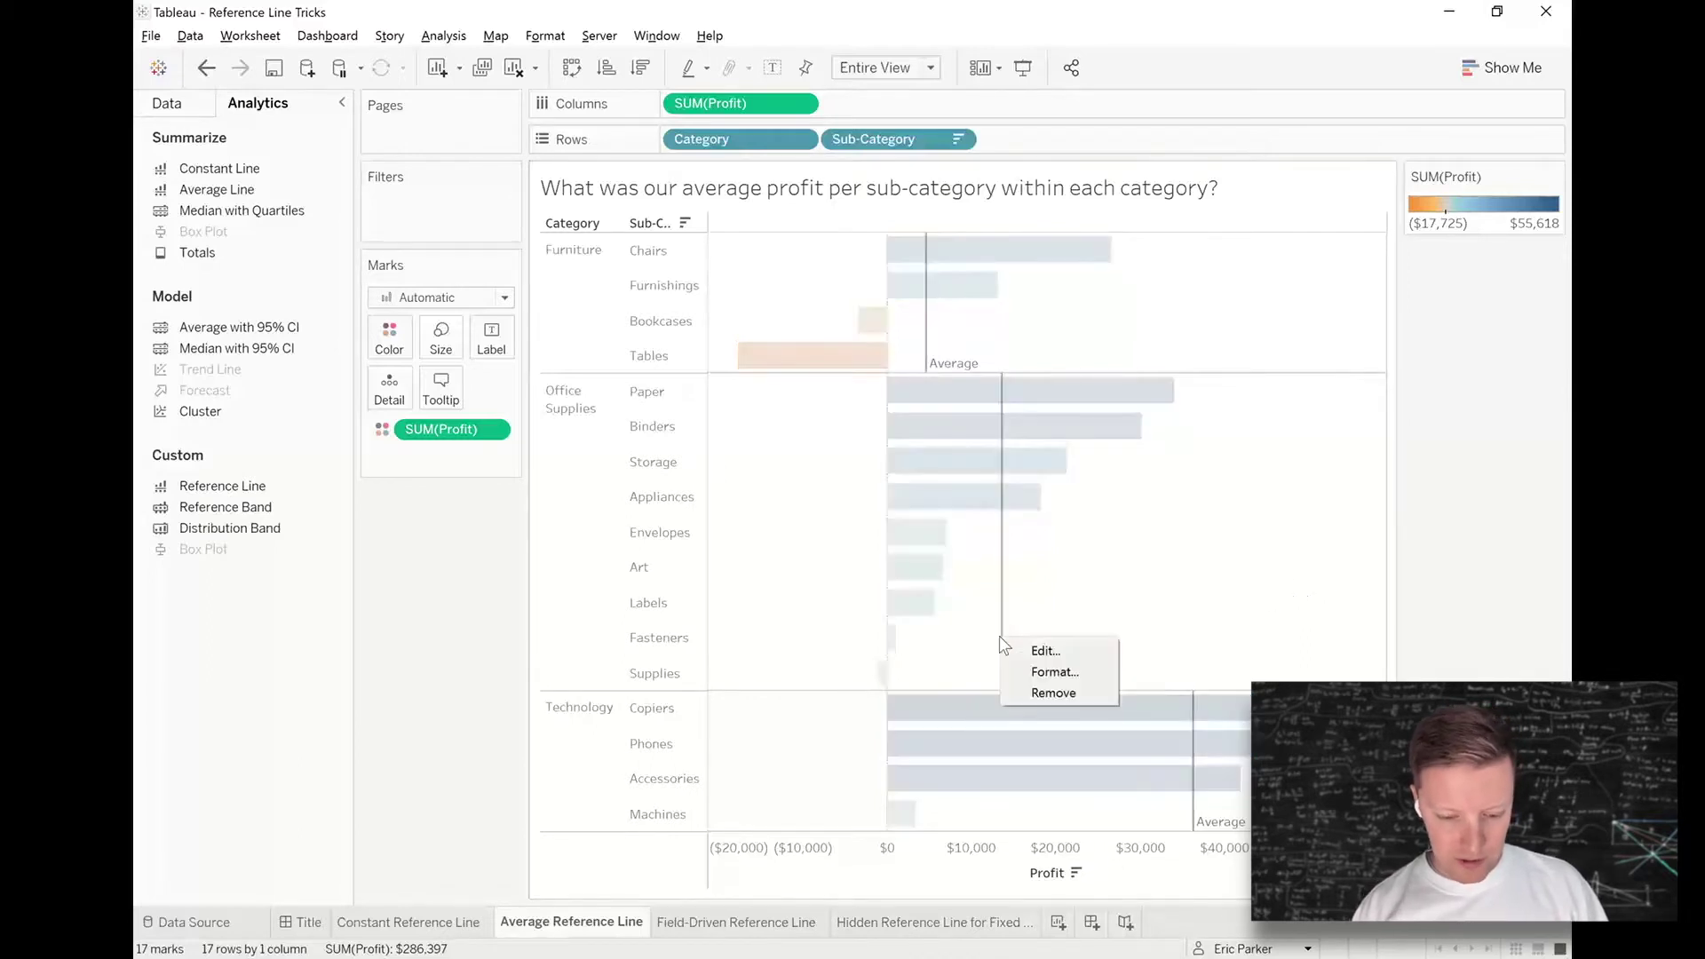
left_click(1054, 653)
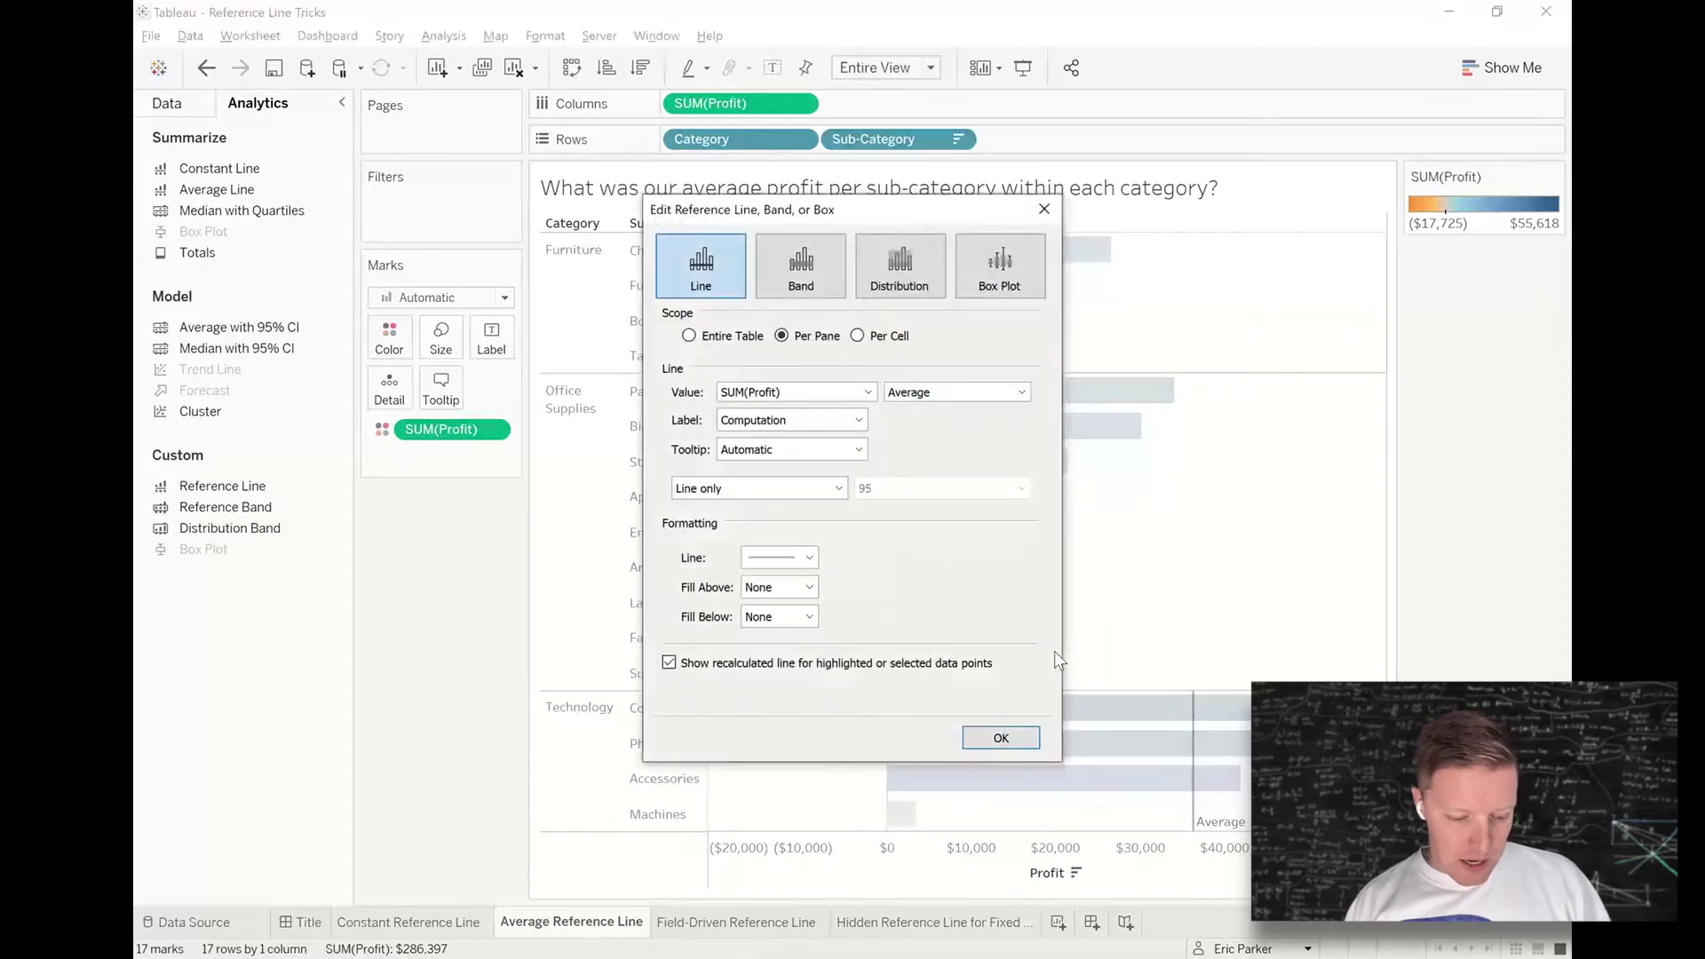
left_click(772, 427)
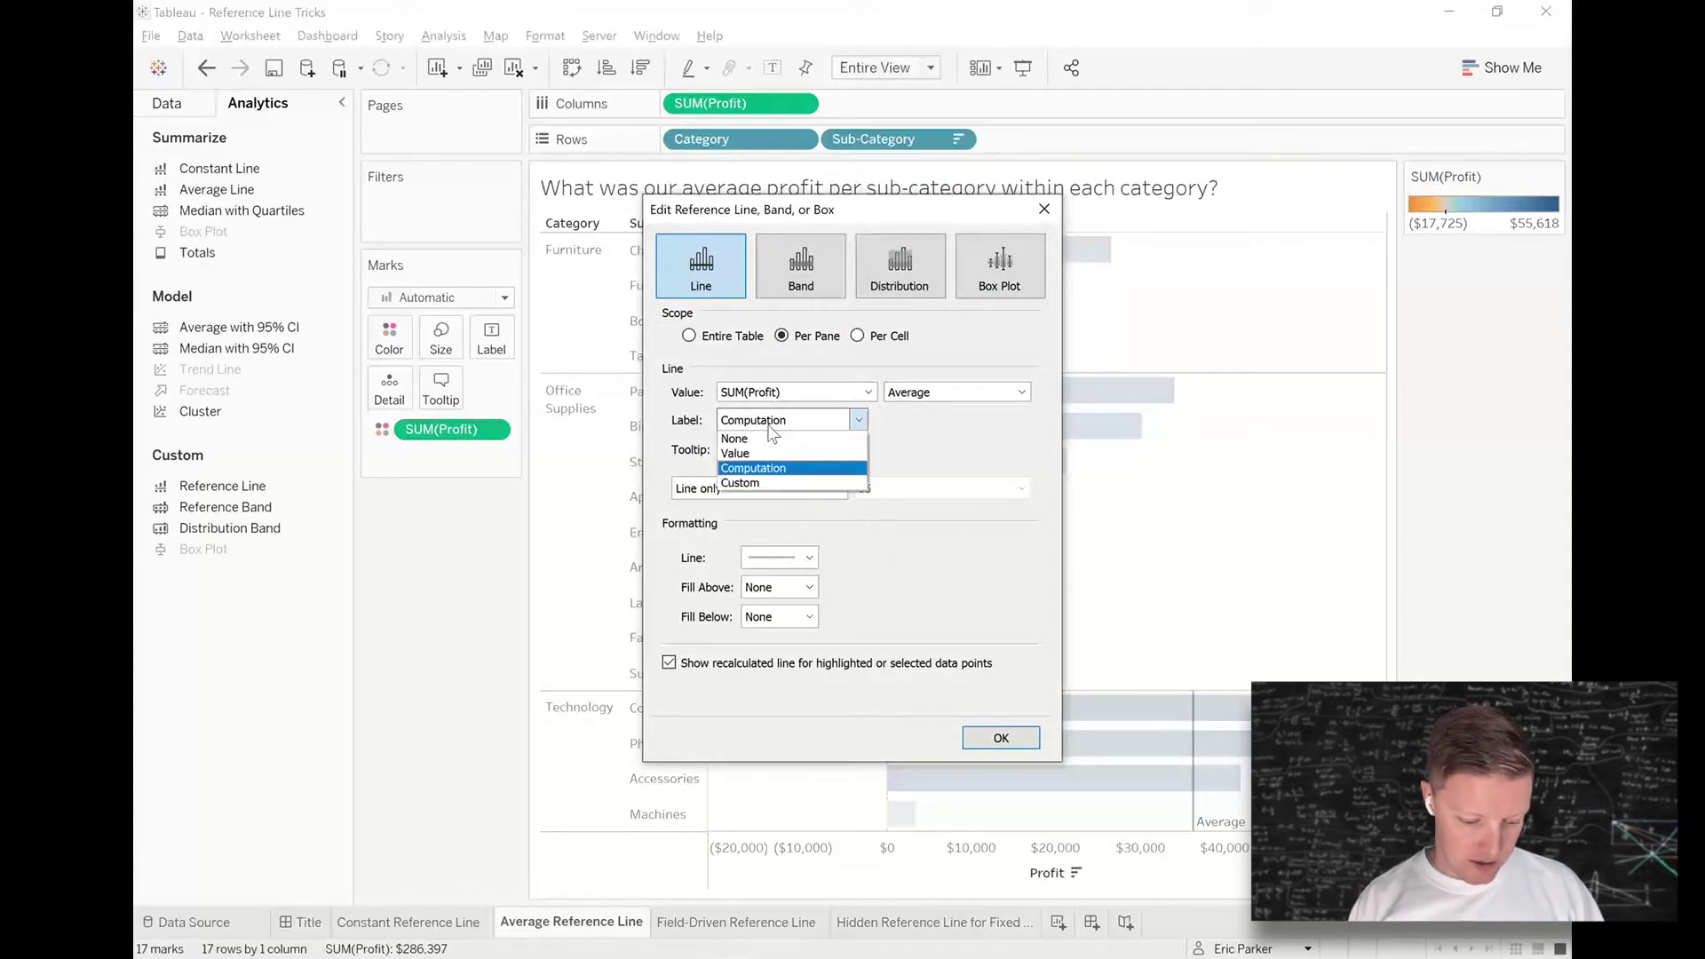
left_click(762, 487)
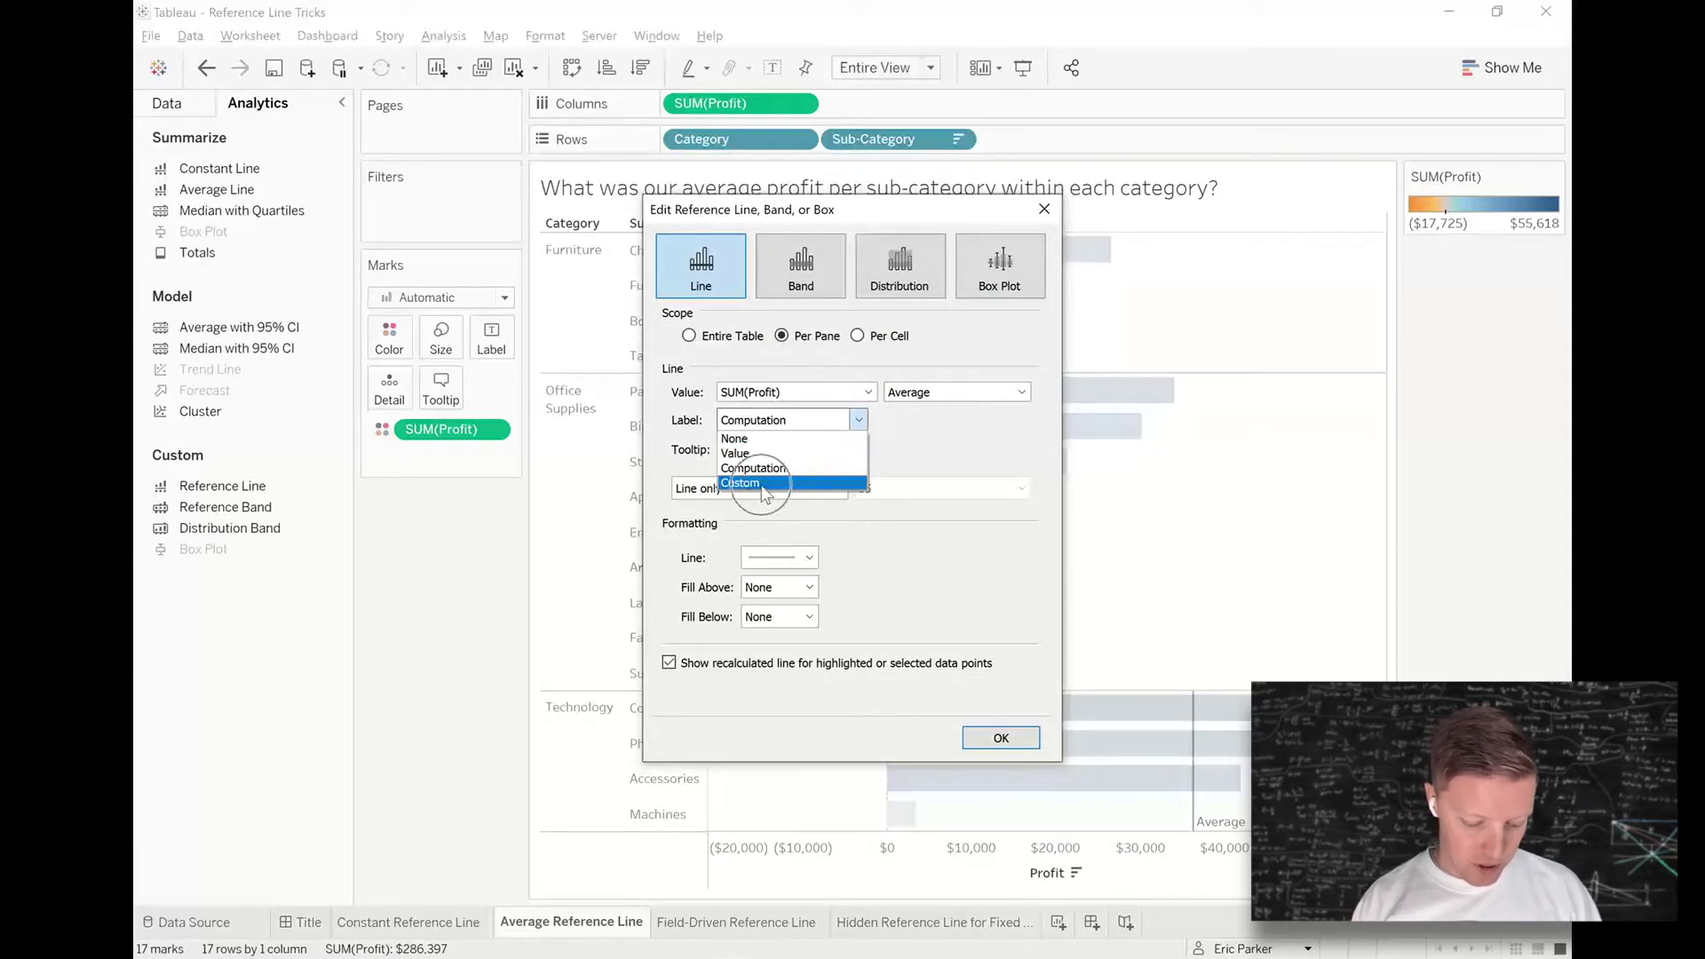
left_click(895, 419)
type("A")
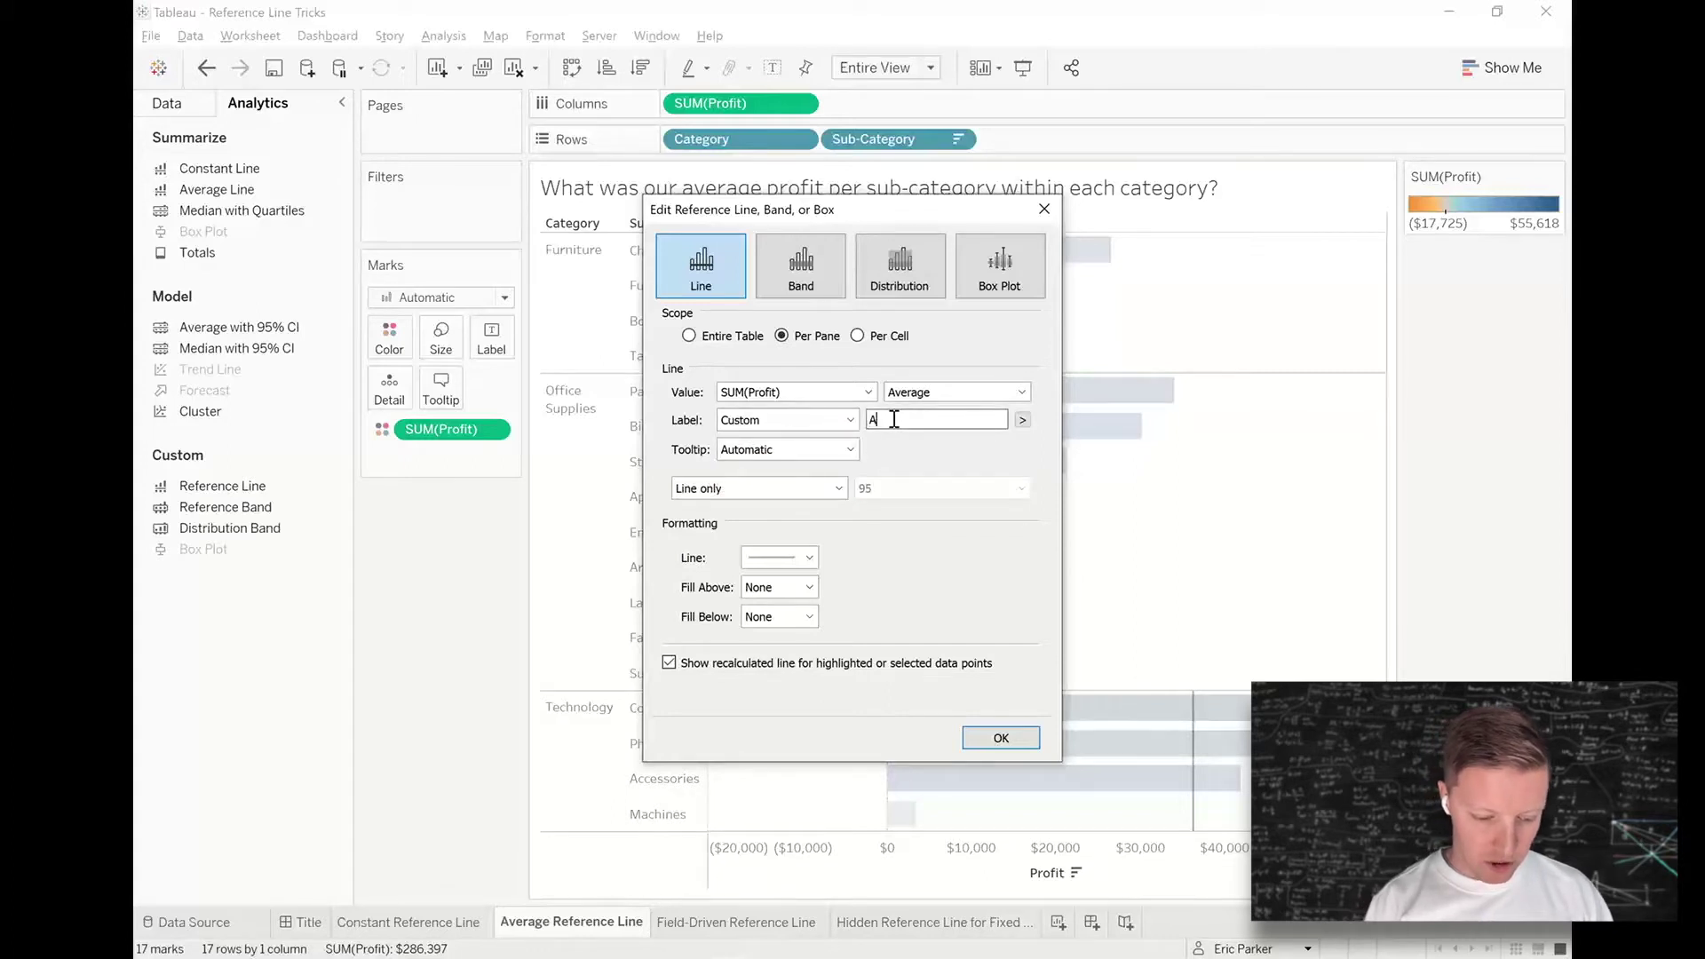
type("vg:")
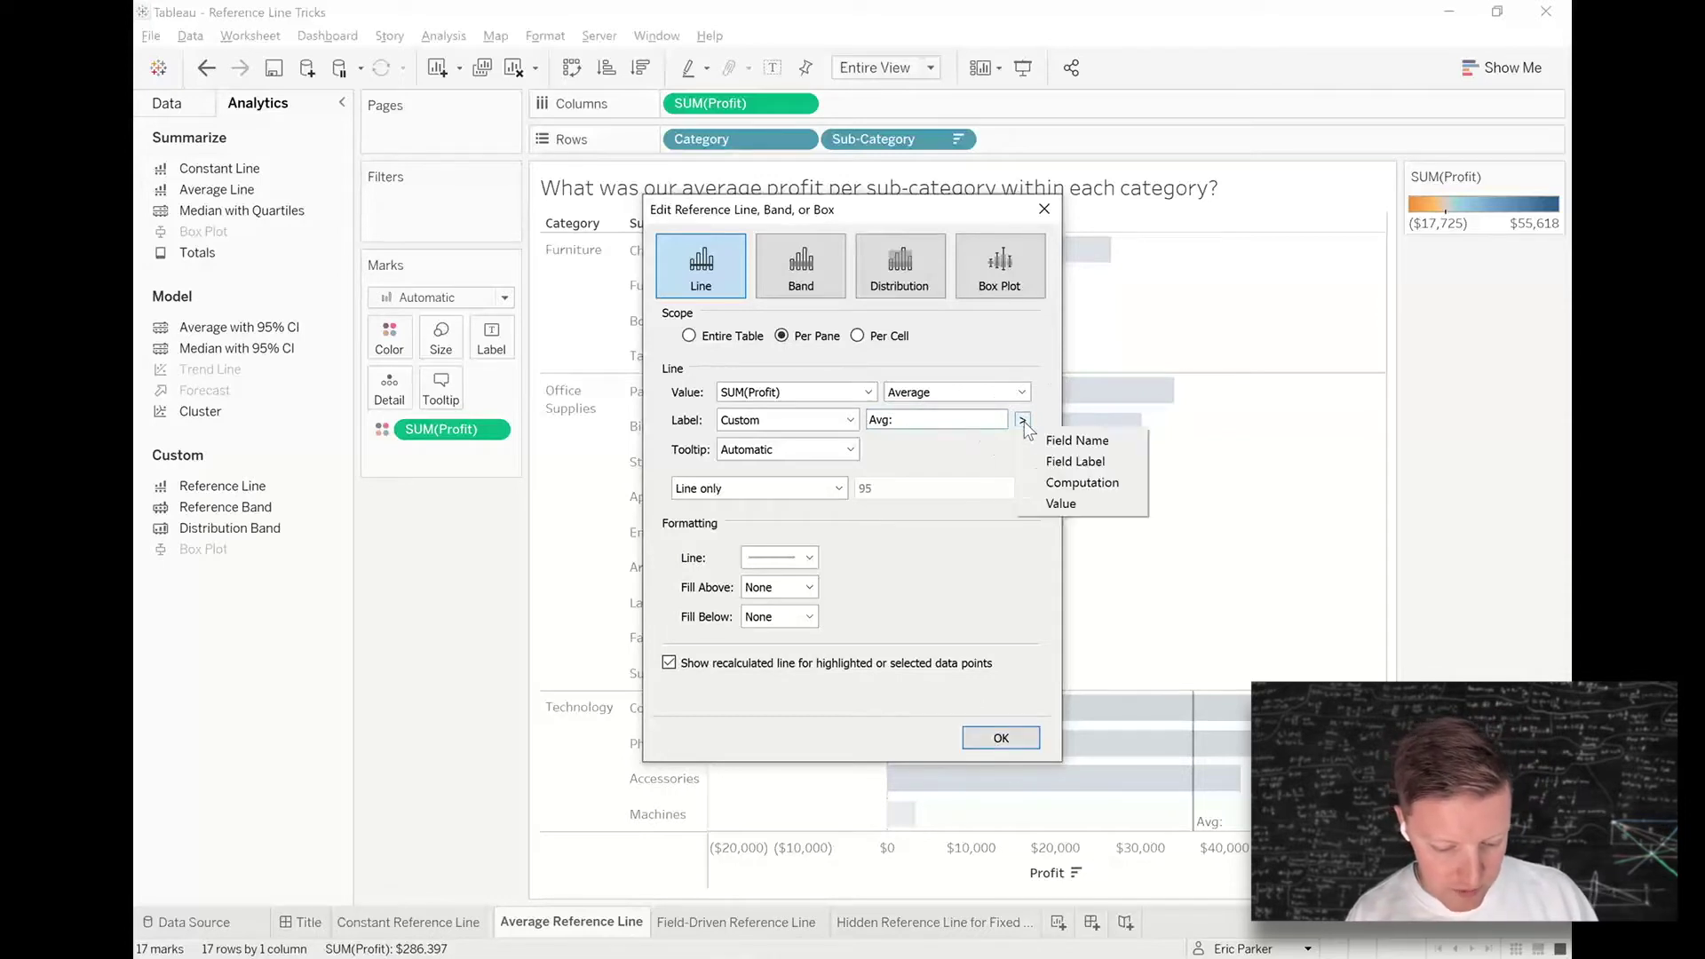
left_click(1061, 504)
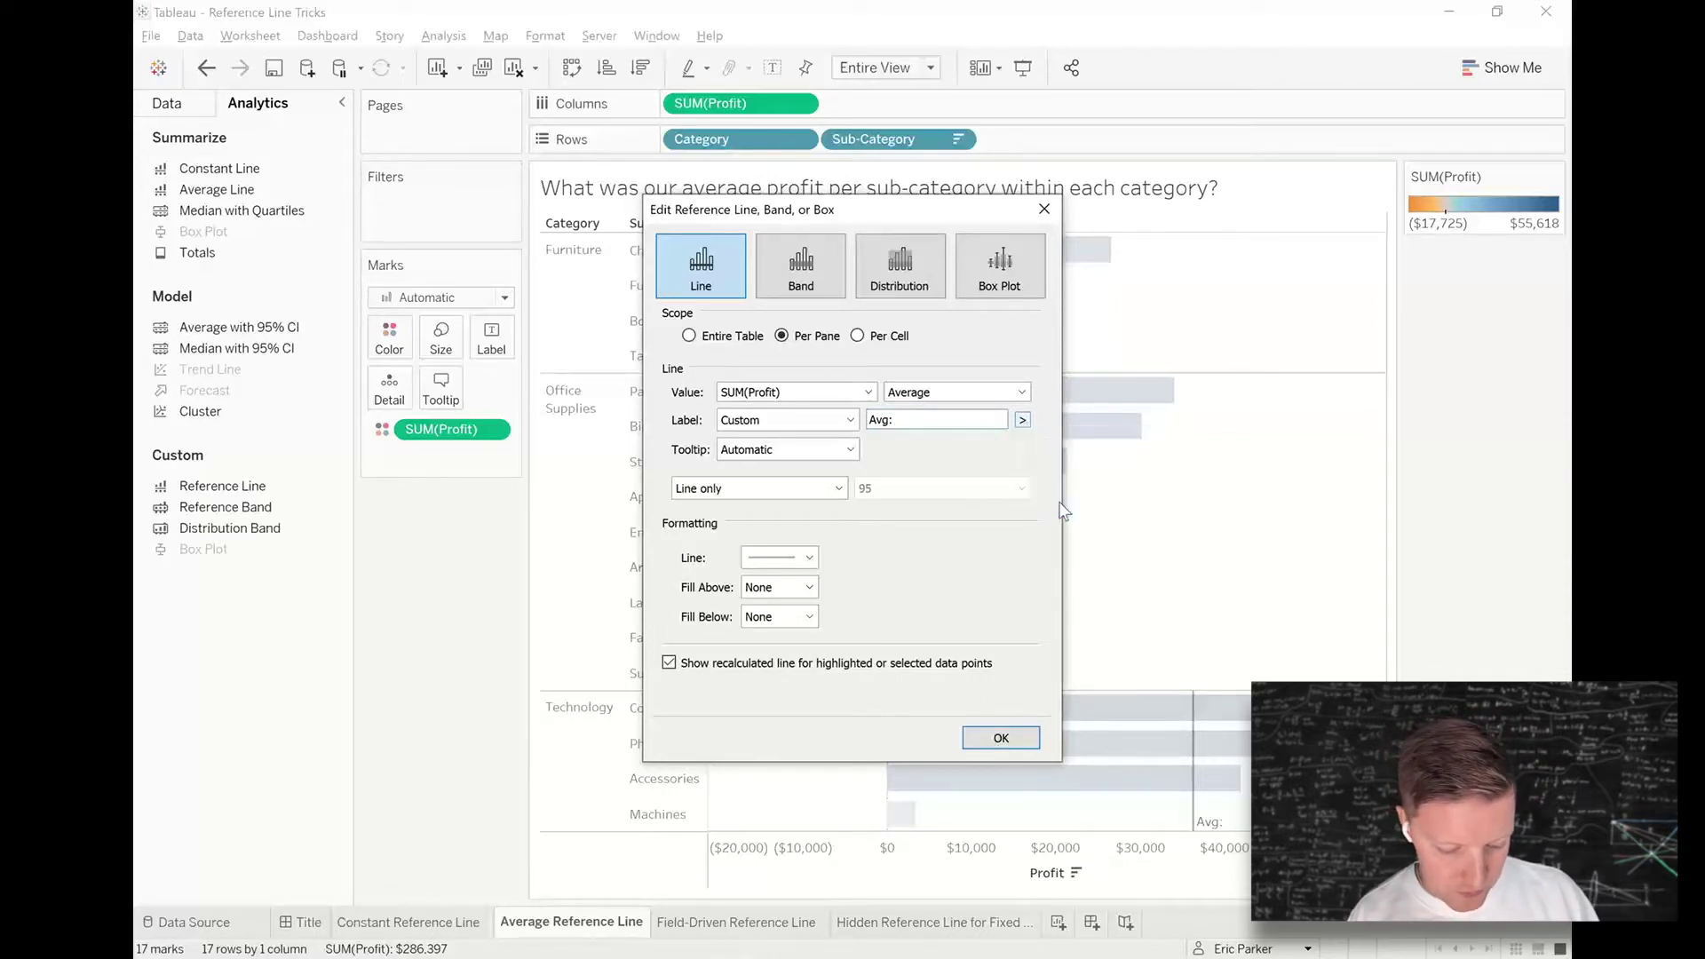
left_click(1020, 741)
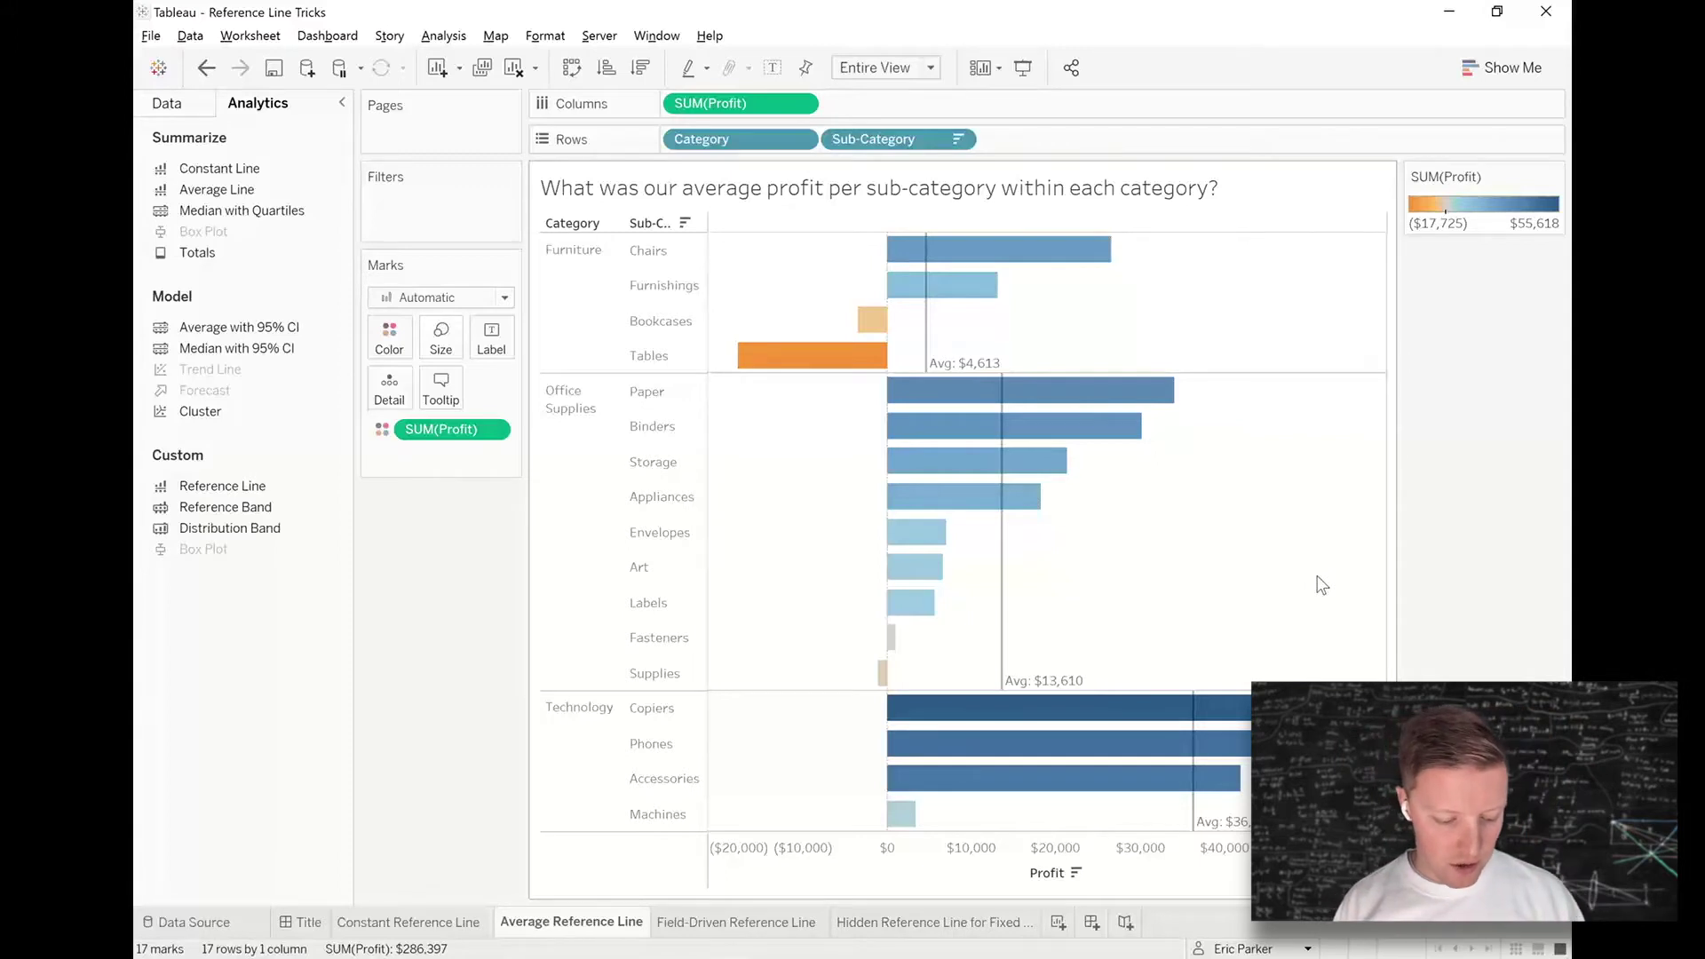
- Select the Technology, Furniture, then Paper and Binders bars to watch averages recalculate
left_click(597, 744)
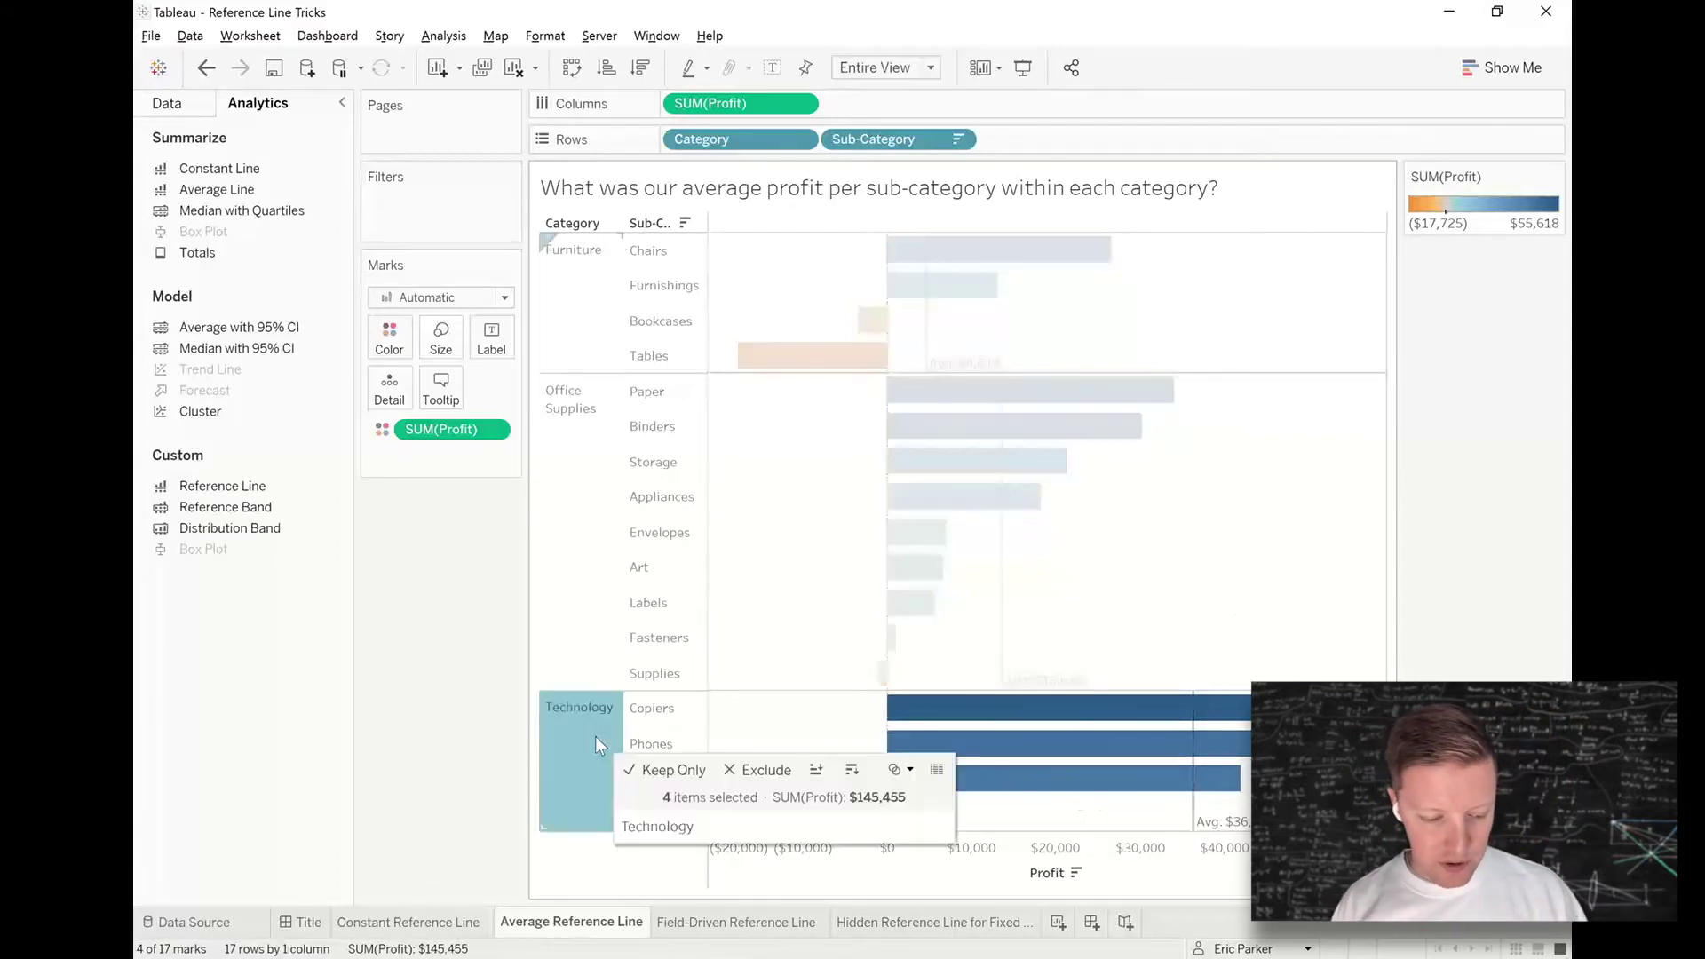
left_click(595, 741)
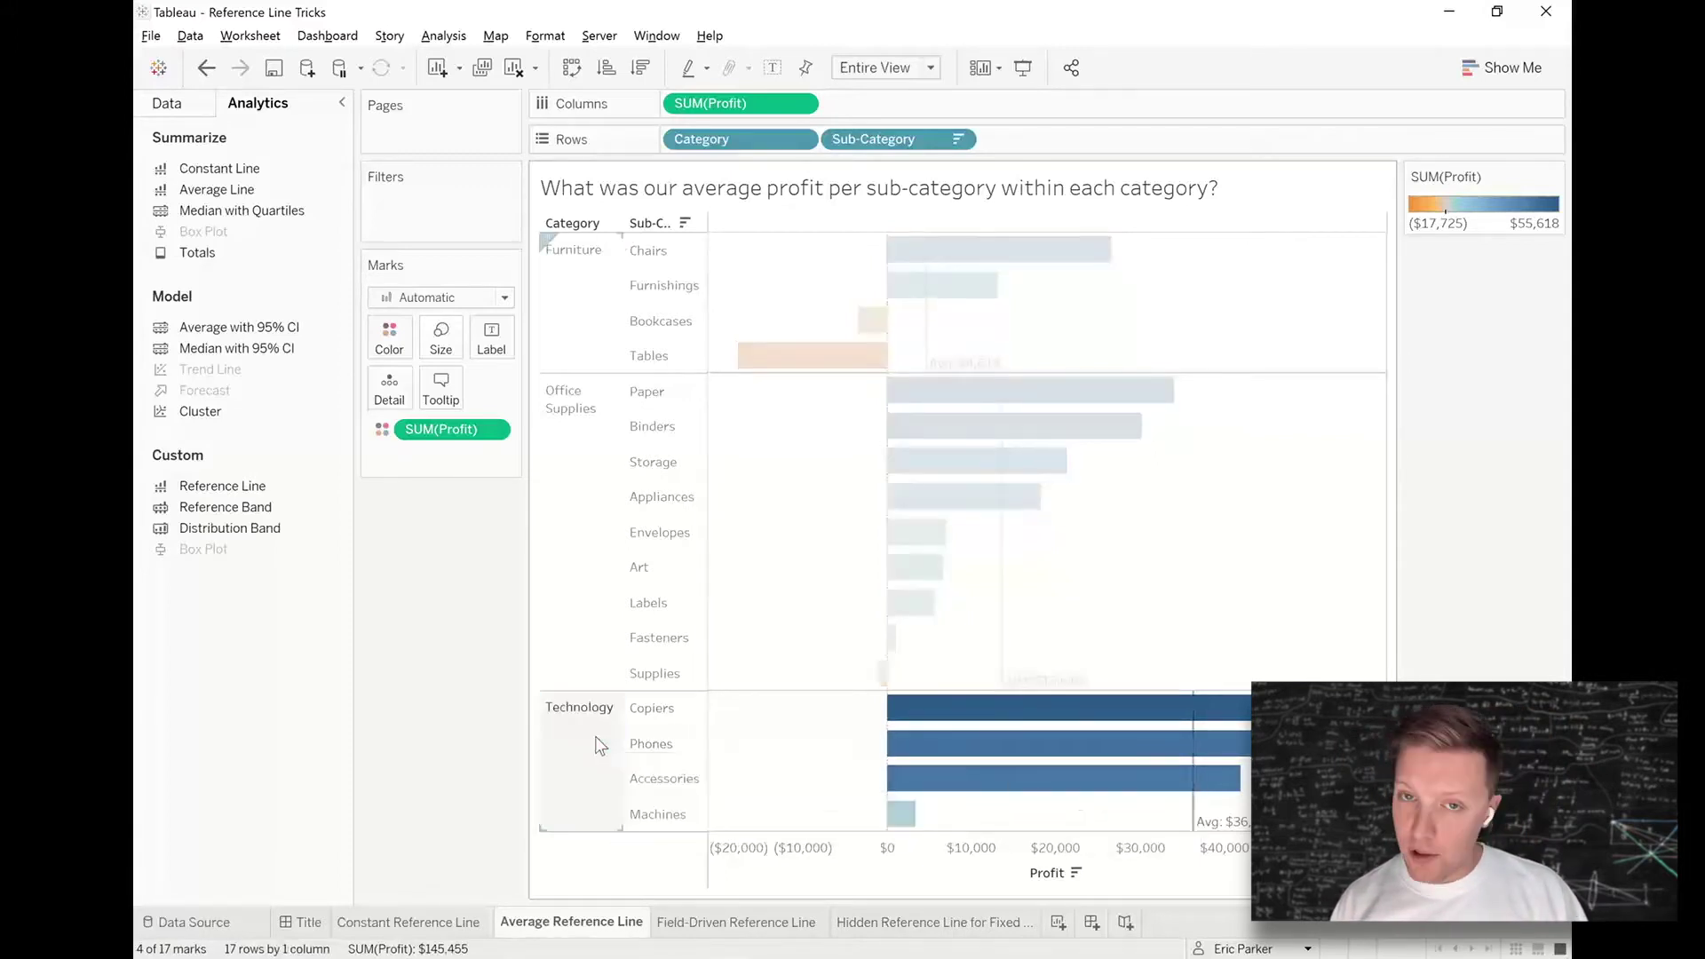
left_click(574, 282)
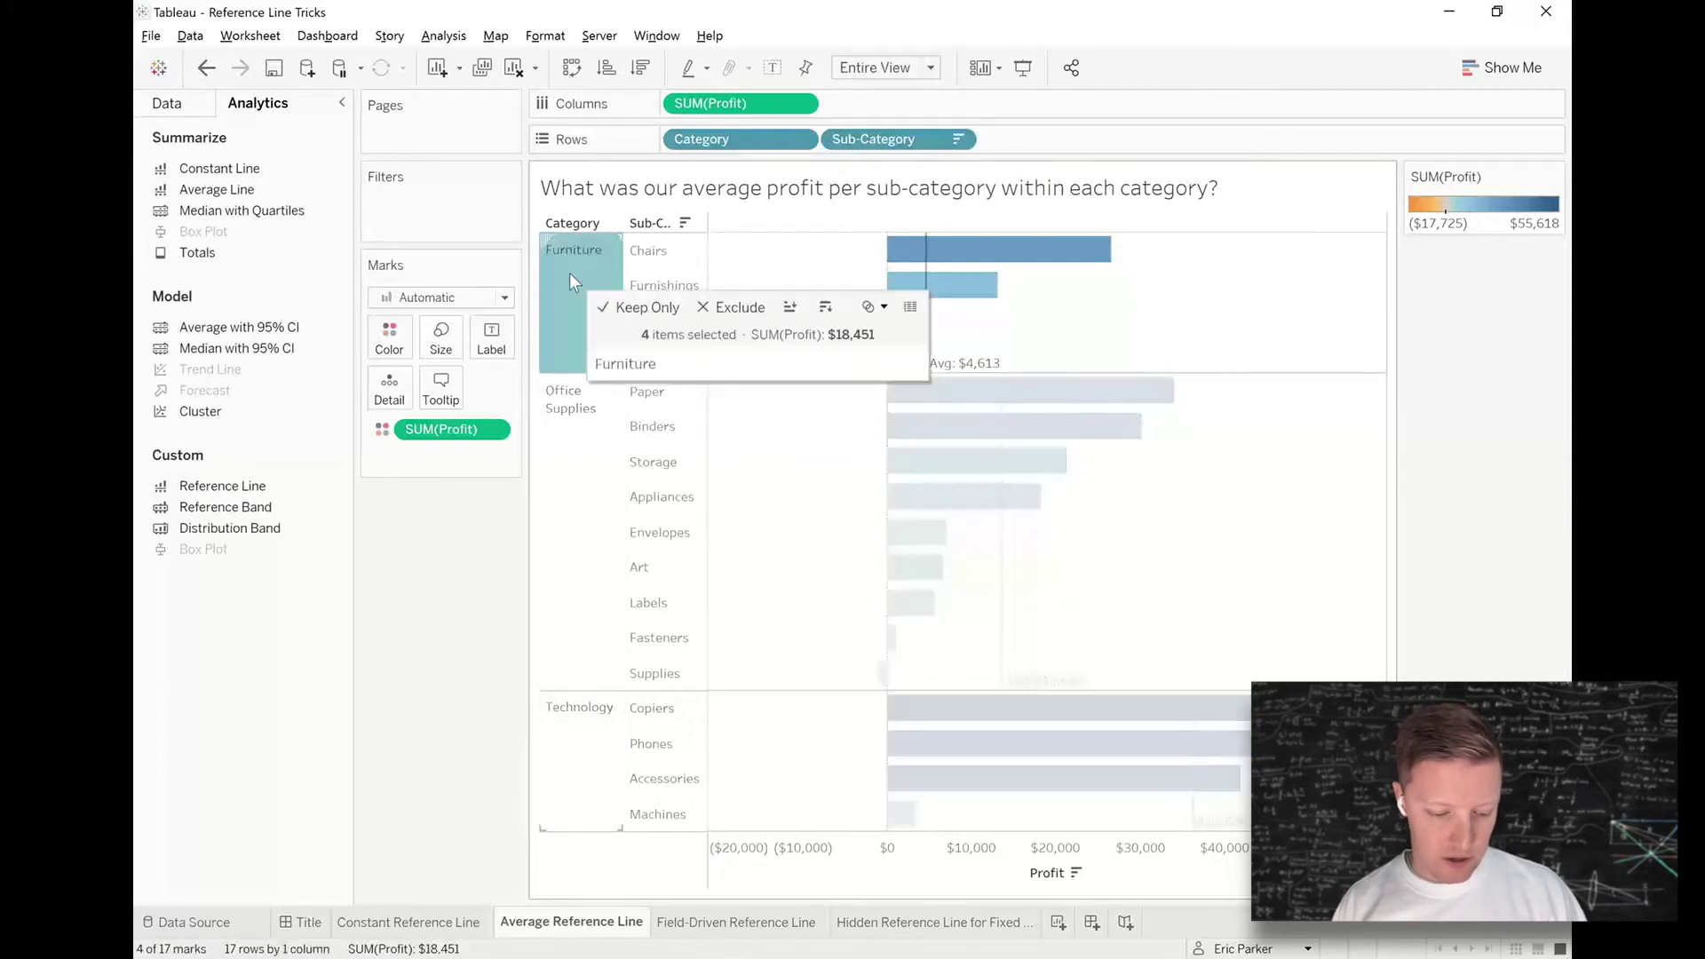
left_click(571, 279)
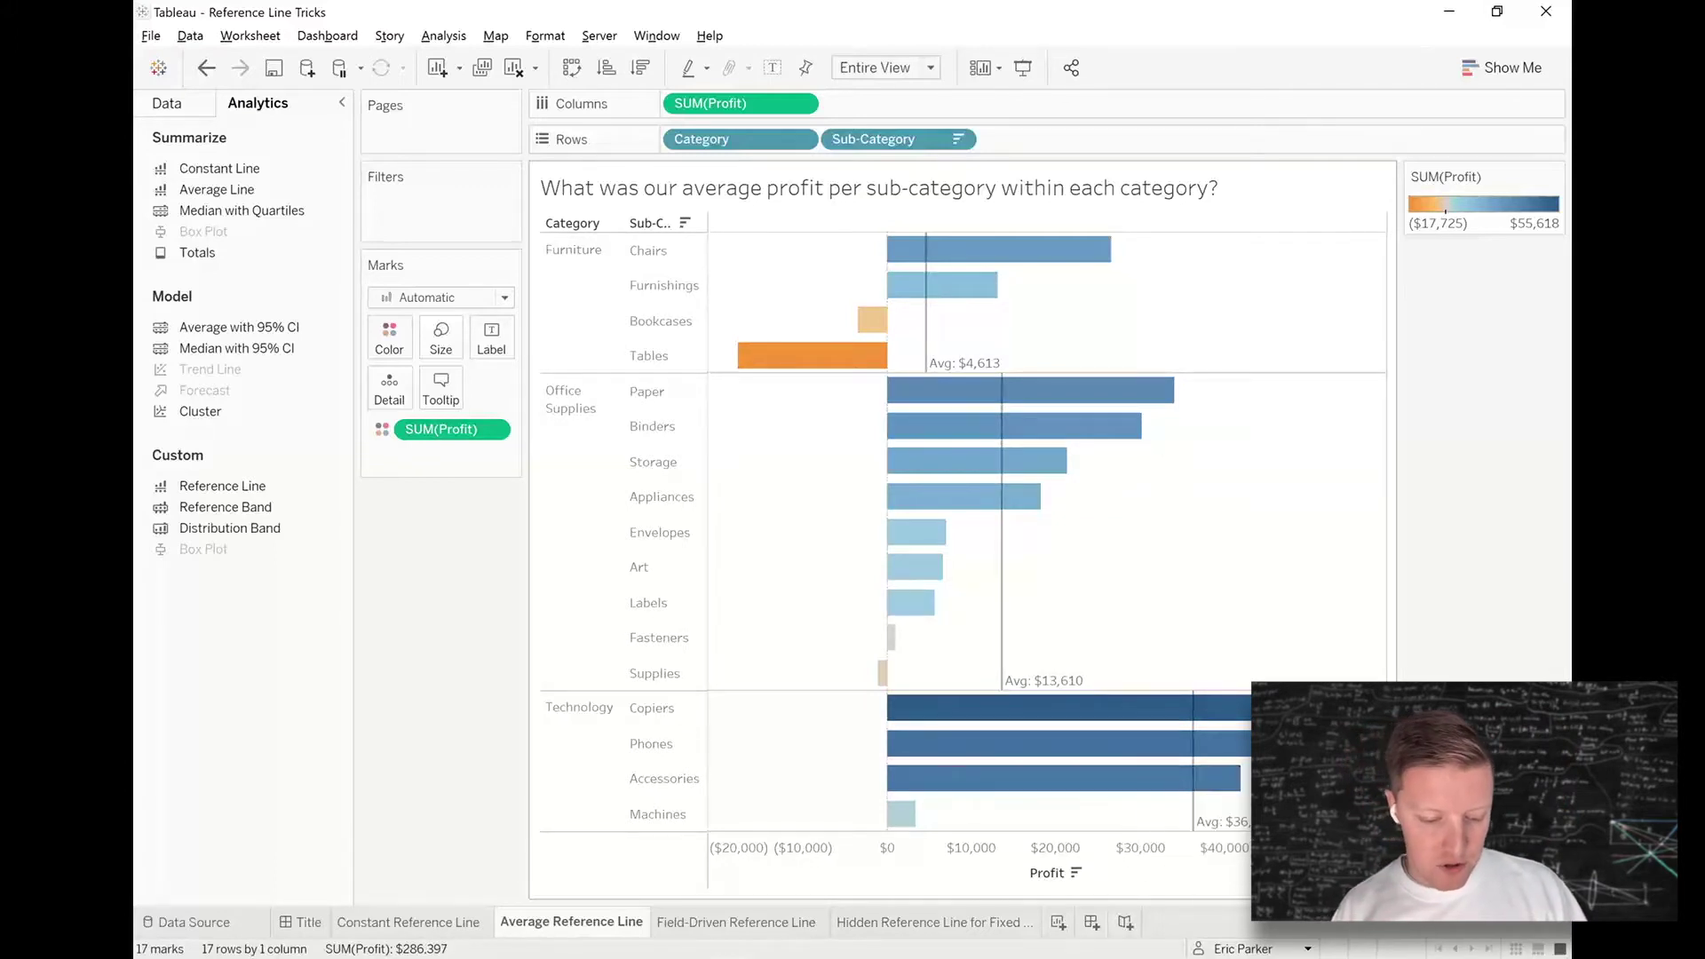
left_click_drag(1081, 377, 1173, 503)
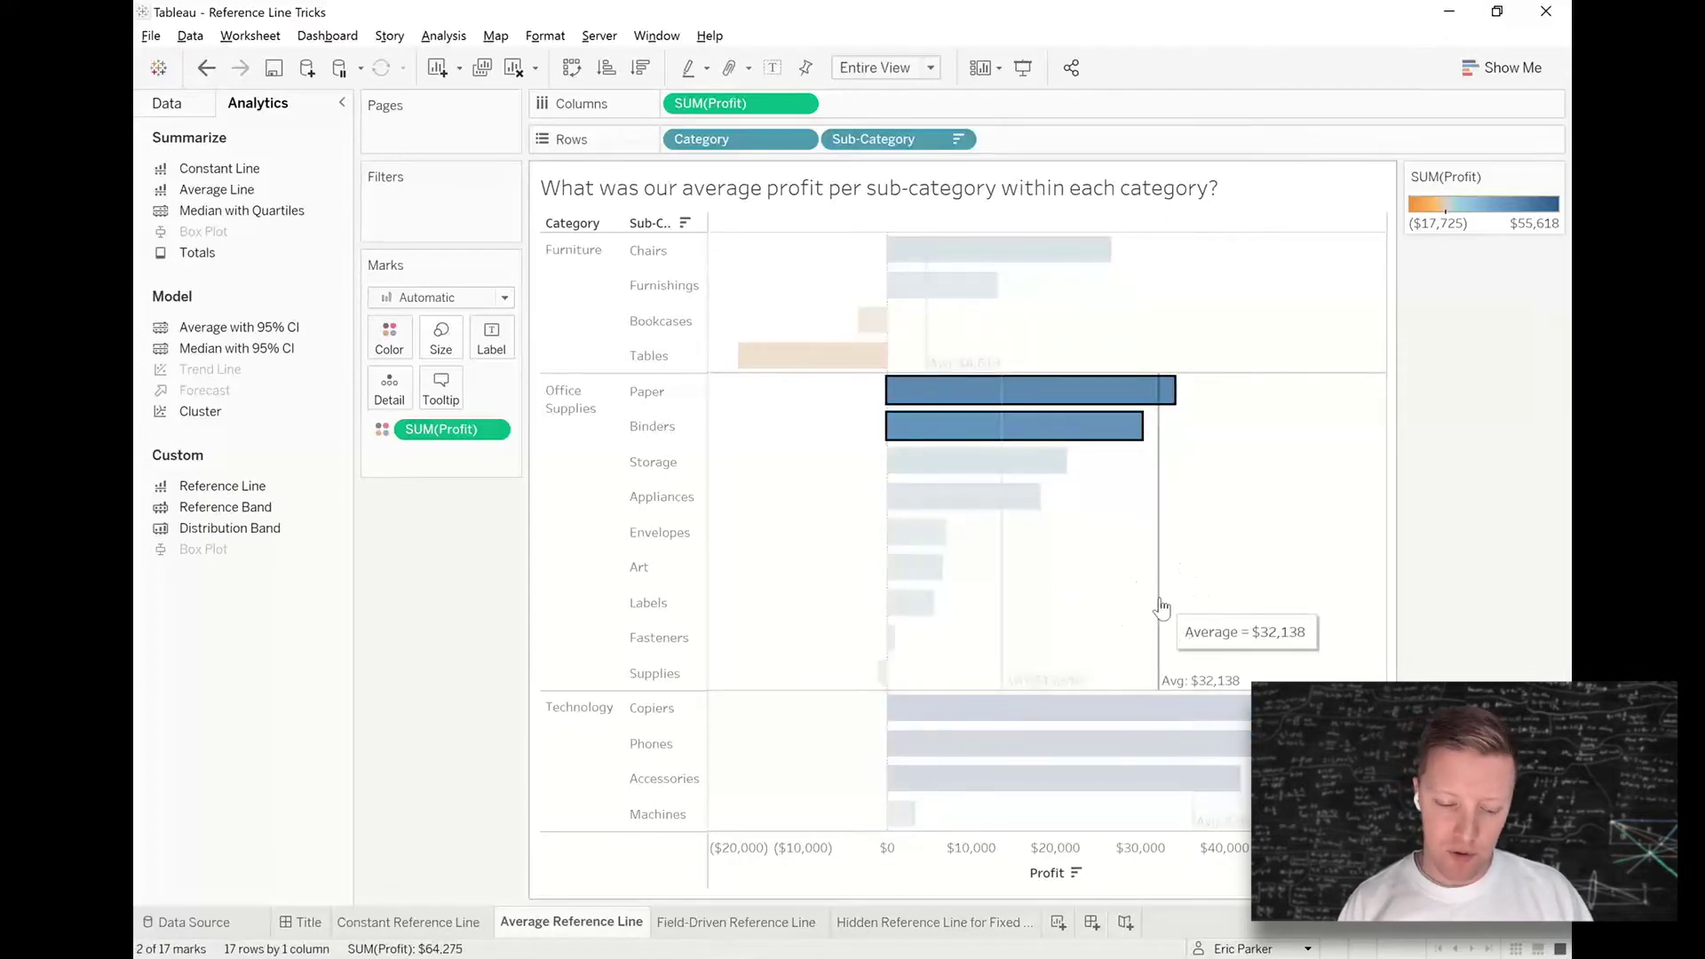
left_click(1253, 546)
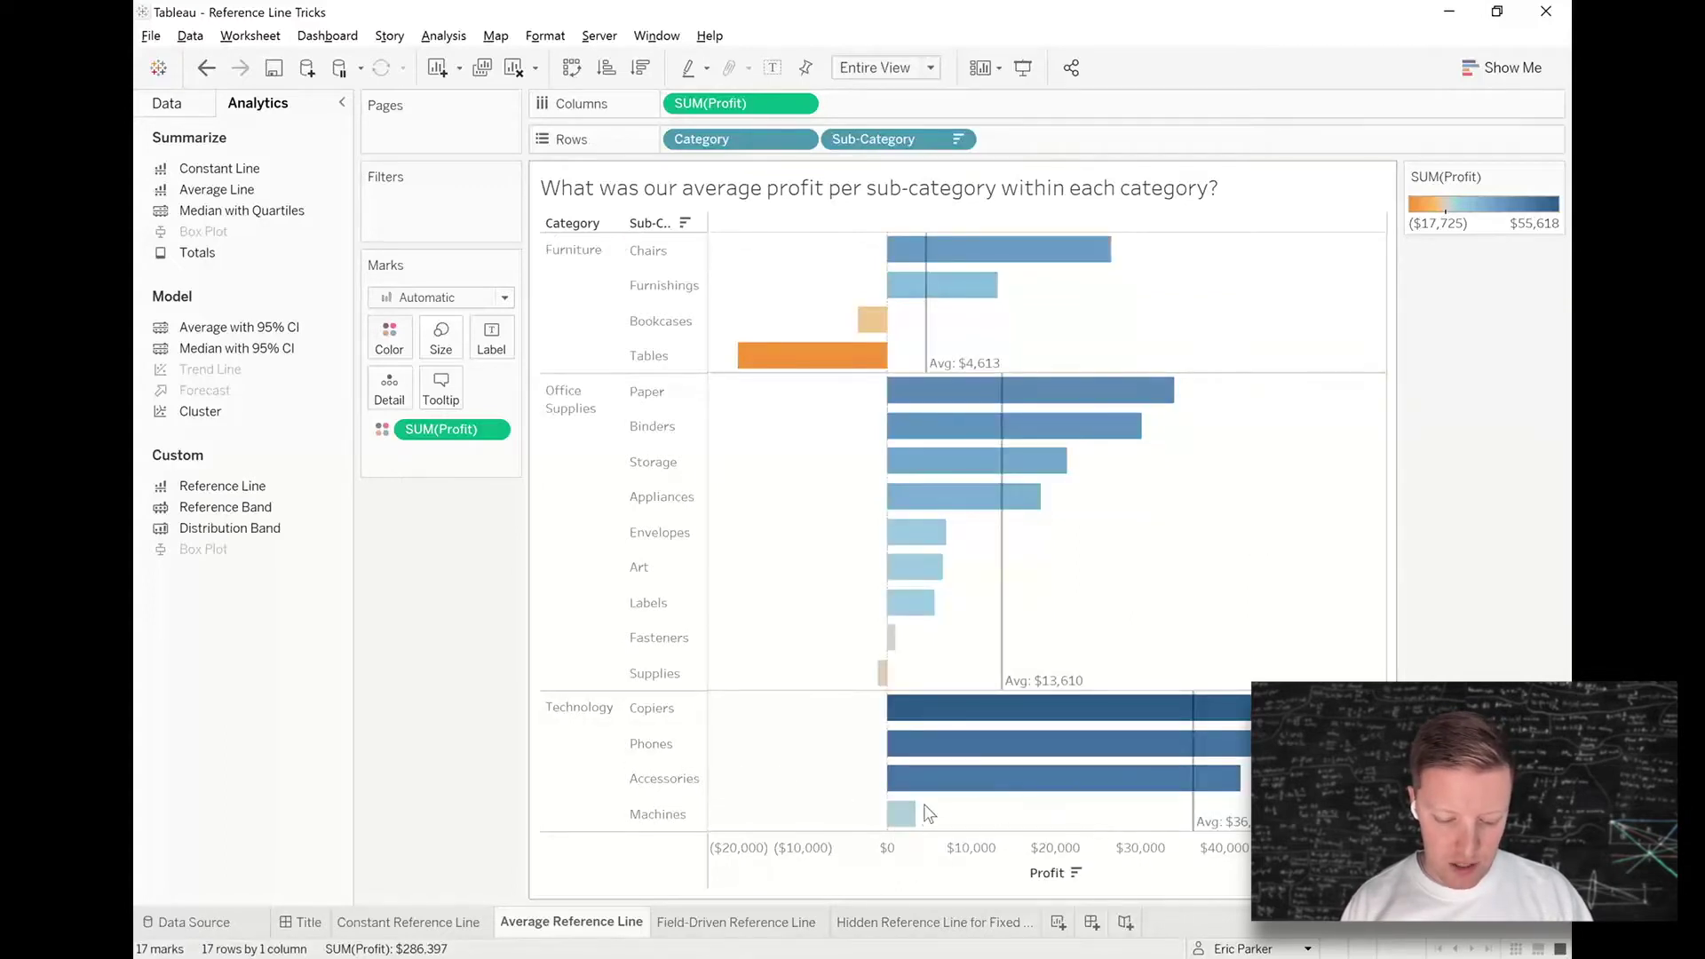
- Select the Copiers, Phones and Accessories bars, then open the Field-Driven Reference Line sheet
left_click(895, 816)
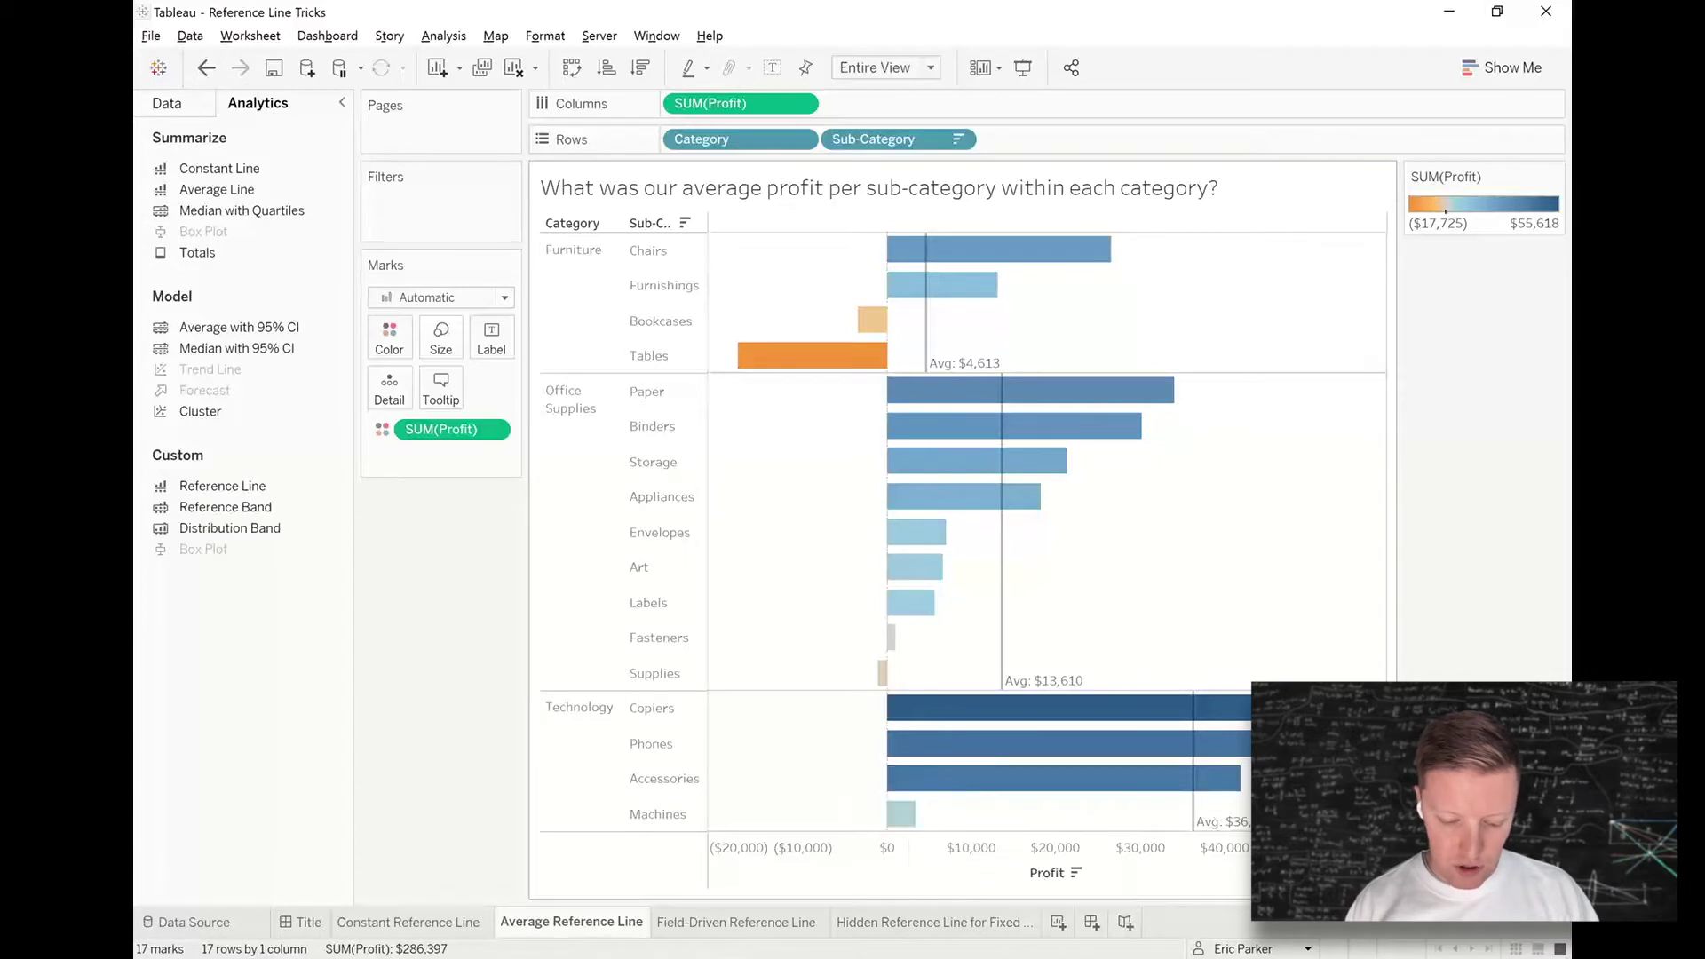
left_click_drag(1270, 799, 1211, 711)
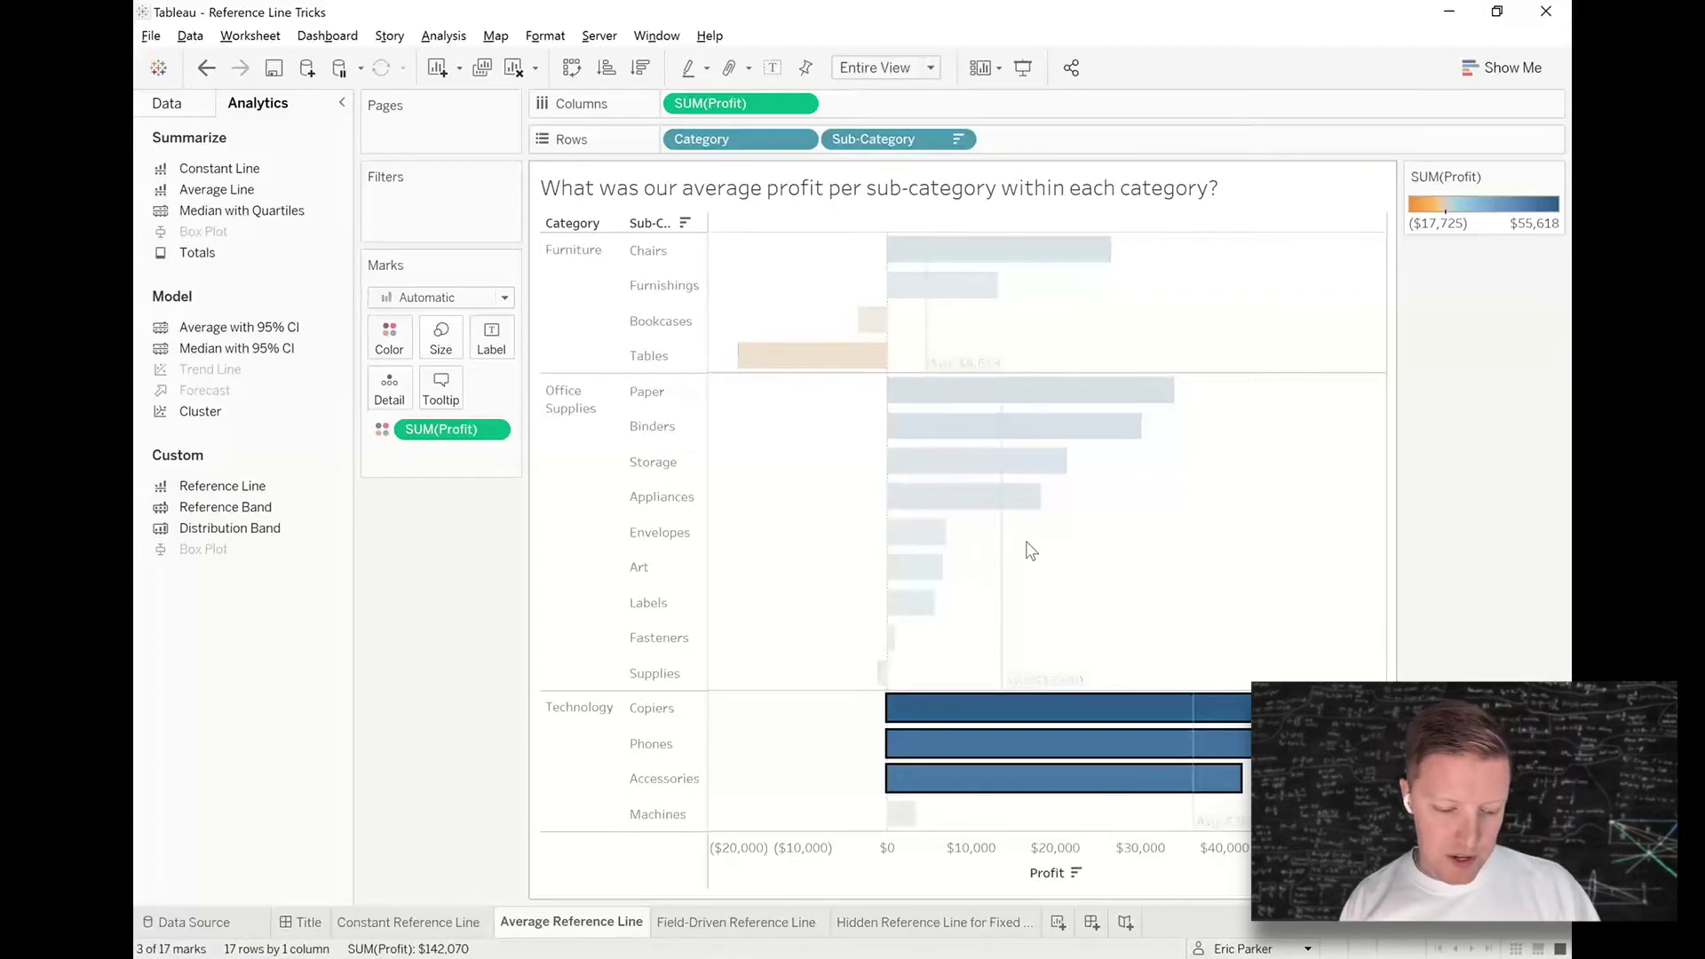
left_click(1030, 551)
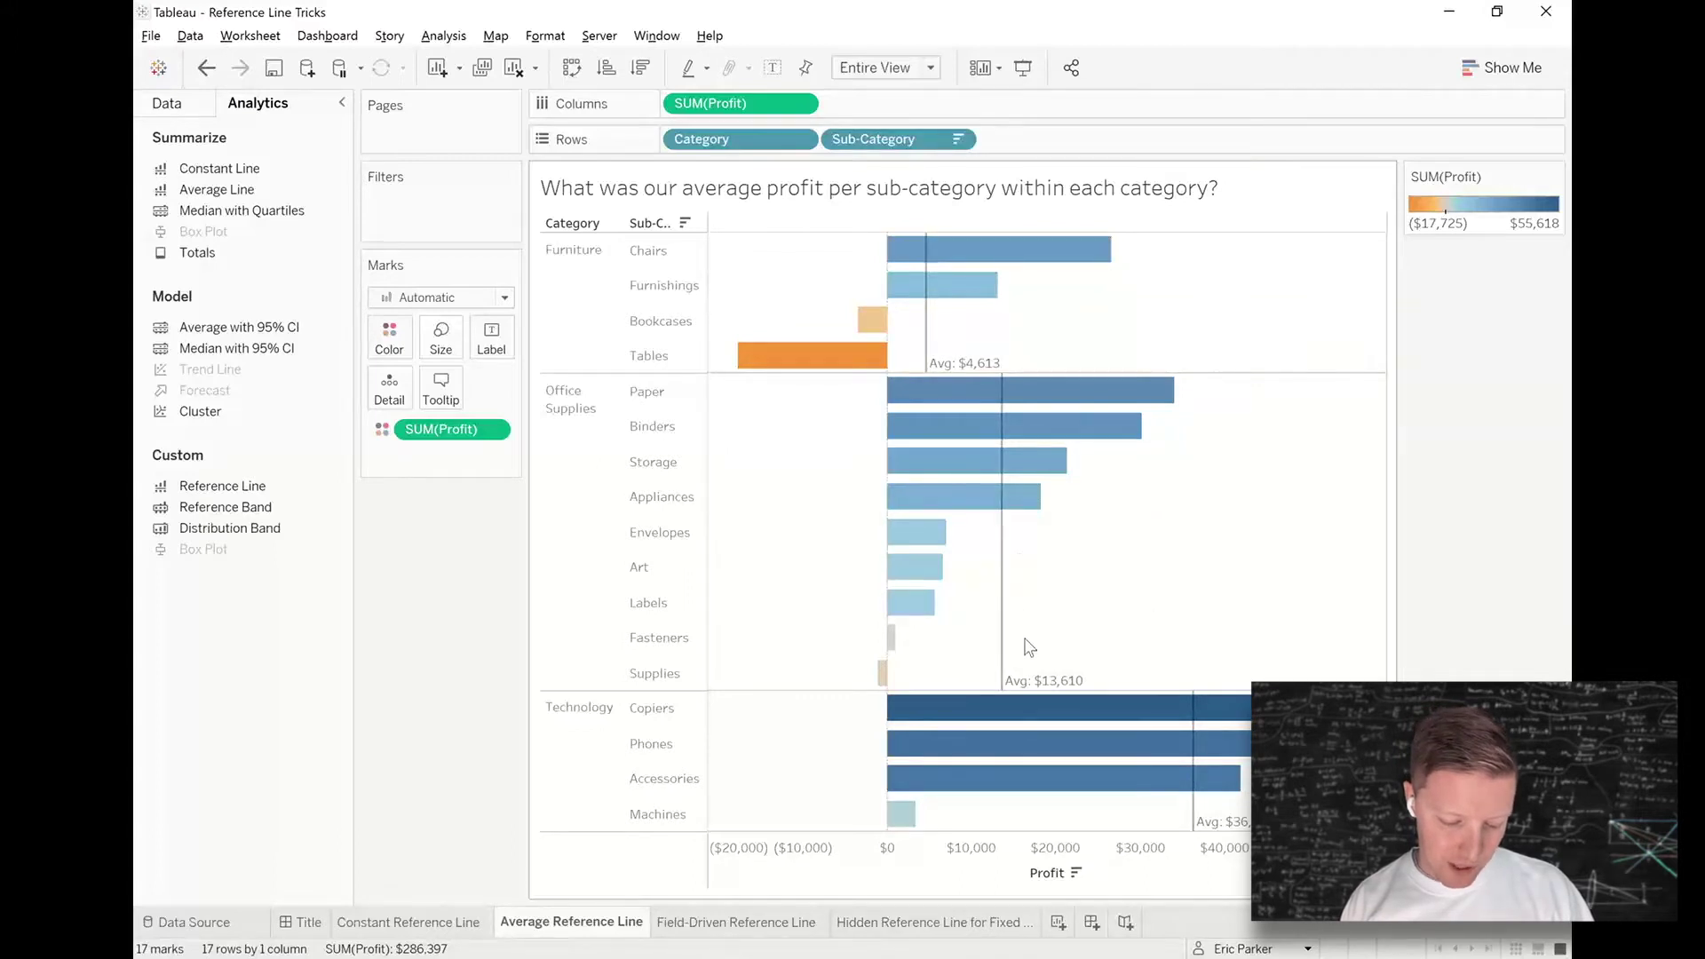
mouse_move(997, 675)
left_click(755, 924)
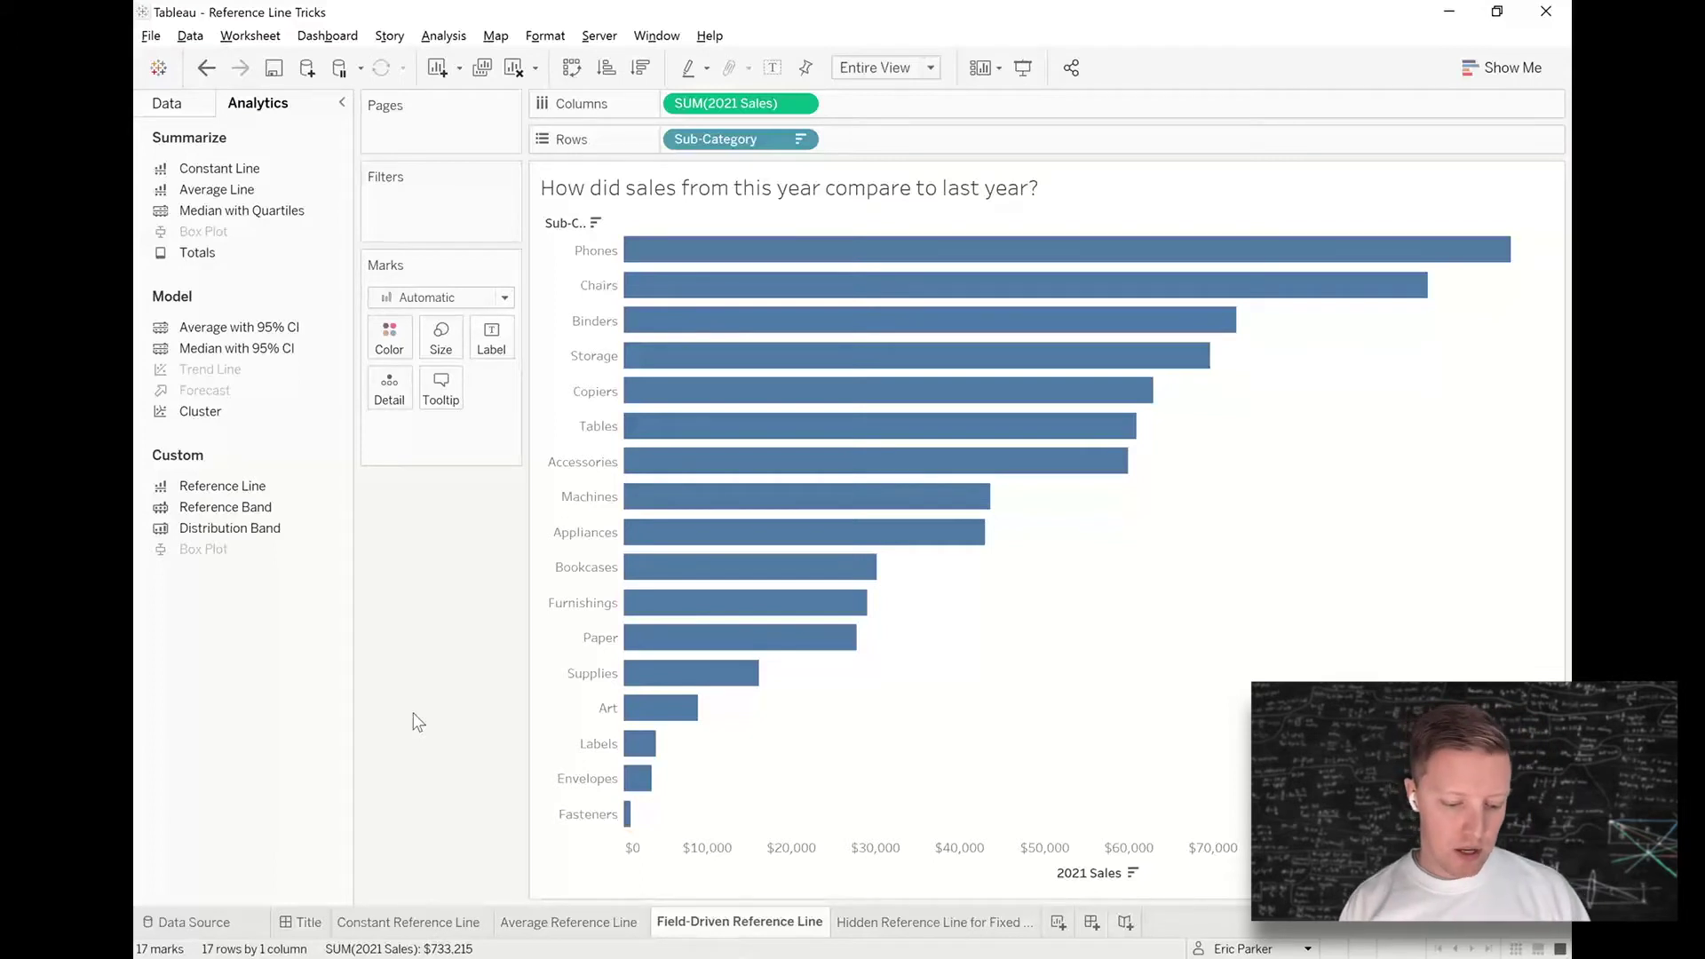
- Show the Data pane and highlight the 2020 Sales measure beside the 2021 Sales chart
left_click(731, 107)
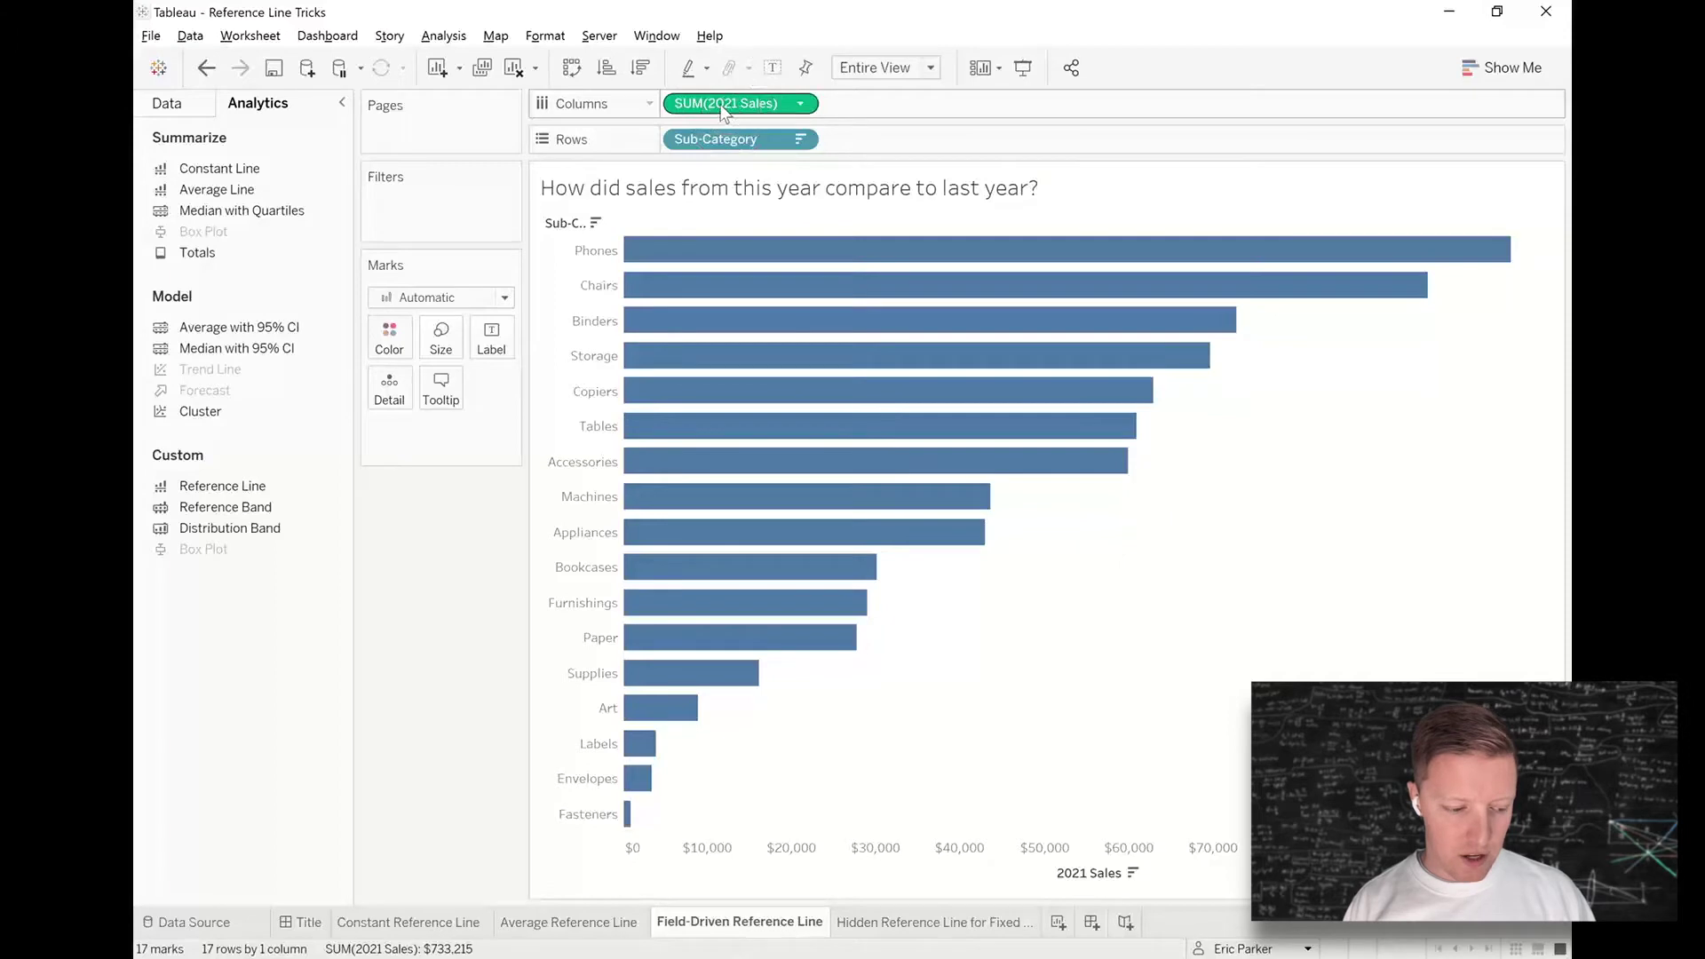
left_click(178, 104)
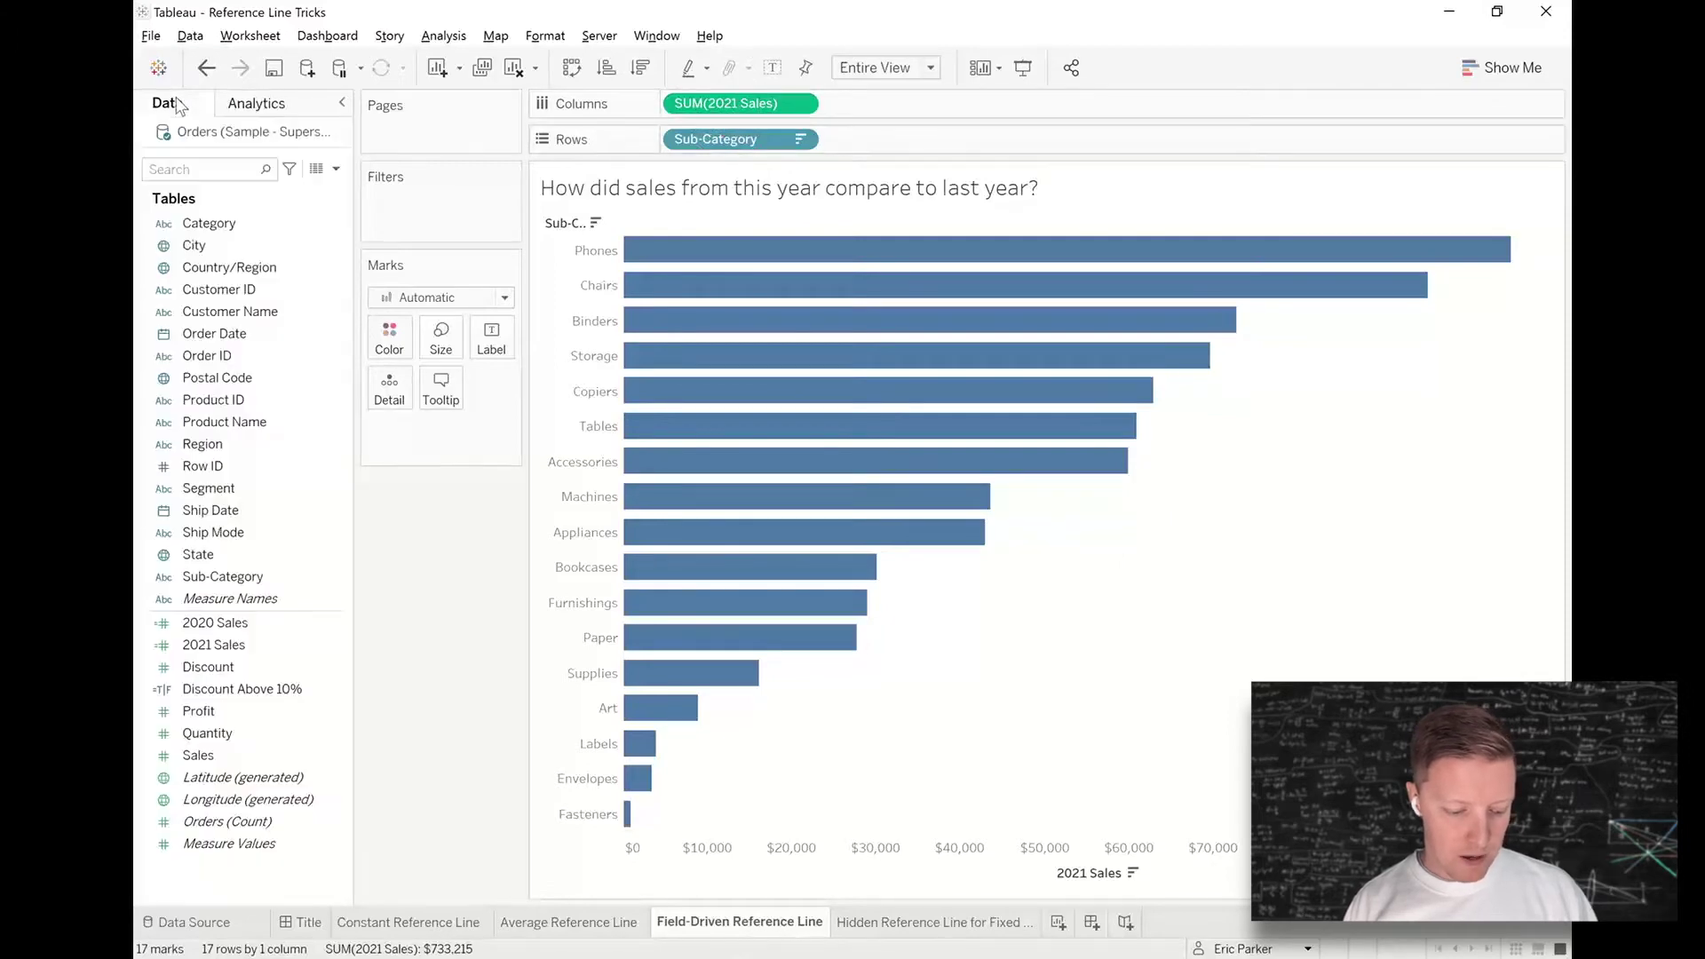
left_click(251, 626)
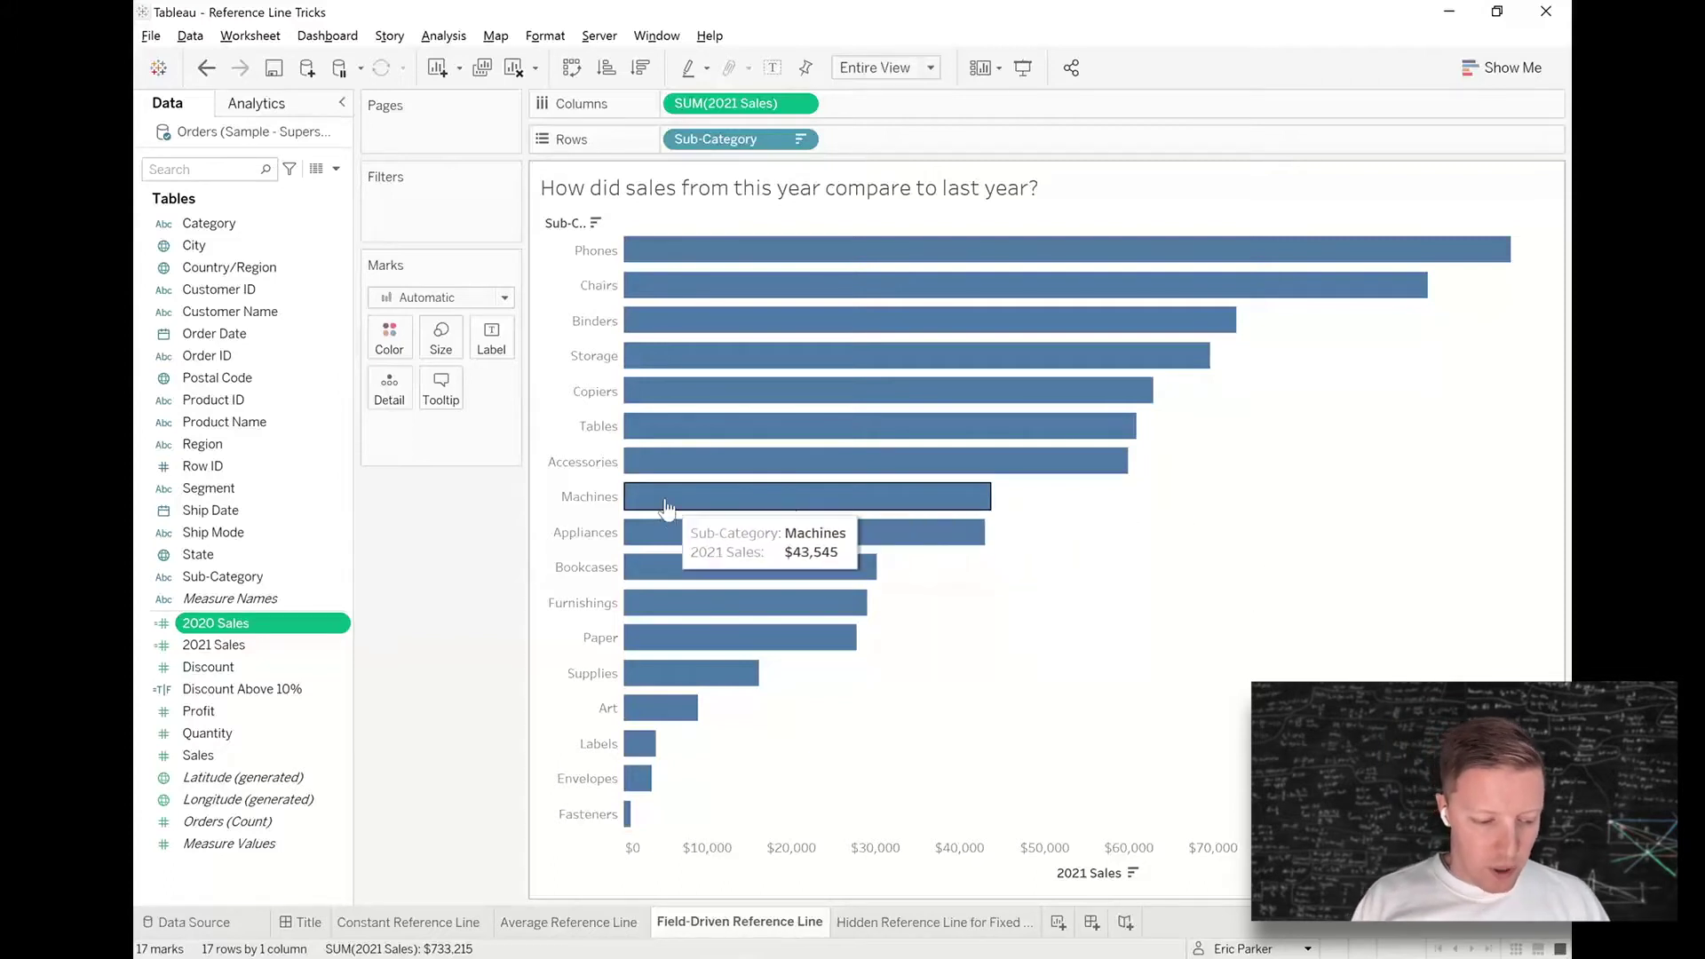
left_click(253, 106)
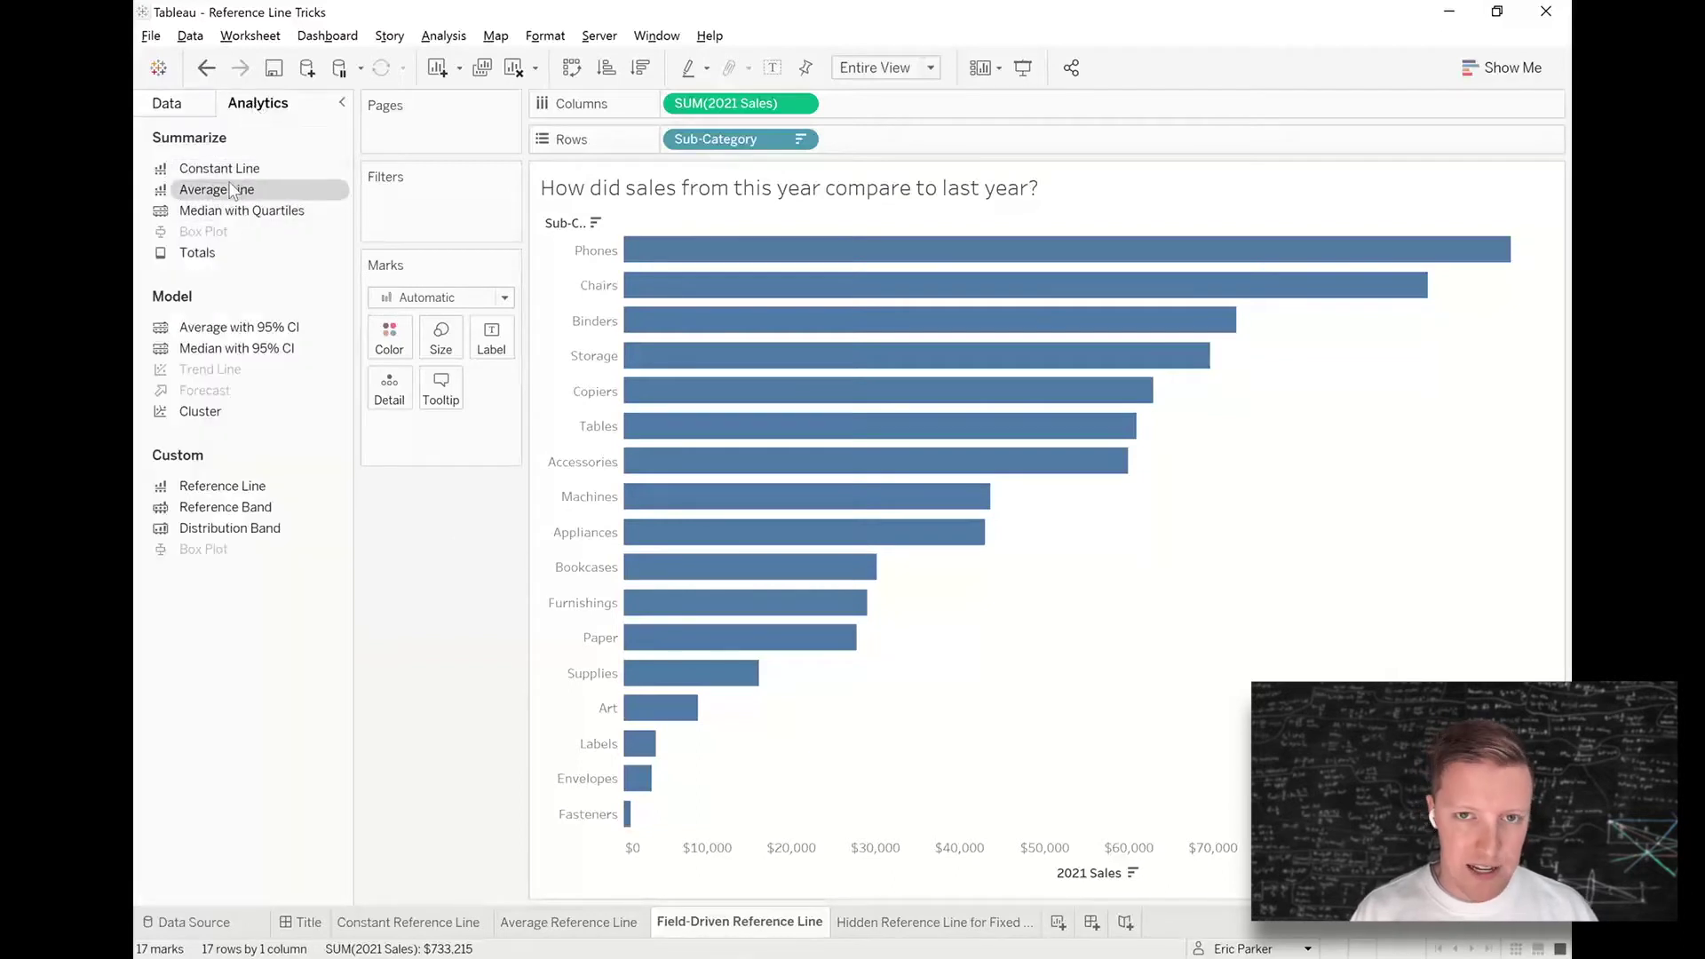
left_click(187, 108)
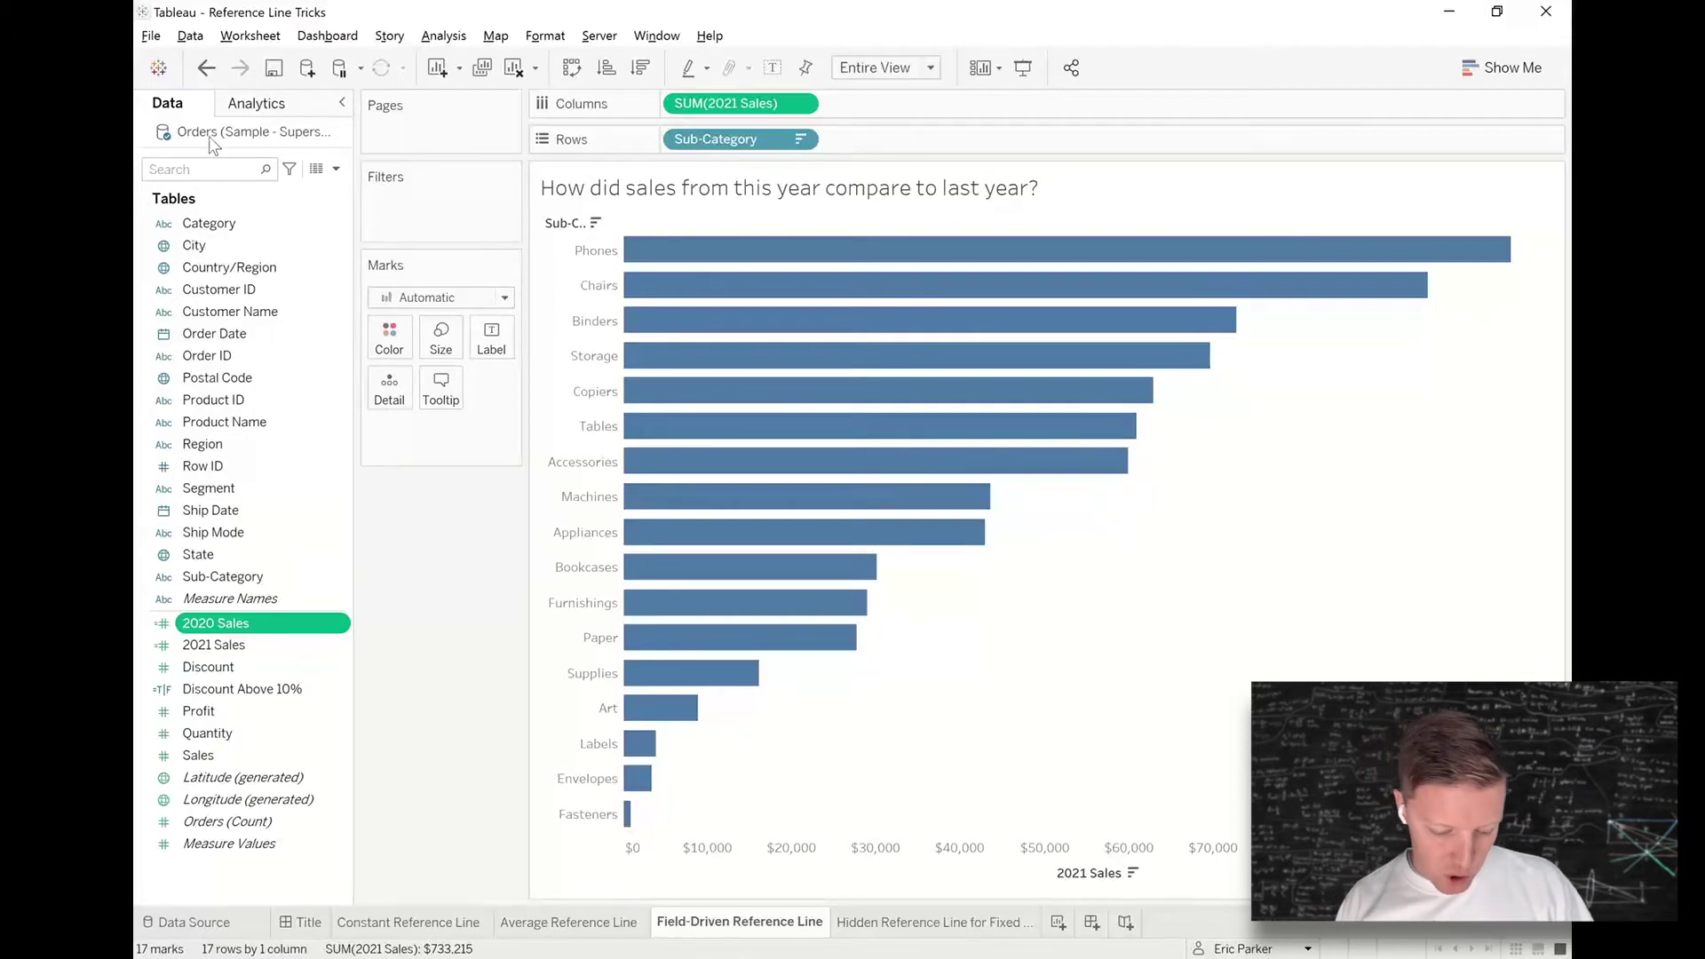
right_click(911, 866)
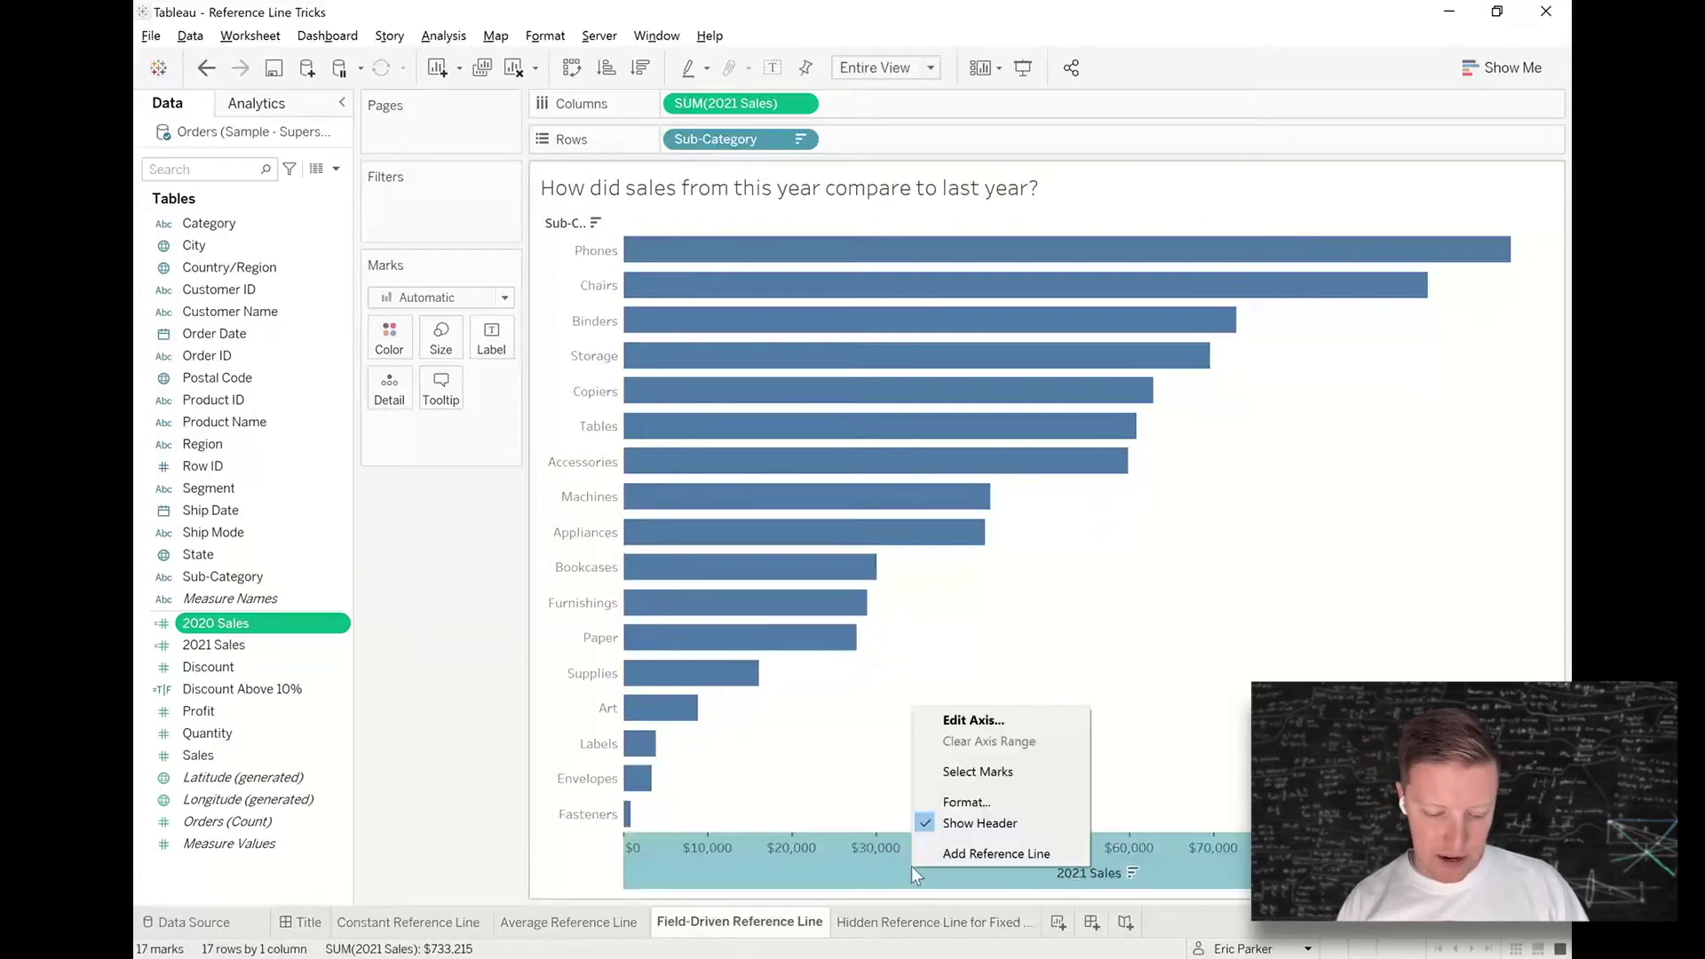
- Open Add Reference Line on the 2021 Sales axis and show its Value list offers only SUM(2021 Sales)
left_click(982, 856)
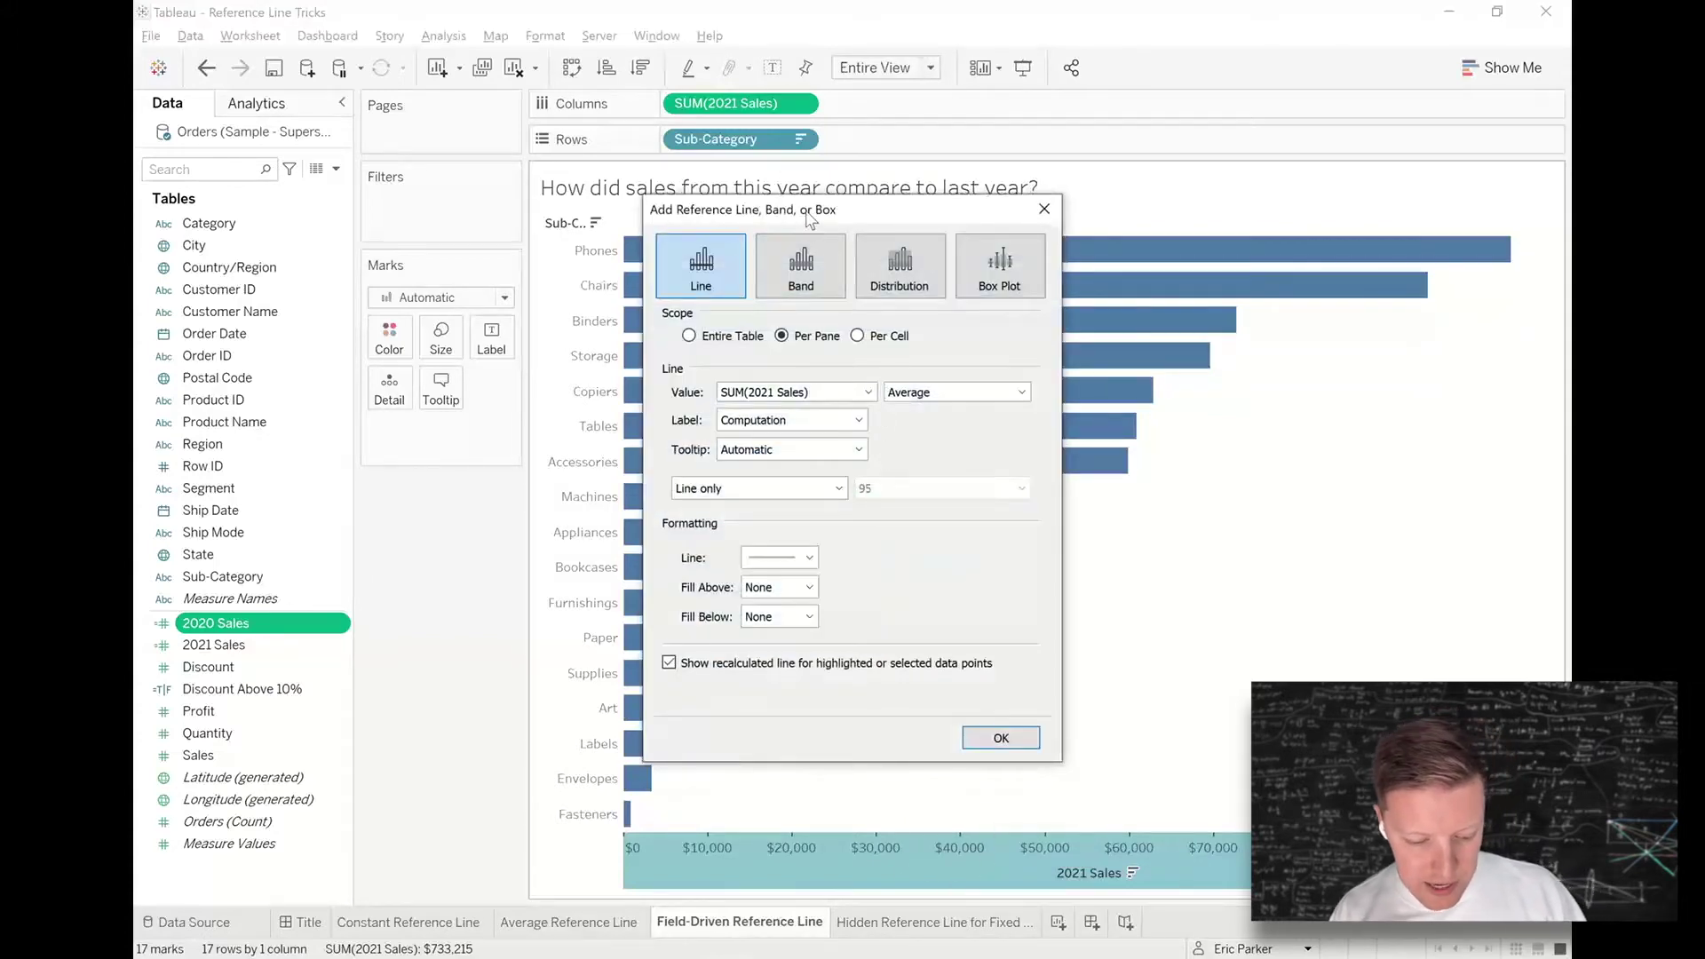
left_click_drag(815, 217, 1062, 213)
left_click(1114, 389)
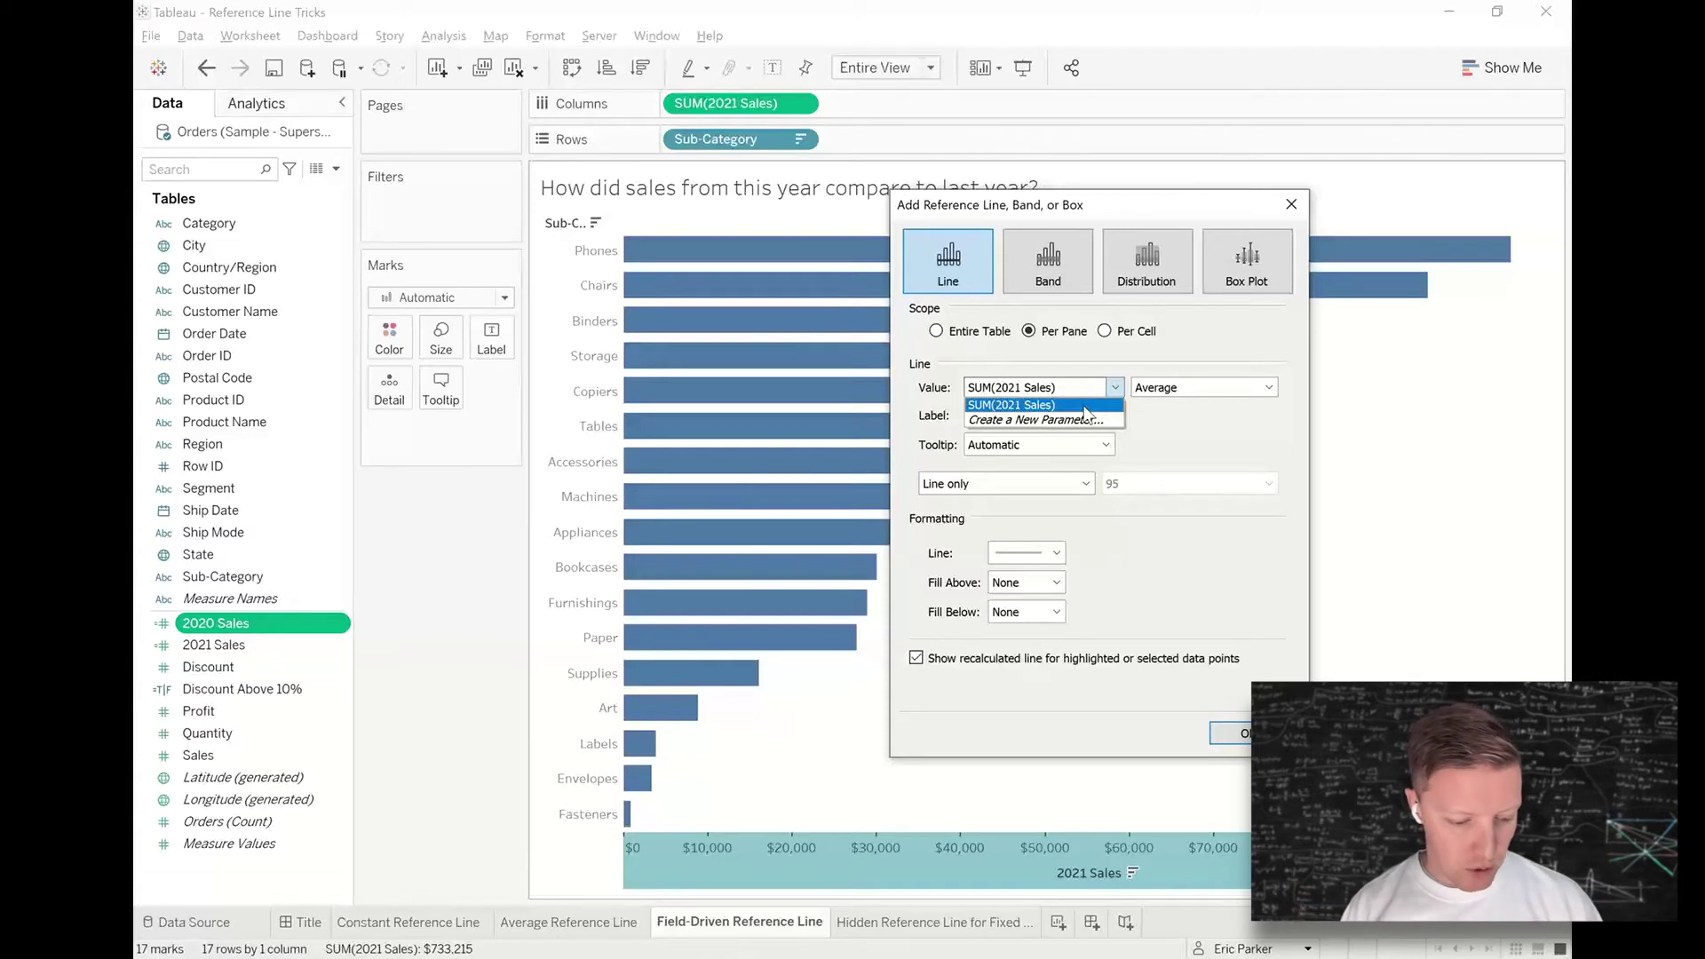
key("ctrl+shift+d")
left_click_drag(577, 34, 657, 108)
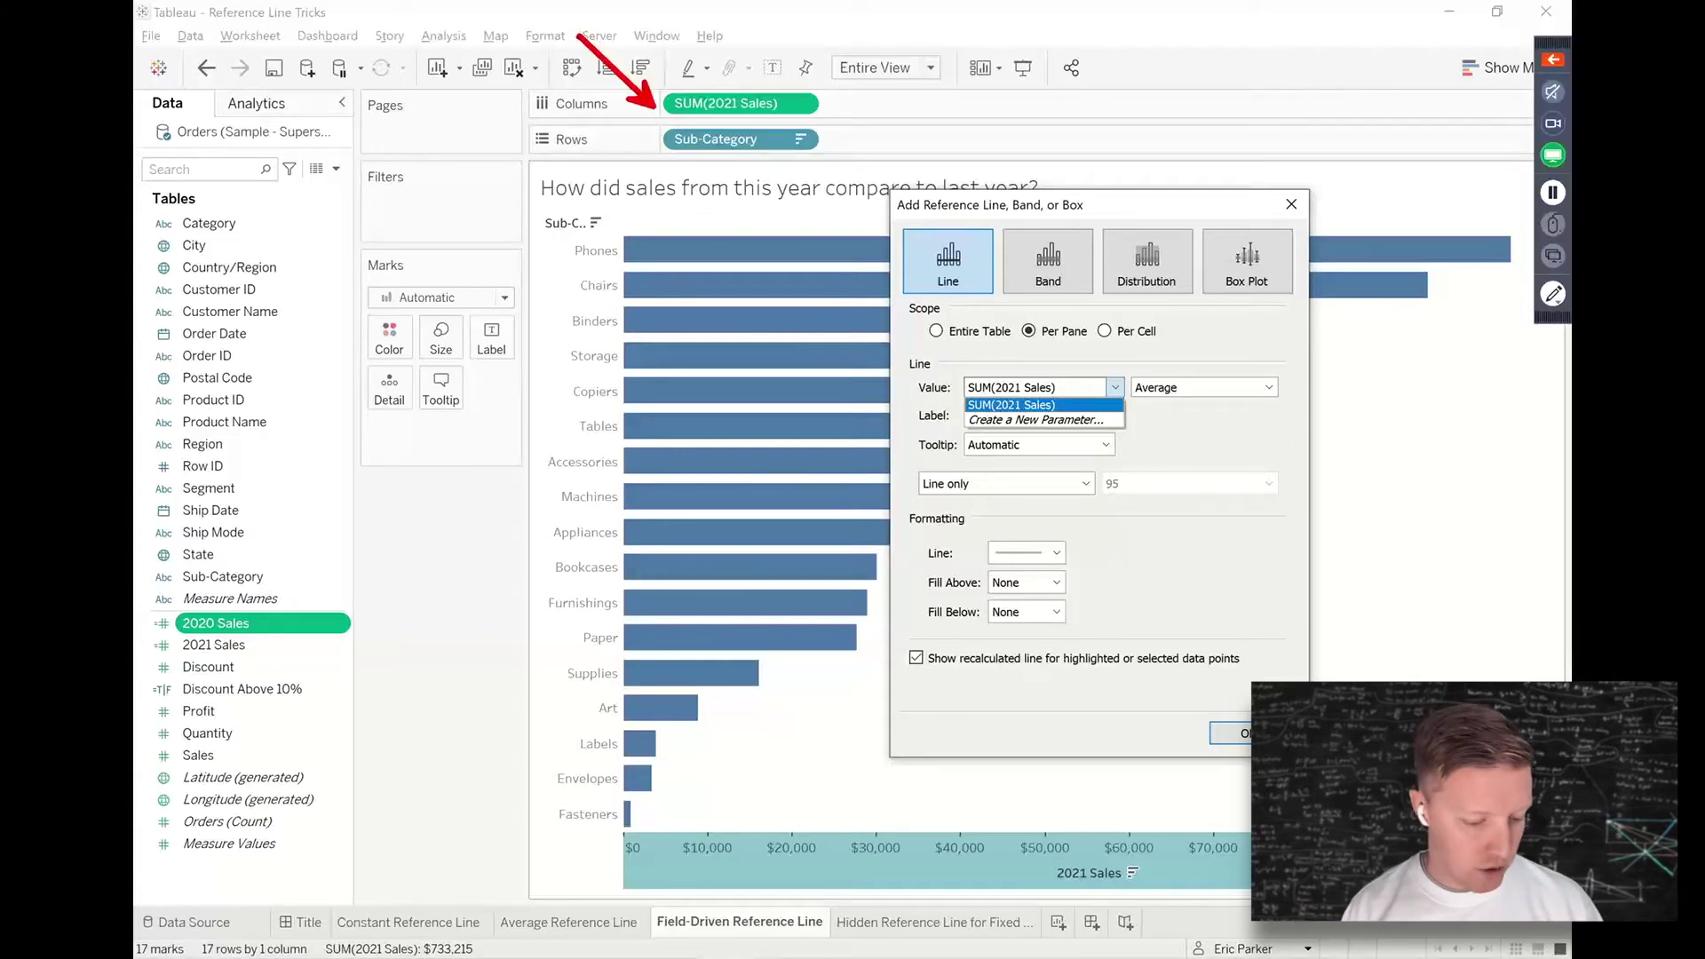
left_click_drag(627, 227, 657, 138)
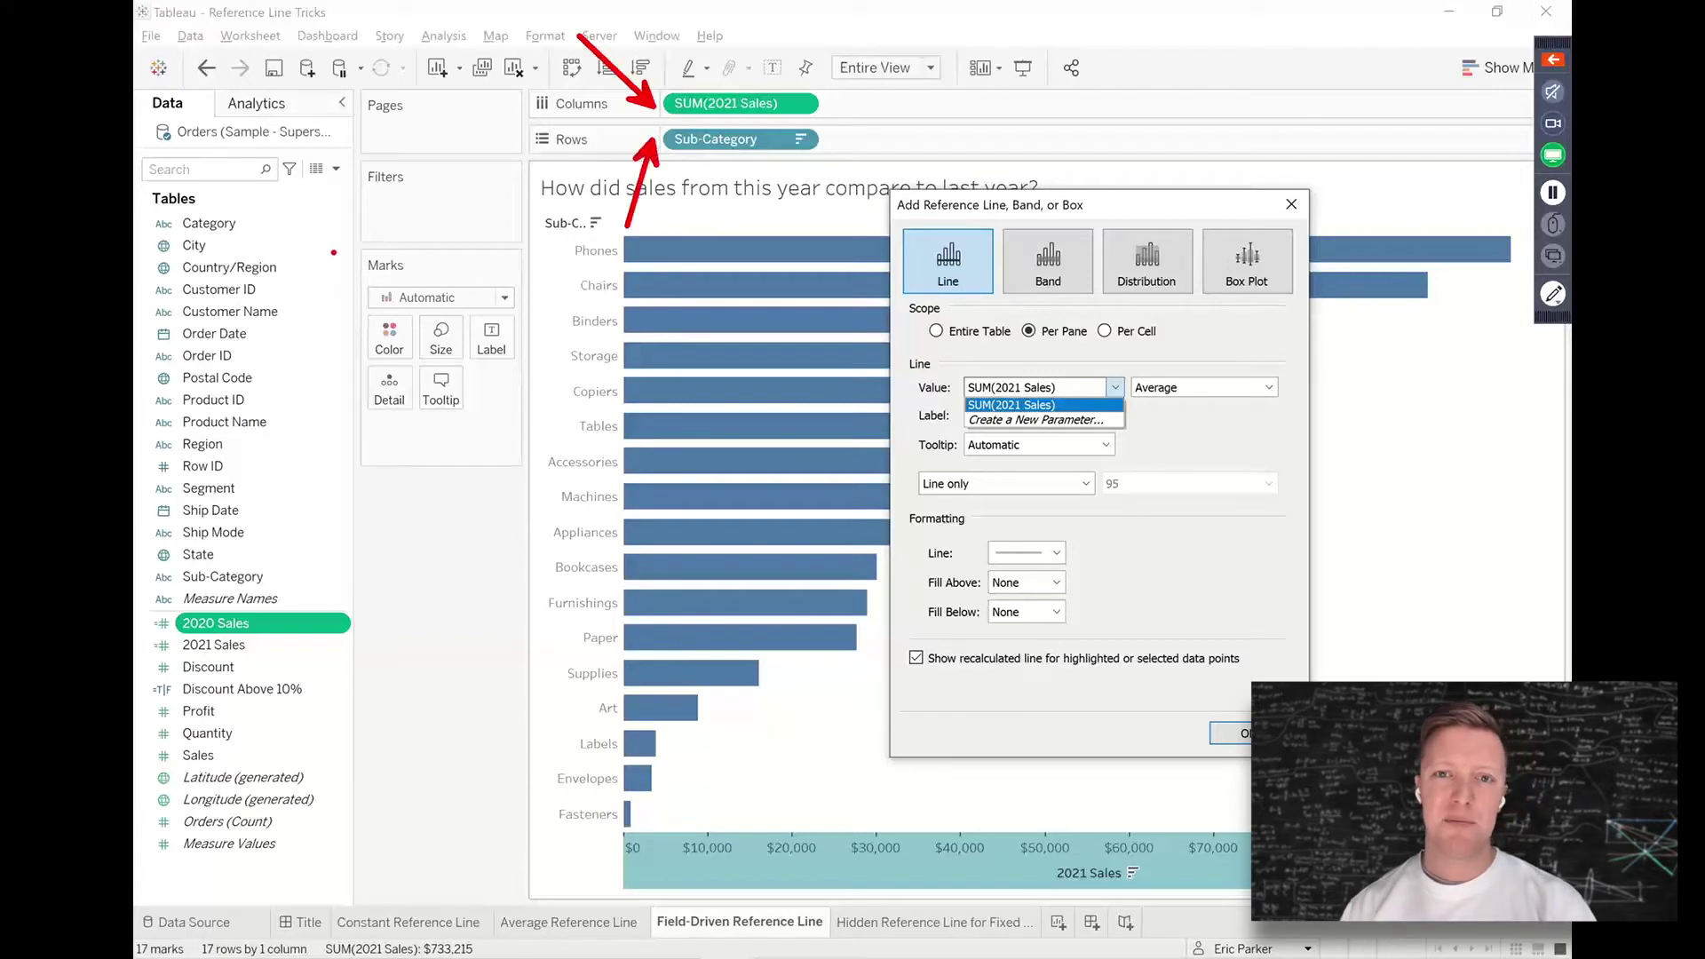
left_click_drag(334, 252, 523, 473)
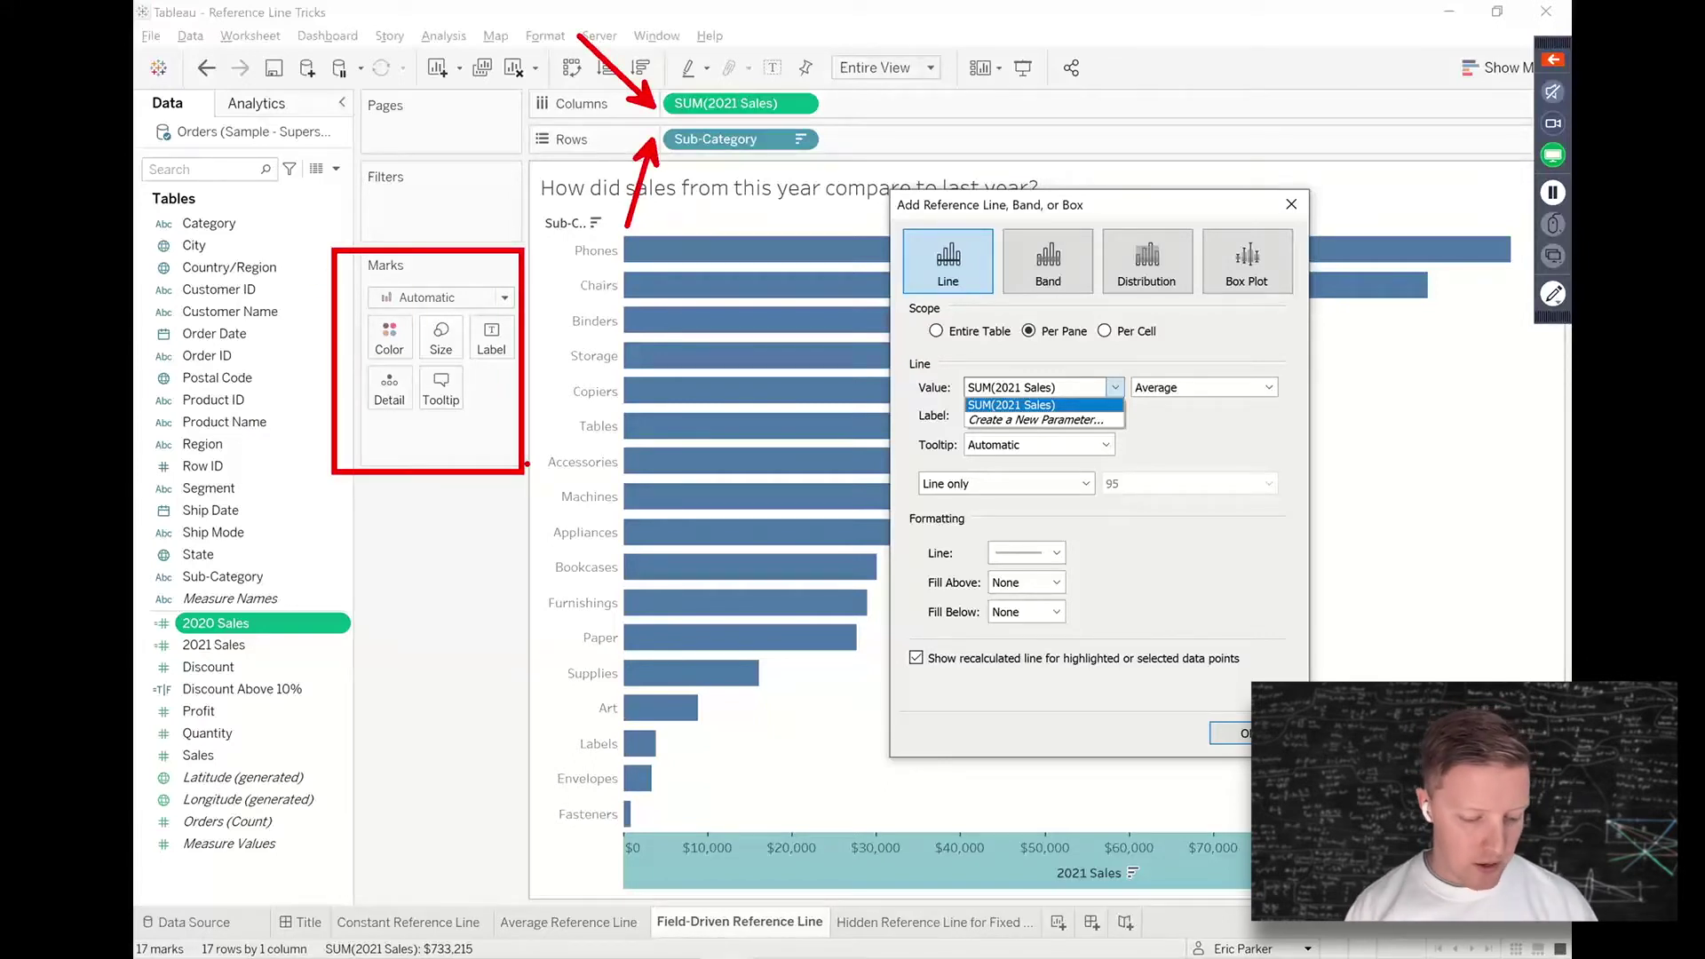
key("ctrl+shift+d")
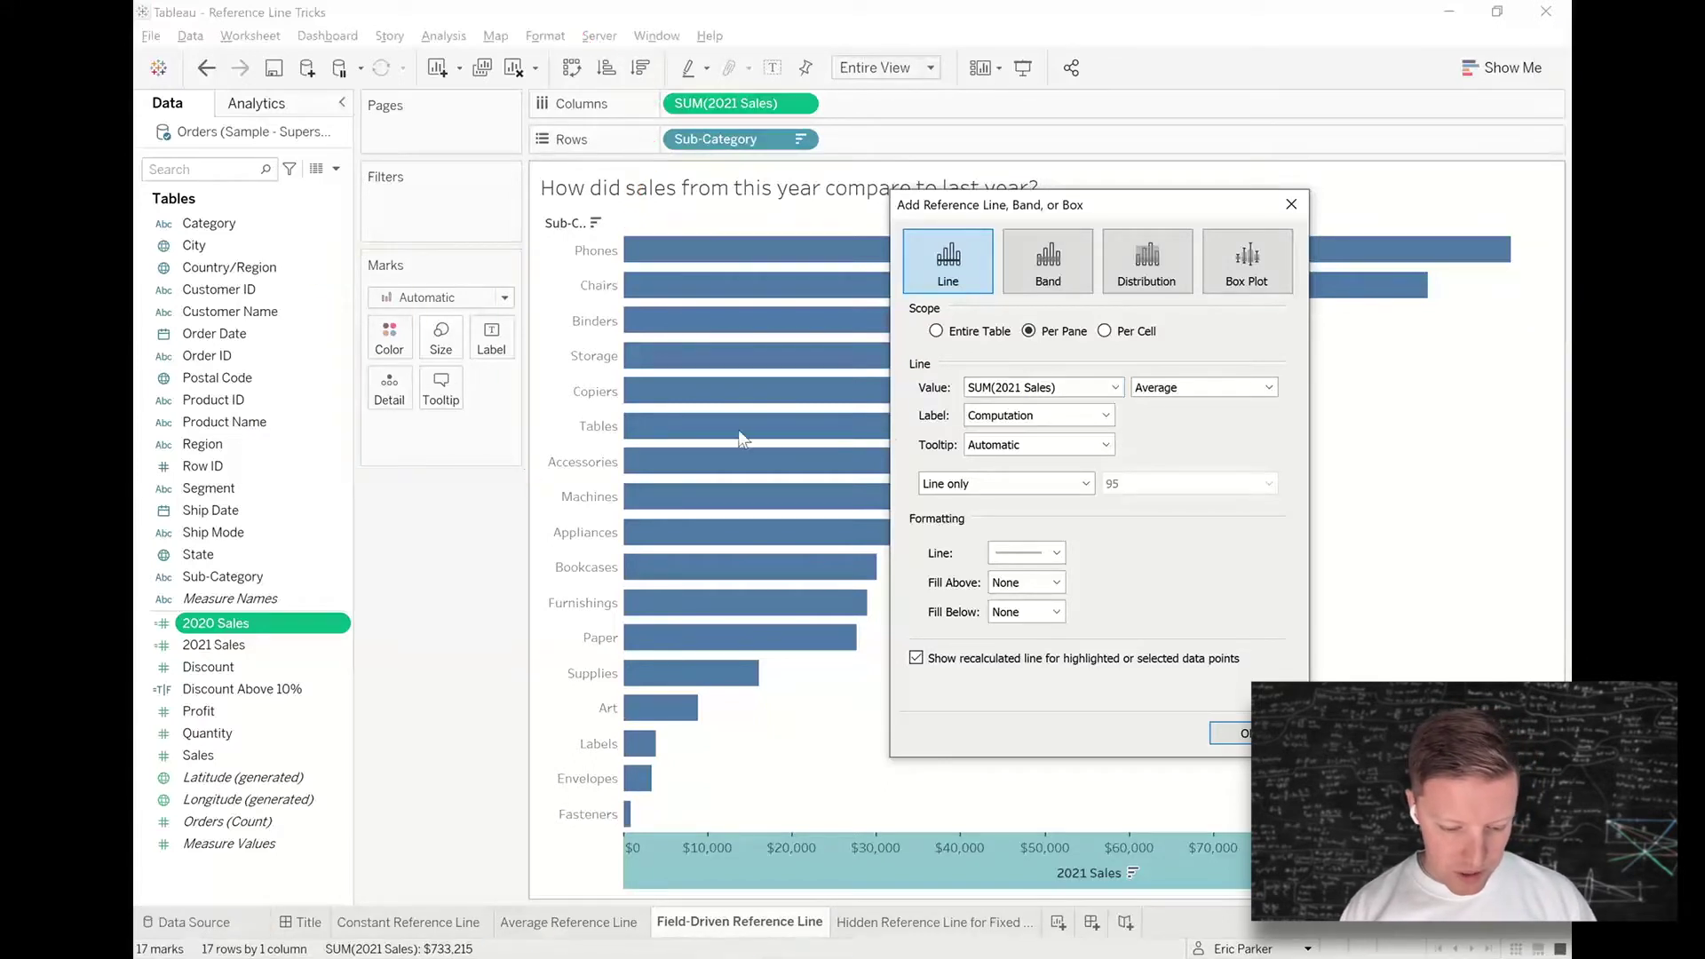
- Cancel the dialog and add 2020 Sales to the bar tooltips
left_click(1290, 206)
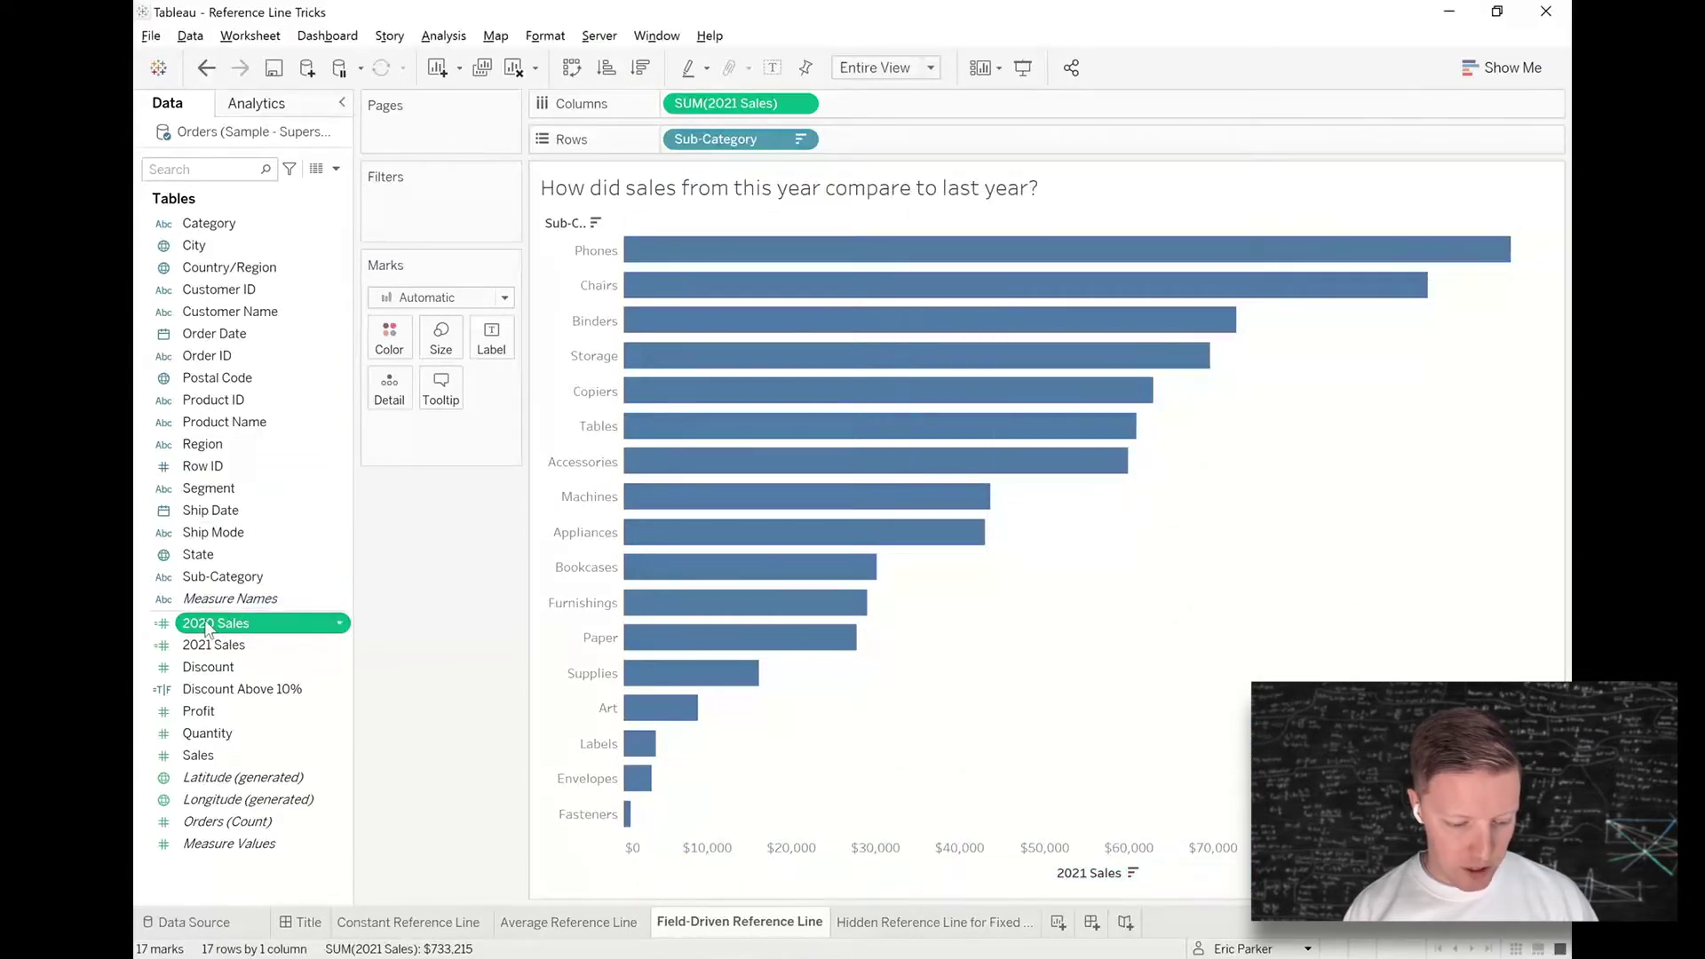
left_click_drag(207, 626, 446, 392)
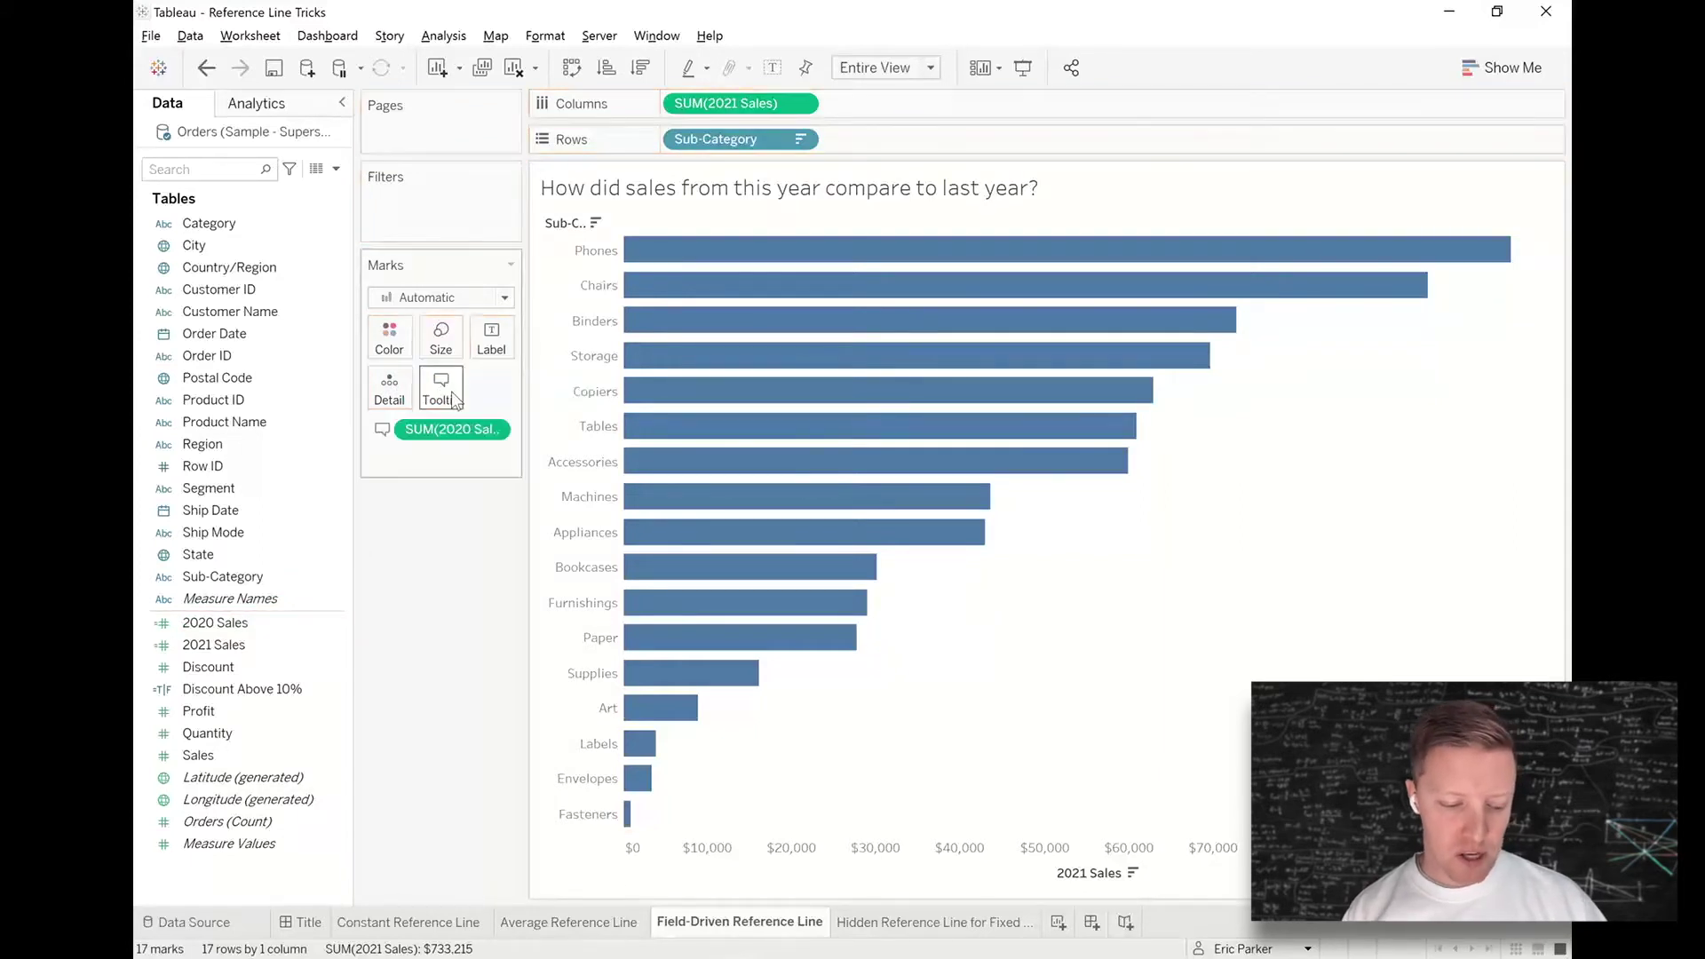
mouse_move(712, 249)
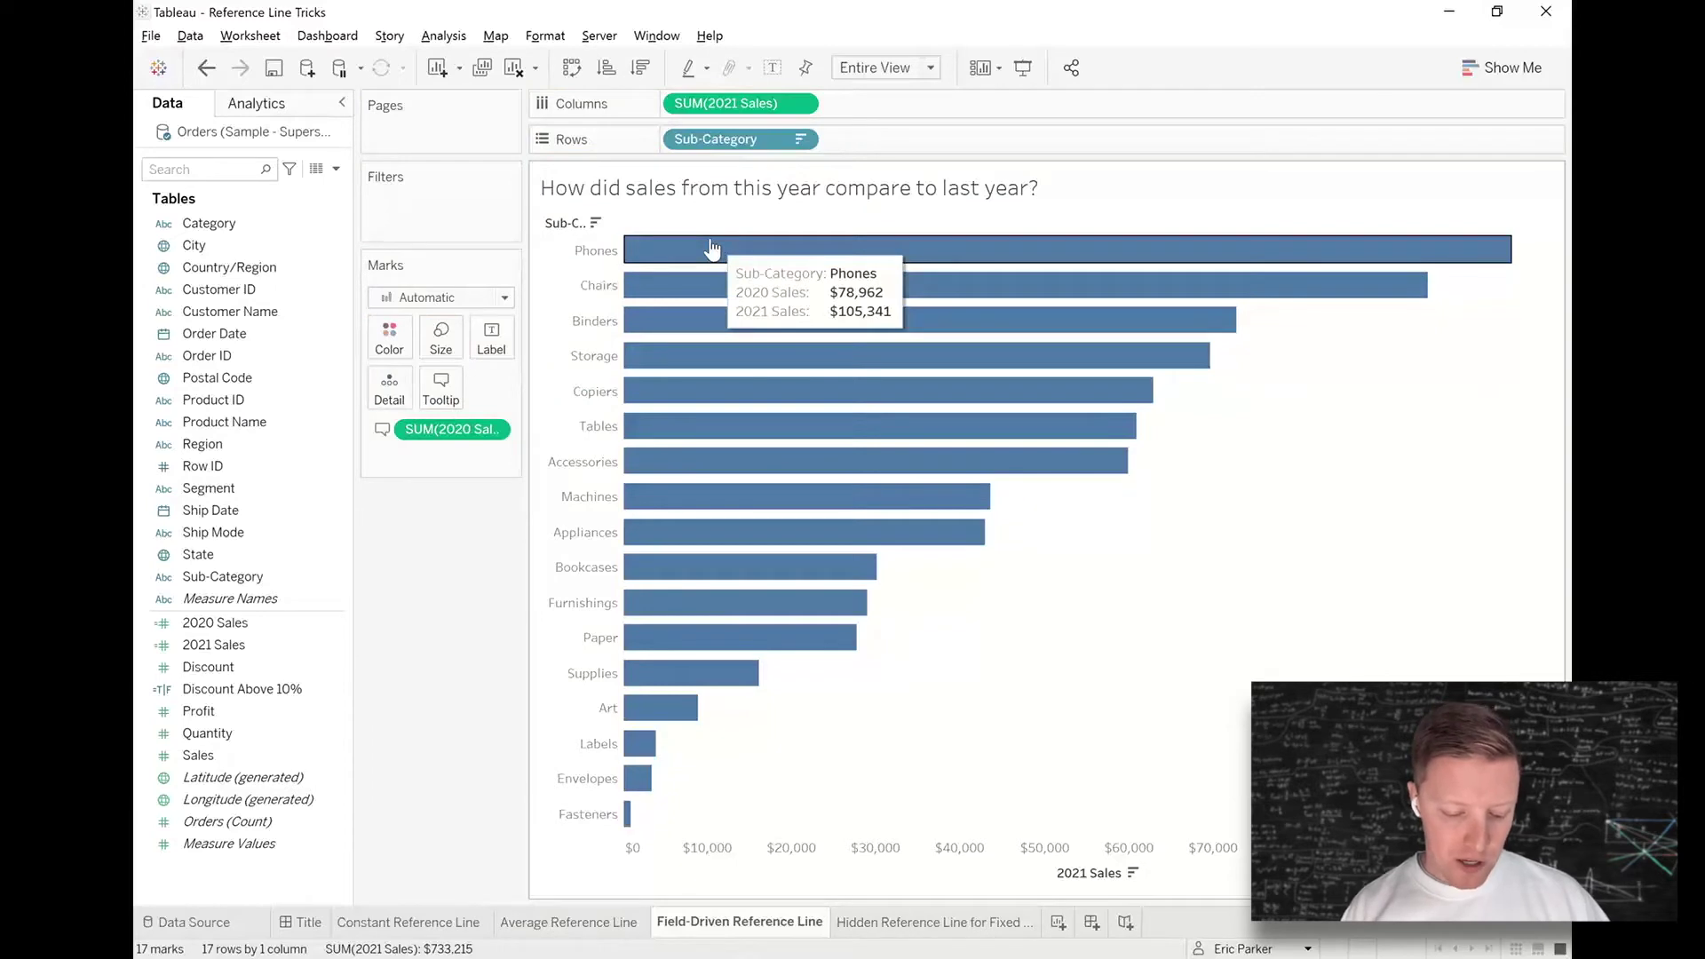
- Start a Per Cell reference line on the 2021 Sales axis using SUM(2020 Sales)
right_click(1047, 847)
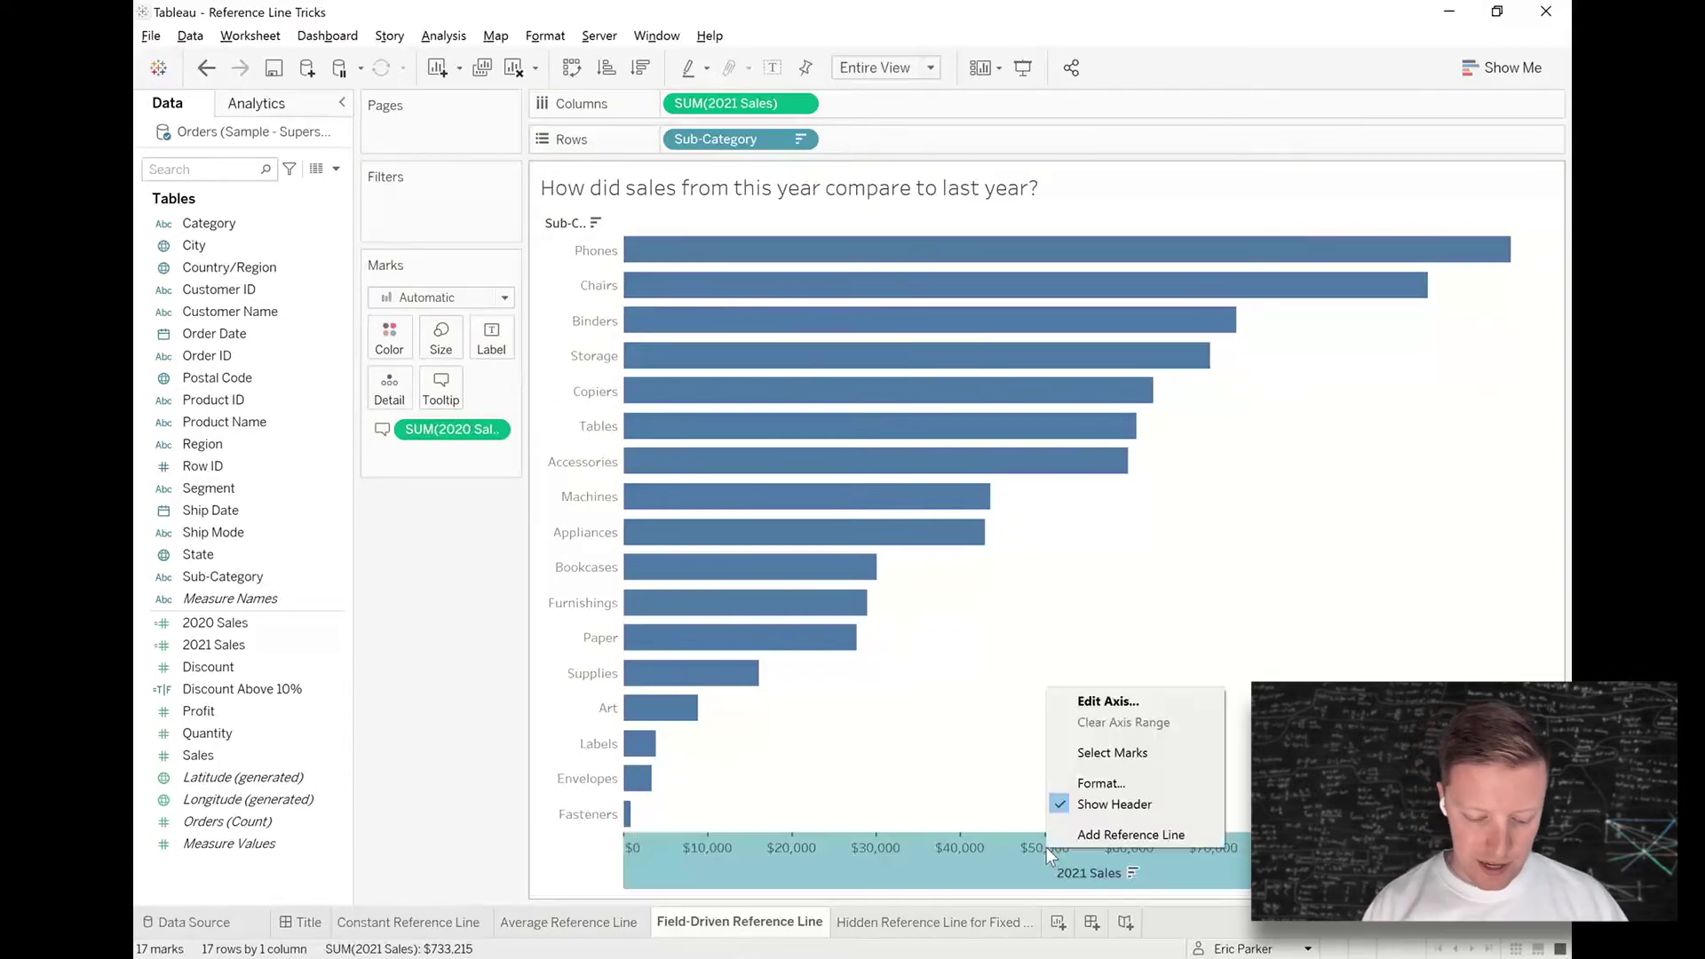
left_click(1125, 833)
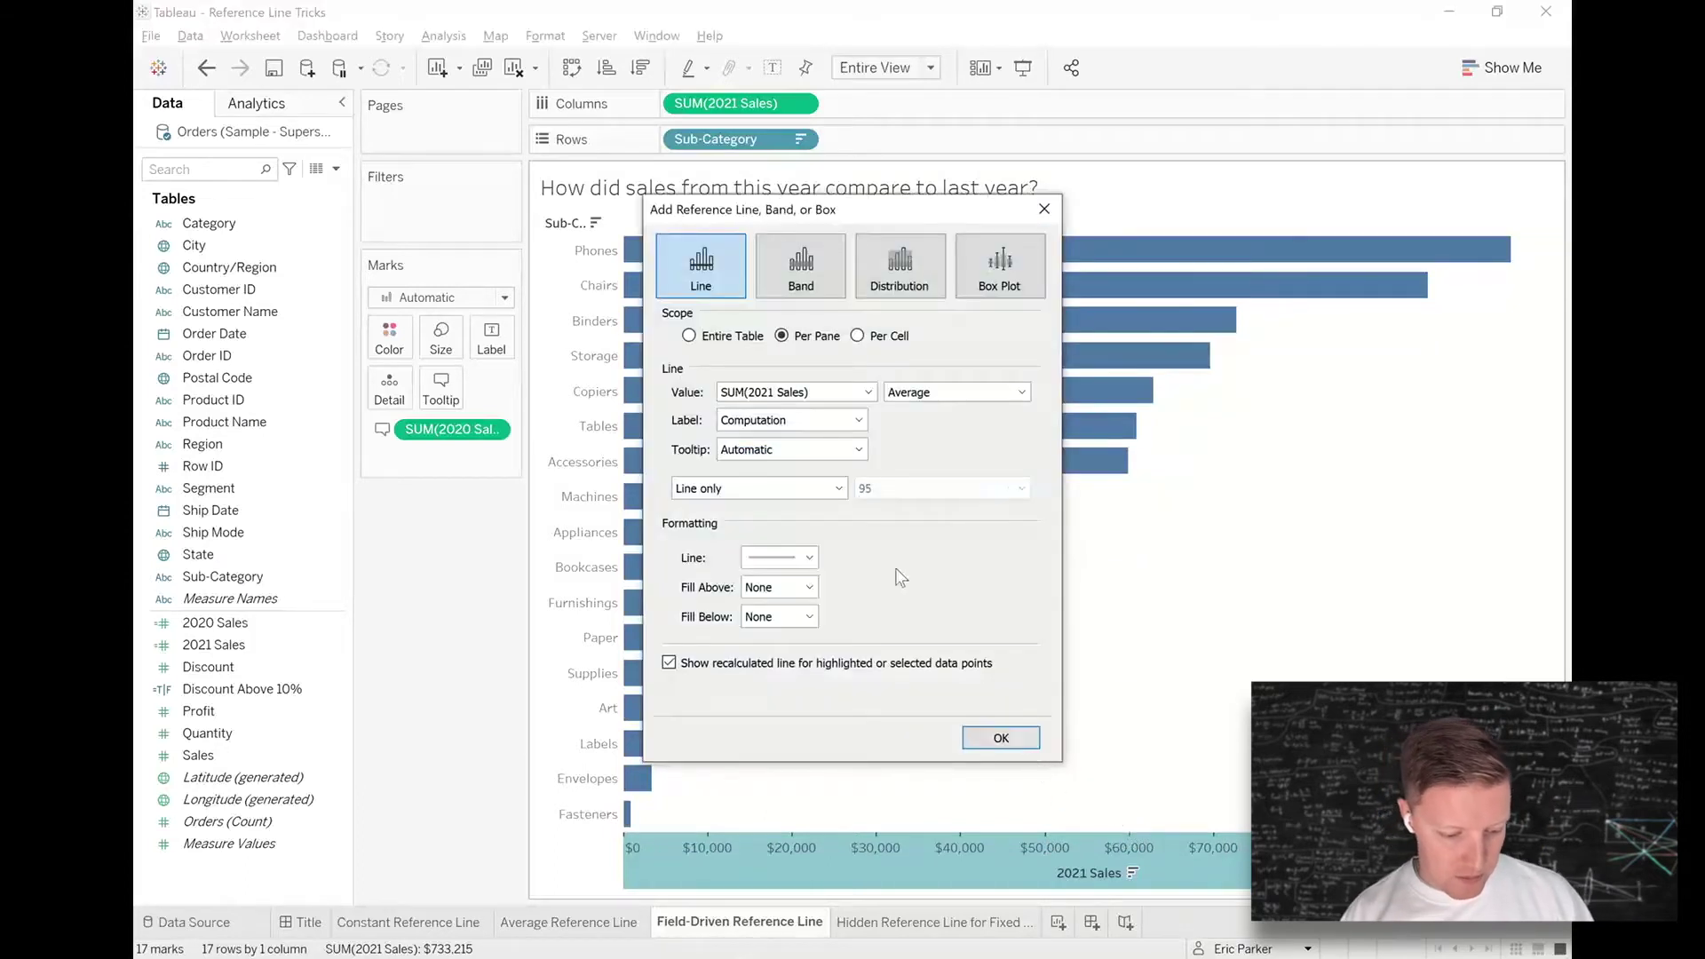
left_click(677, 321)
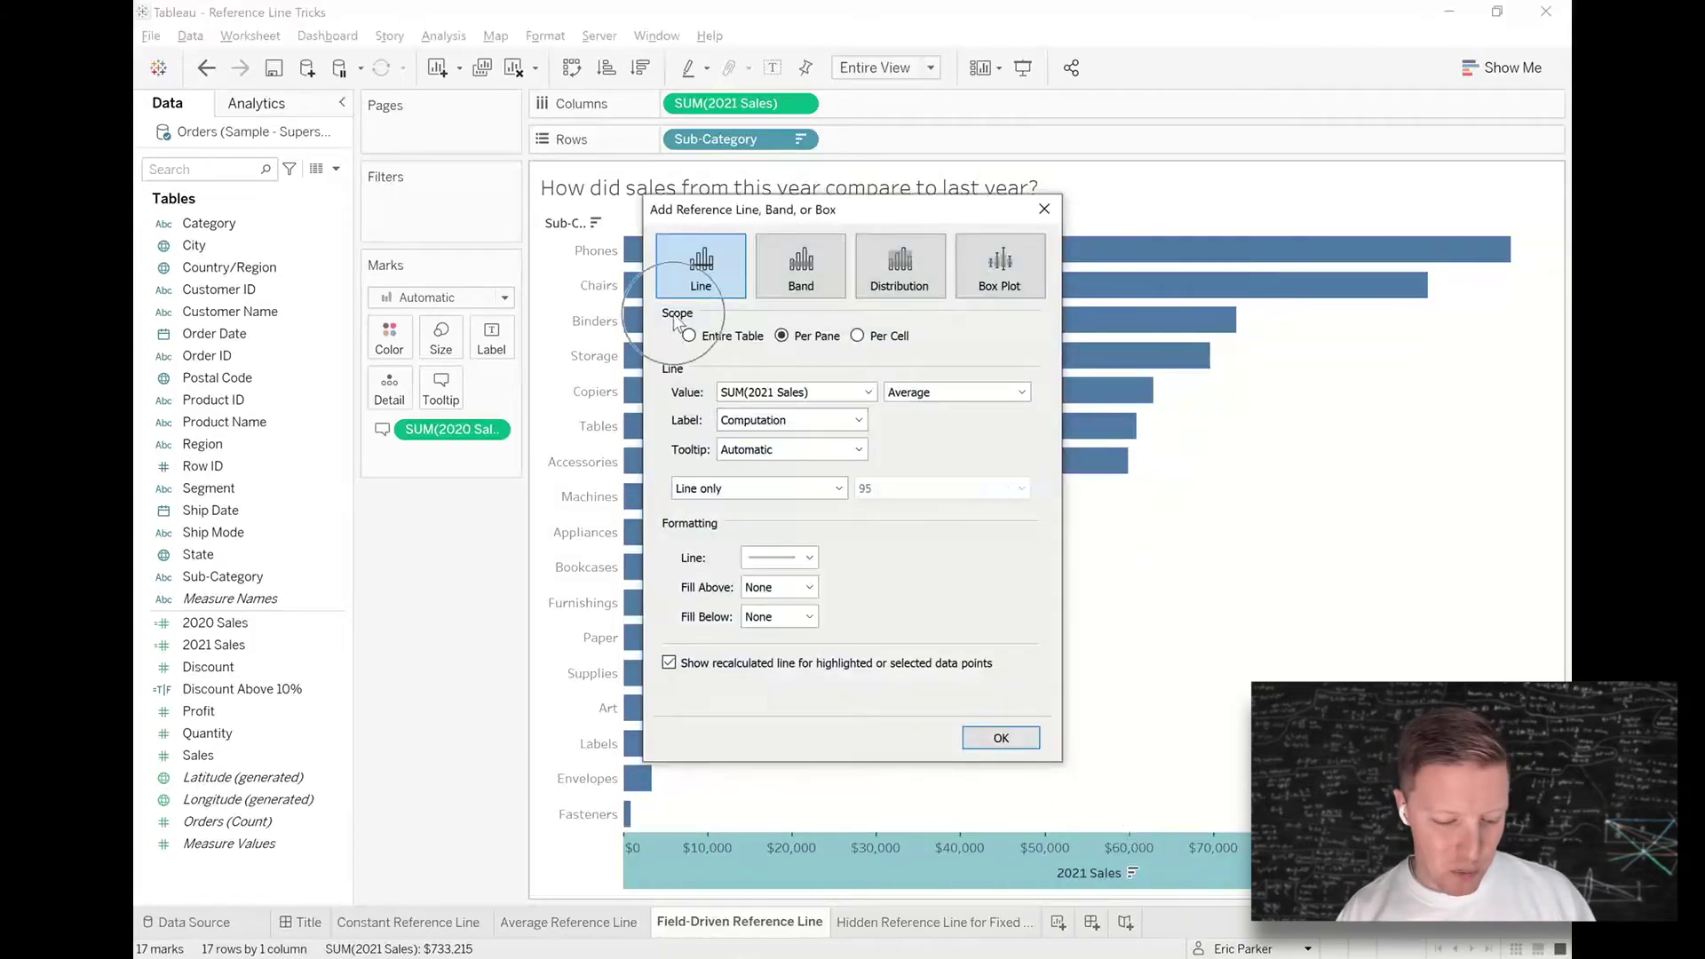
left_click(858, 339)
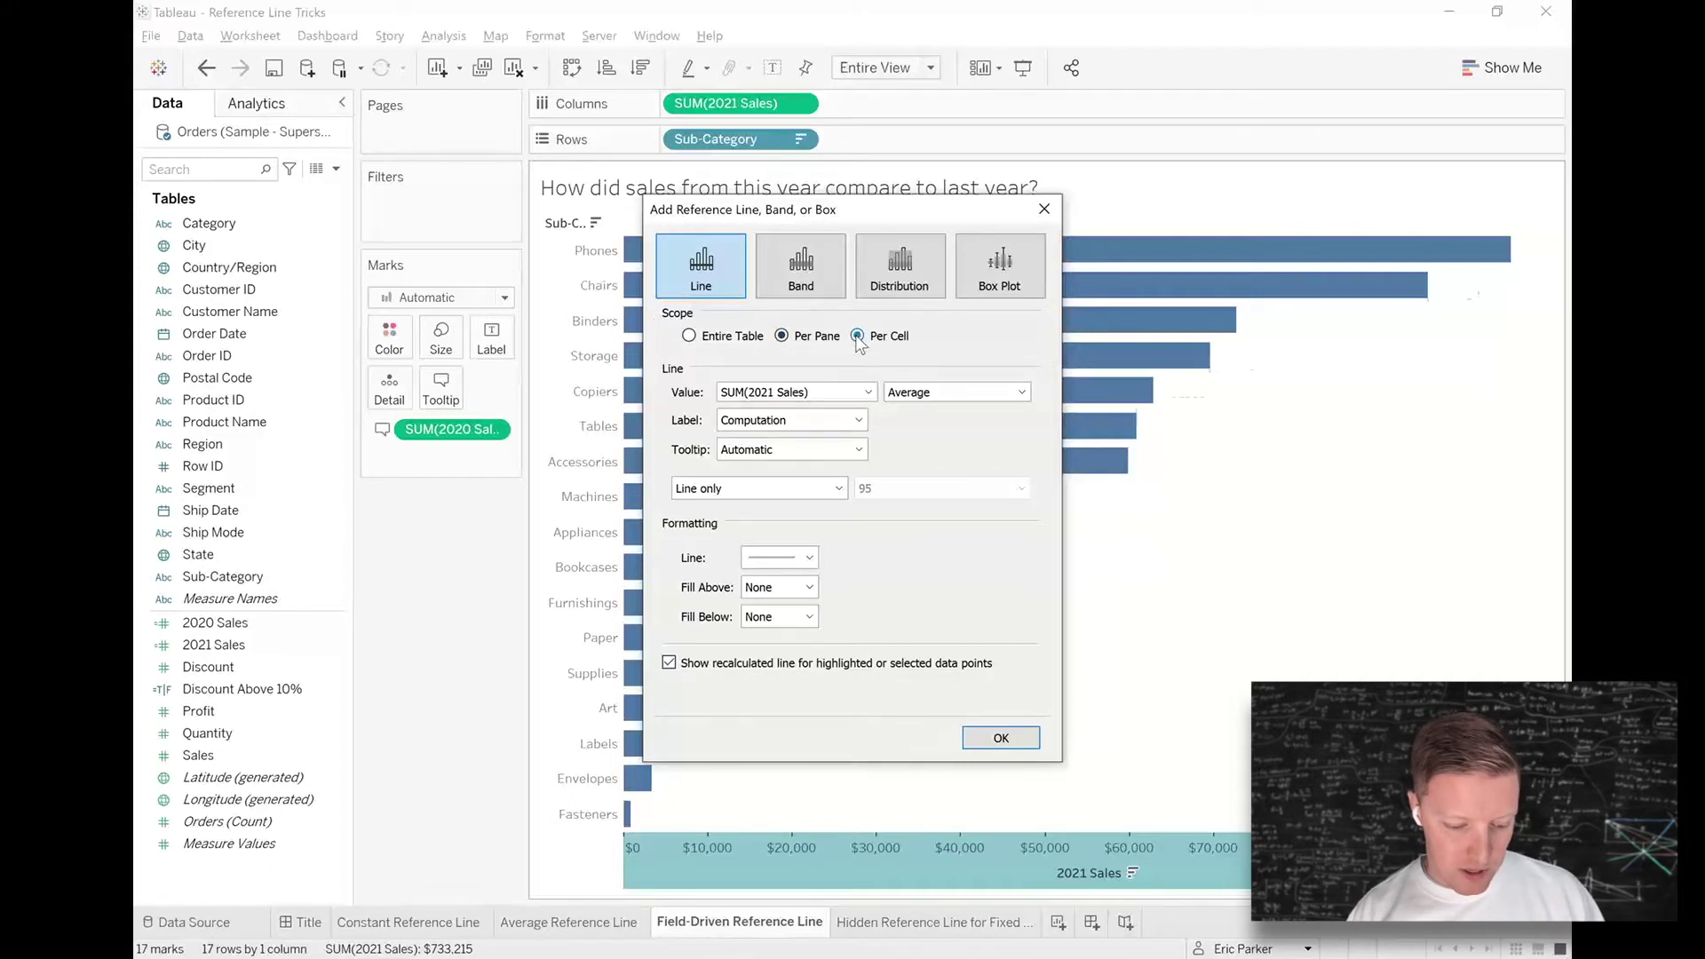
left_click(863, 392)
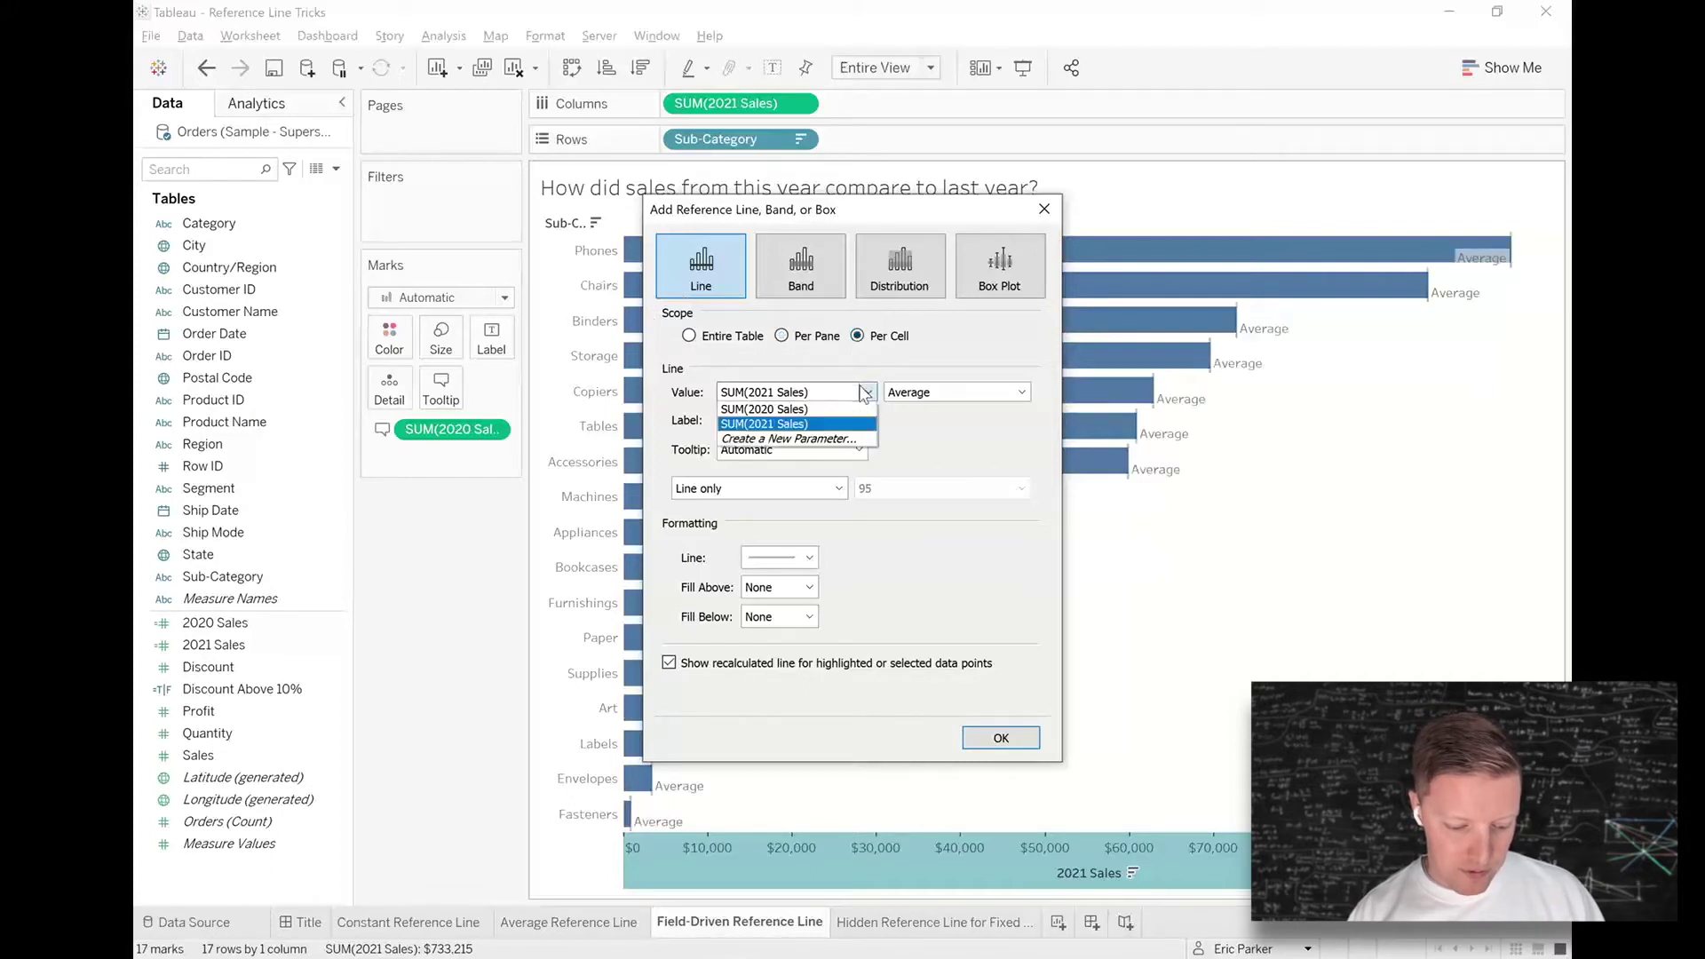
left_click(801, 409)
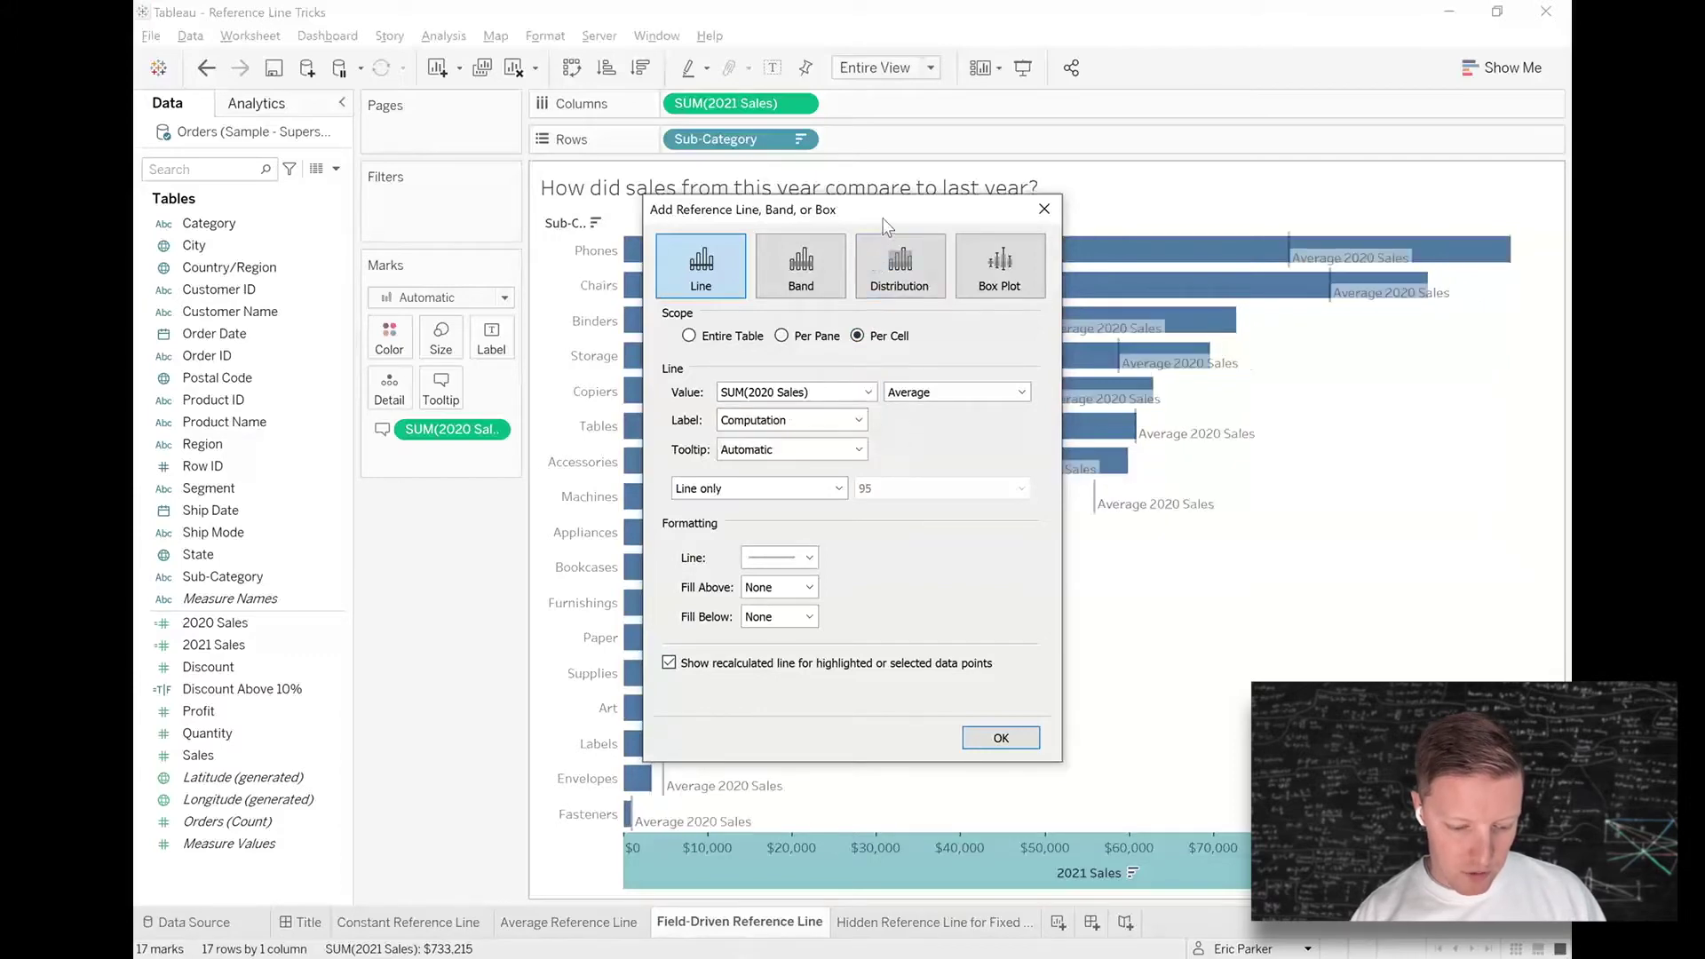
left_click_drag(884, 219, 936, 344)
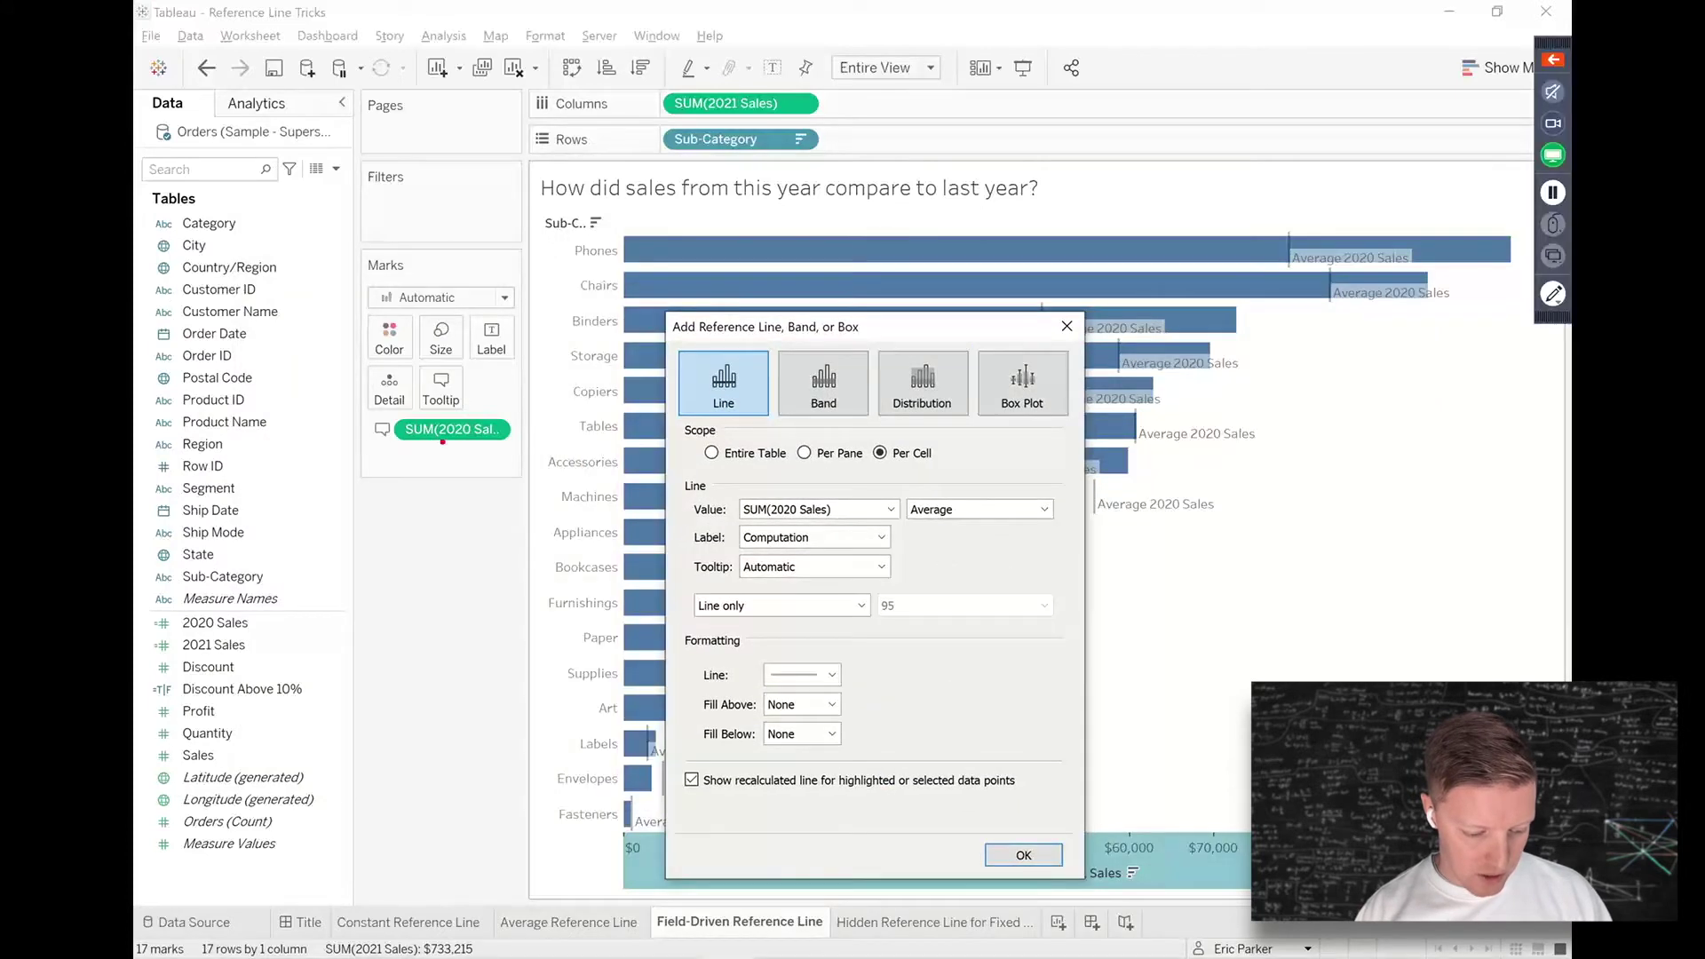
- Set the reference line's 2020 Sales aggregation to Maximum
left_click_drag(511, 488, 464, 446)
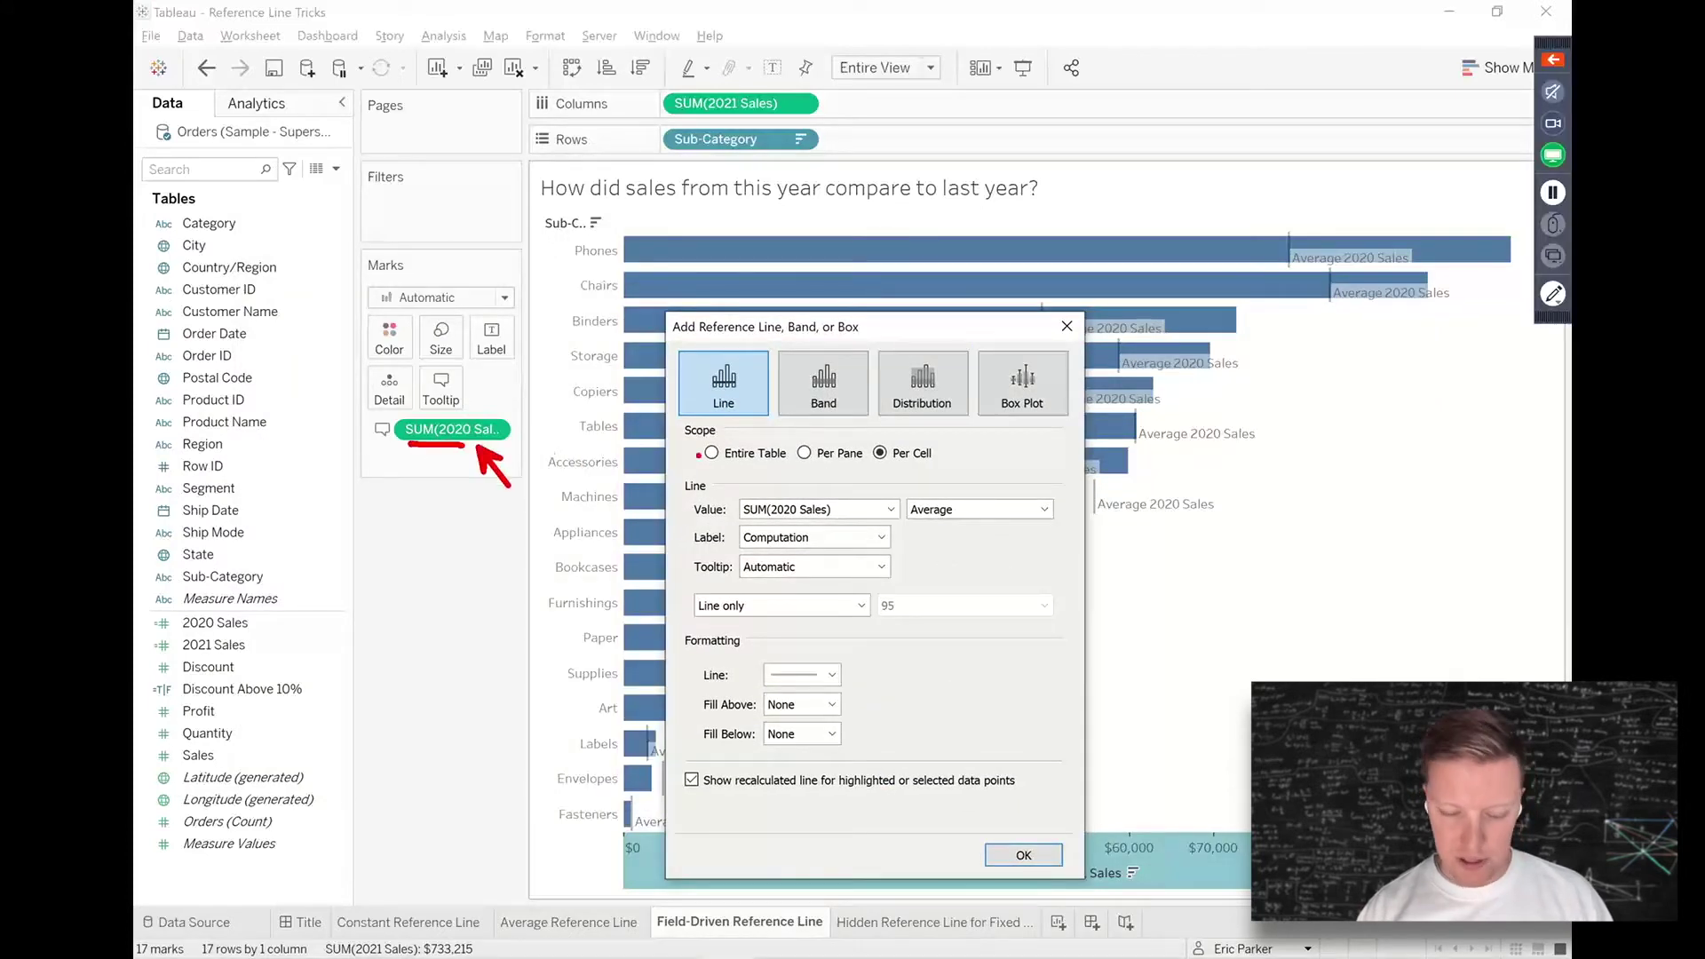
left_click_drag(929, 508, 985, 570)
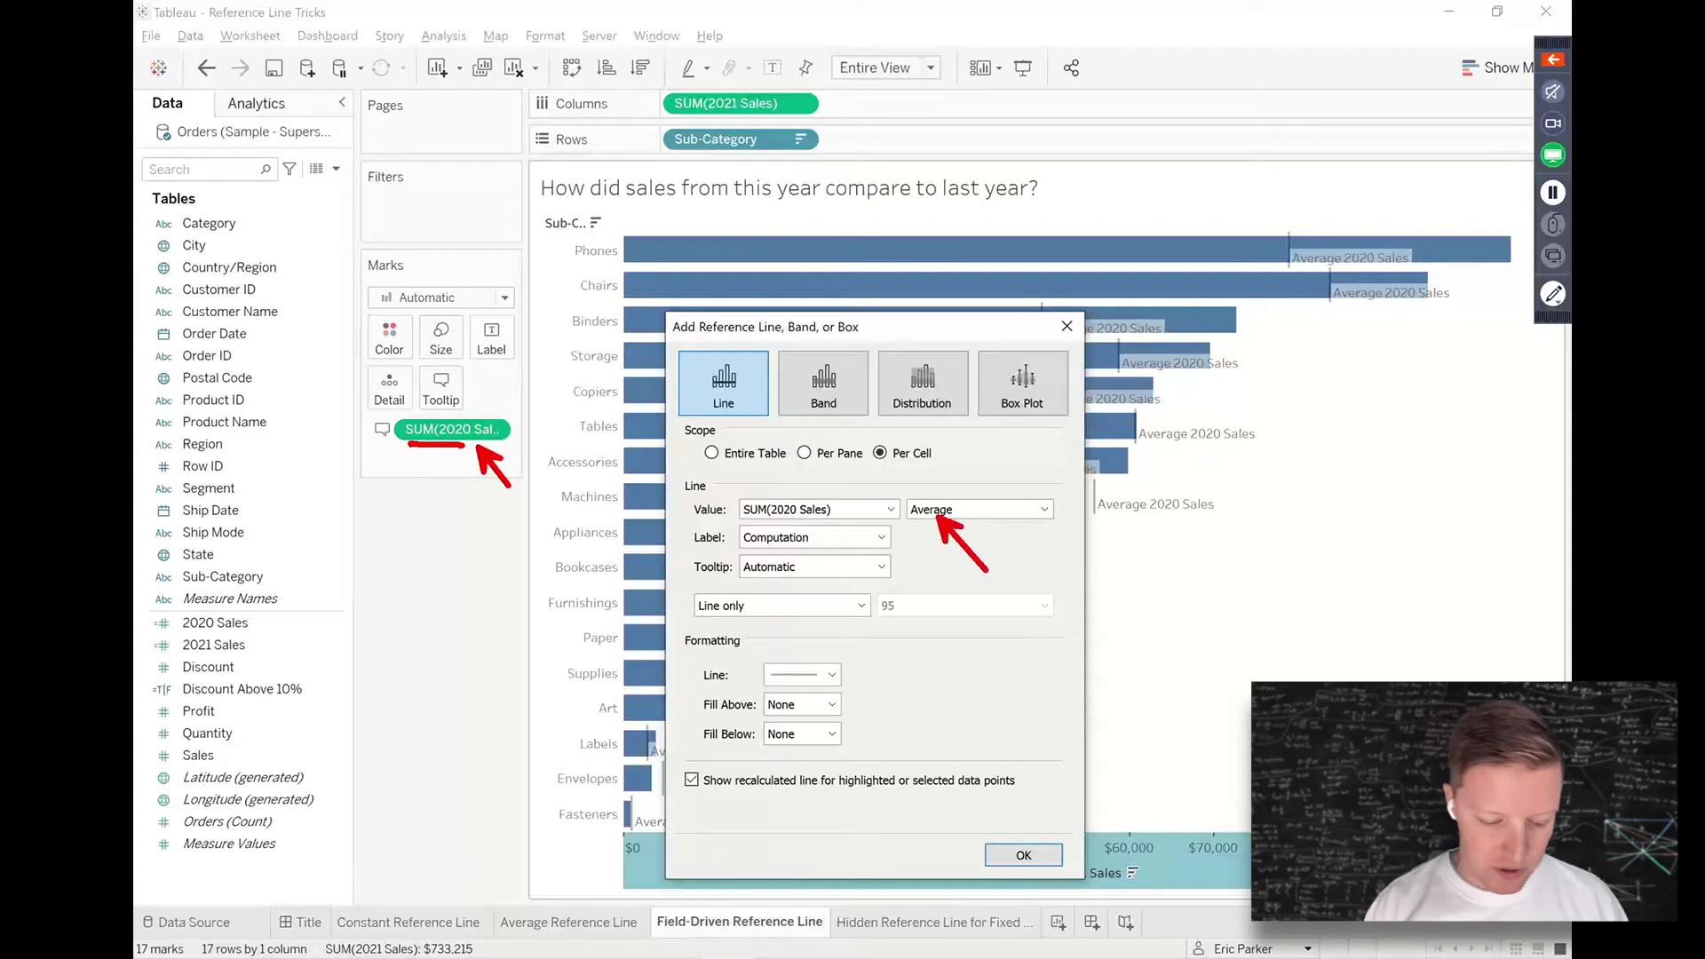
key("Escape")
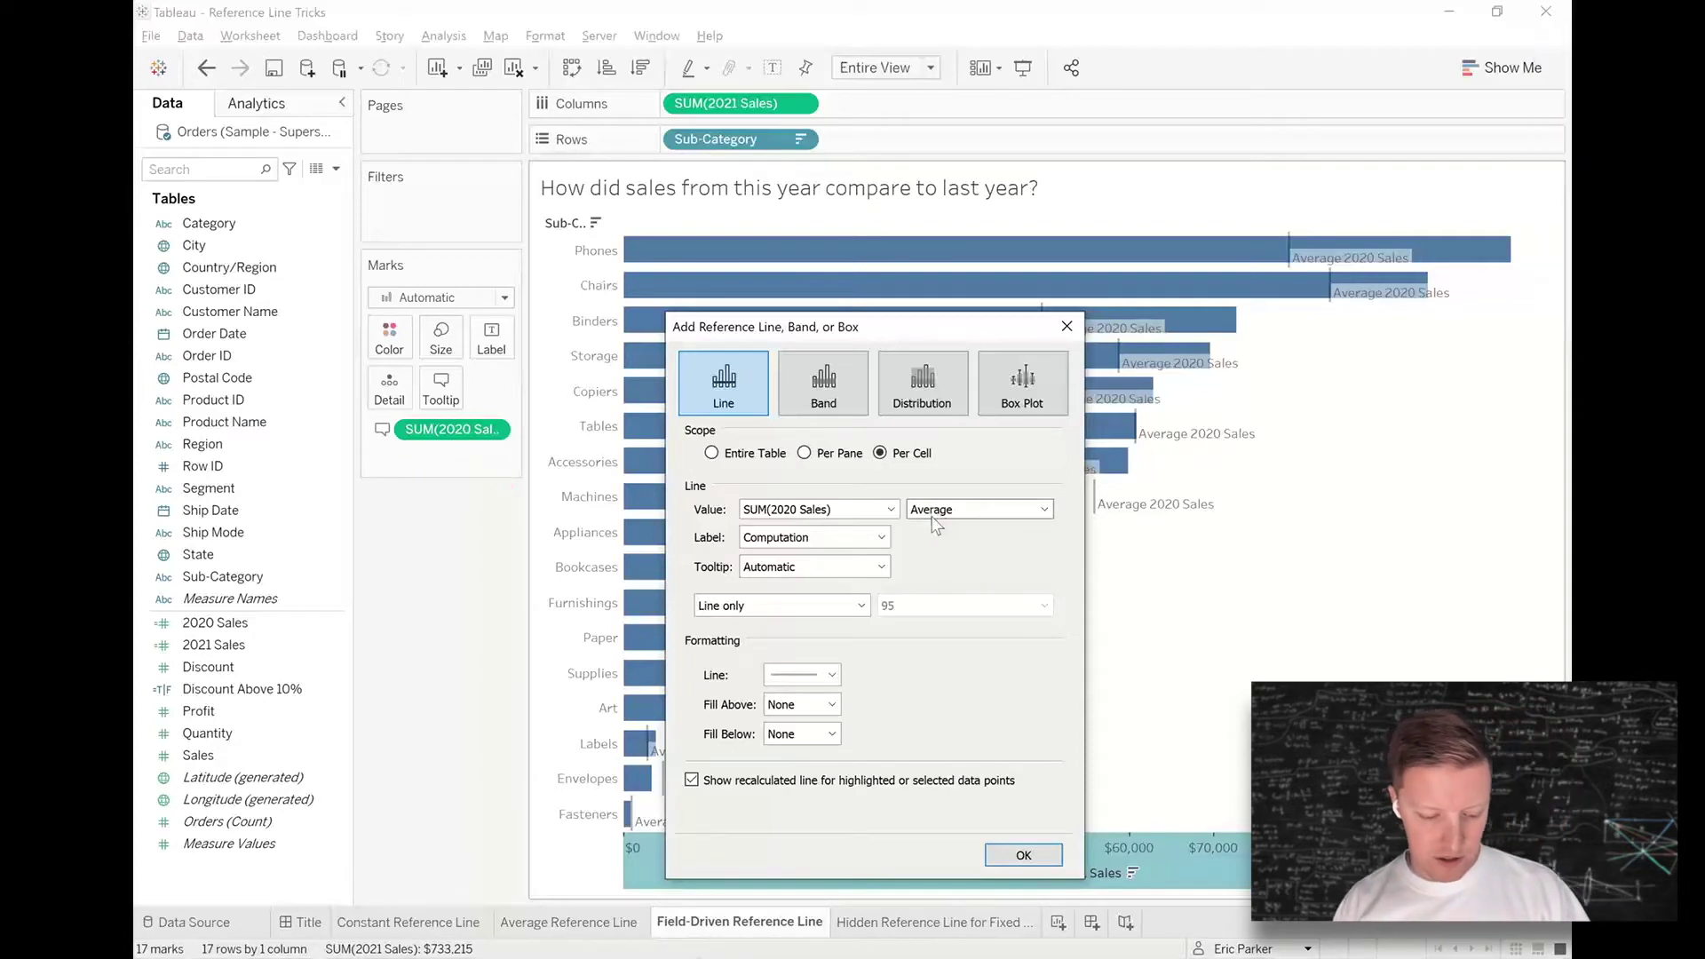
left_click(932, 517)
left_click(946, 590)
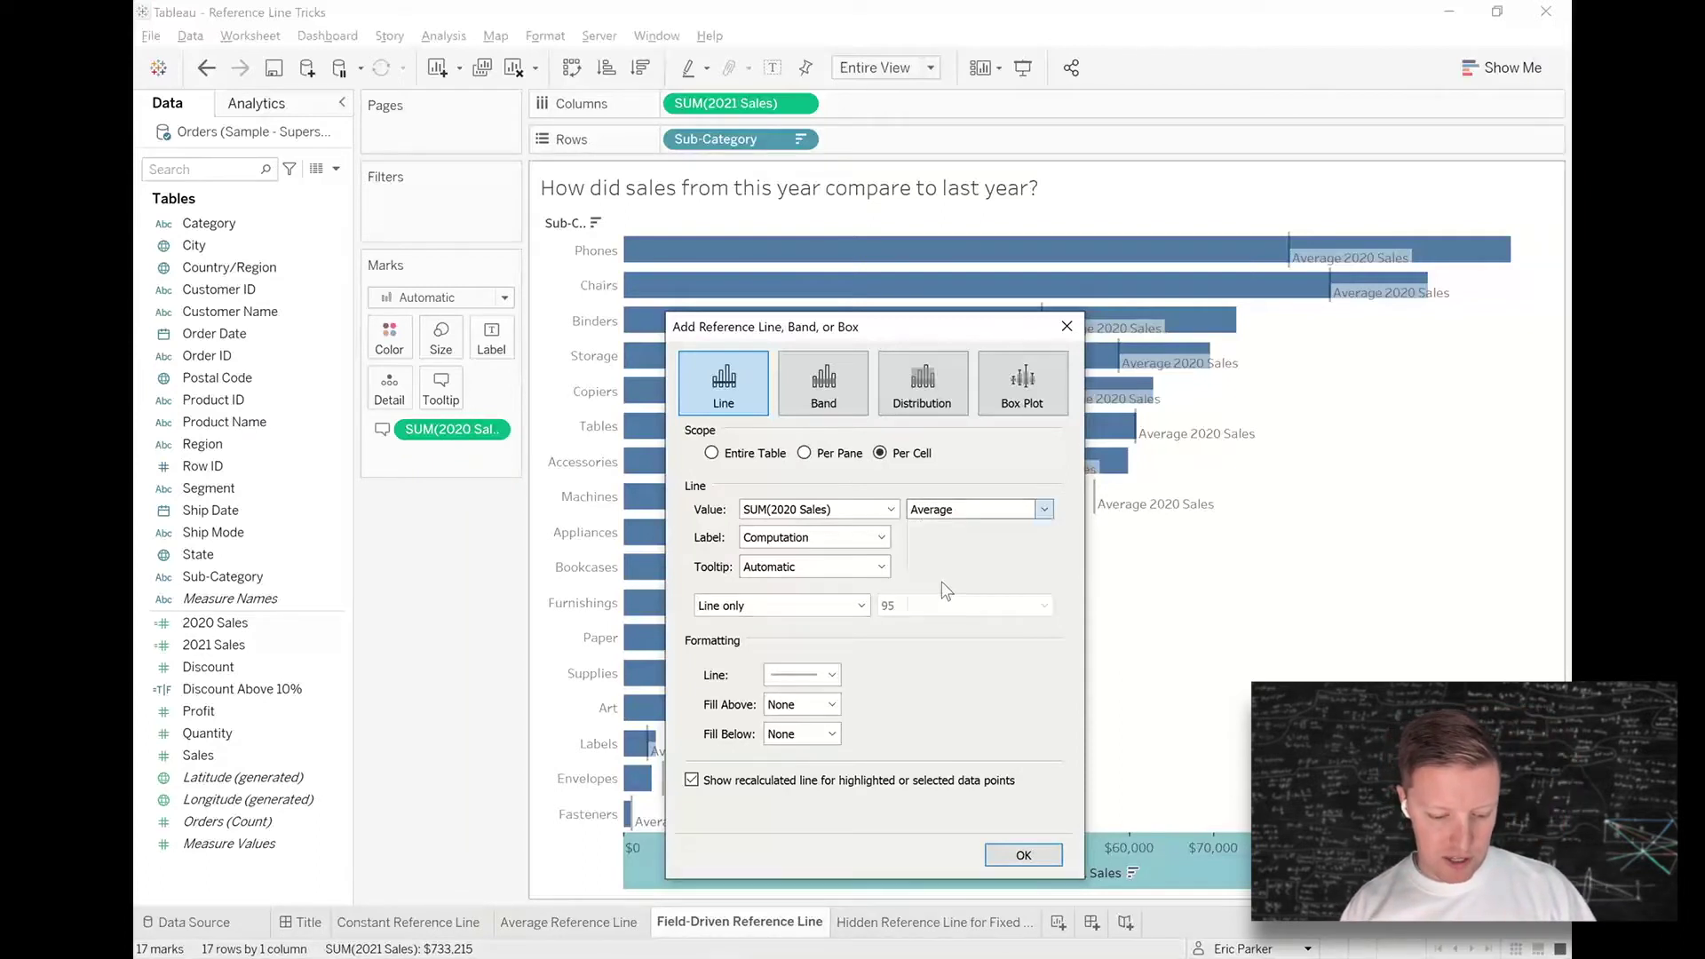
left_click(994, 510)
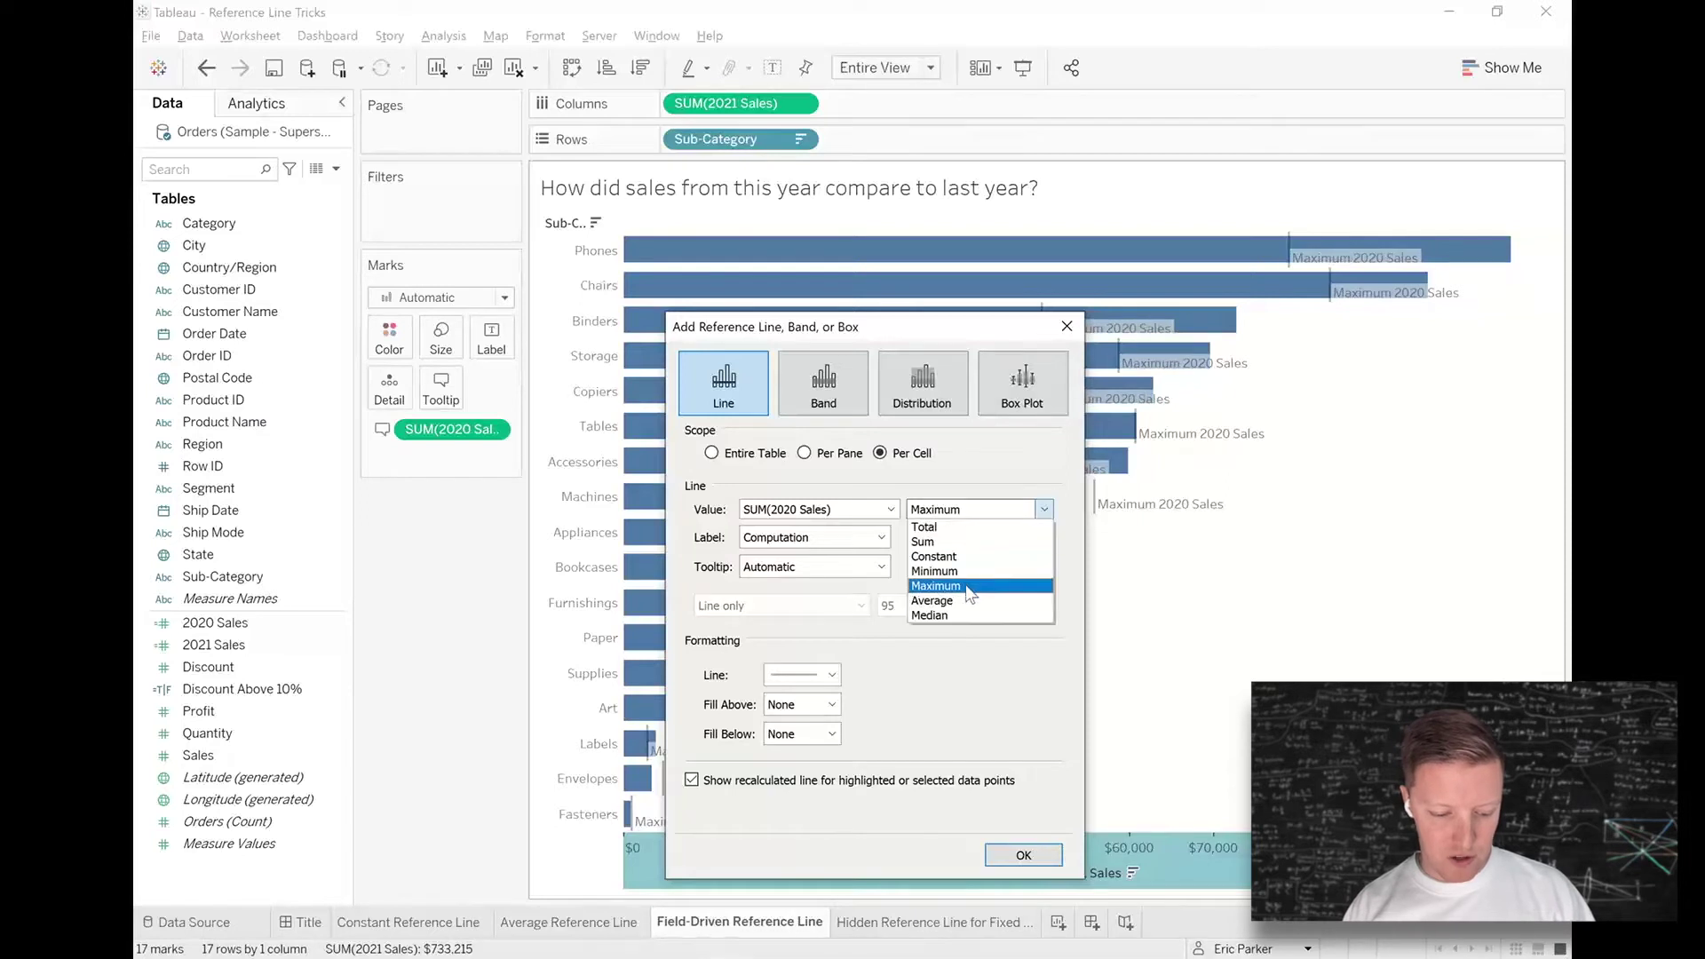
left_click(941, 575)
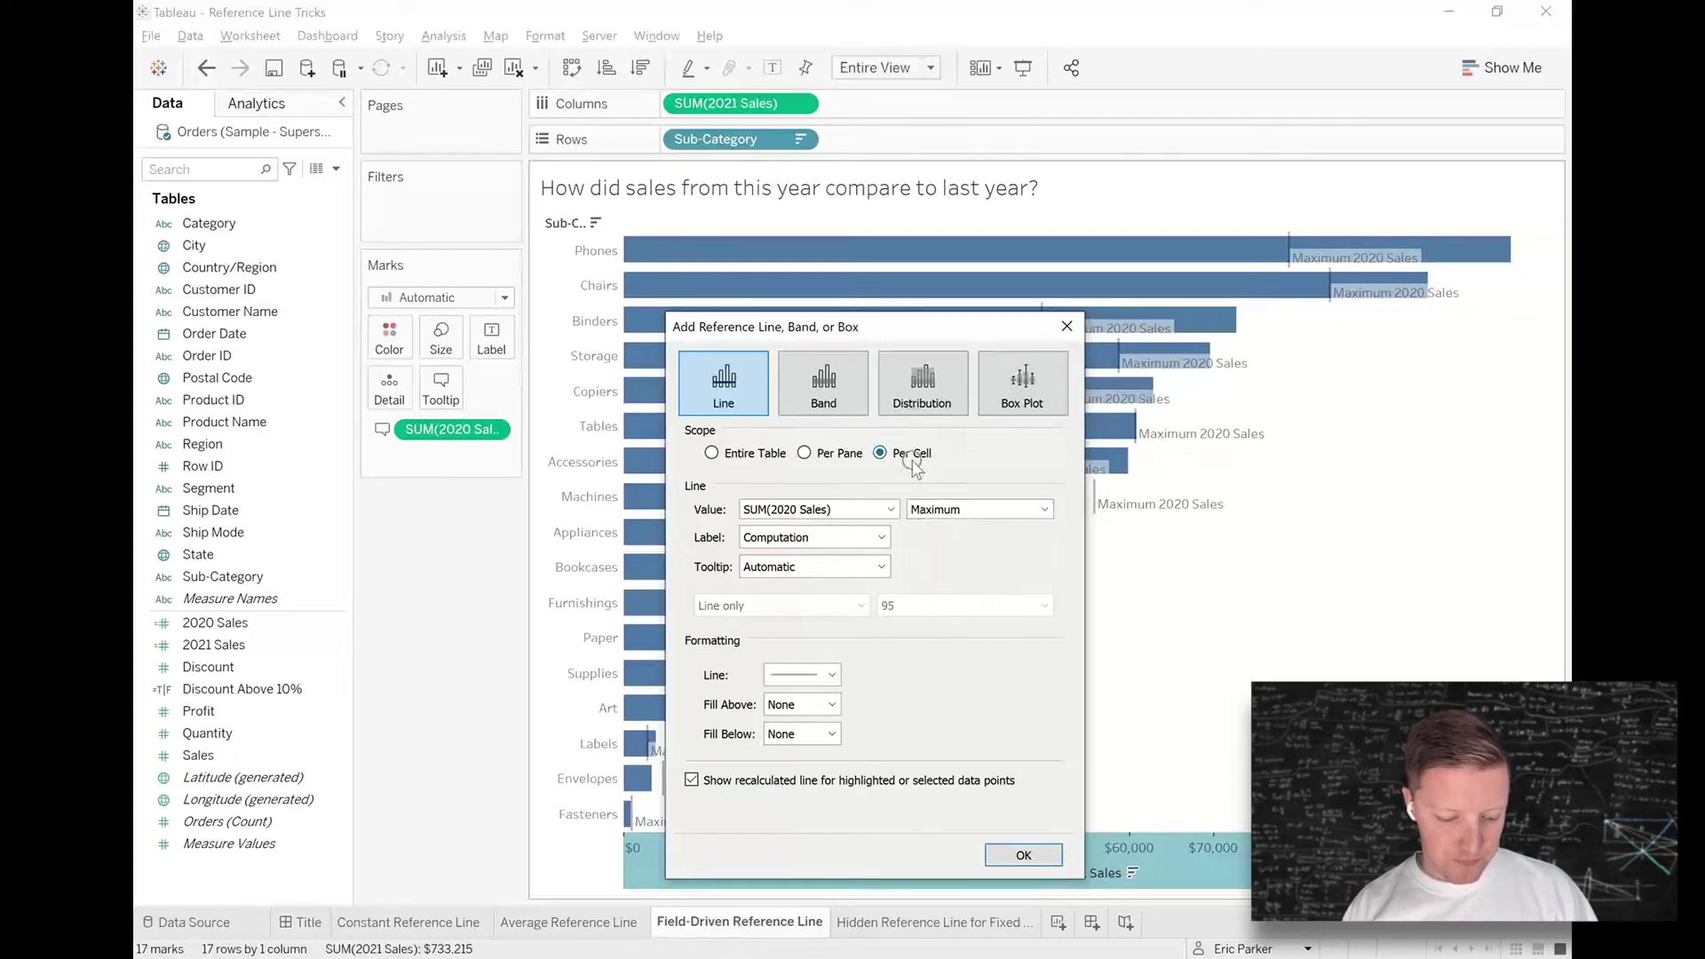
left_click(947, 515)
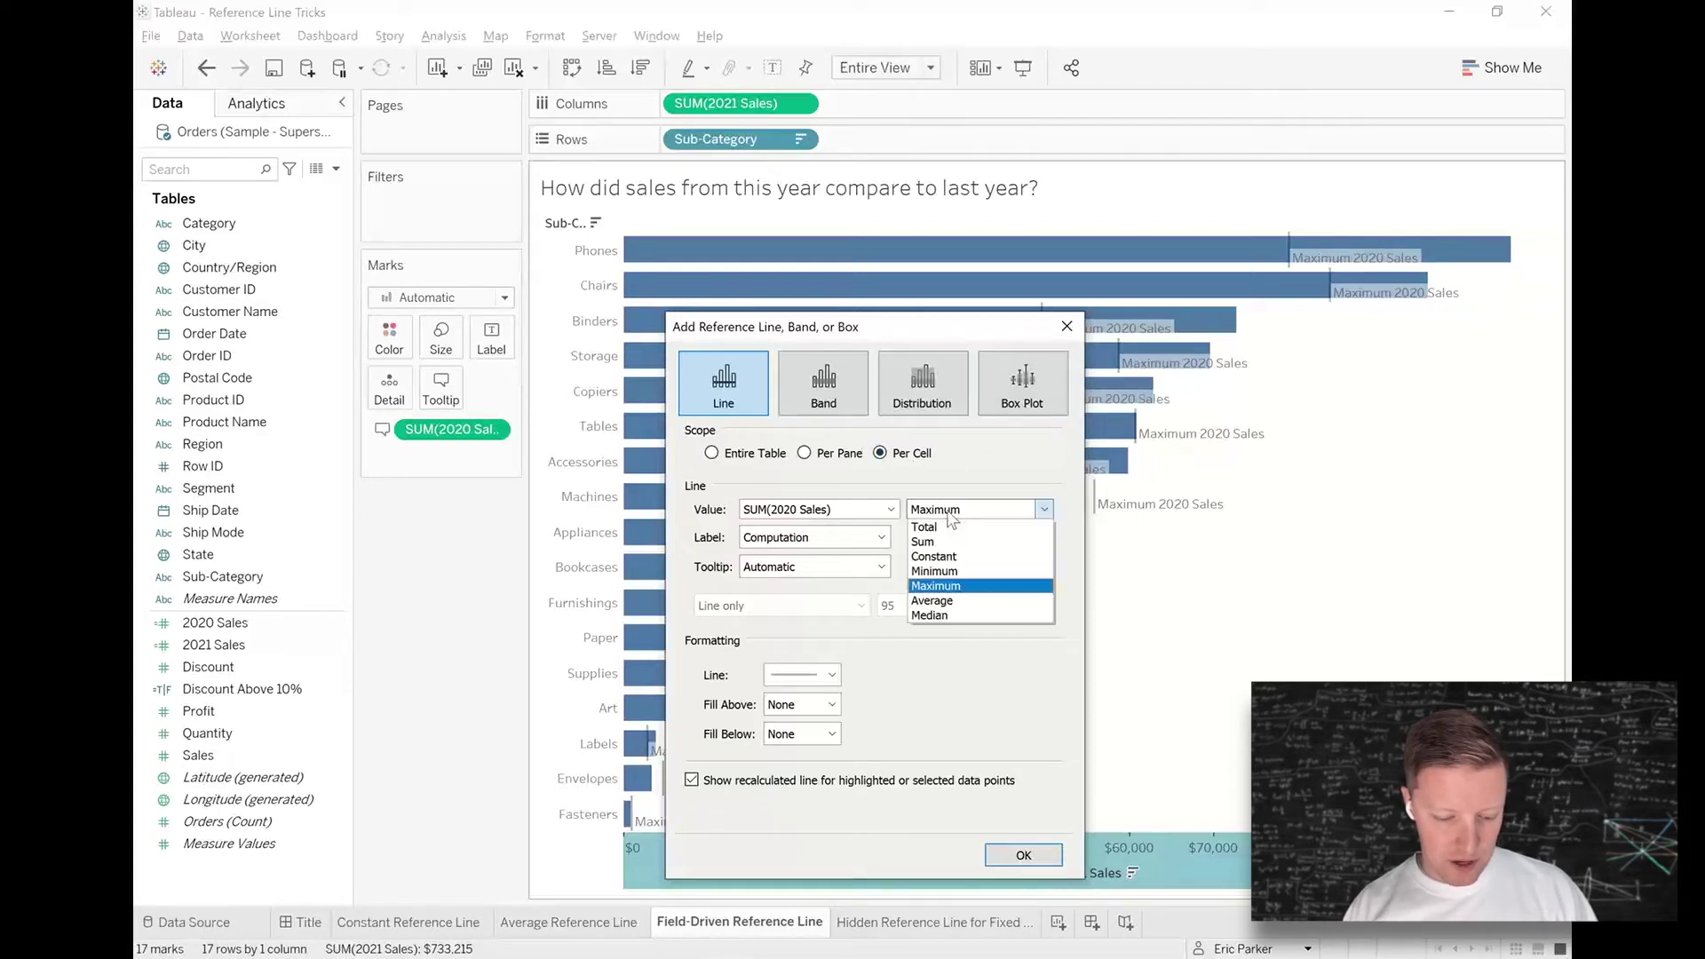
left_click(1016, 467)
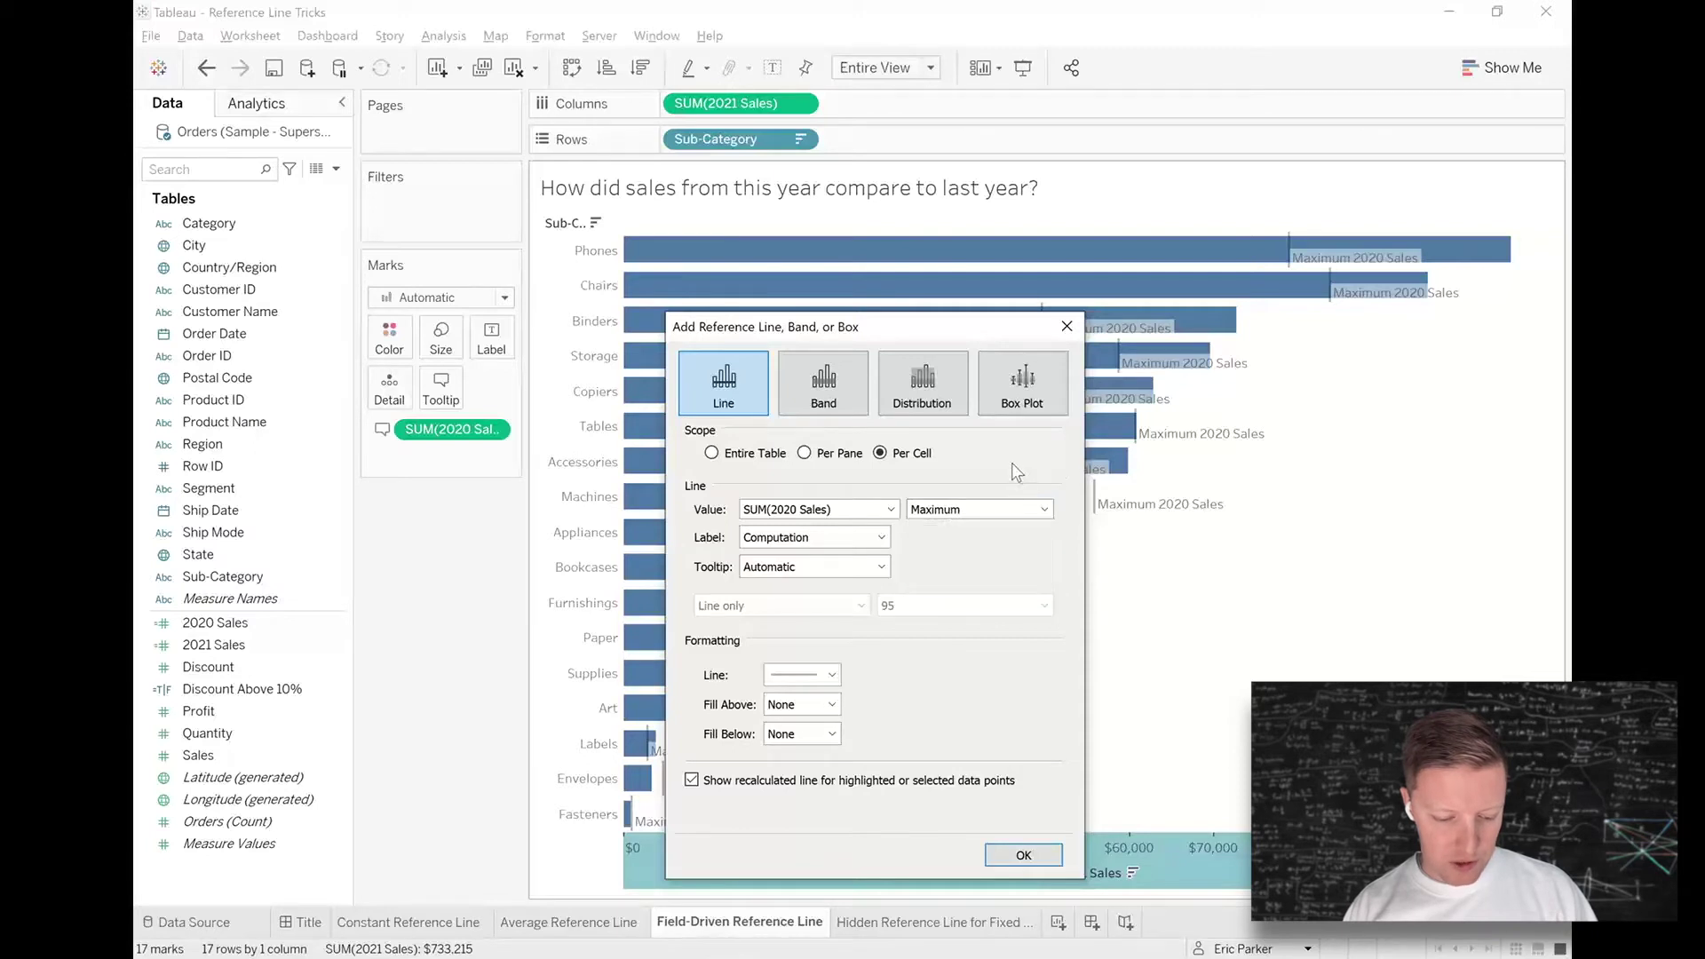
- Set the line label to None and style the lines thick yellow
left_click(879, 538)
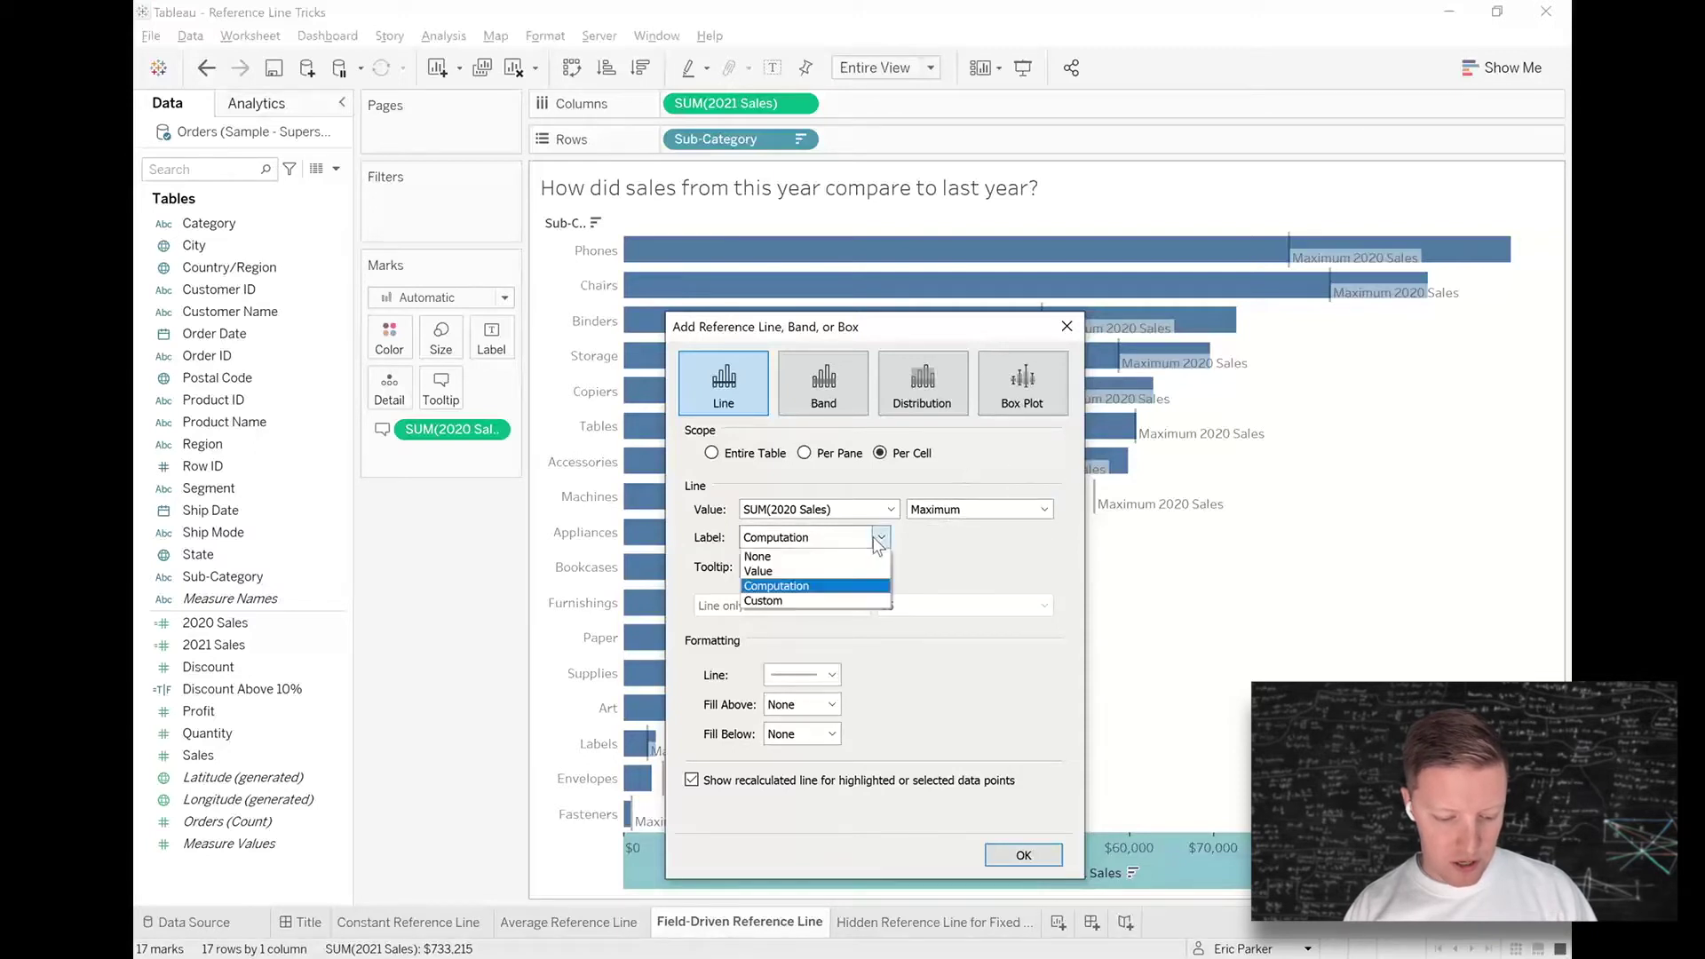
left_click(819, 556)
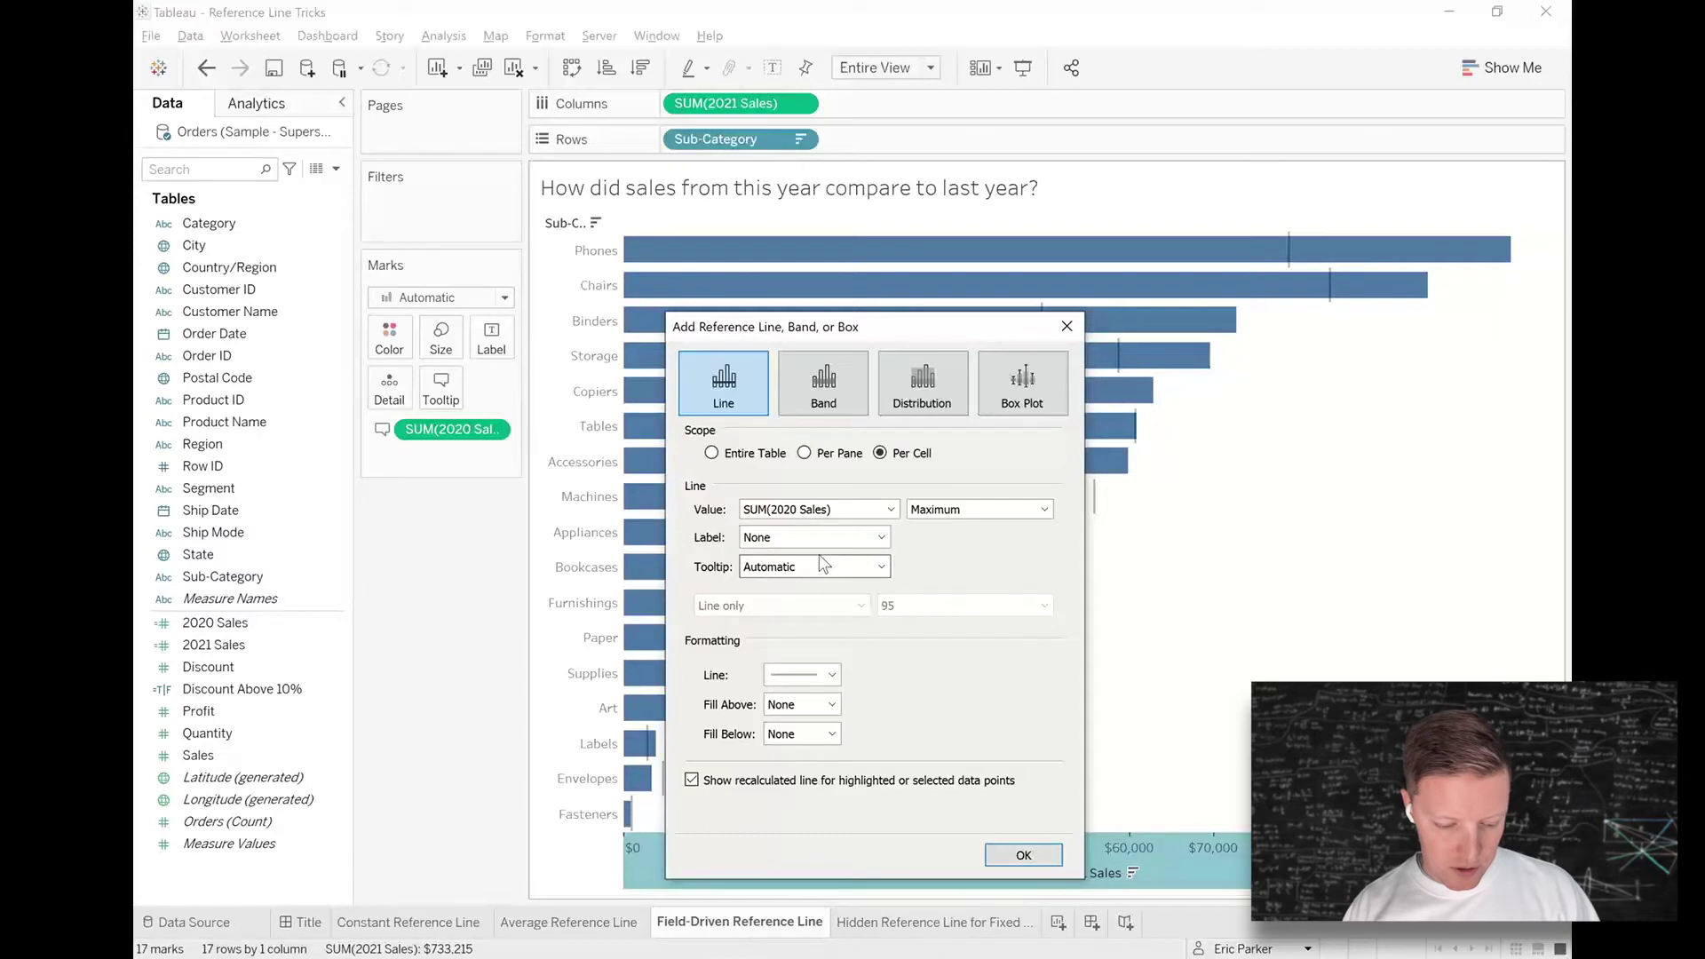
left_click(802, 676)
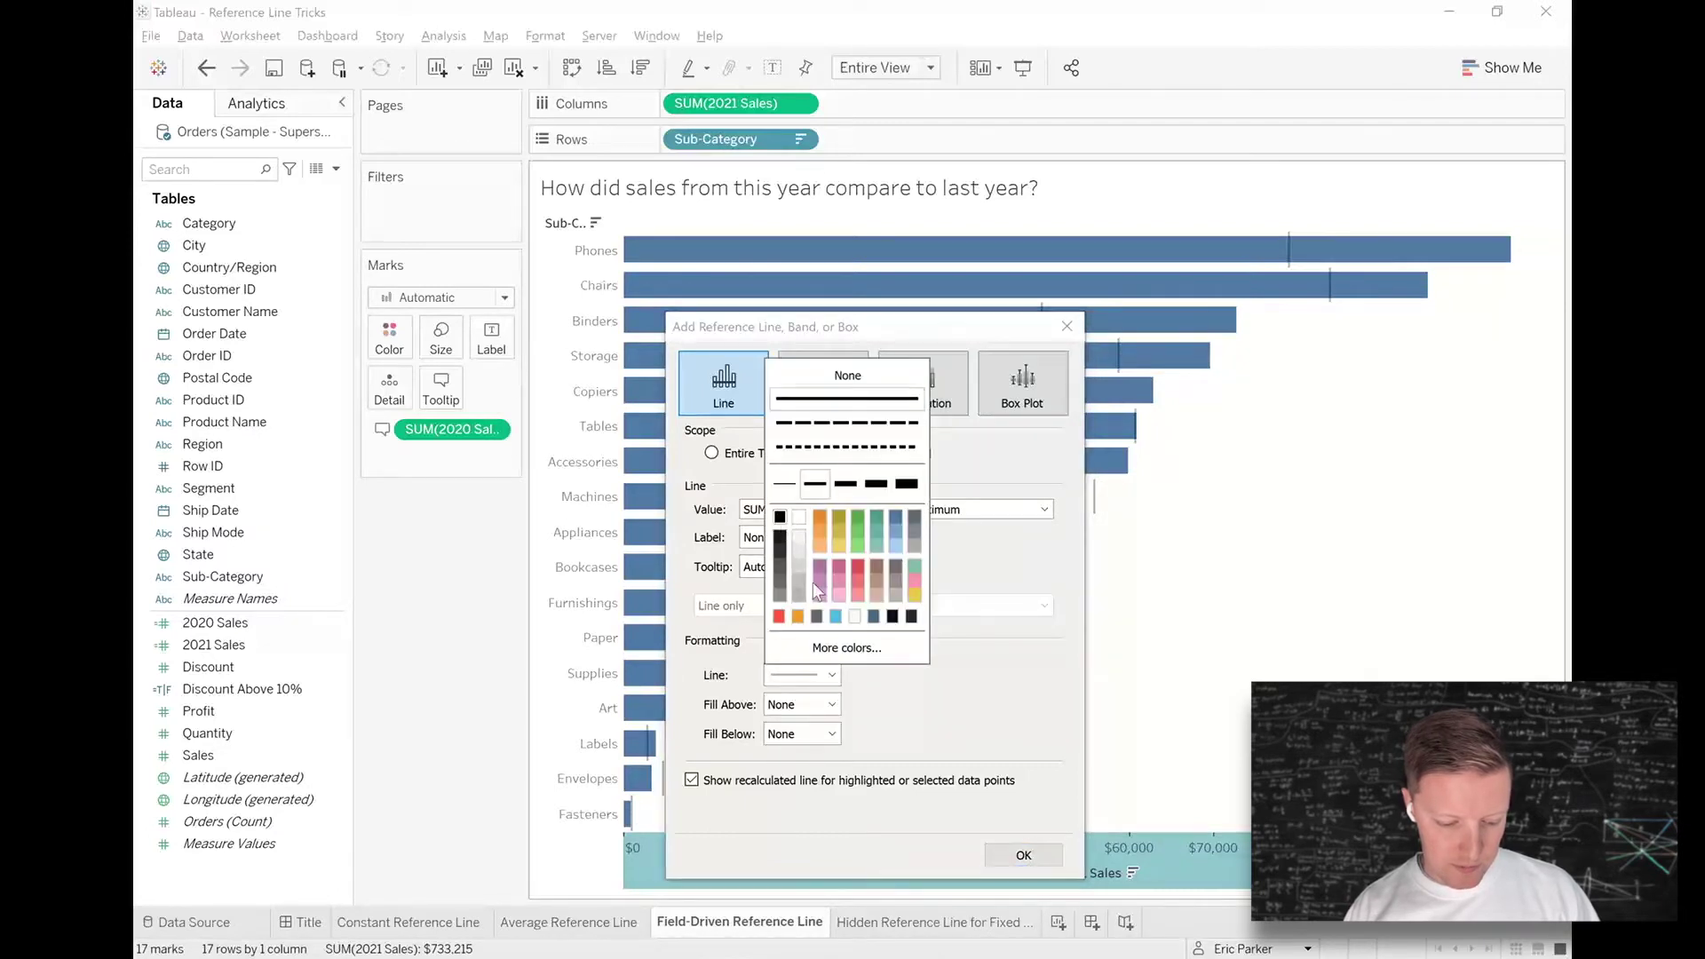
left_click(838, 543)
left_click(846, 483)
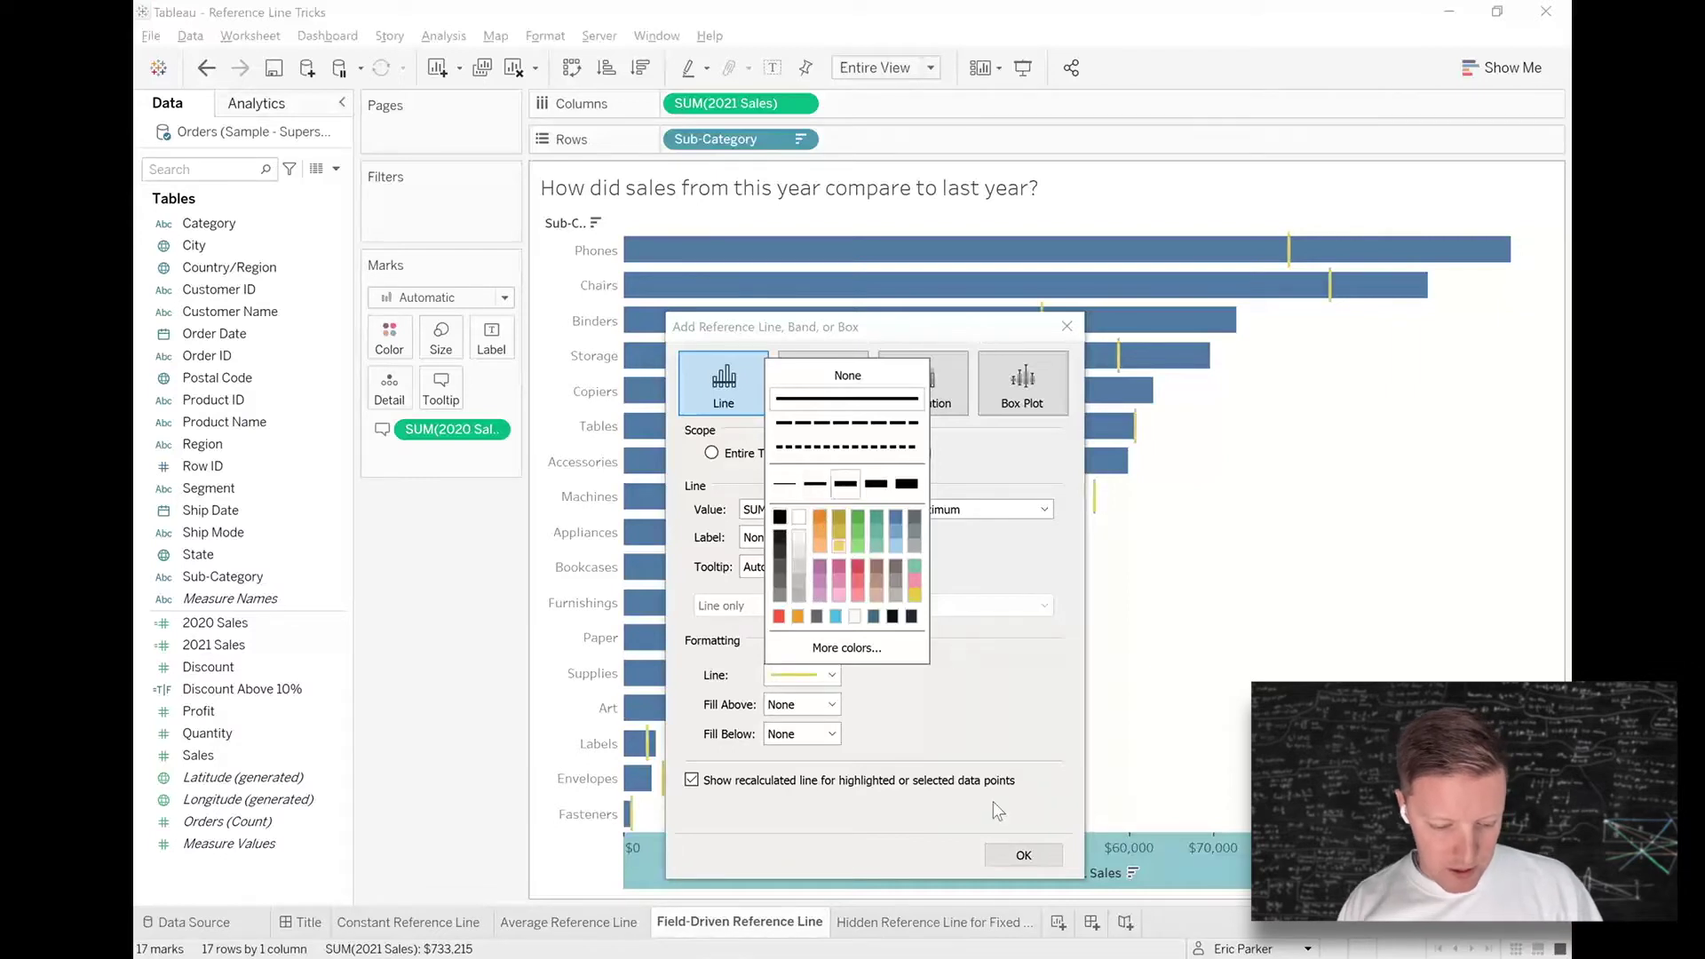
left_click(1023, 857)
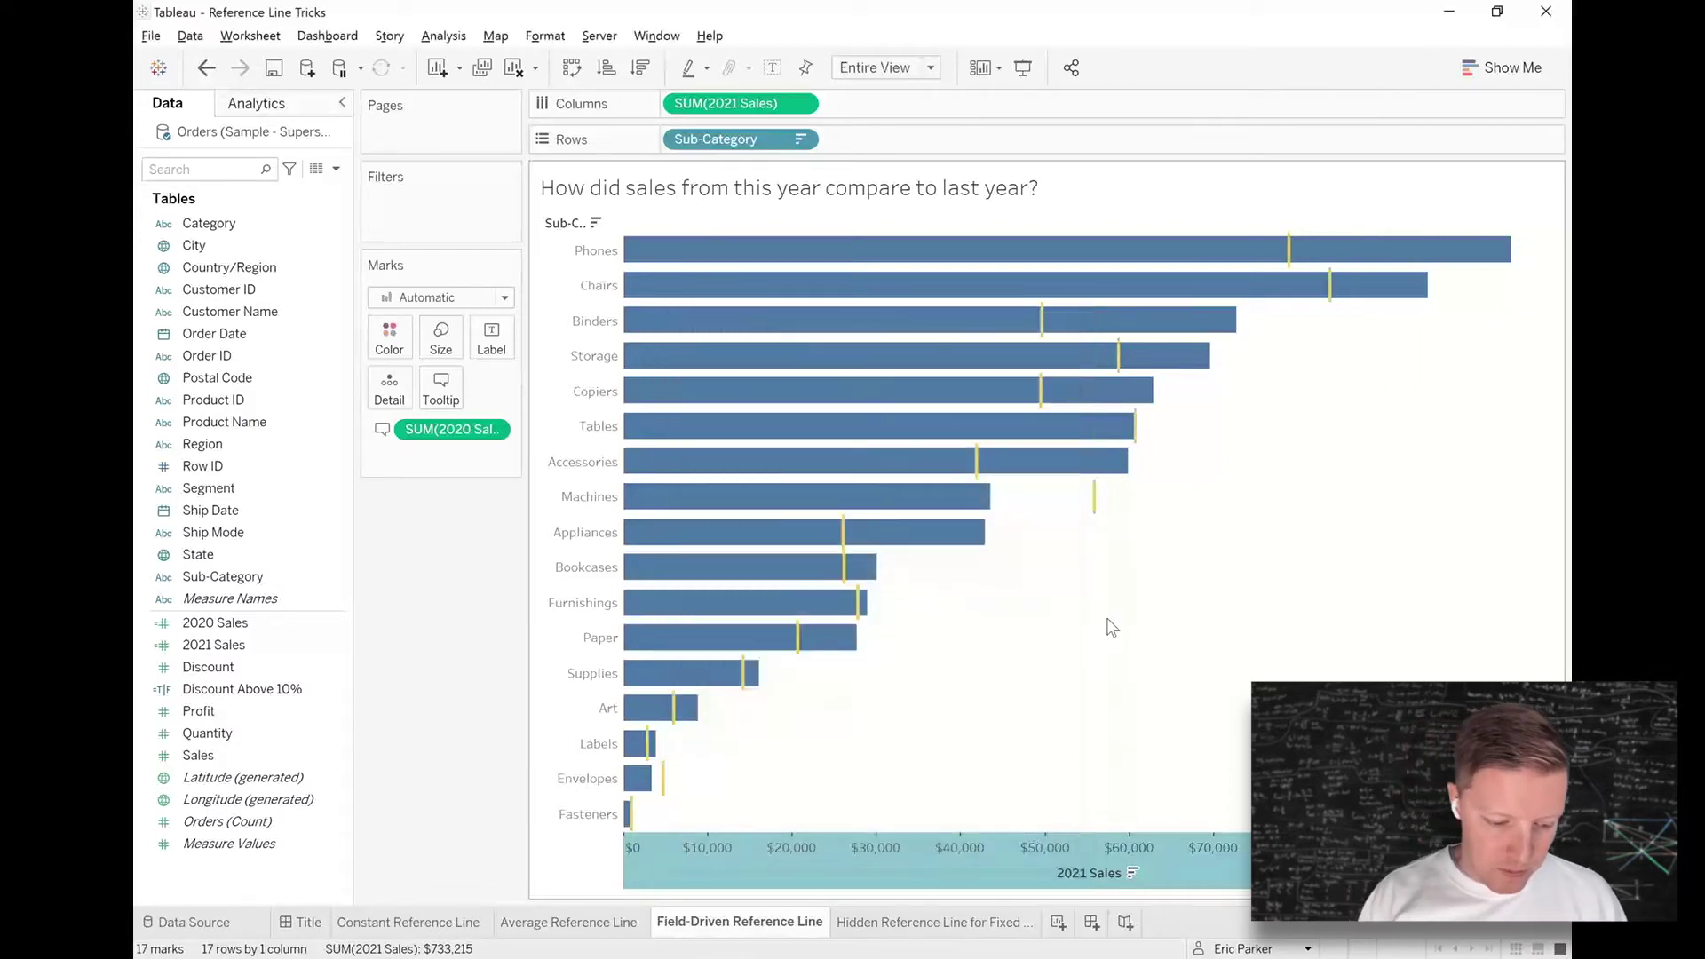
- Edit the chart title so 'this year' is bold blue and 'last year' is yellow
double_click(711, 195)
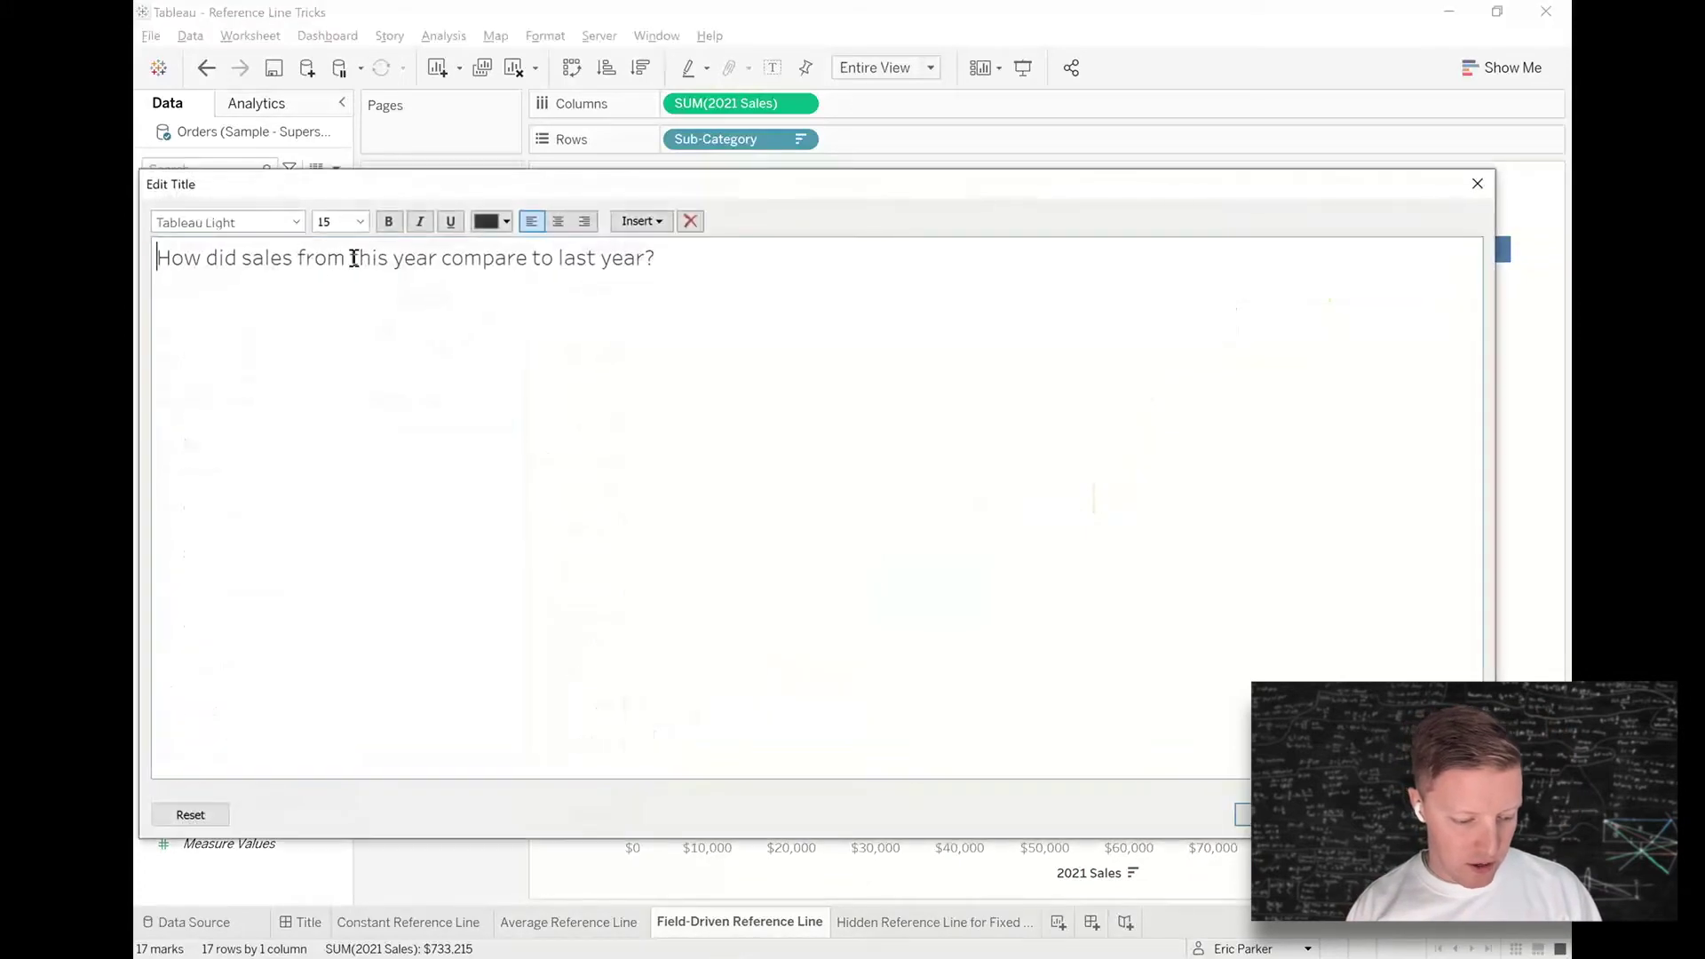
left_click_drag(351, 258, 439, 259)
left_click(507, 221)
left_click(602, 252)
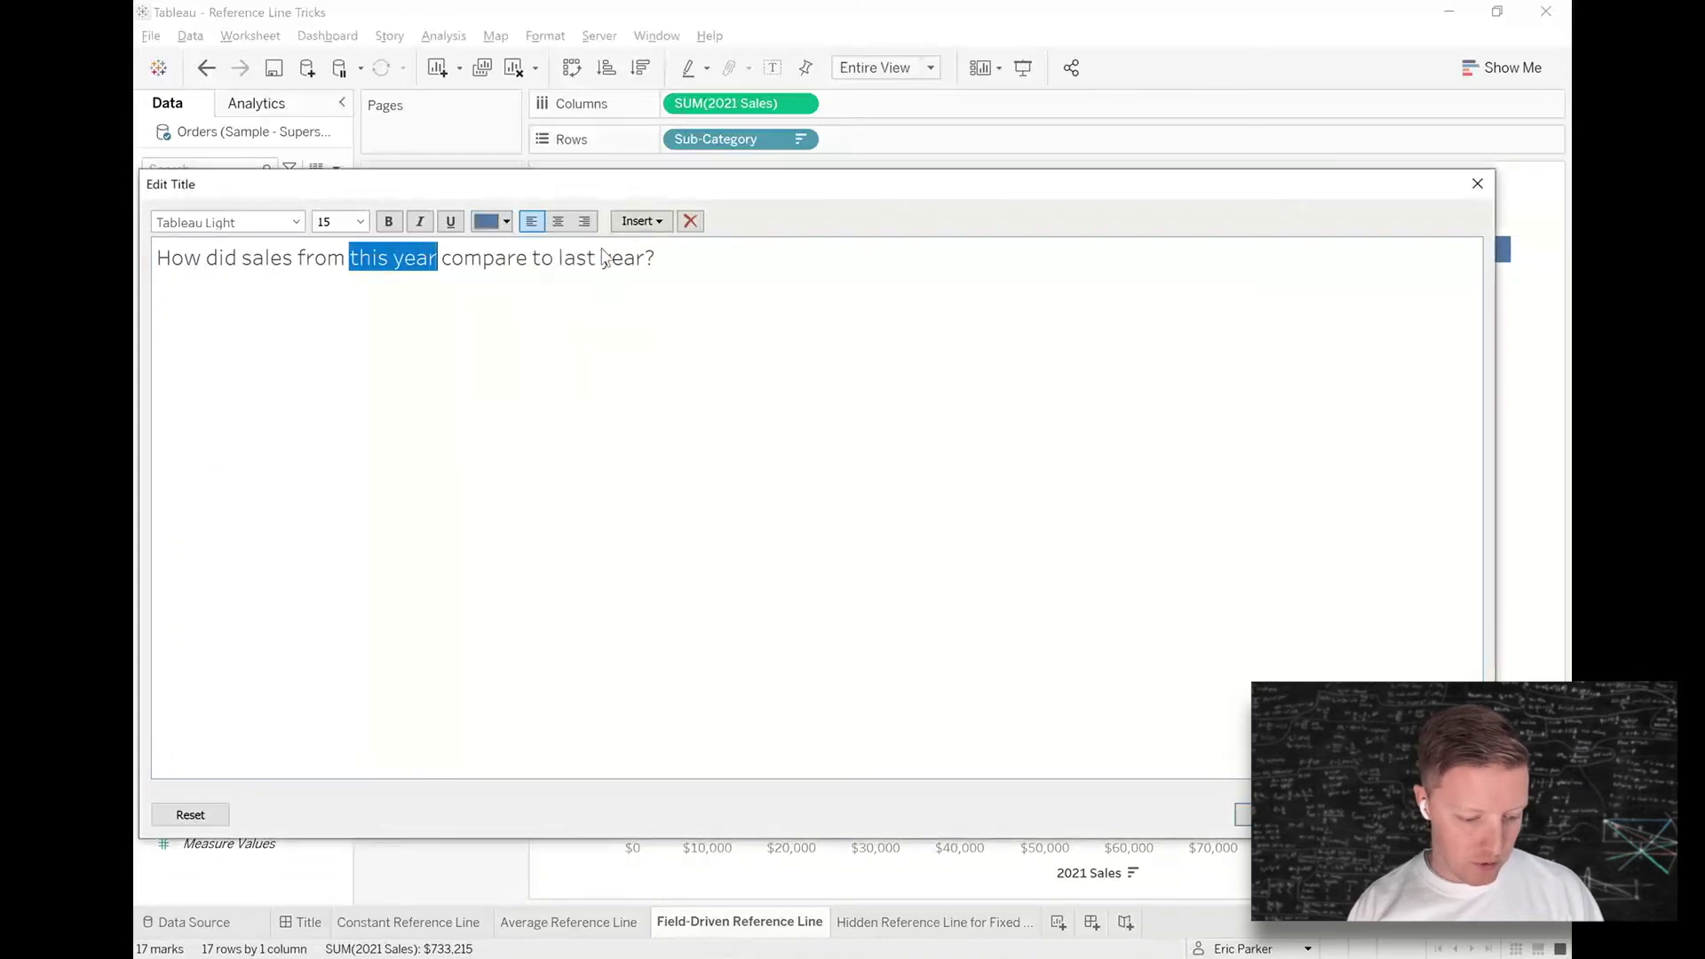
left_click(394, 226)
left_click_drag(556, 259, 645, 258)
left_click(505, 222)
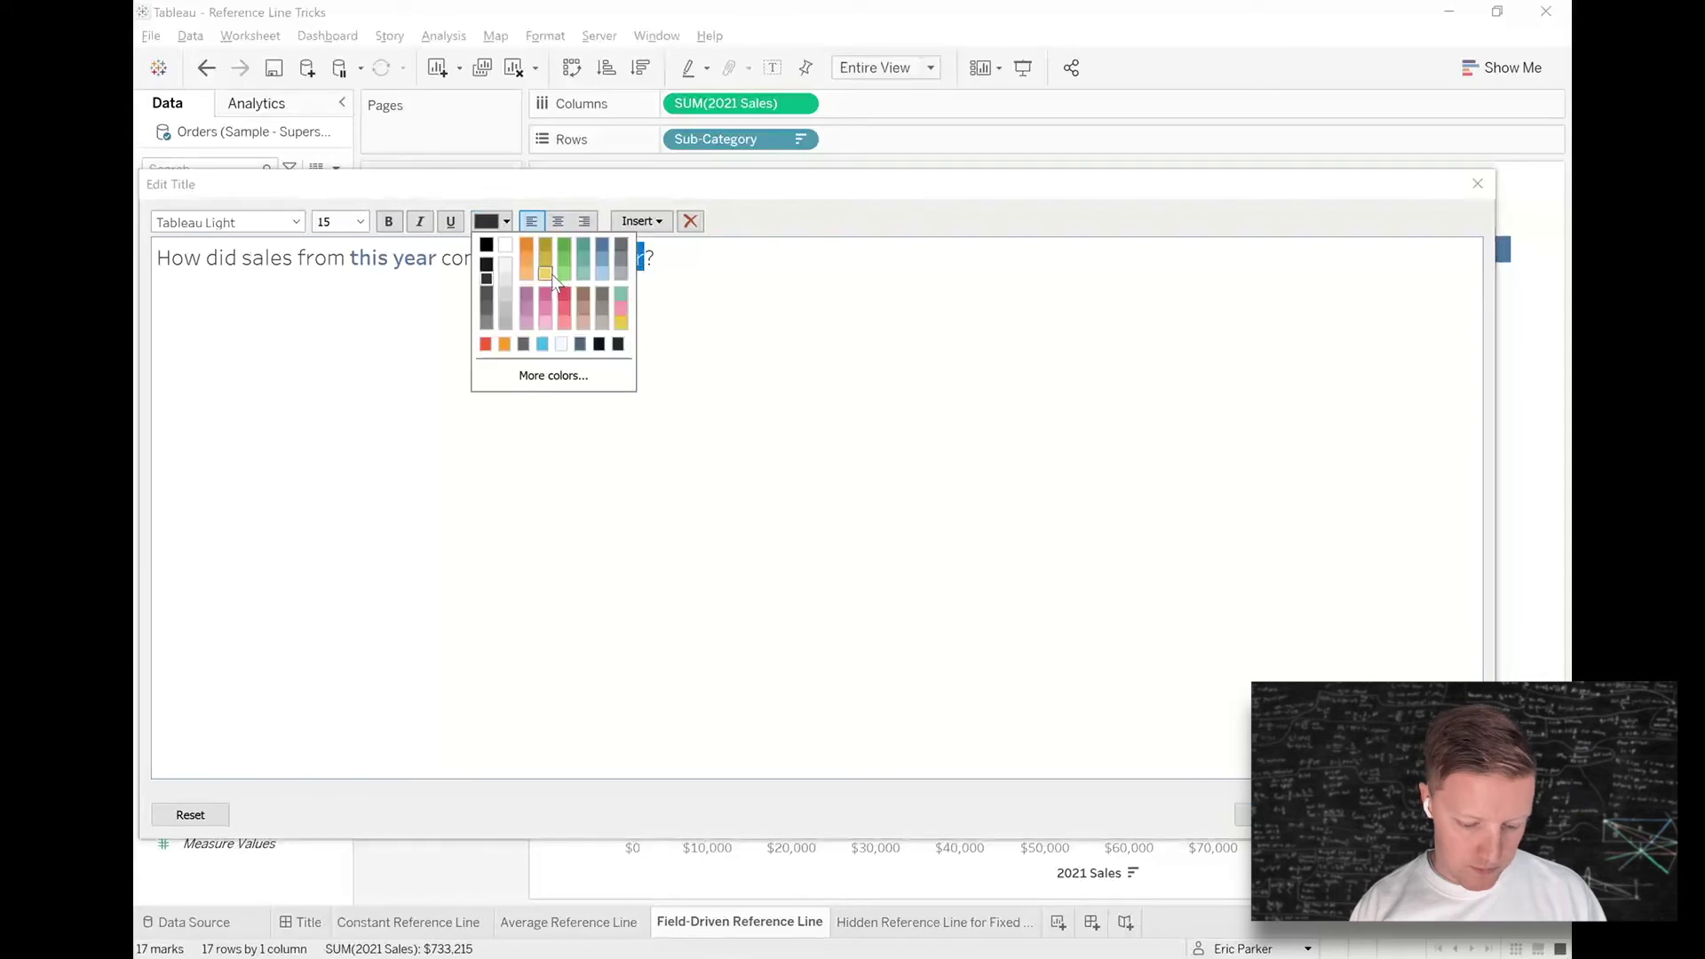
left_click(553, 273)
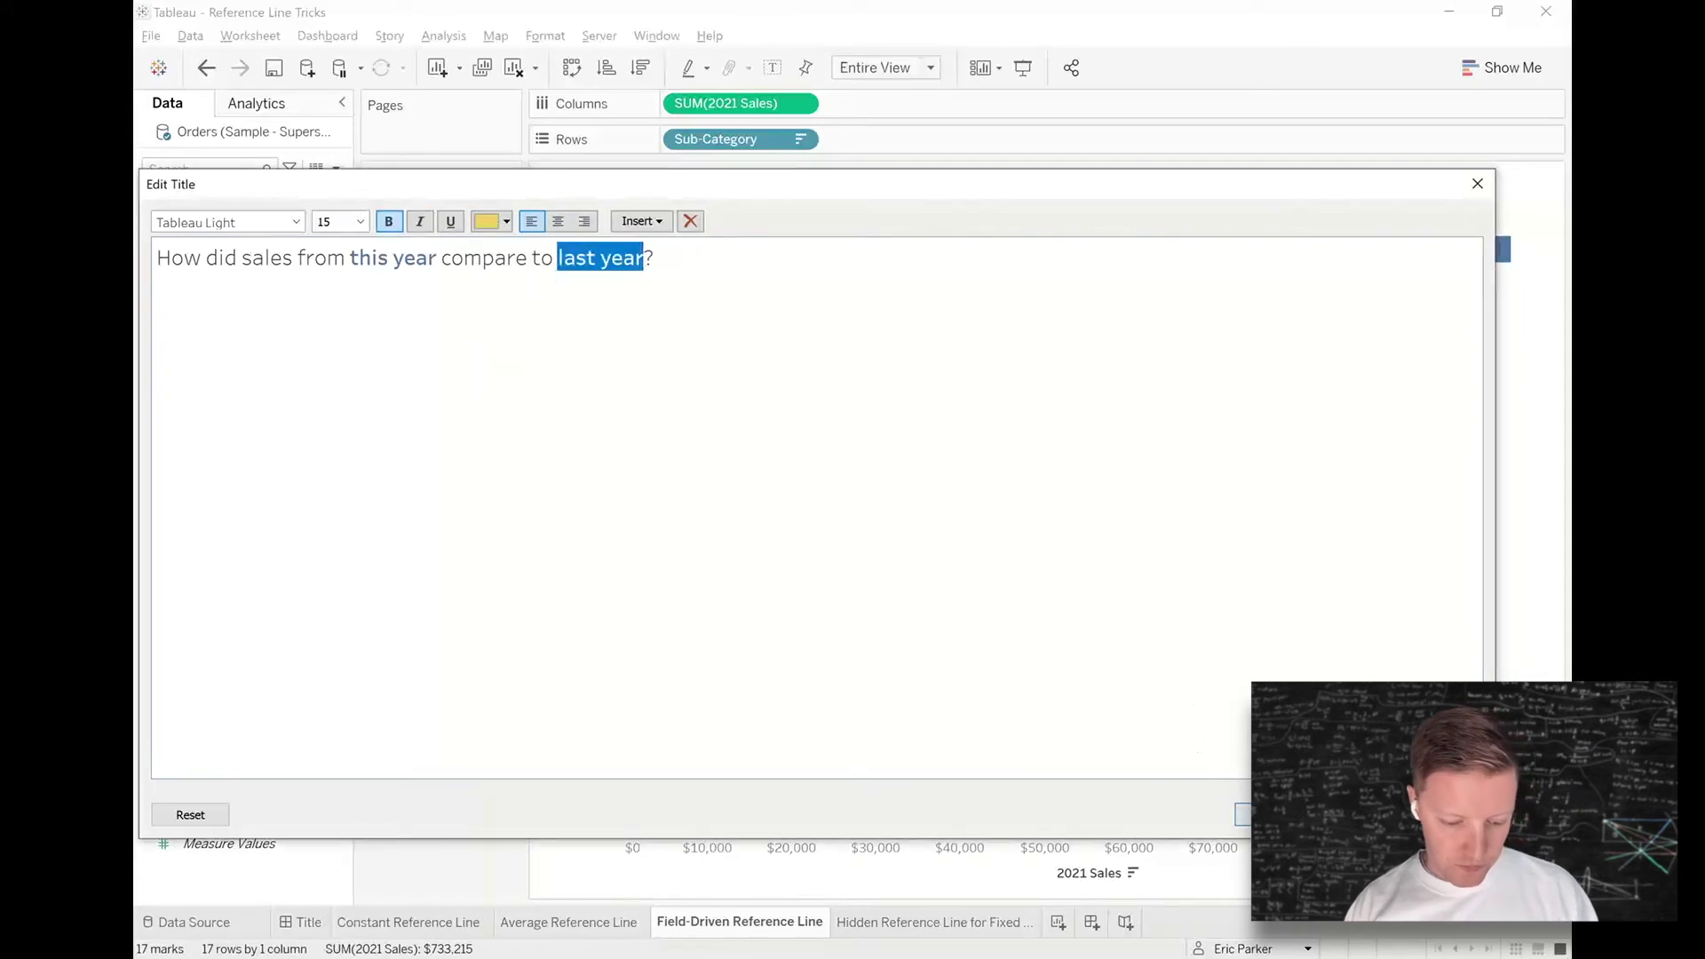
left_click(1244, 815)
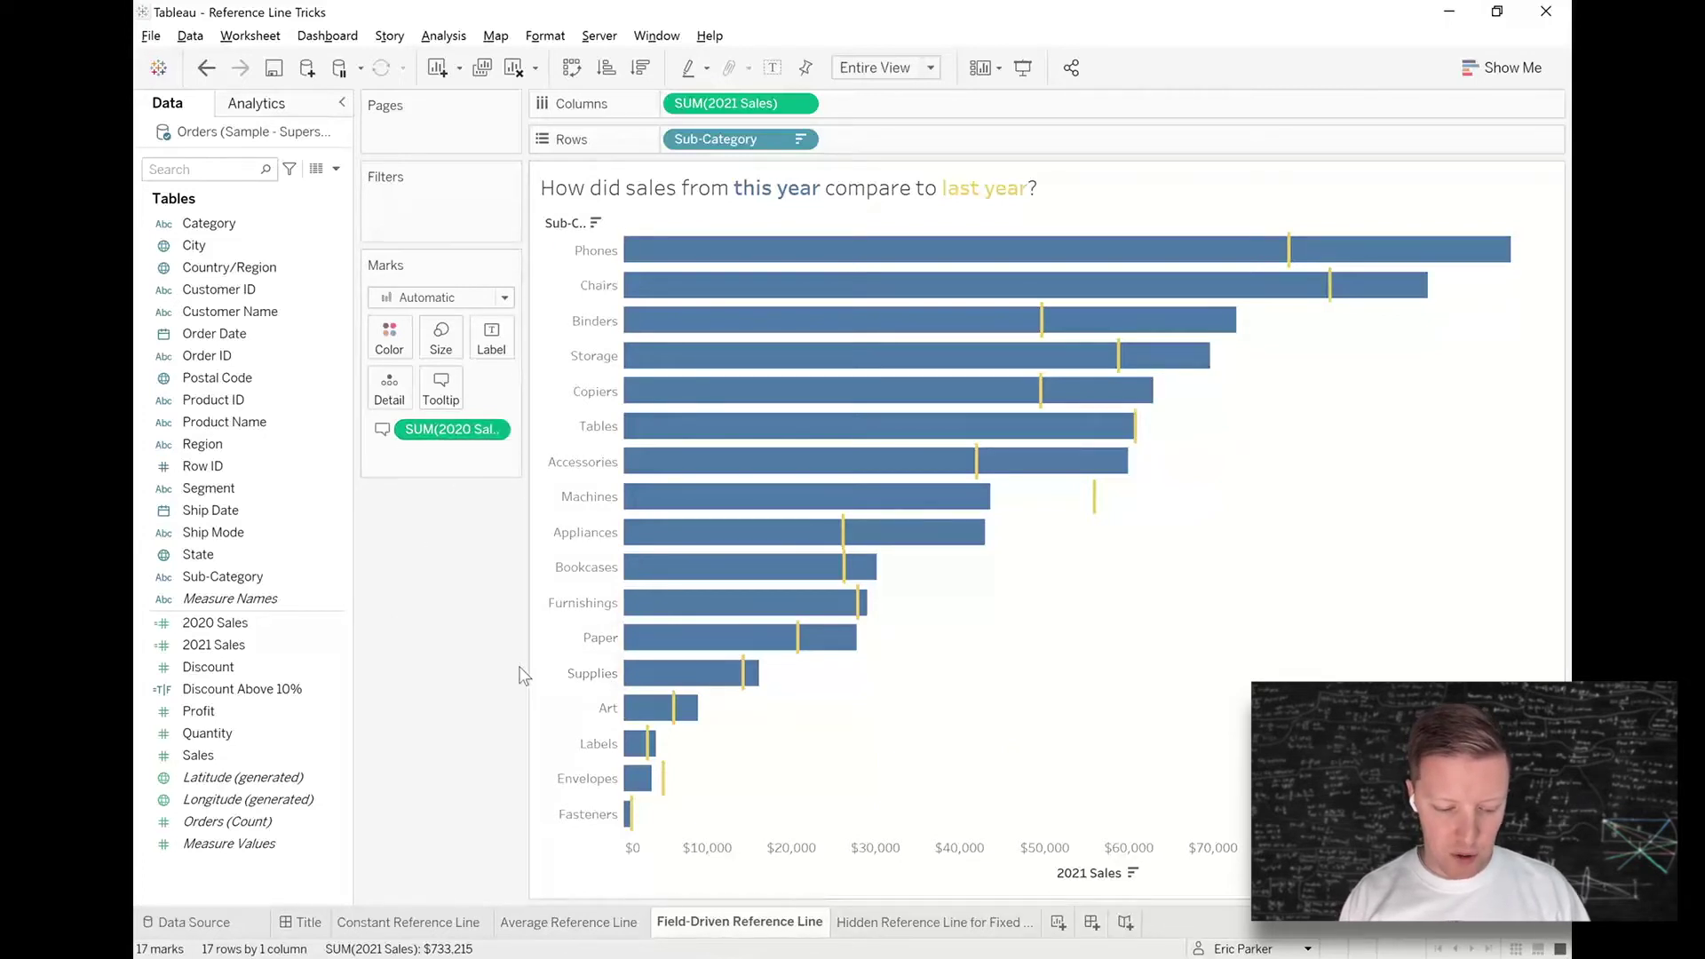
mouse_move(669, 514)
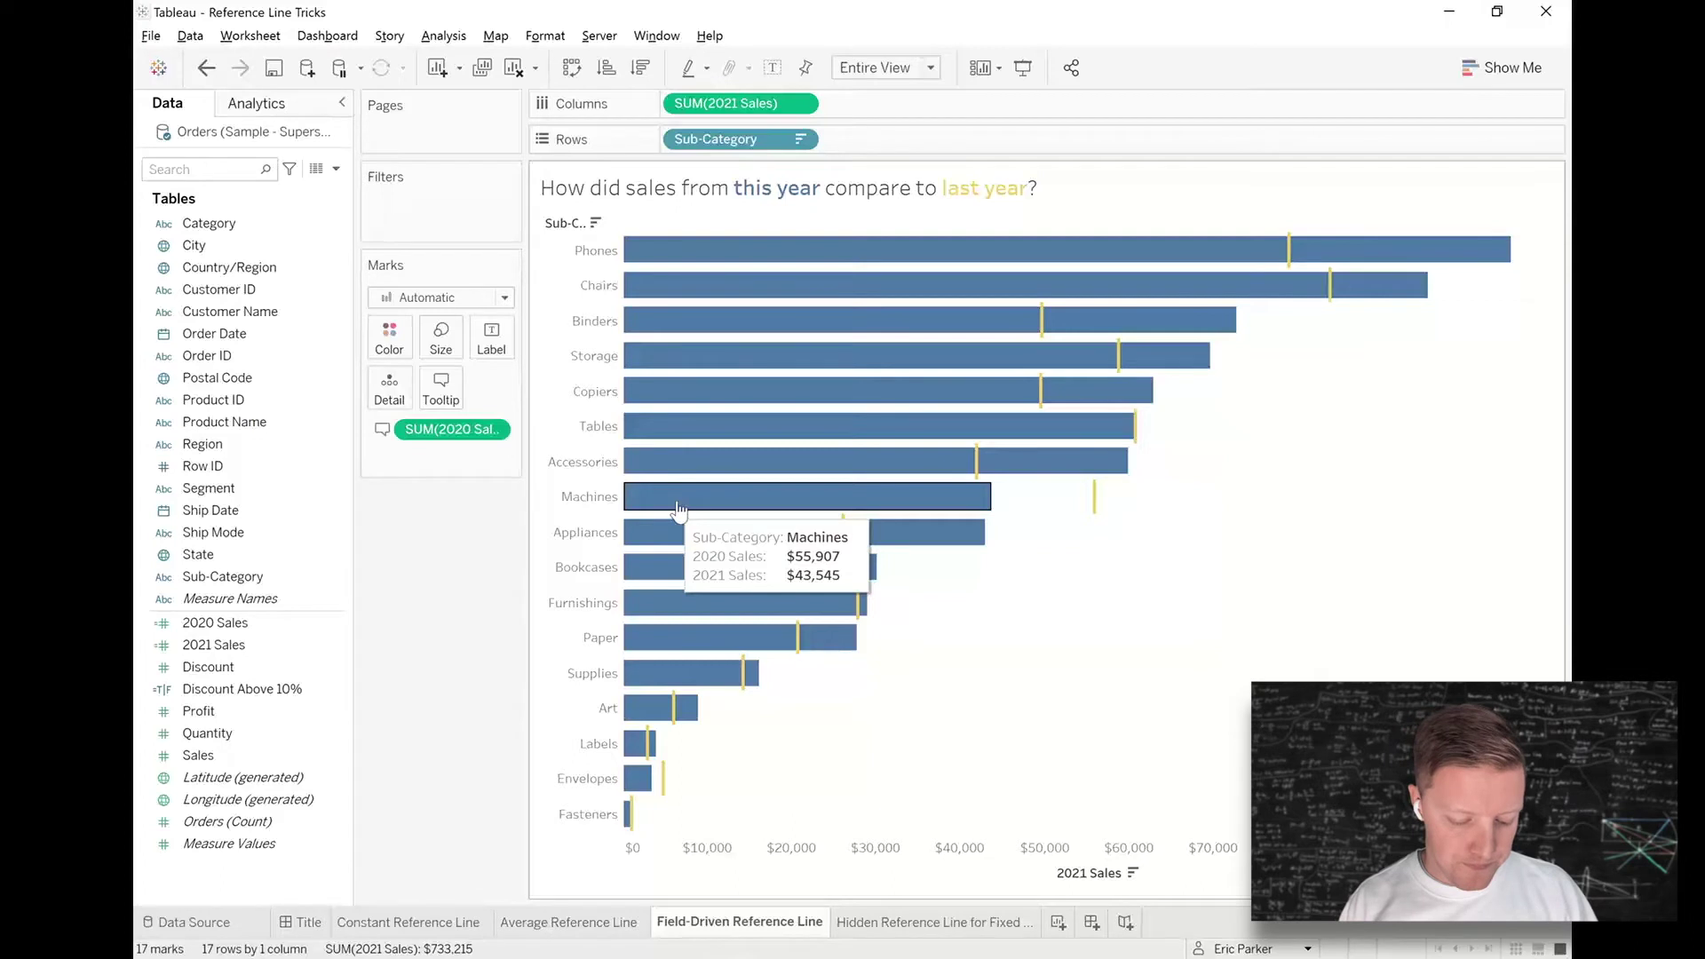
- On the Hidden Reference Line sheet, filter to East then South and annotate the Sales axis and Phones bar
left_click(958, 926)
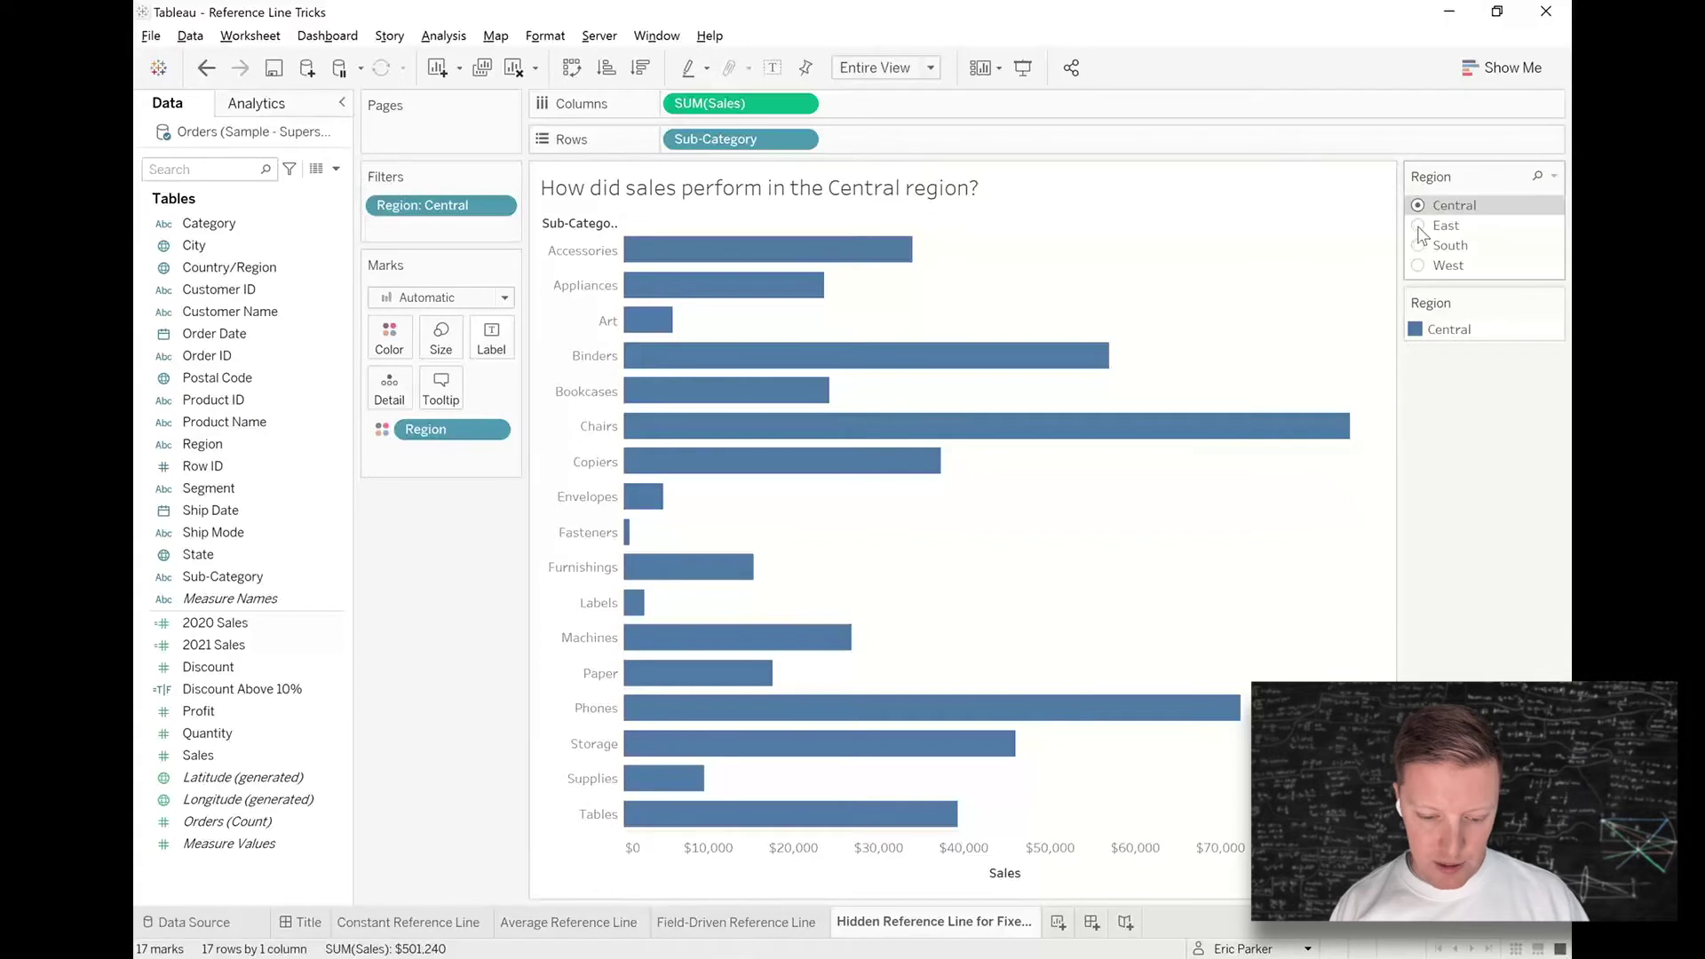
left_click(1419, 227)
left_click(1419, 247)
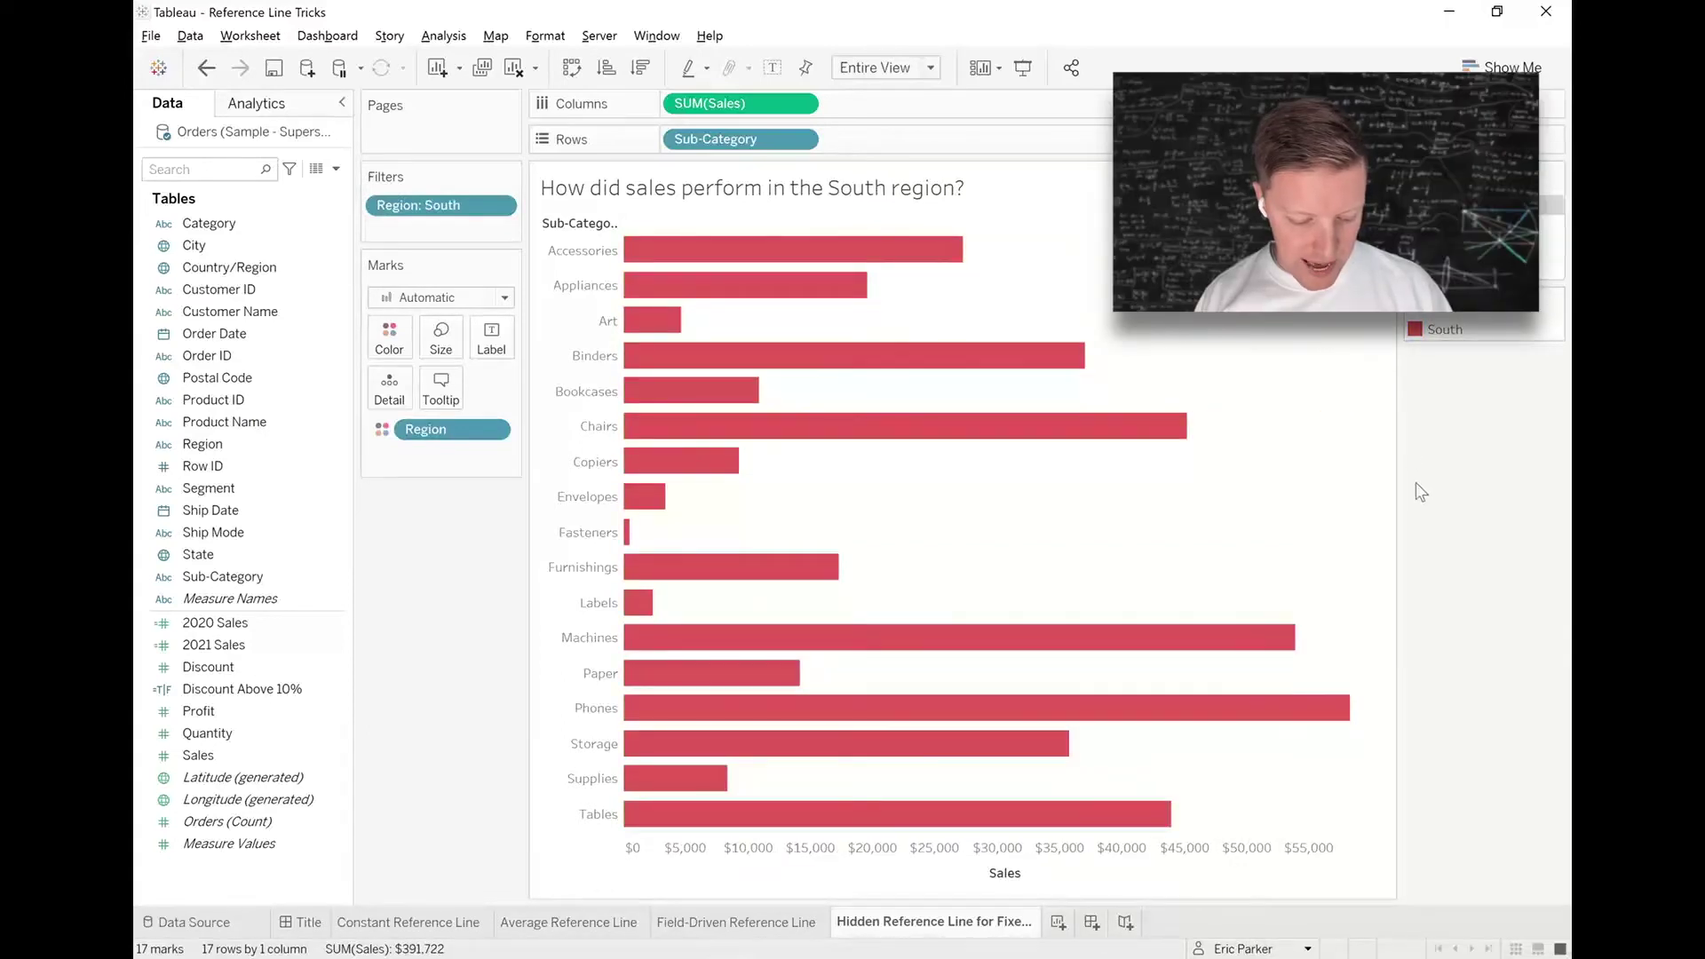
left_click_drag(591, 806, 1407, 896)
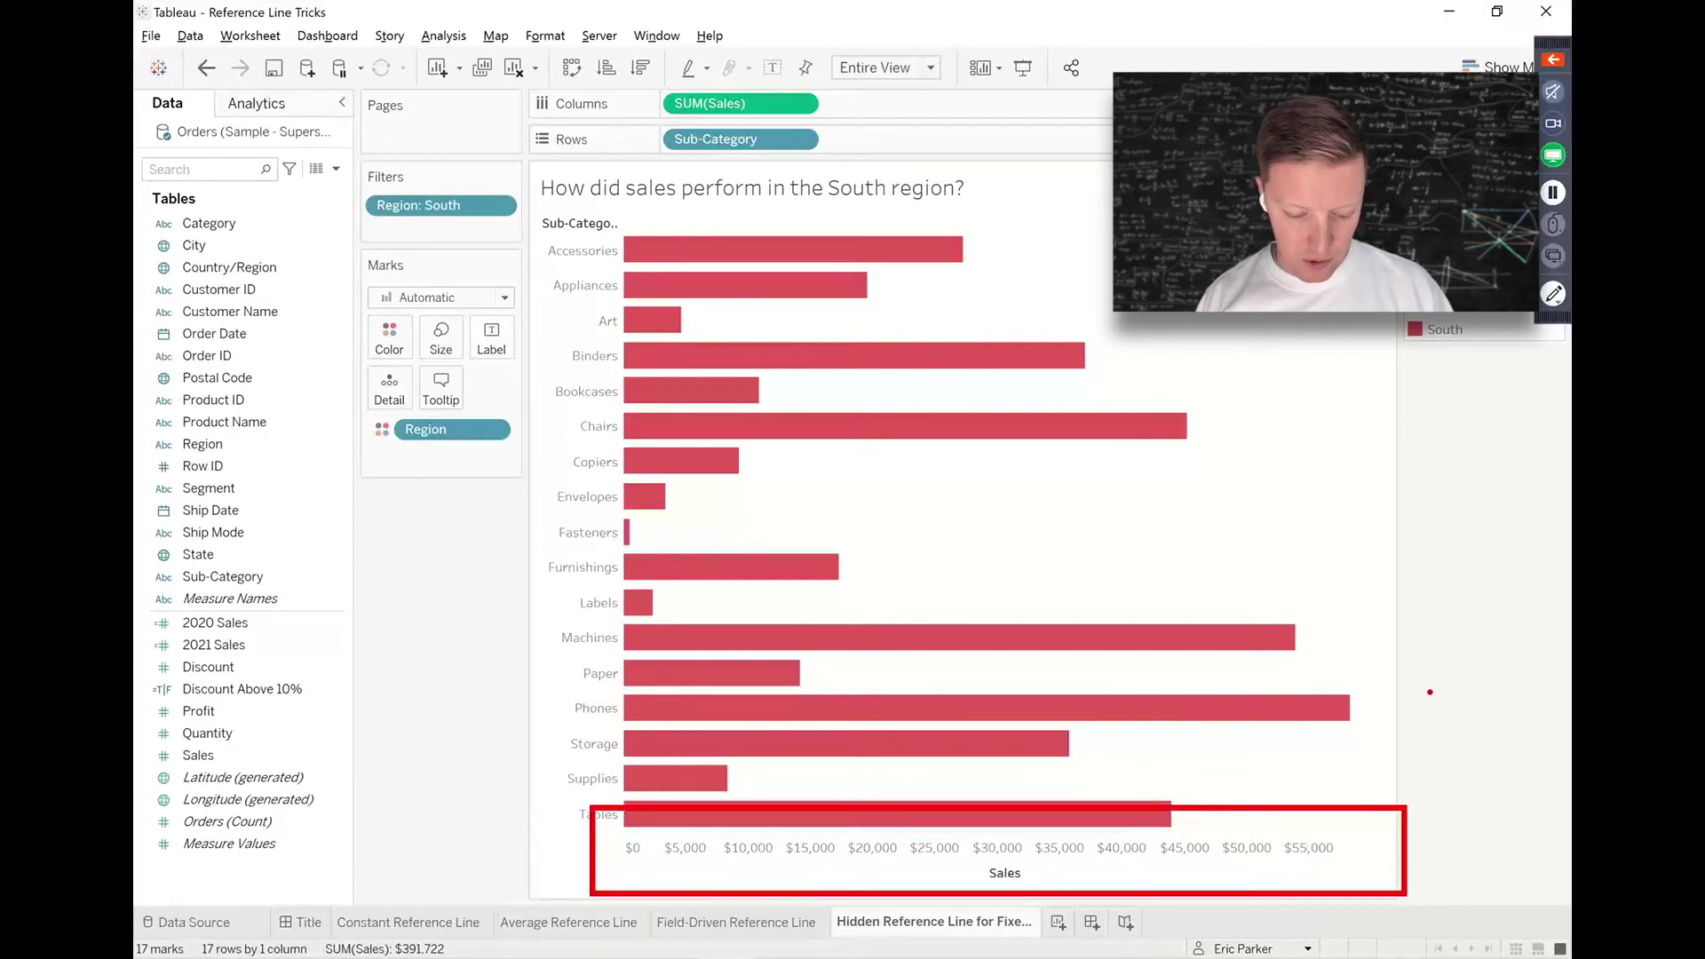
left_click_drag(1369, 708, 1439, 751)
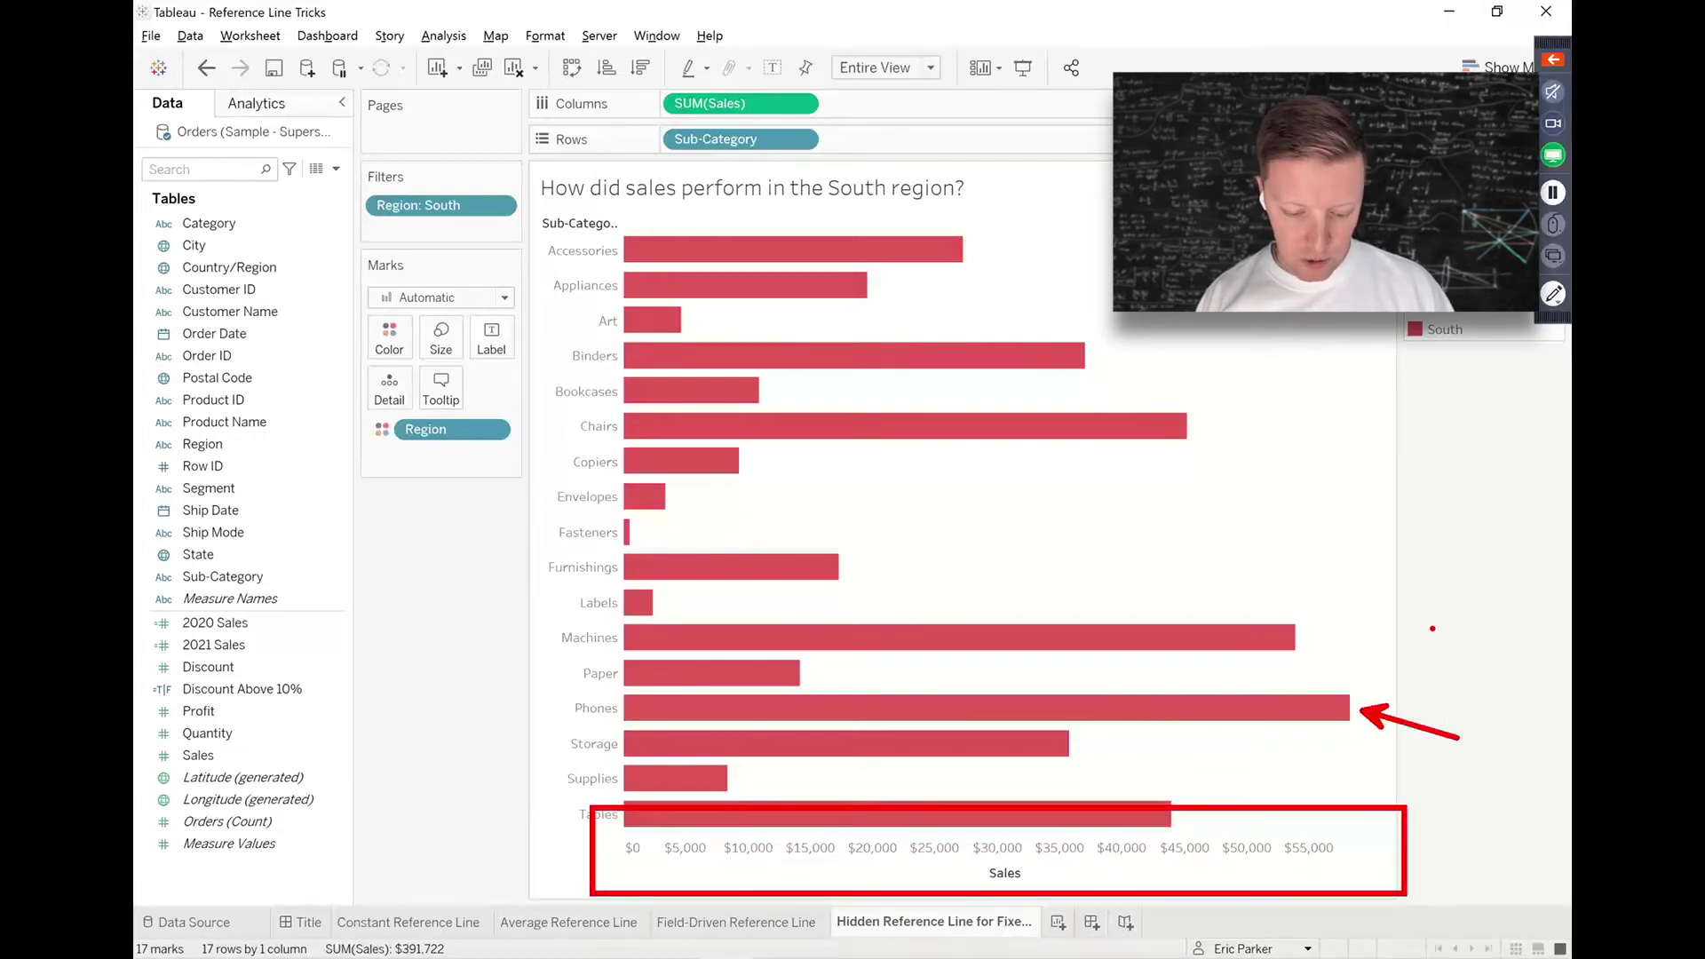
- Undo back to Central, mark the Chairs bar end, reselect East then South, and open Sales axis settings
key("ctrl+z")
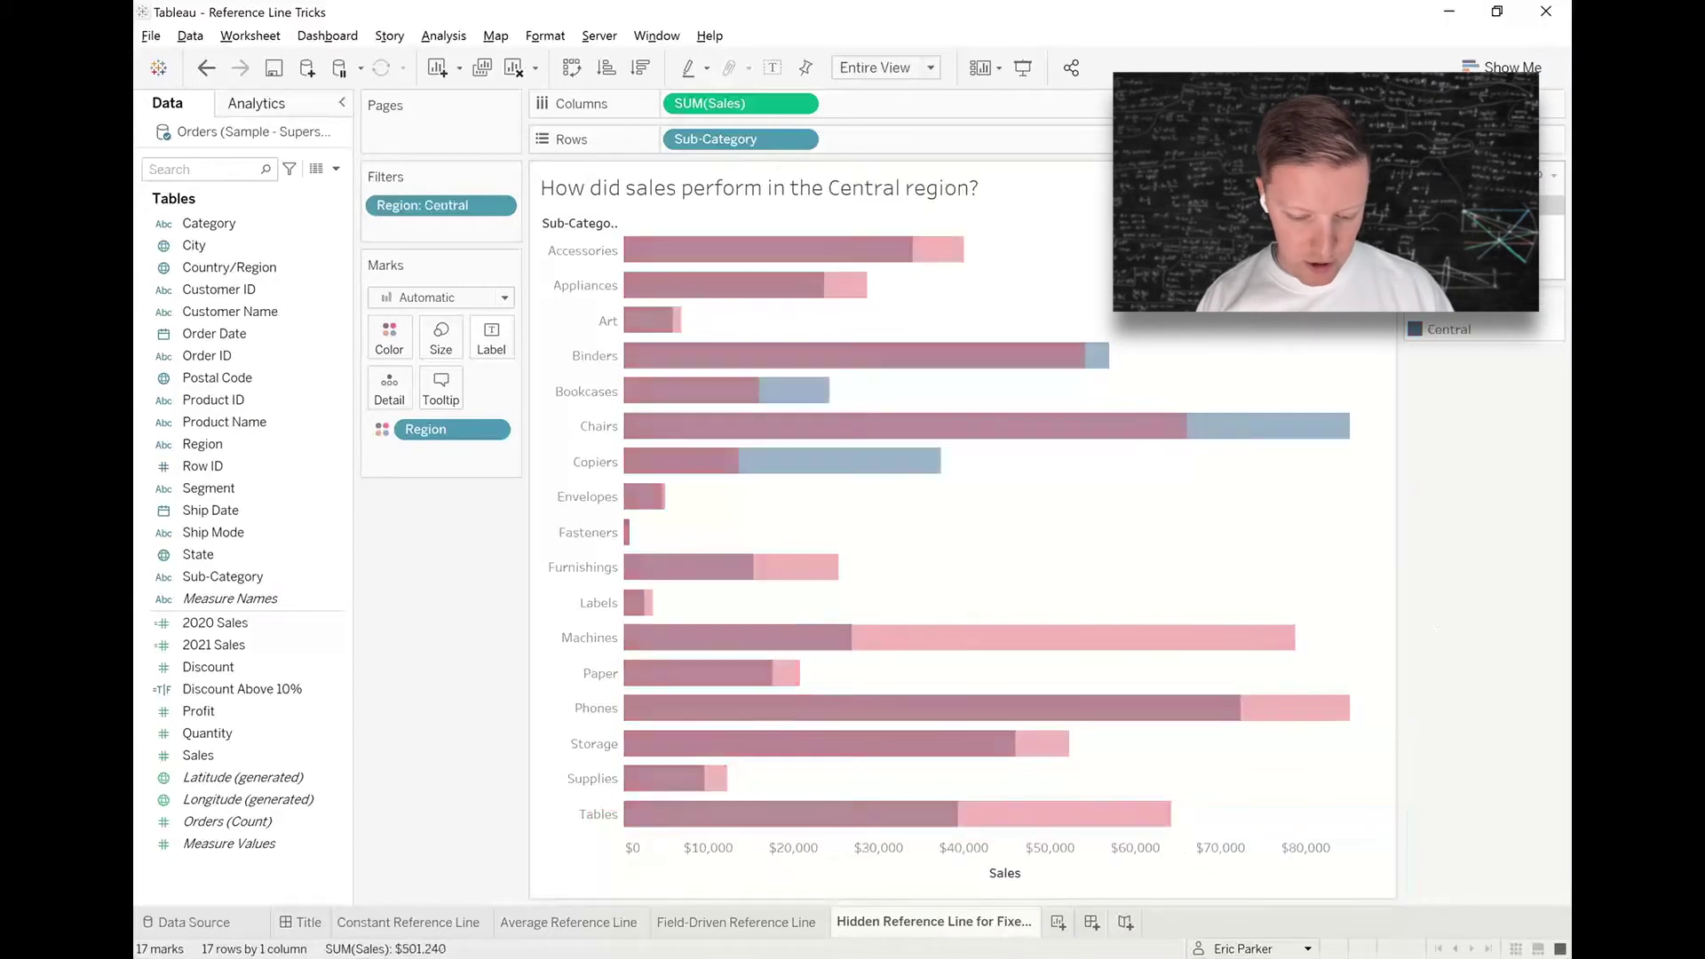
key("ctrl+shift+a")
left_click_drag(1351, 427, 1426, 467)
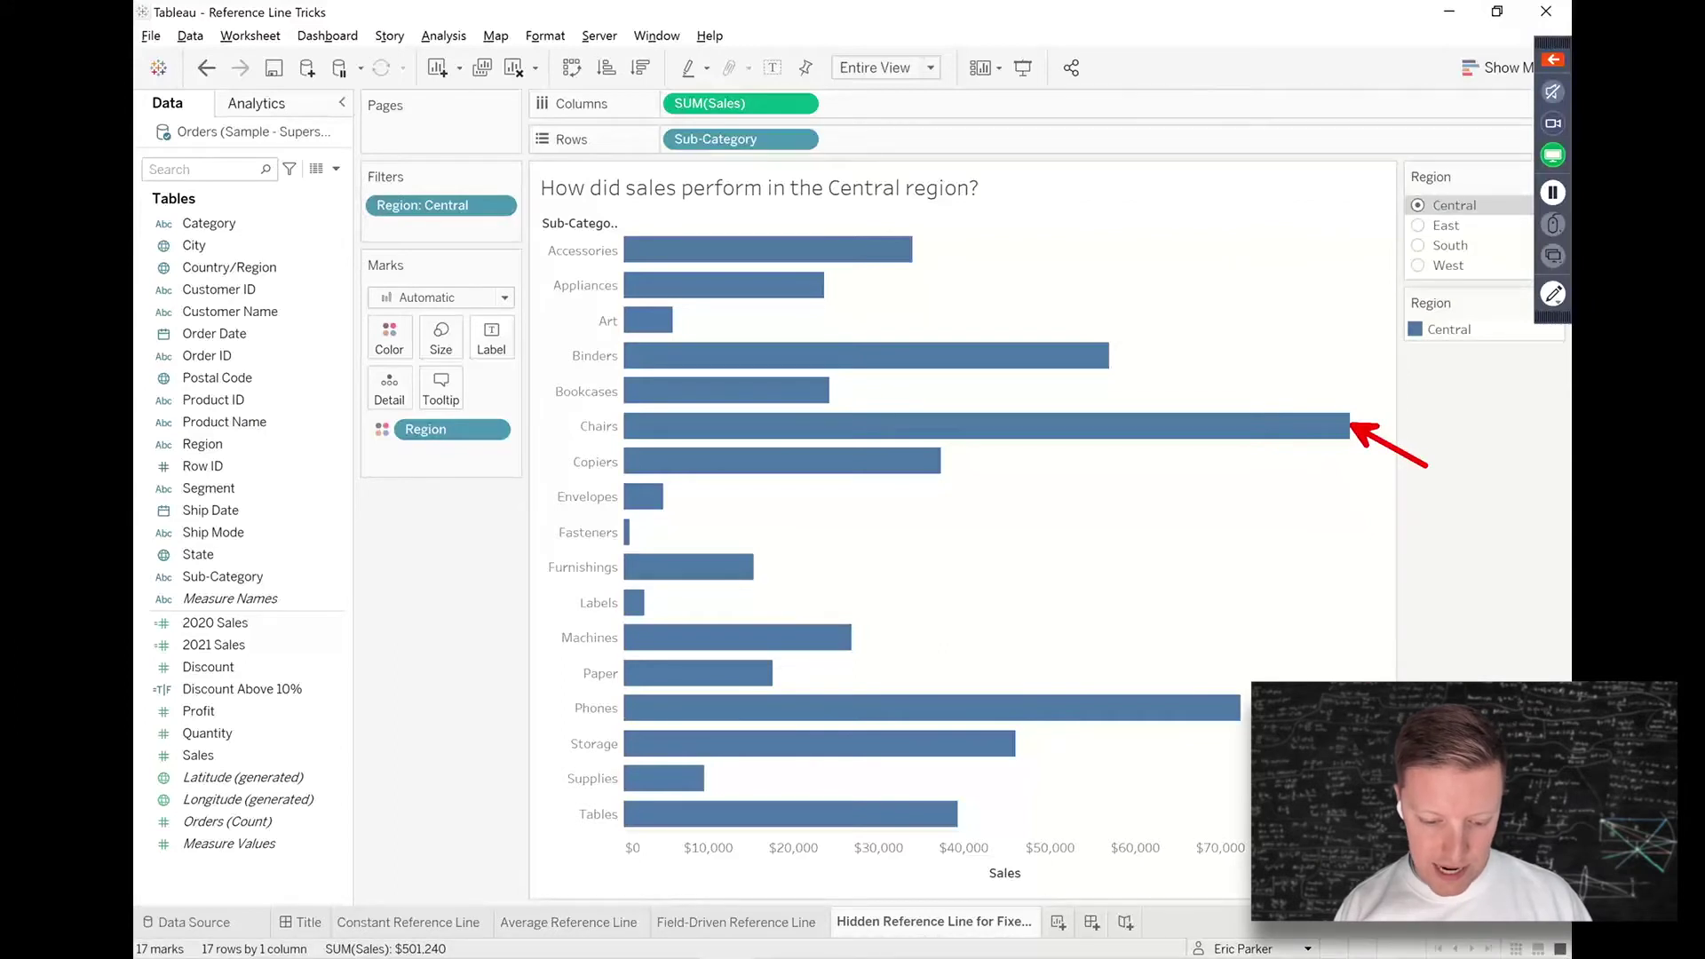
key("ctrl+shift+a")
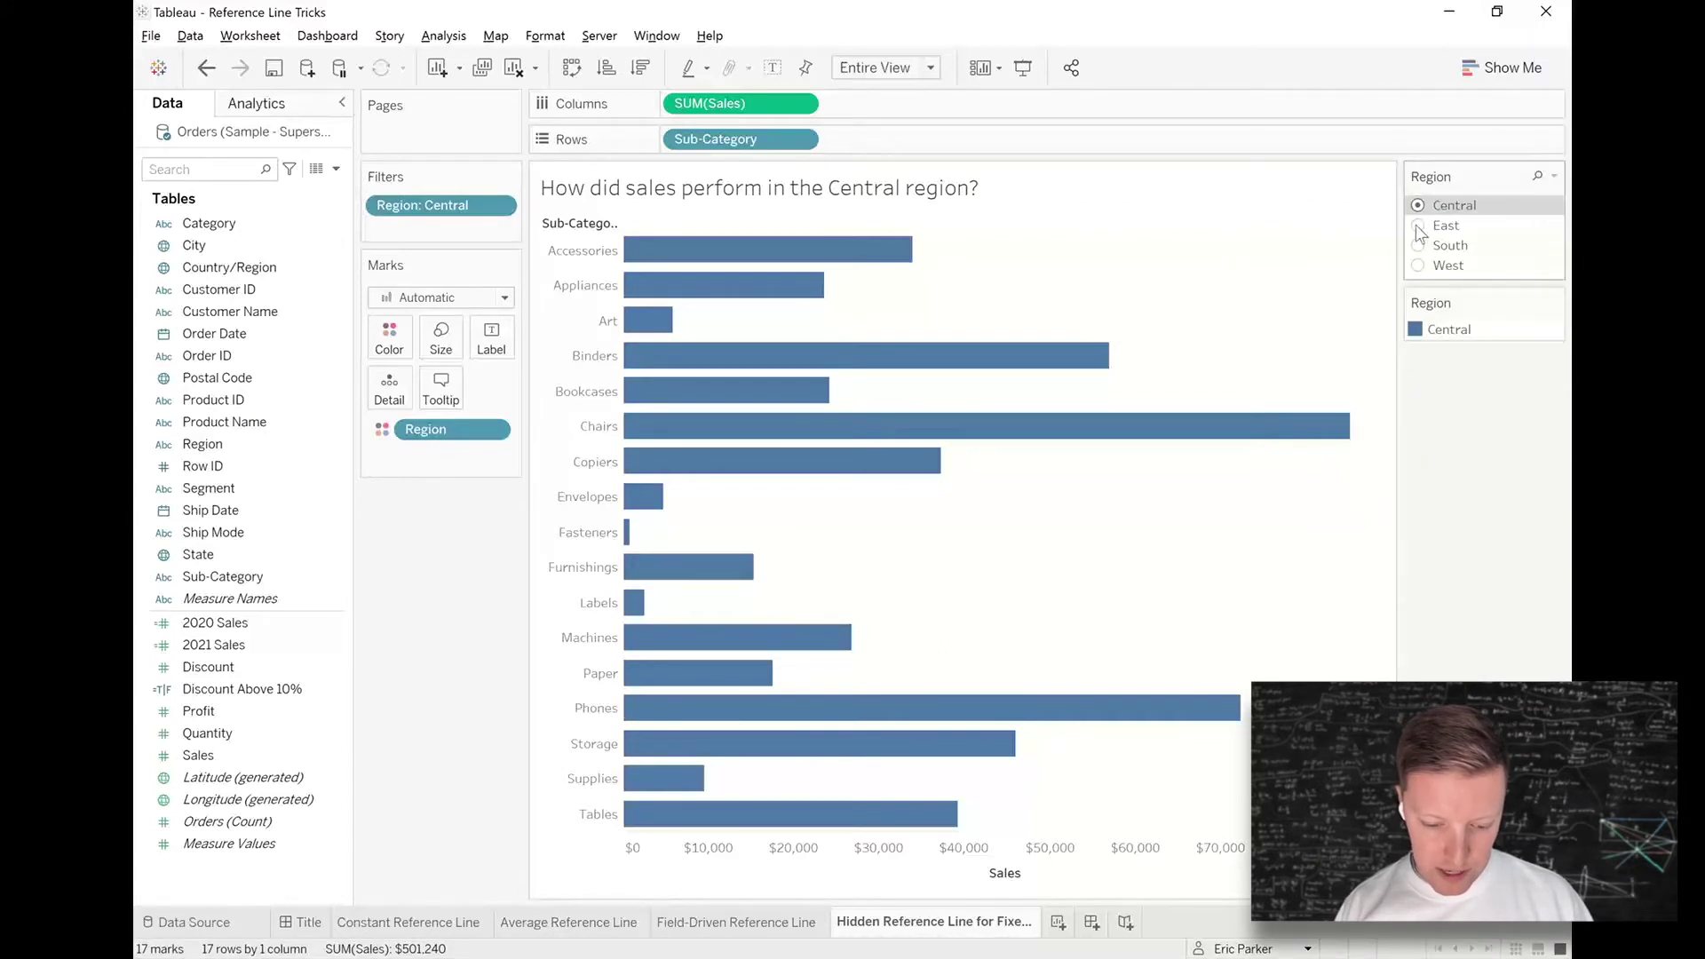
left_click(1422, 228)
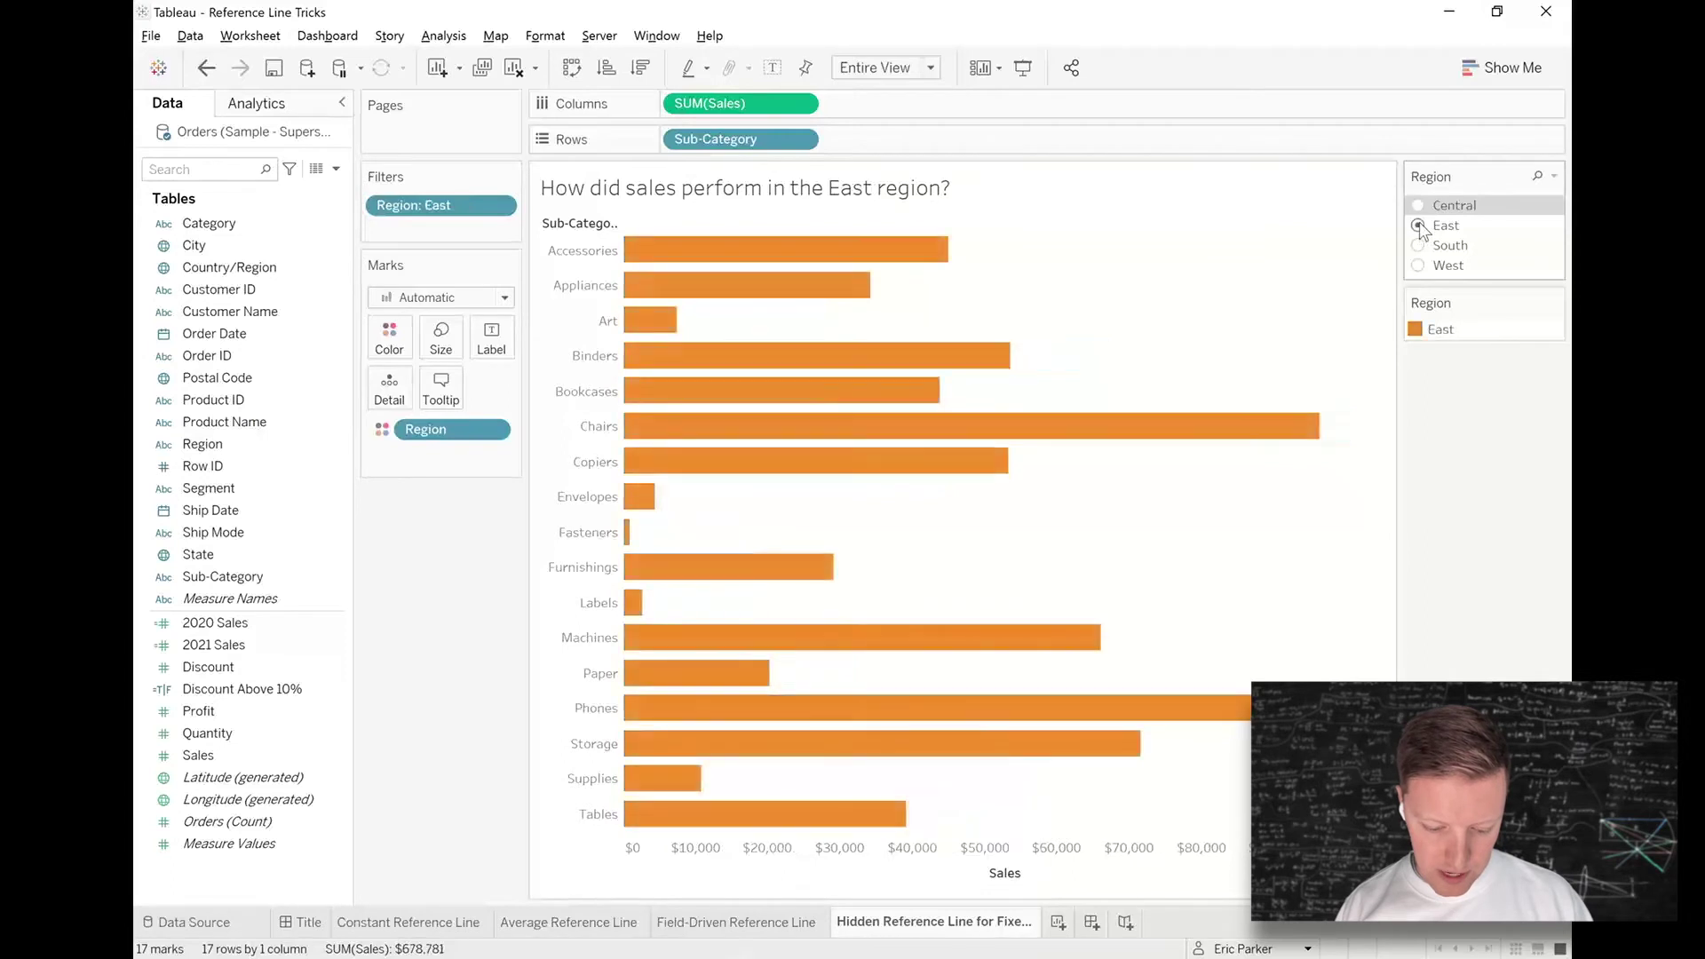
left_click(1419, 246)
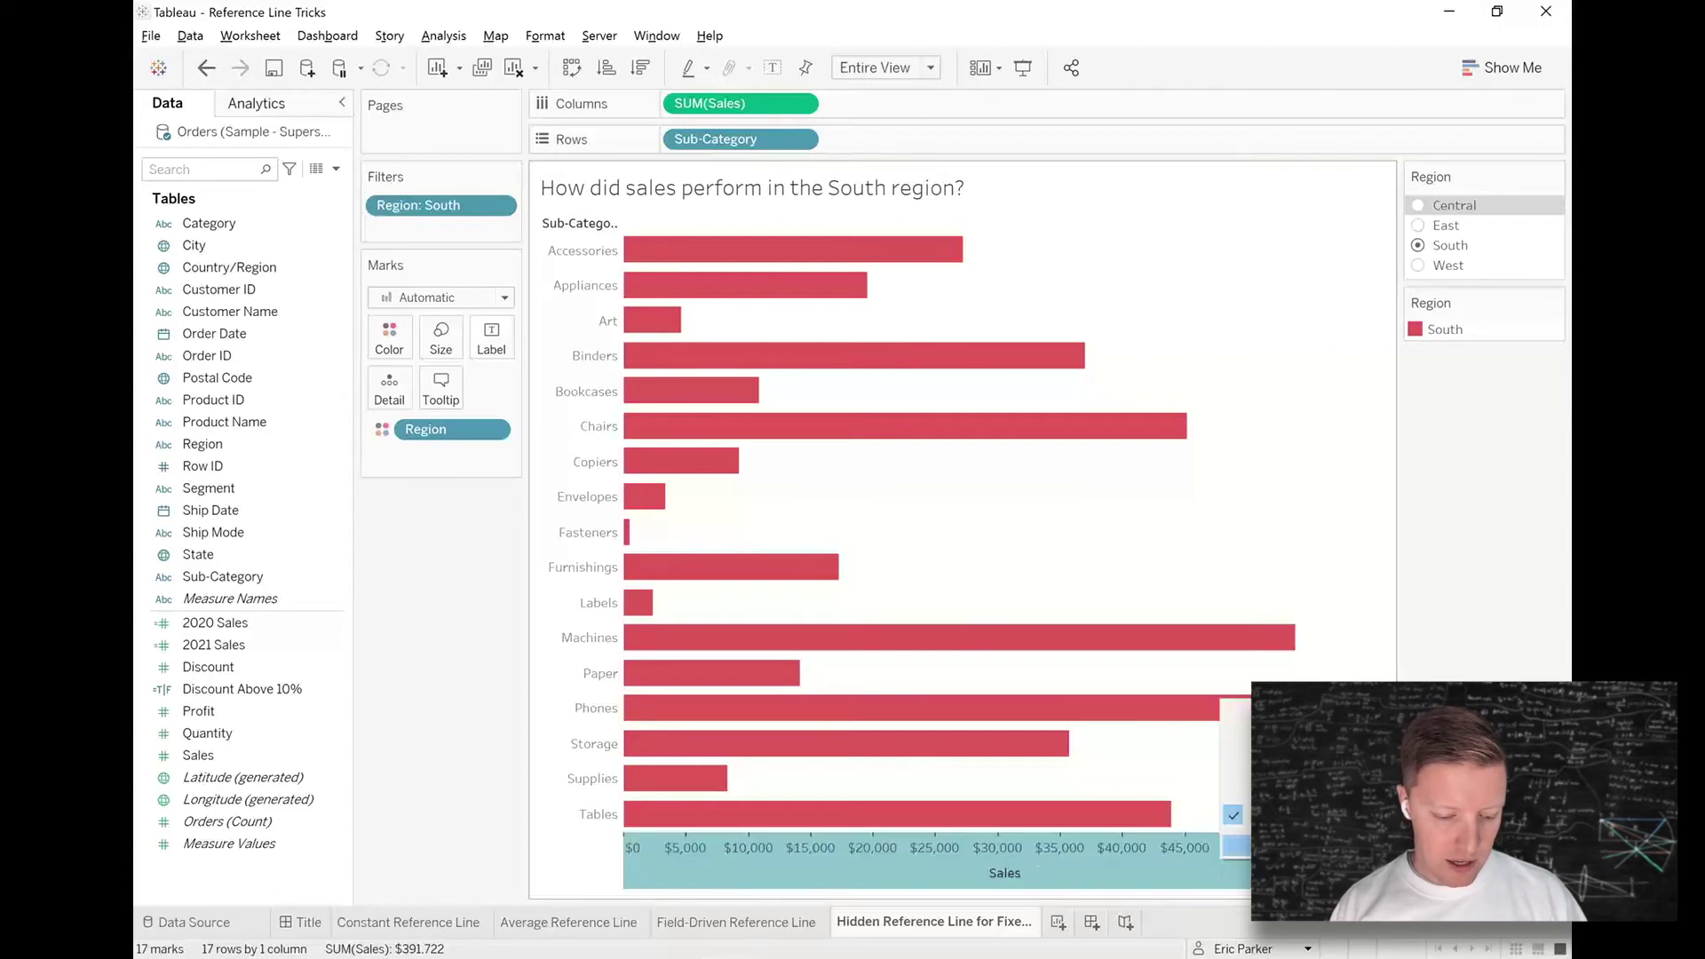
double_click(1234, 848)
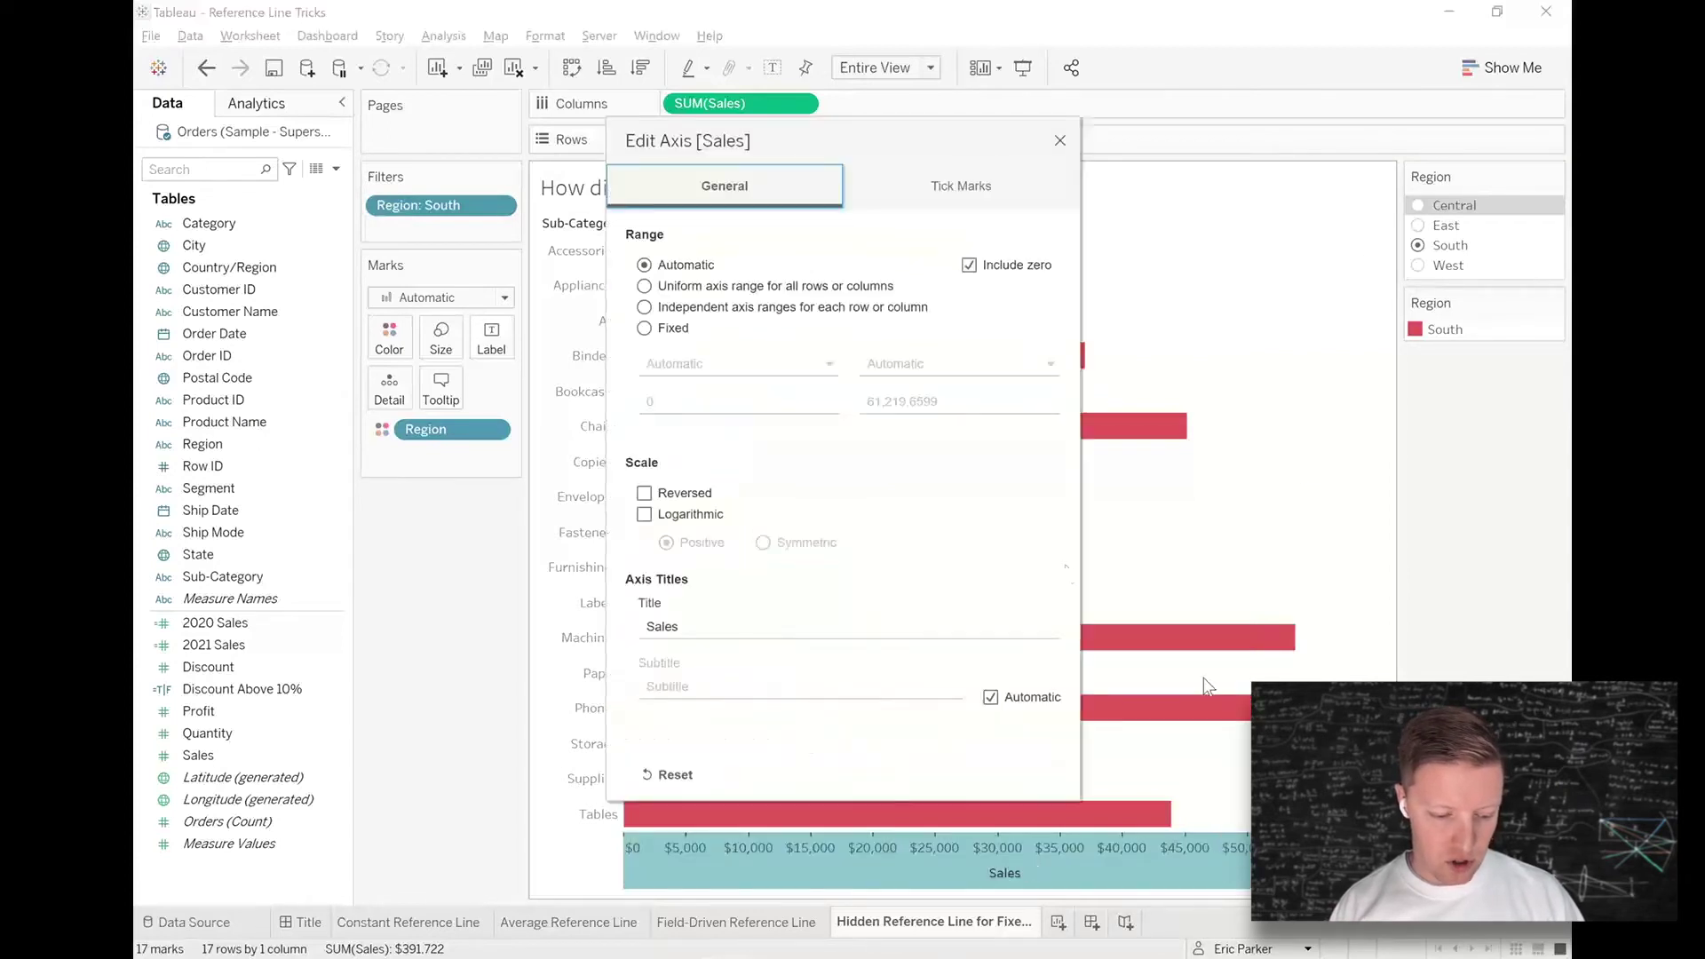
- Set the Sales axis range to Fixed with an end value of 100000
left_click(644, 328)
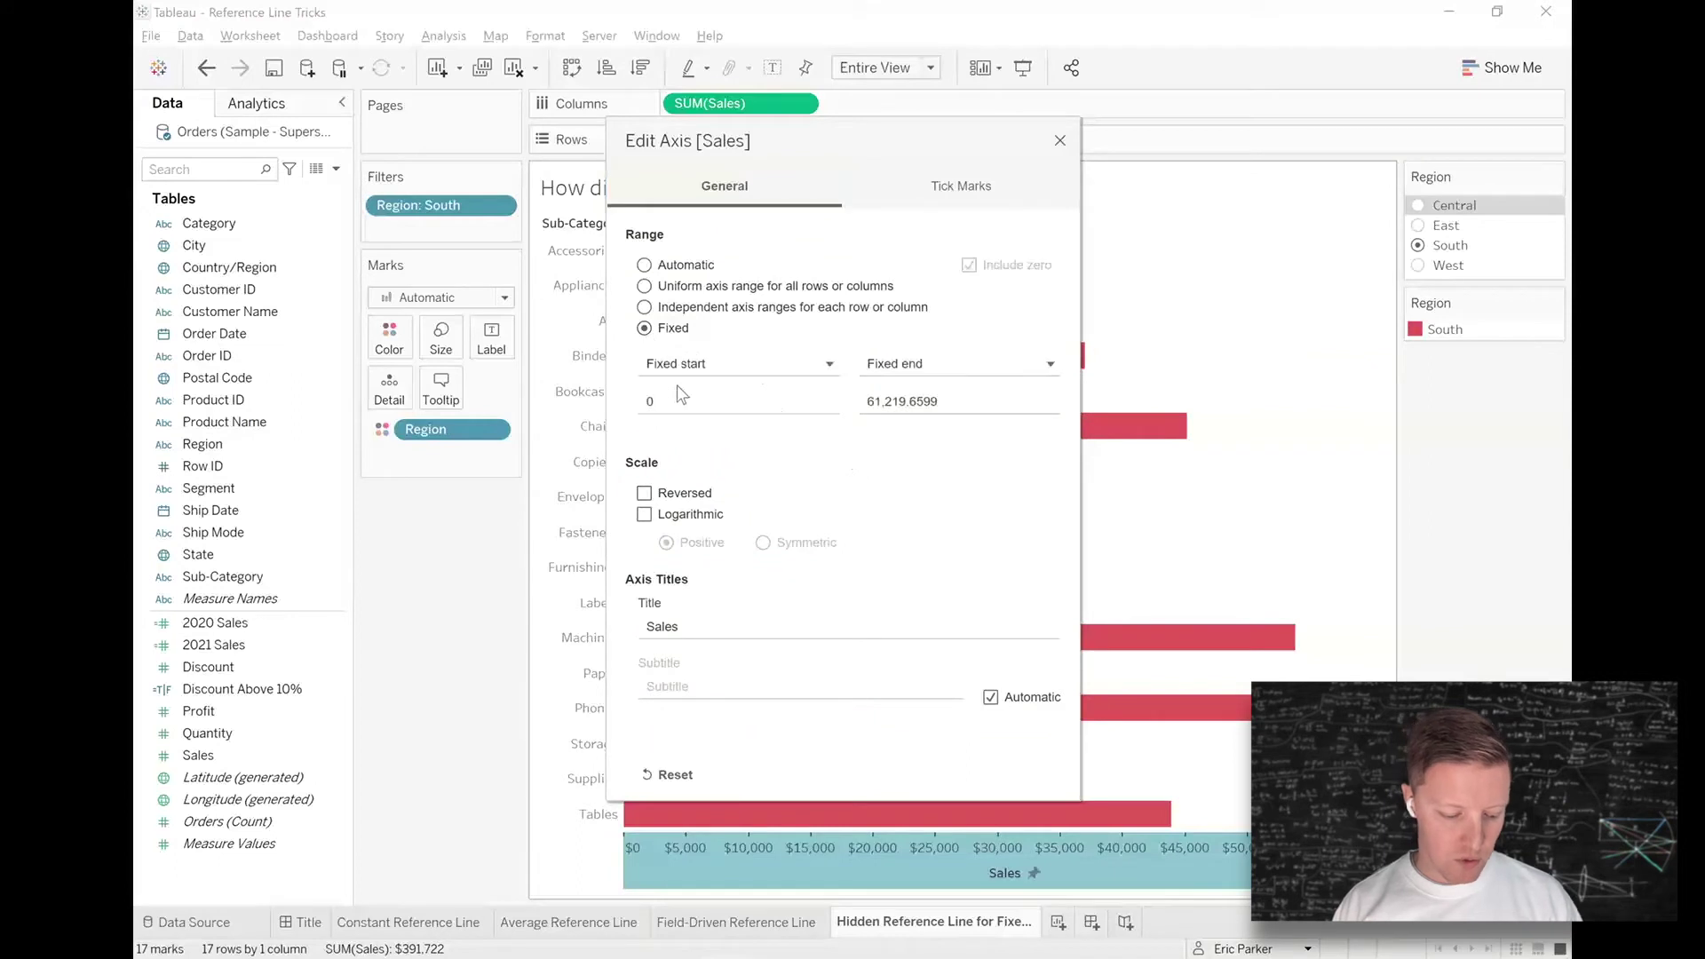
double_click(1027, 401)
type("1")
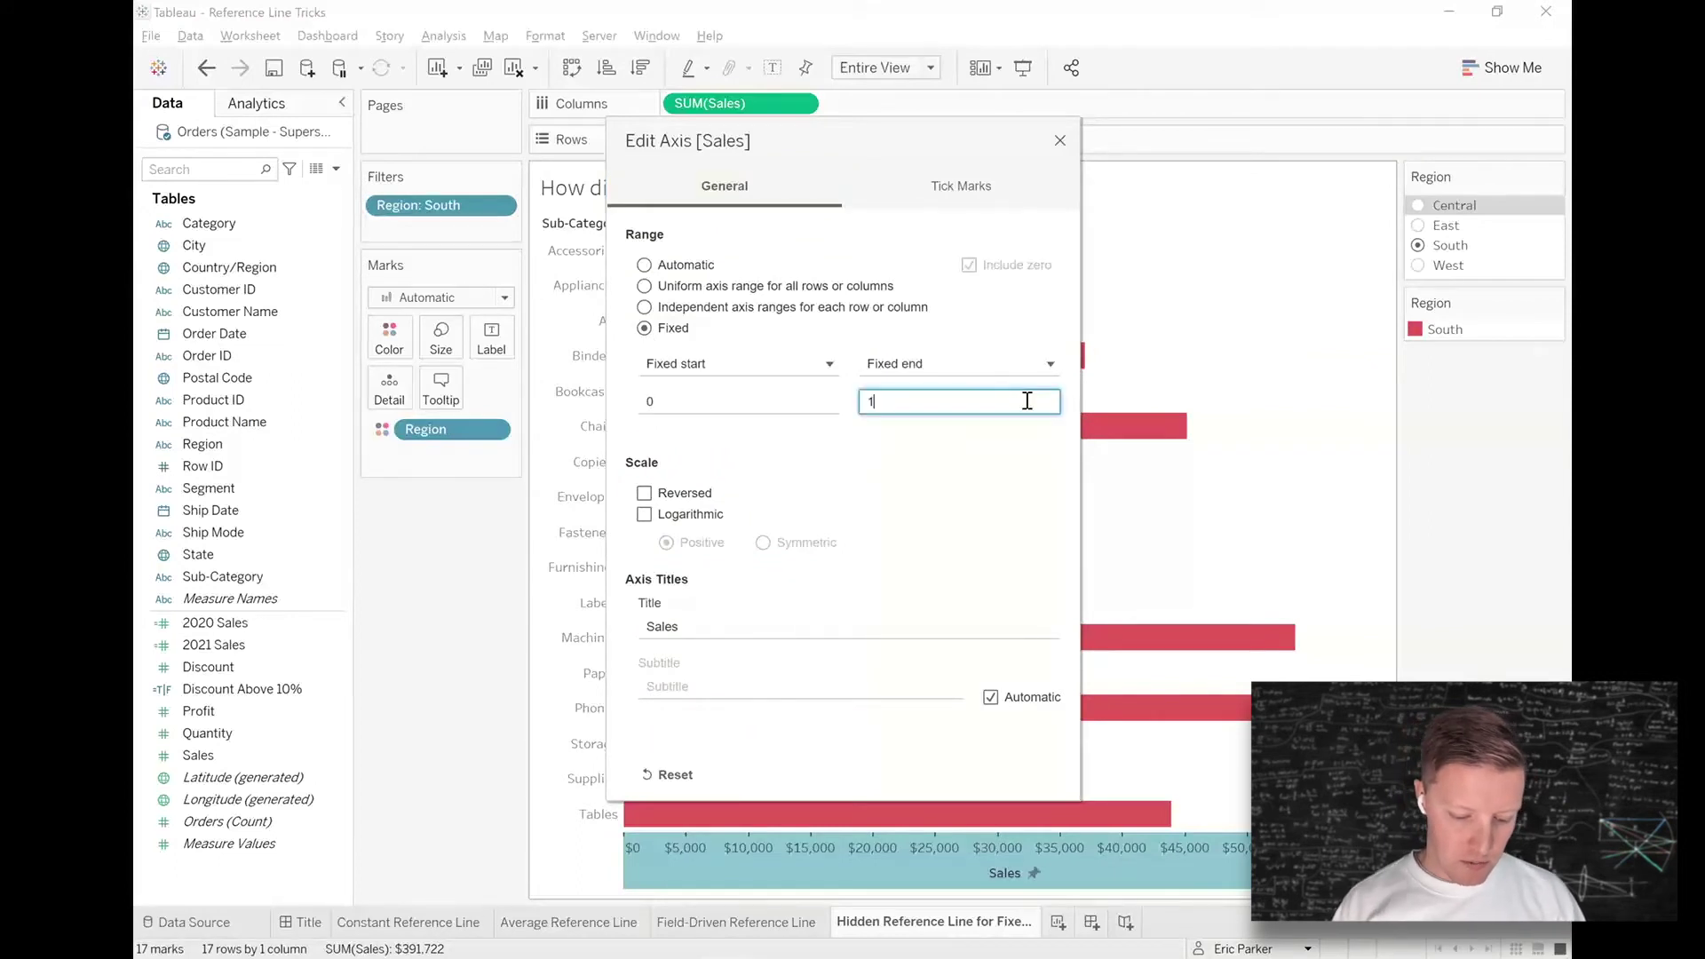
type("00000")
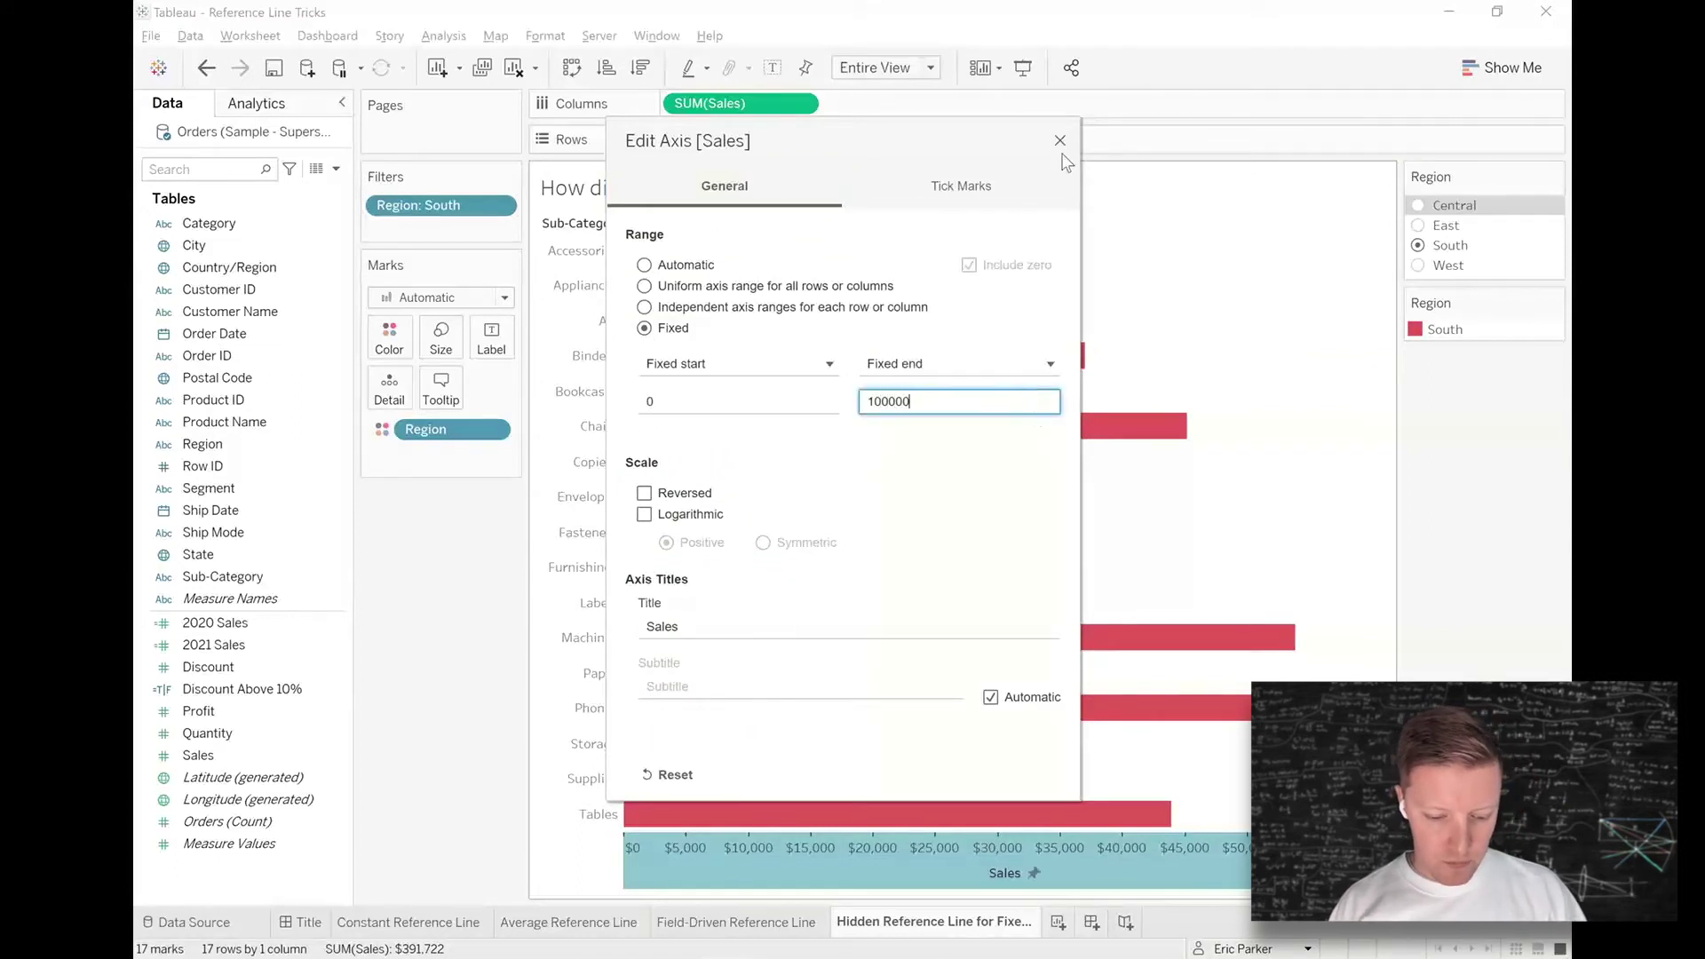
left_click(1061, 140)
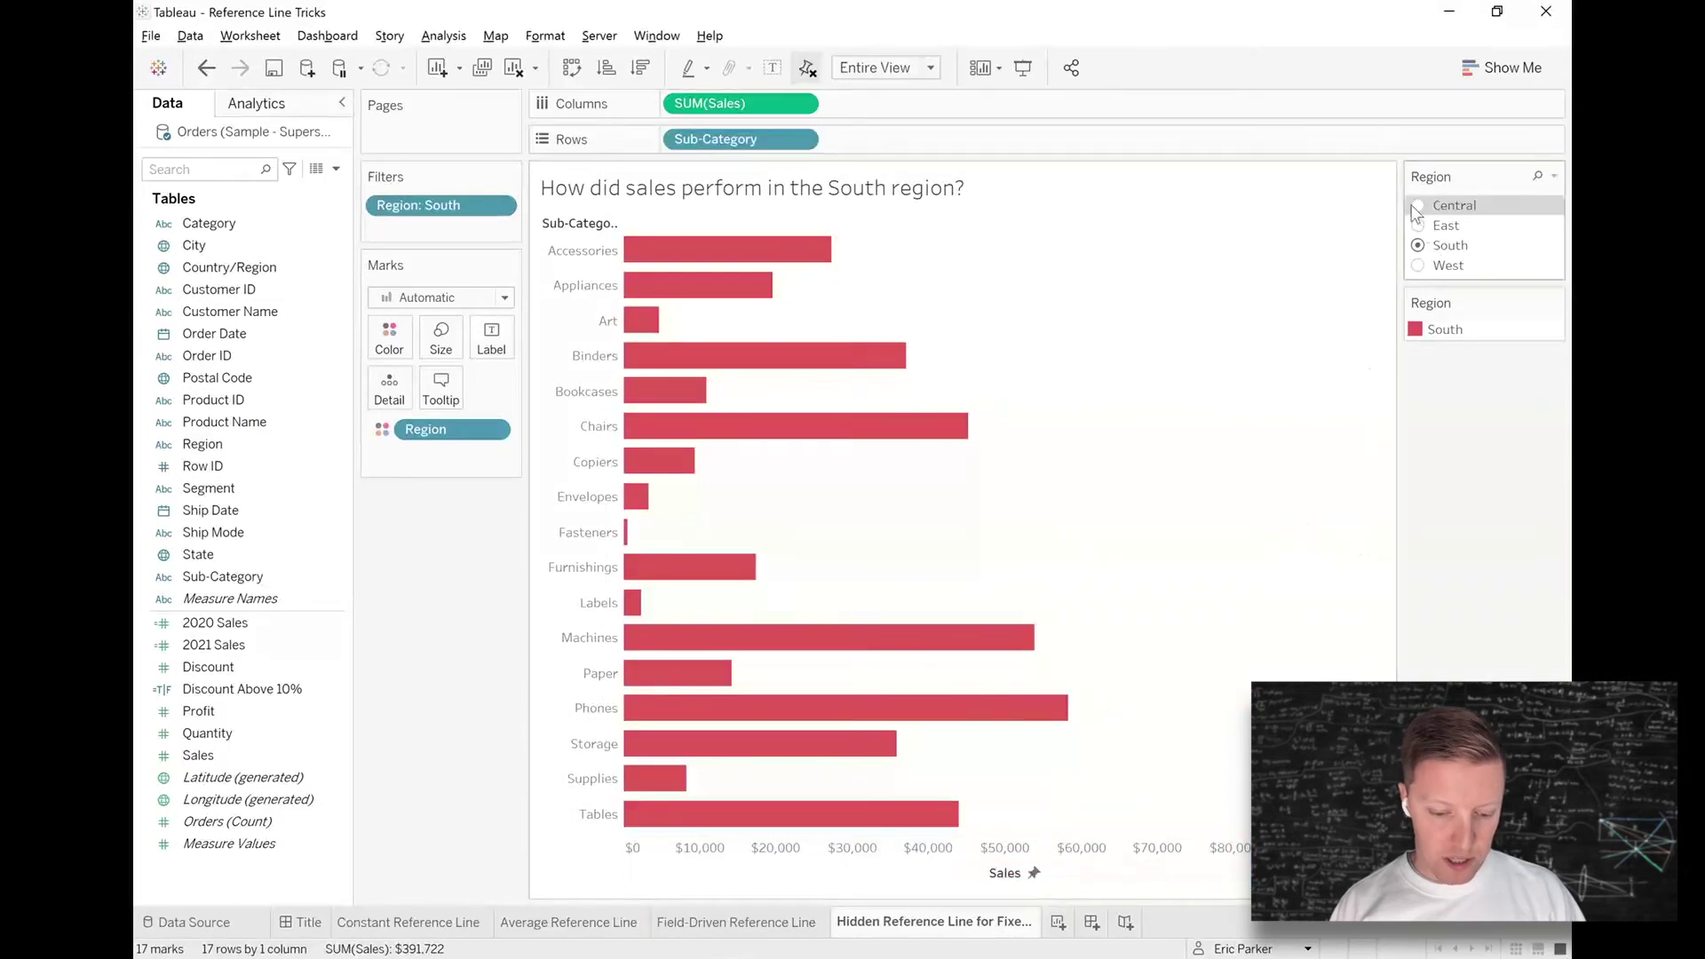
- Compare the fixed axis across the Central, East and West regions
left_click(1419, 206)
left_click(1419, 227)
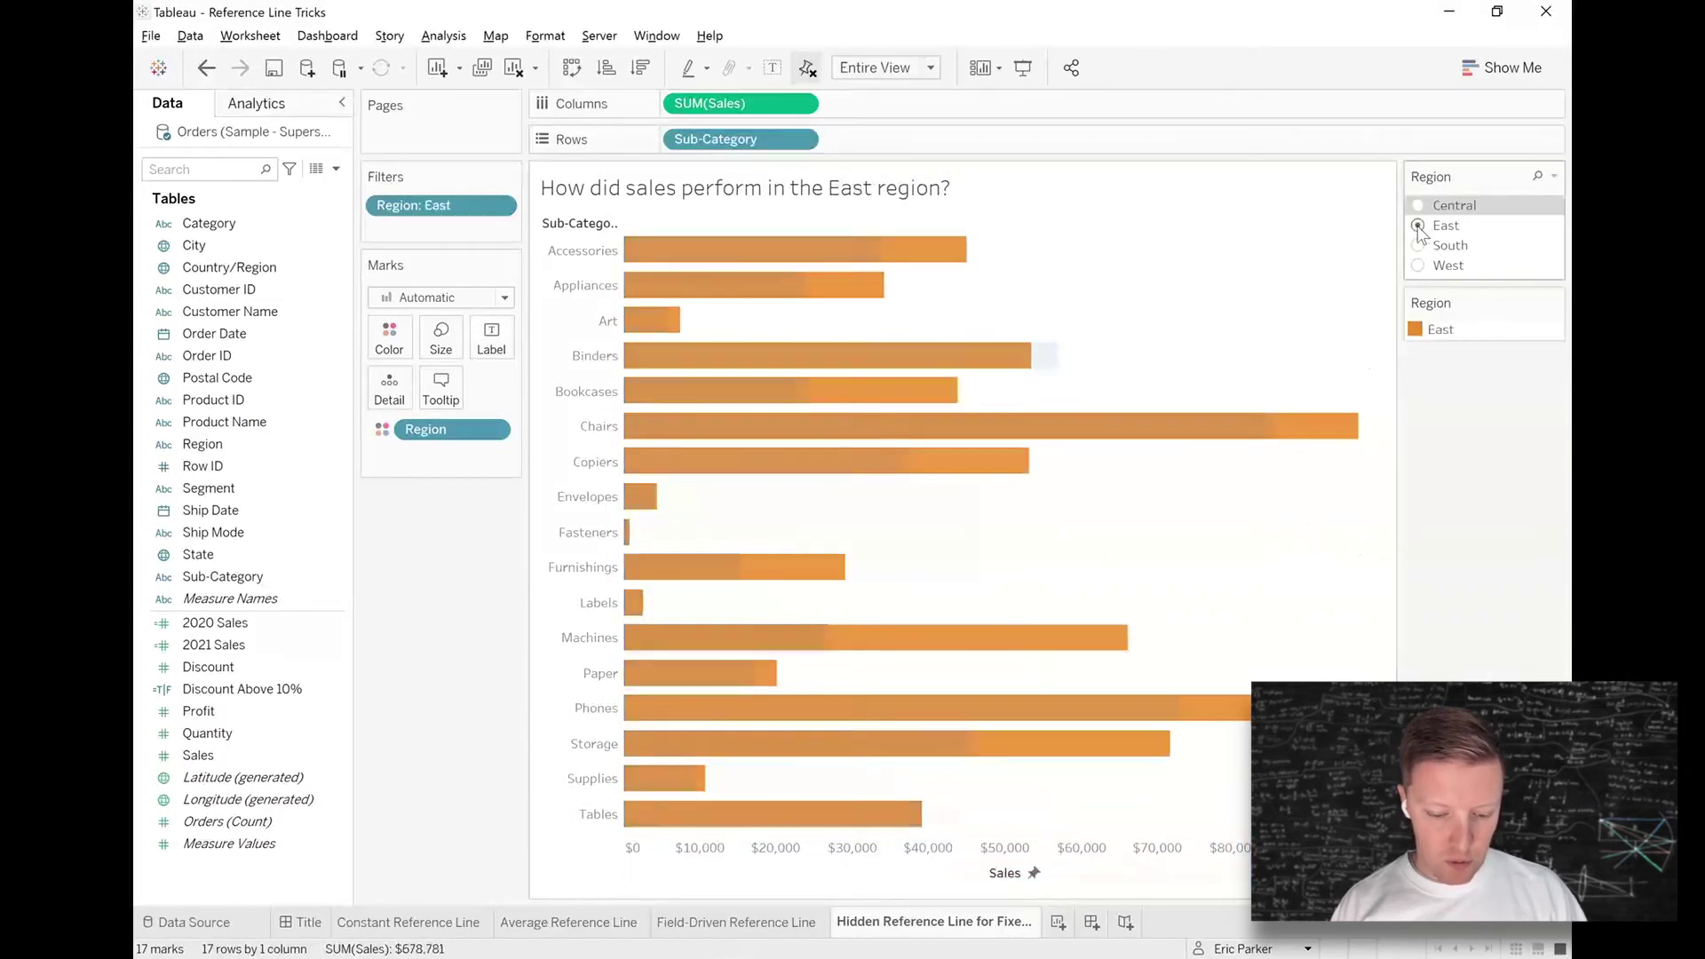
left_click(1419, 265)
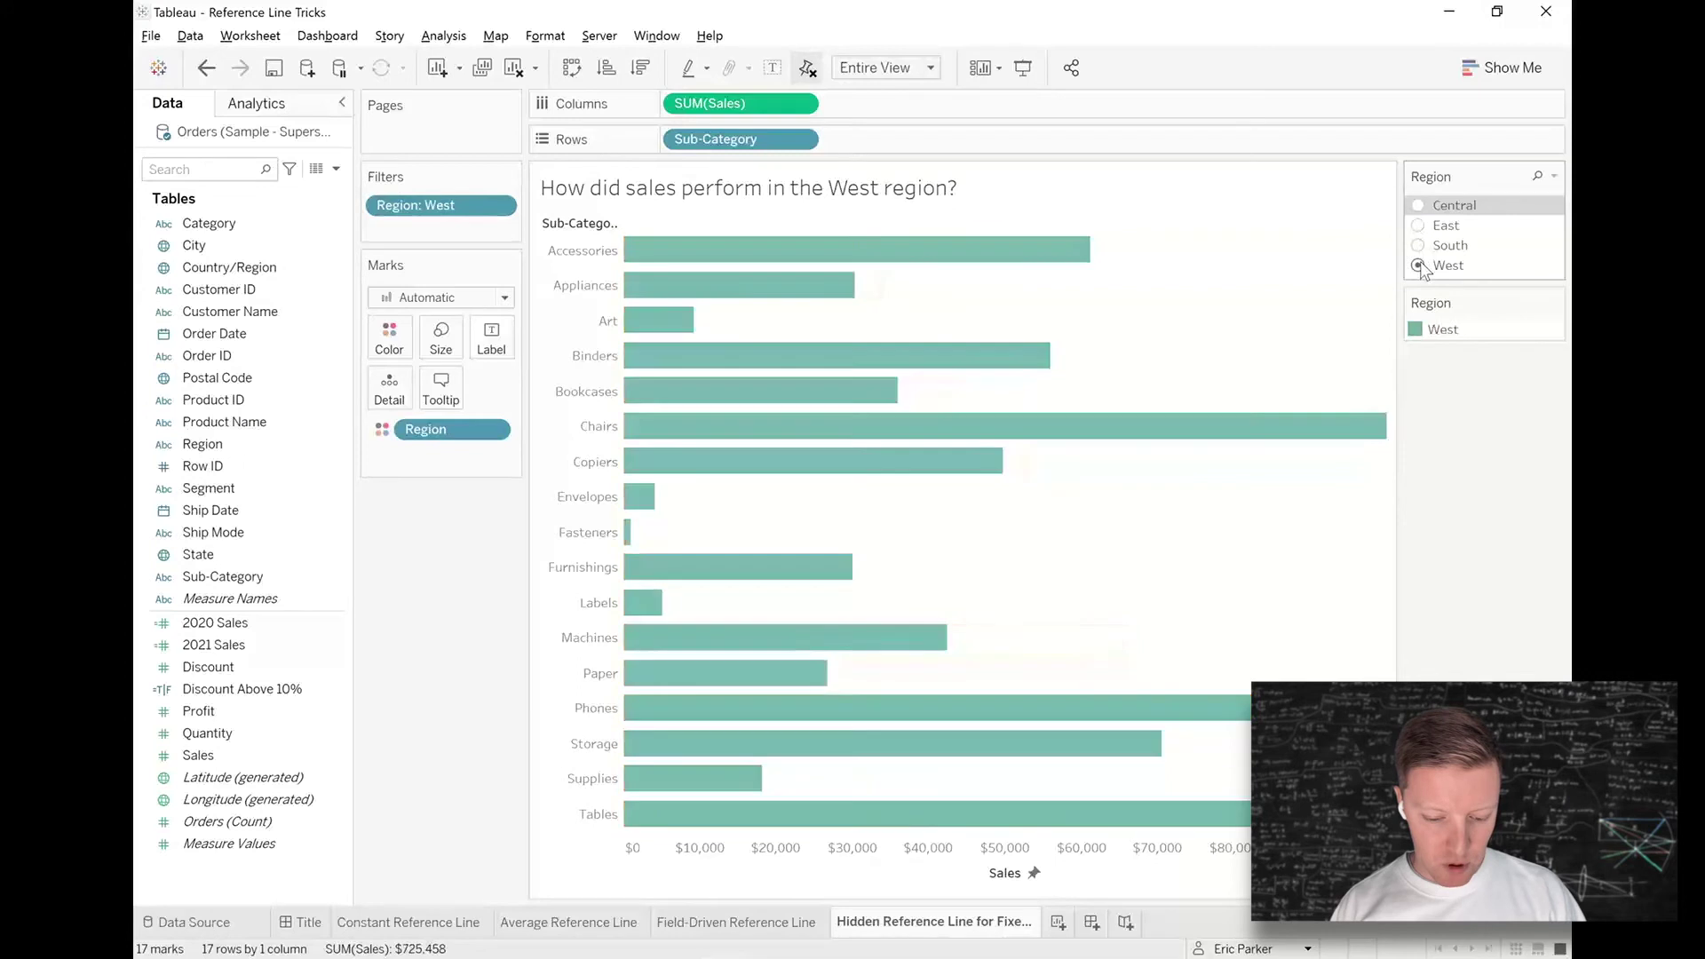
left_click(1279, 441)
left_click(1279, 441)
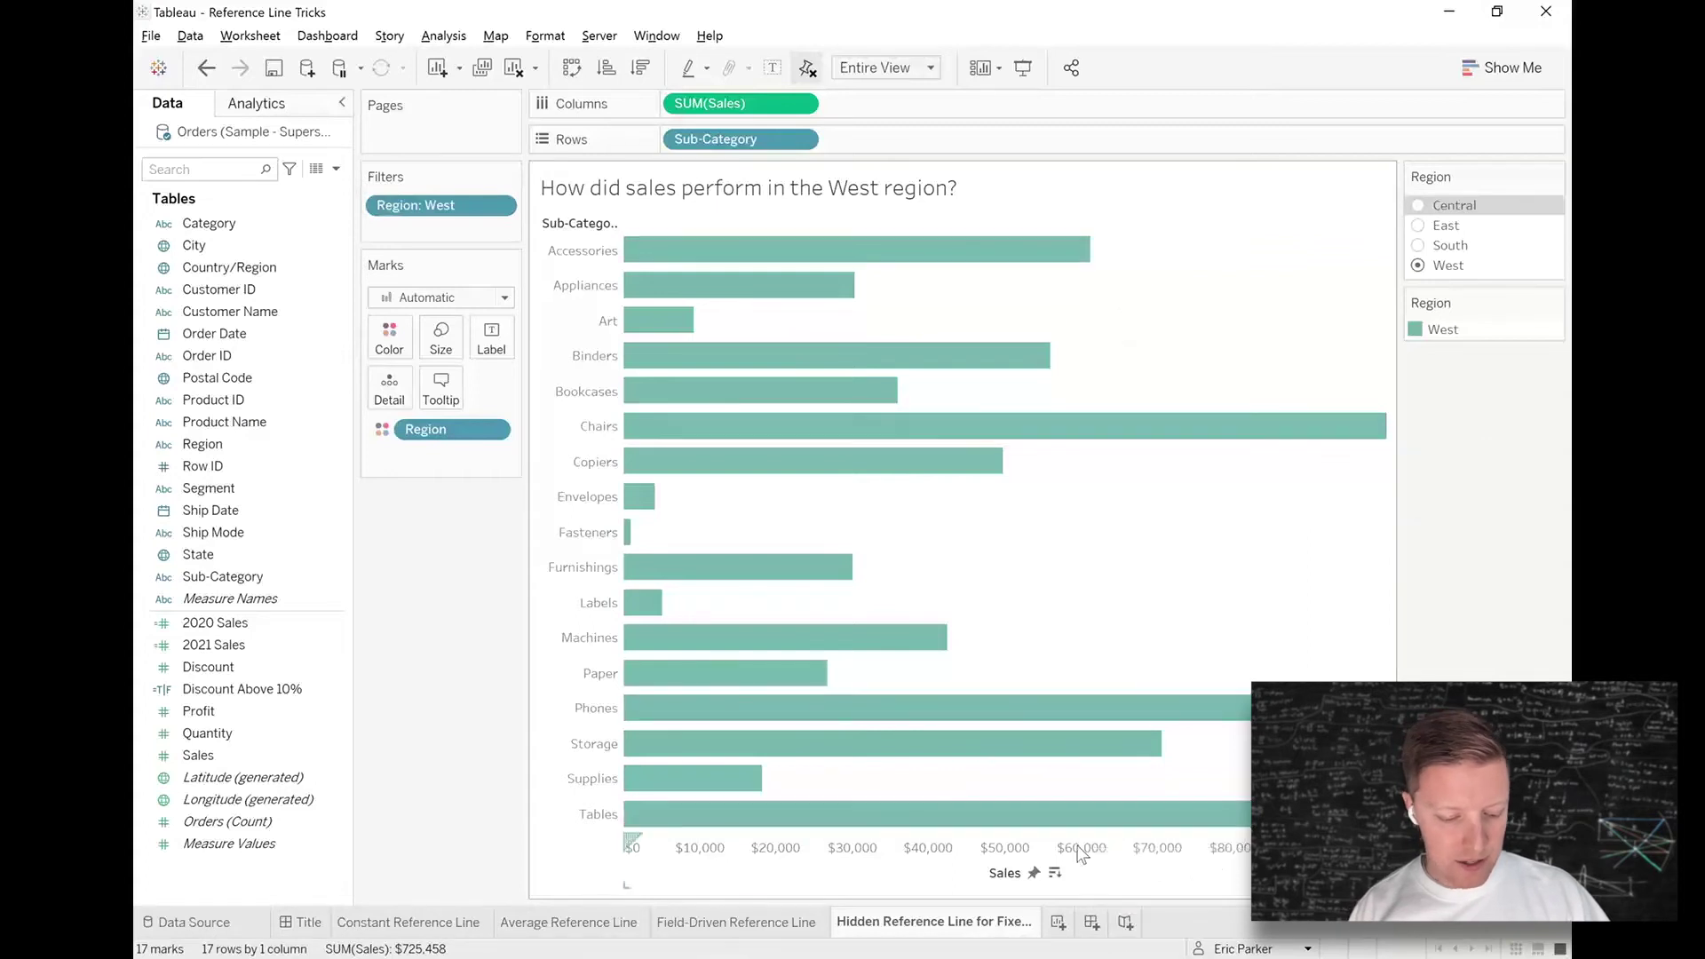
- Return the Sales axis range to Automatic in Edit Axis
right_click(1102, 870)
left_click(1139, 700)
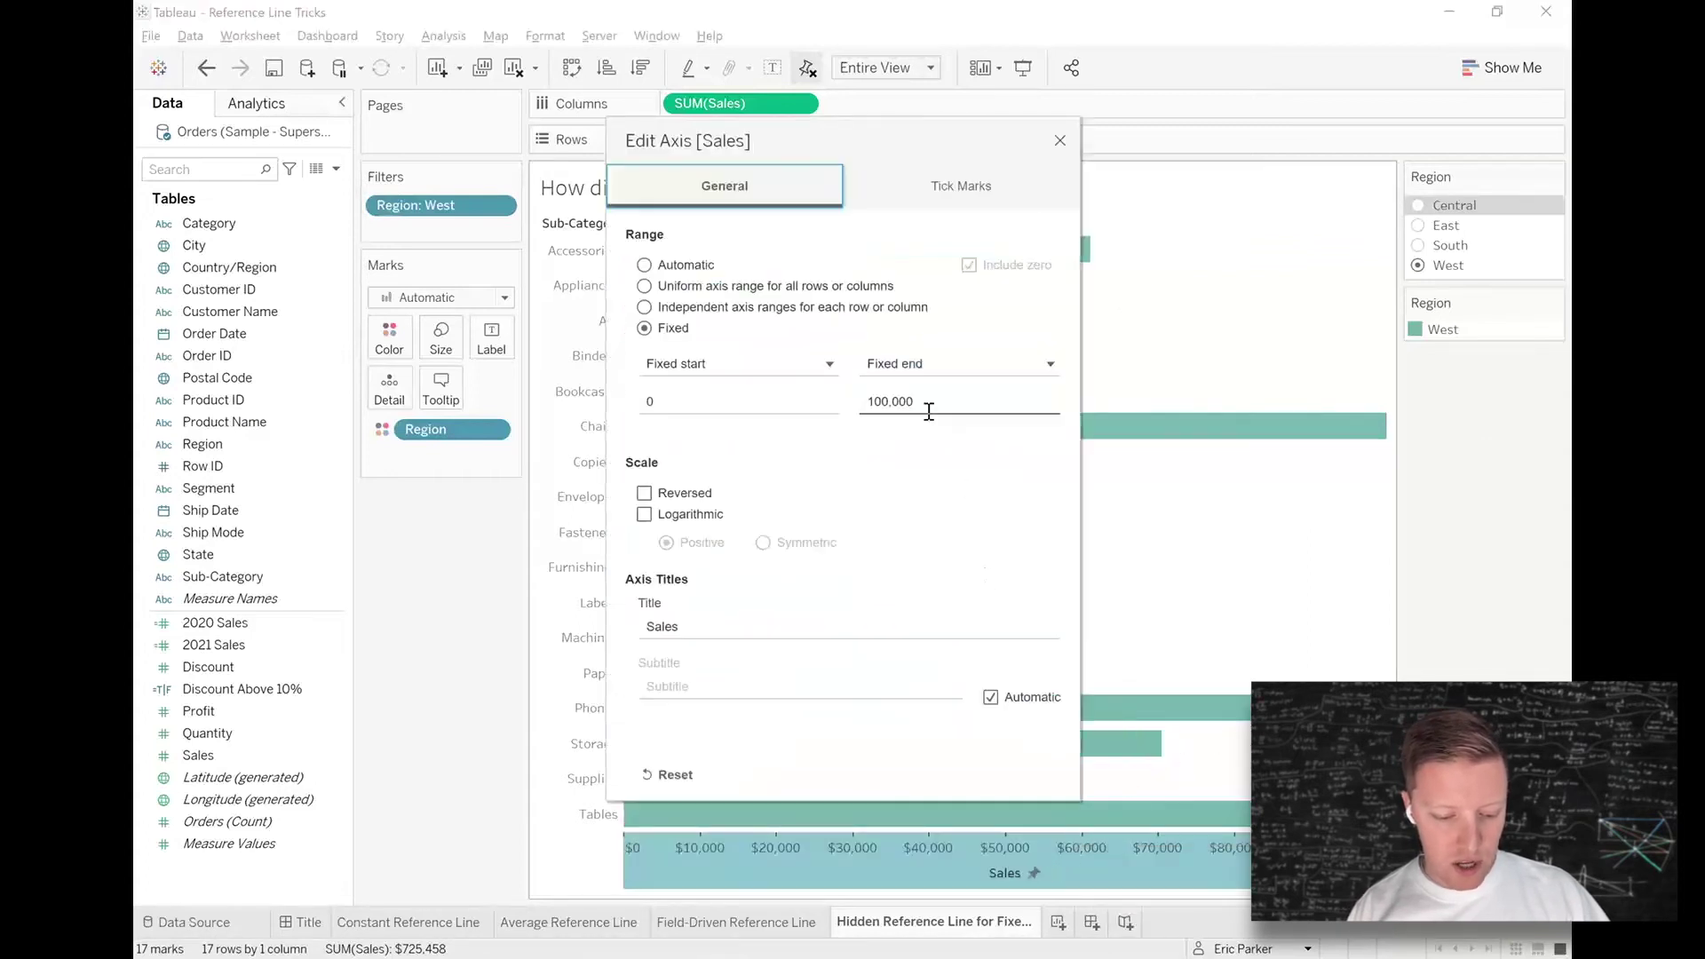
left_click(897, 363)
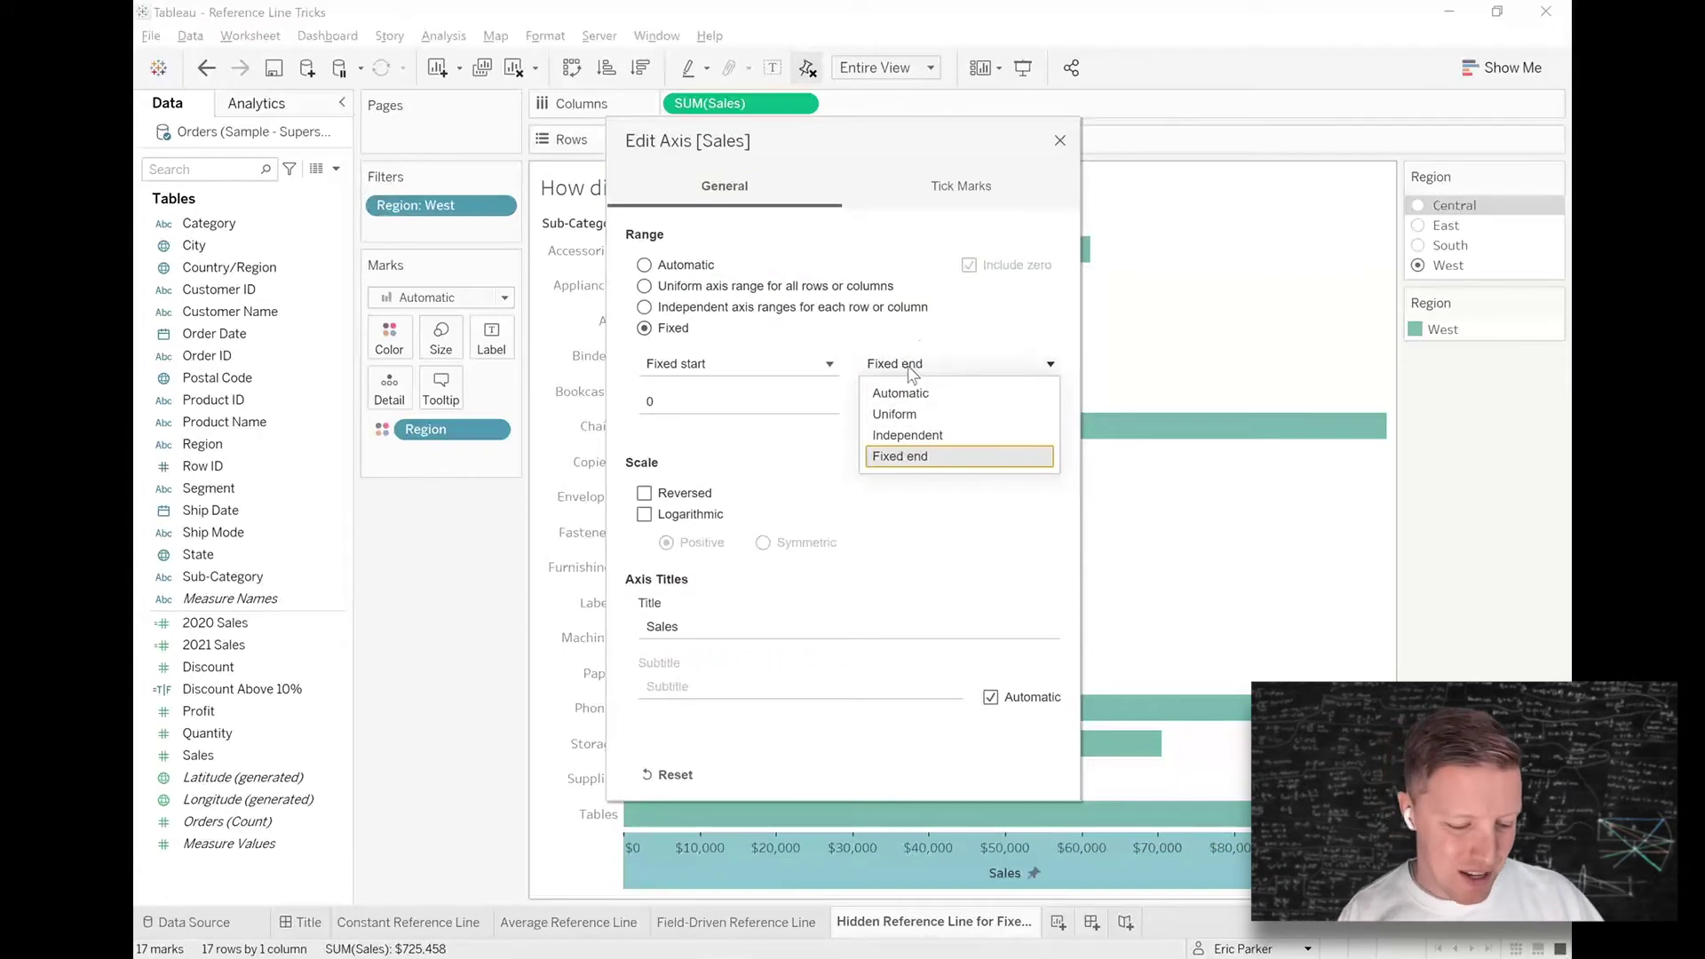
left_click(646, 269)
left_click(645, 266)
left_click(1059, 140)
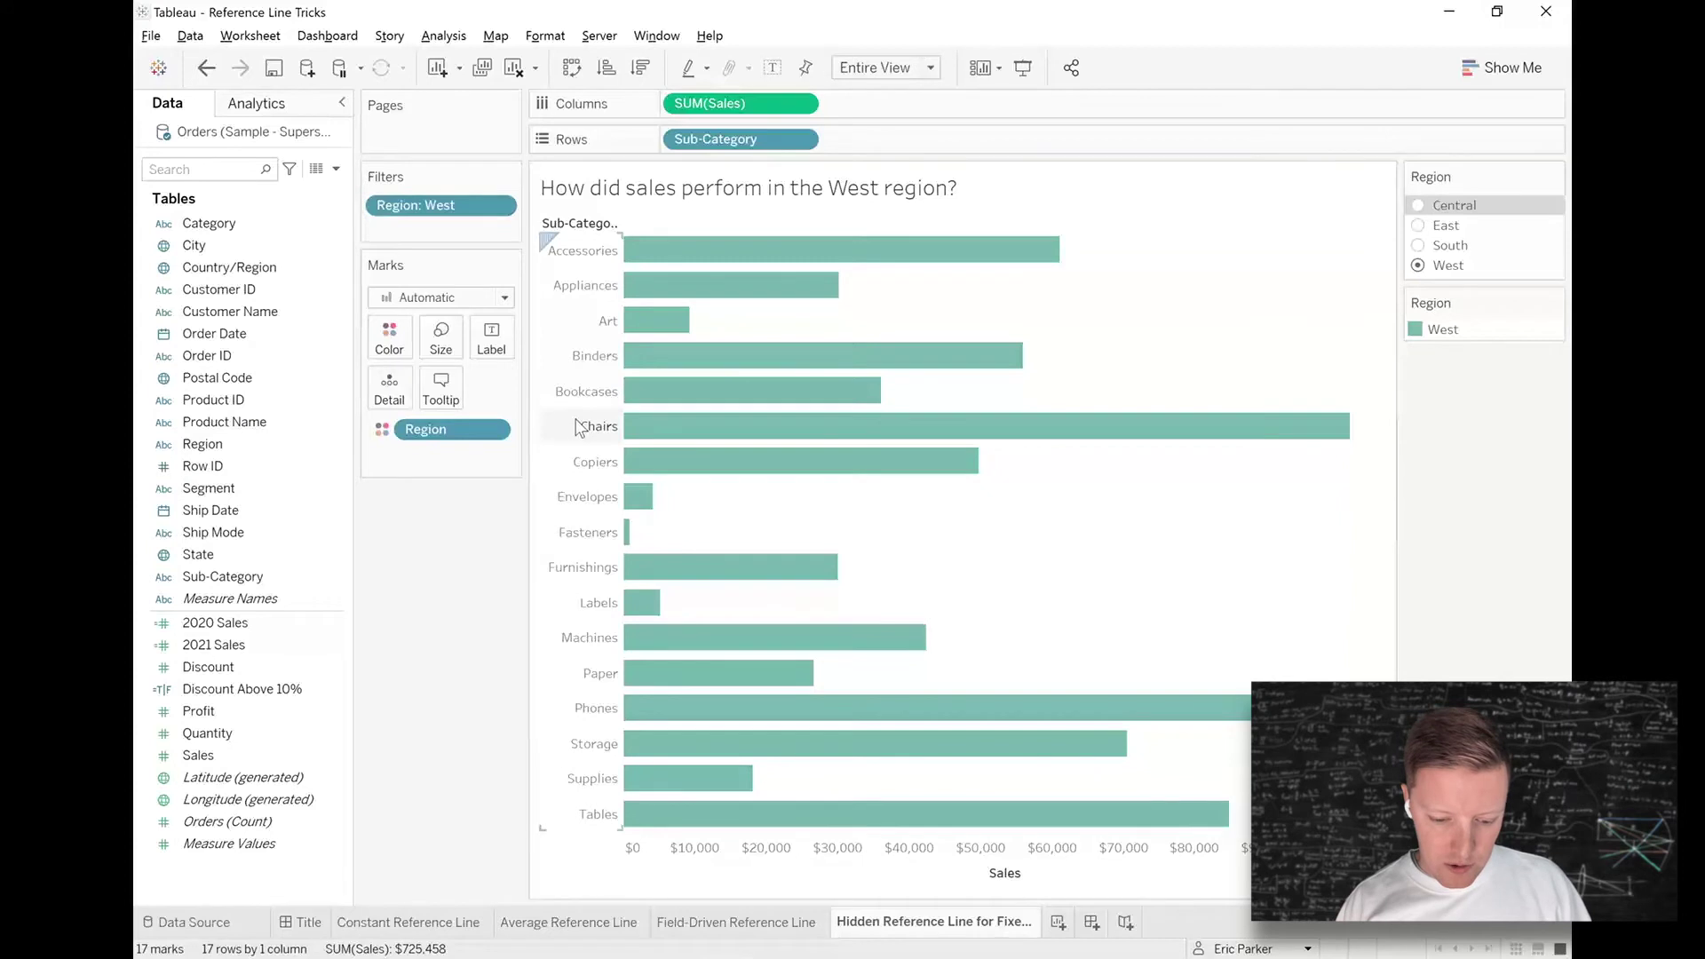
left_click(1419, 205)
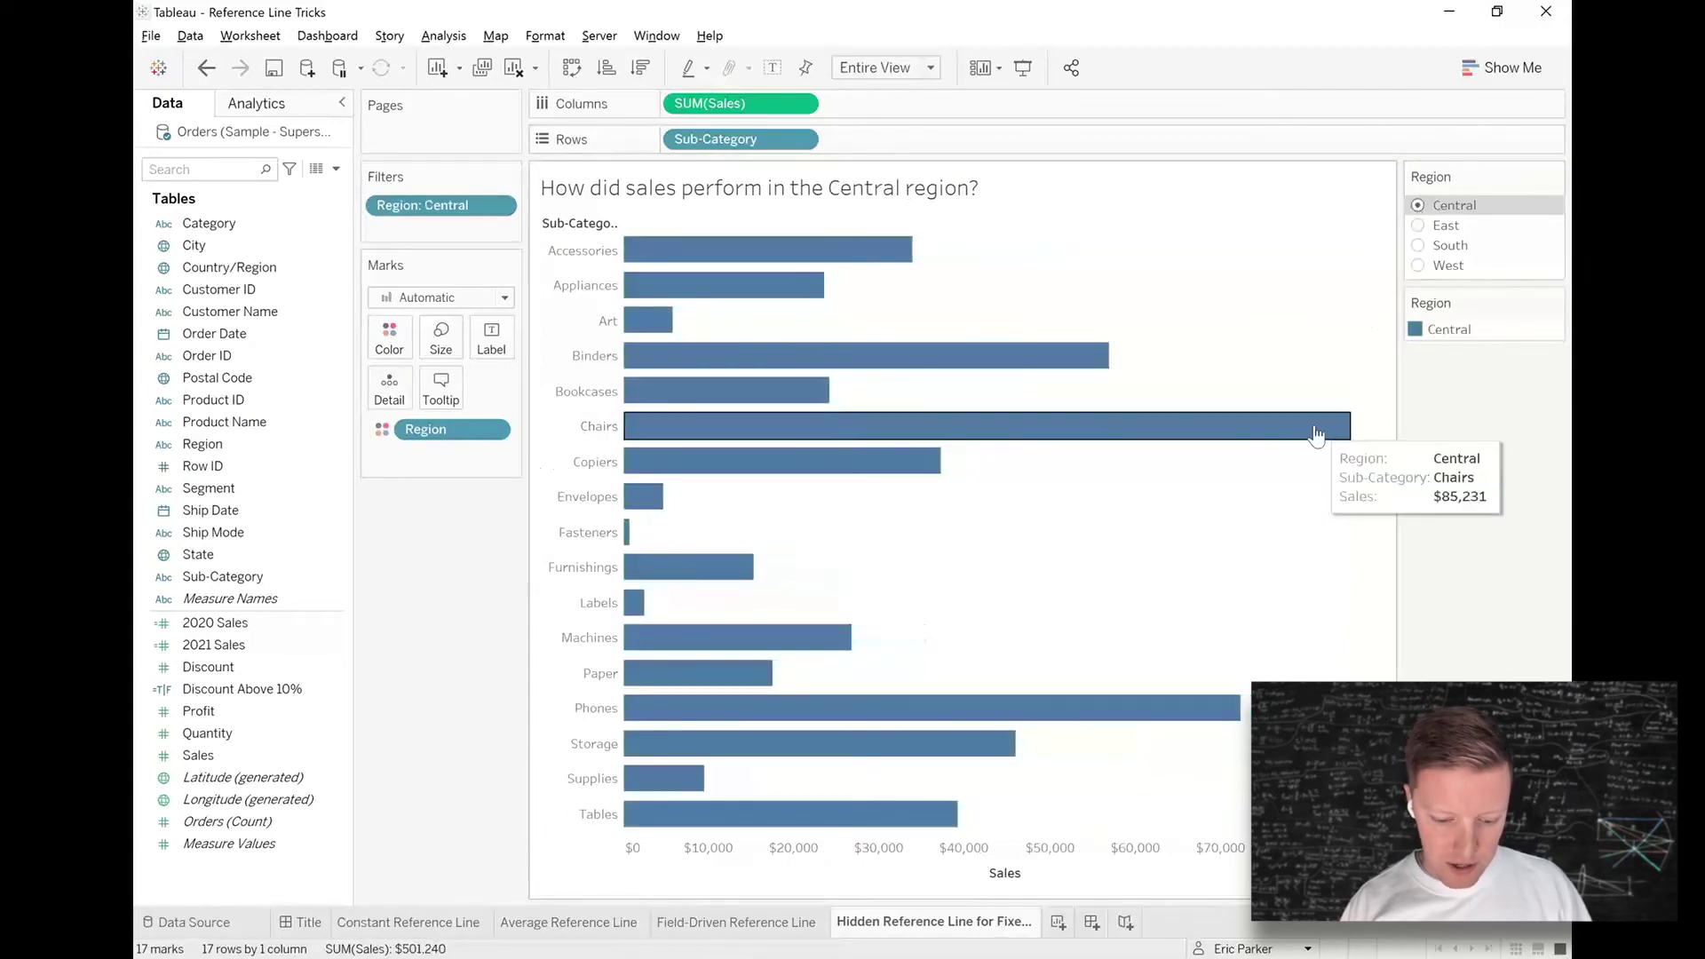
left_click(1418, 226)
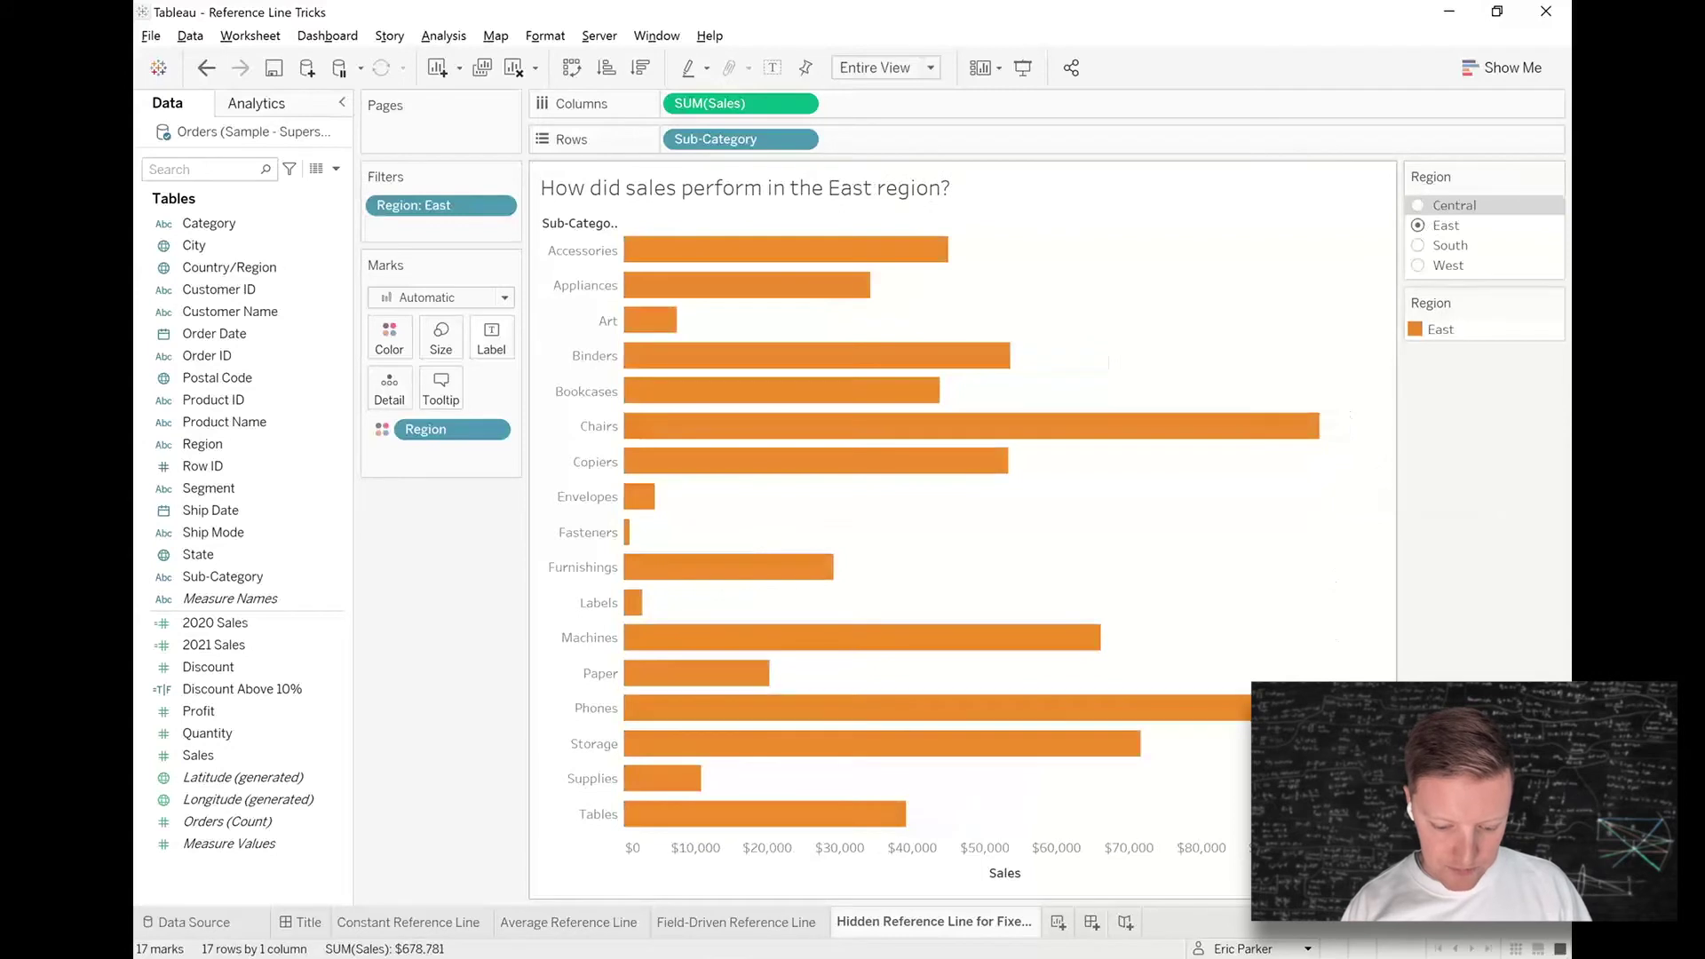
left_click(1418, 246)
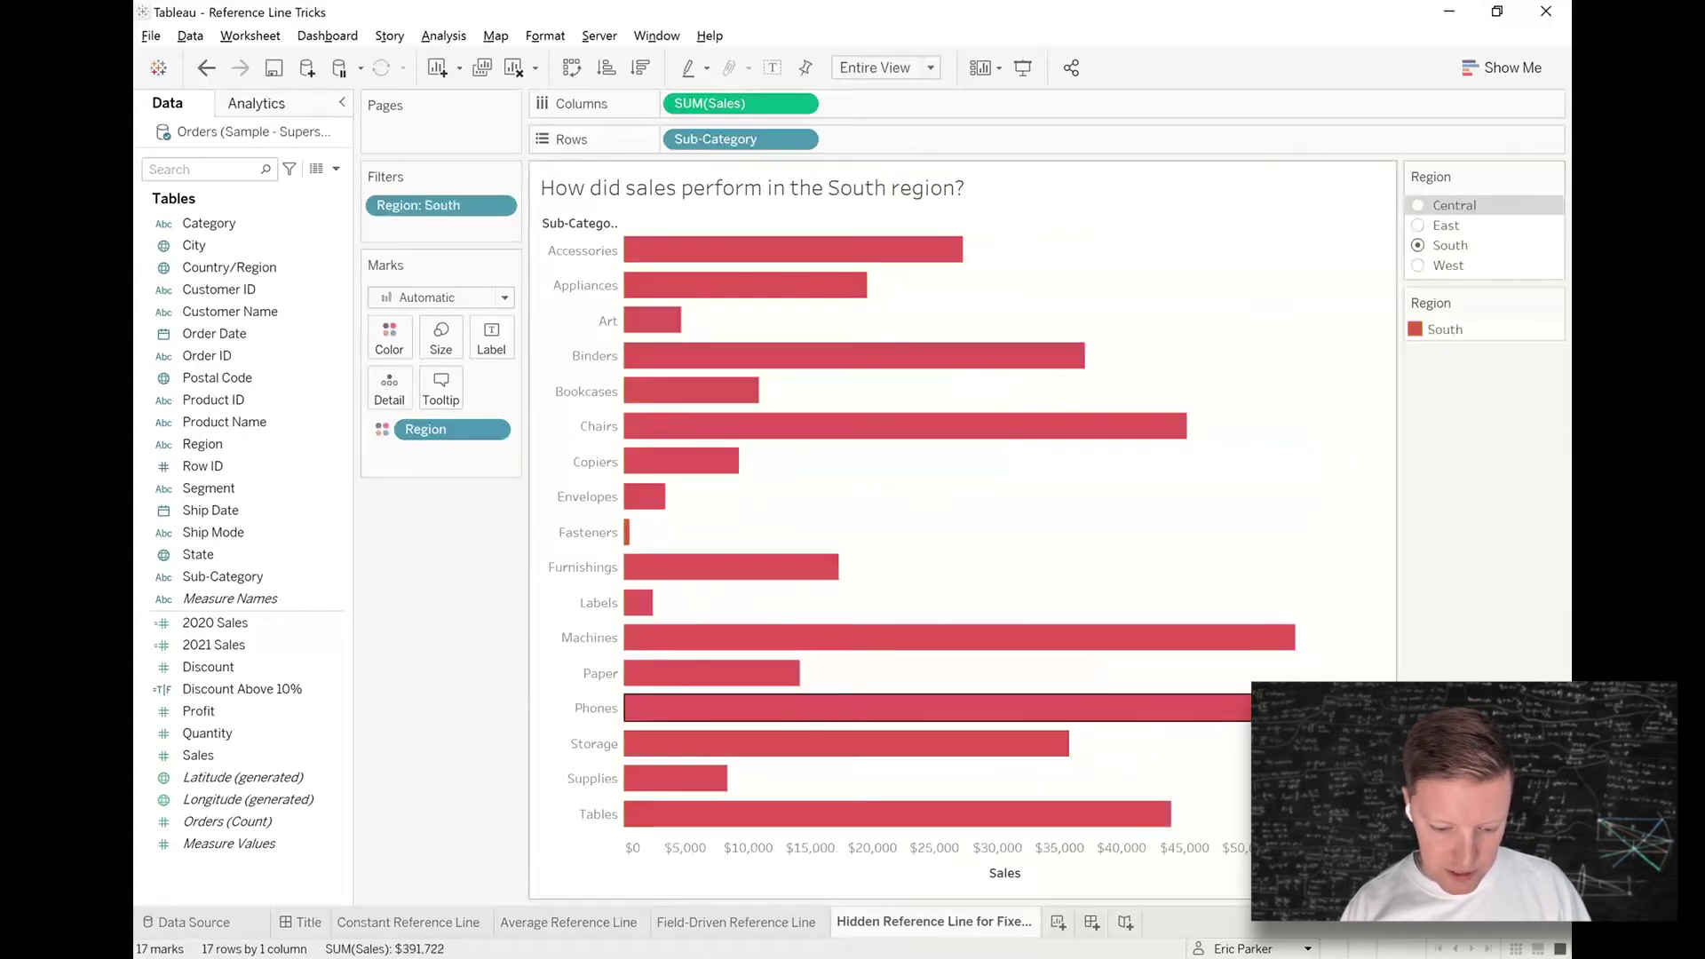
left_click(1418, 266)
mouse_move(1332, 446)
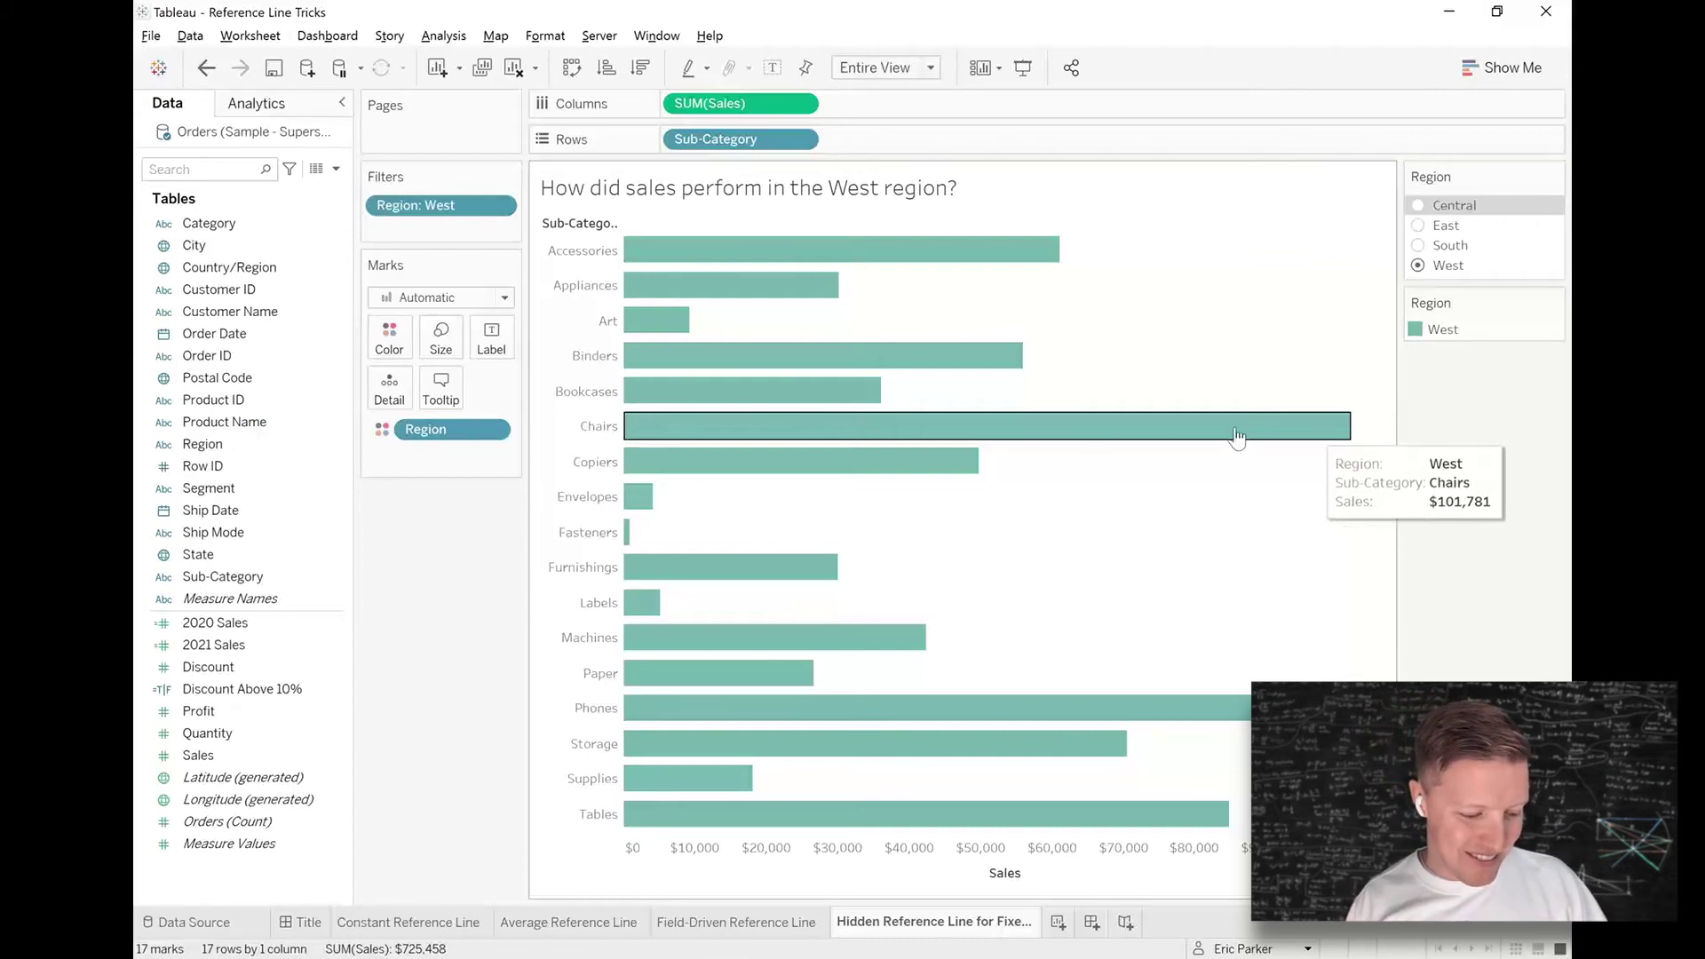
left_click(336, 169)
- Create a new calculated field named 'Region/Sub-Category Hidden Ref Line'
left_click(324, 184)
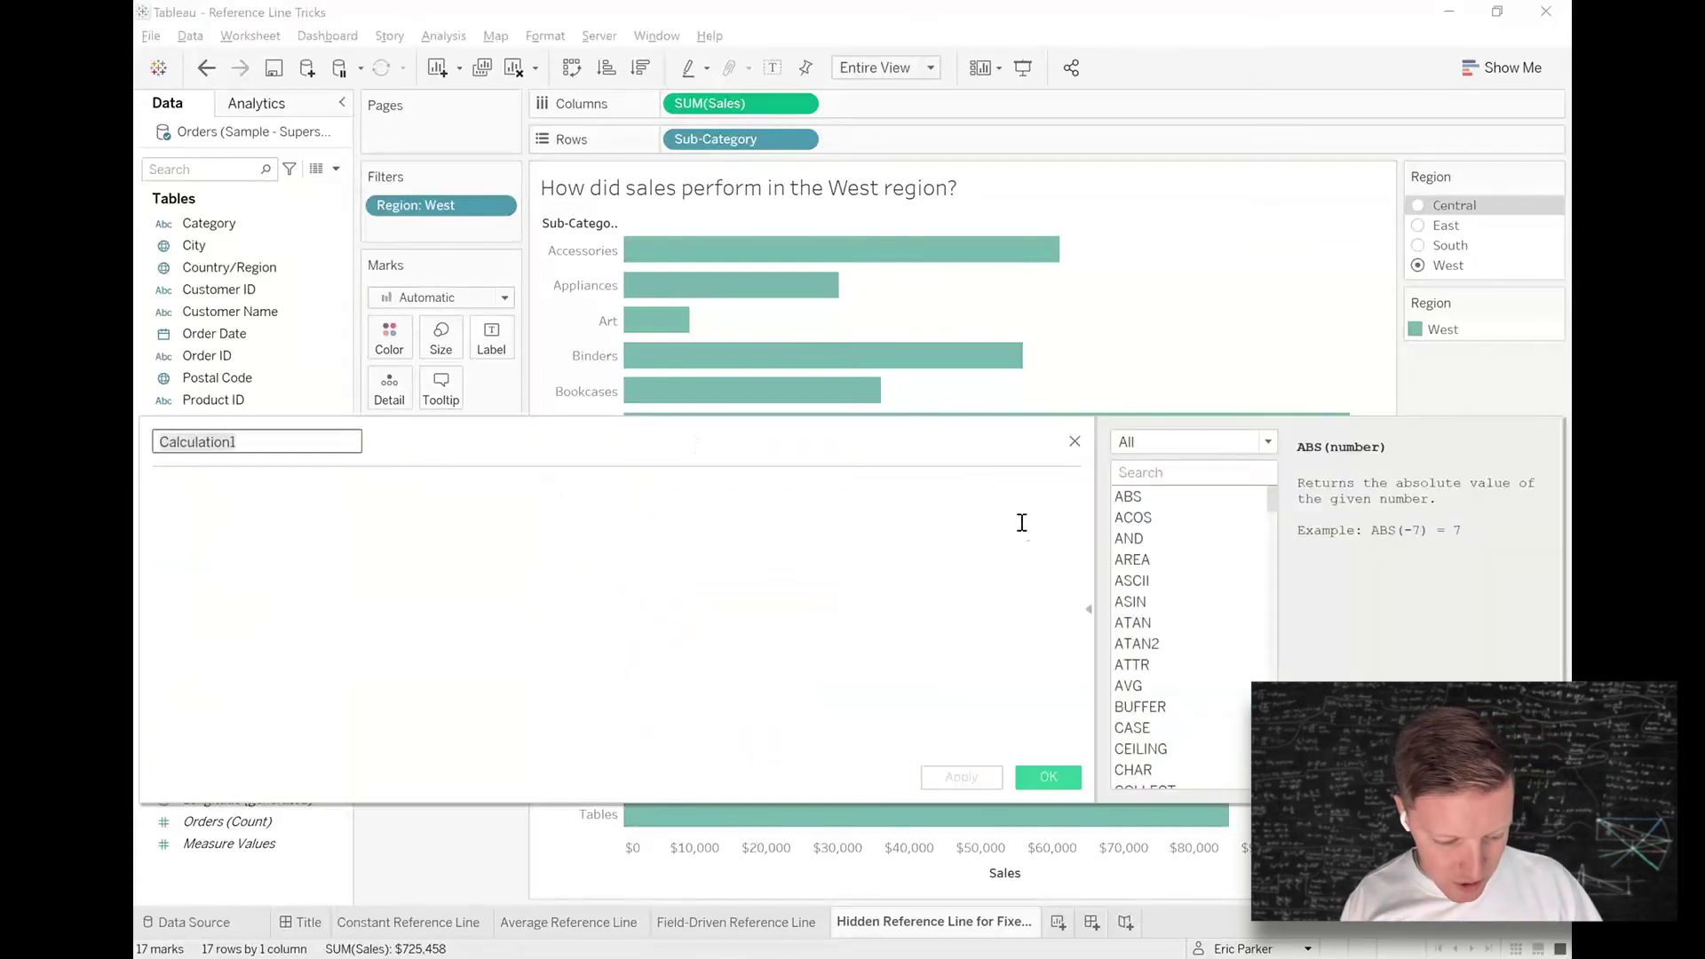
left_click(1090, 607)
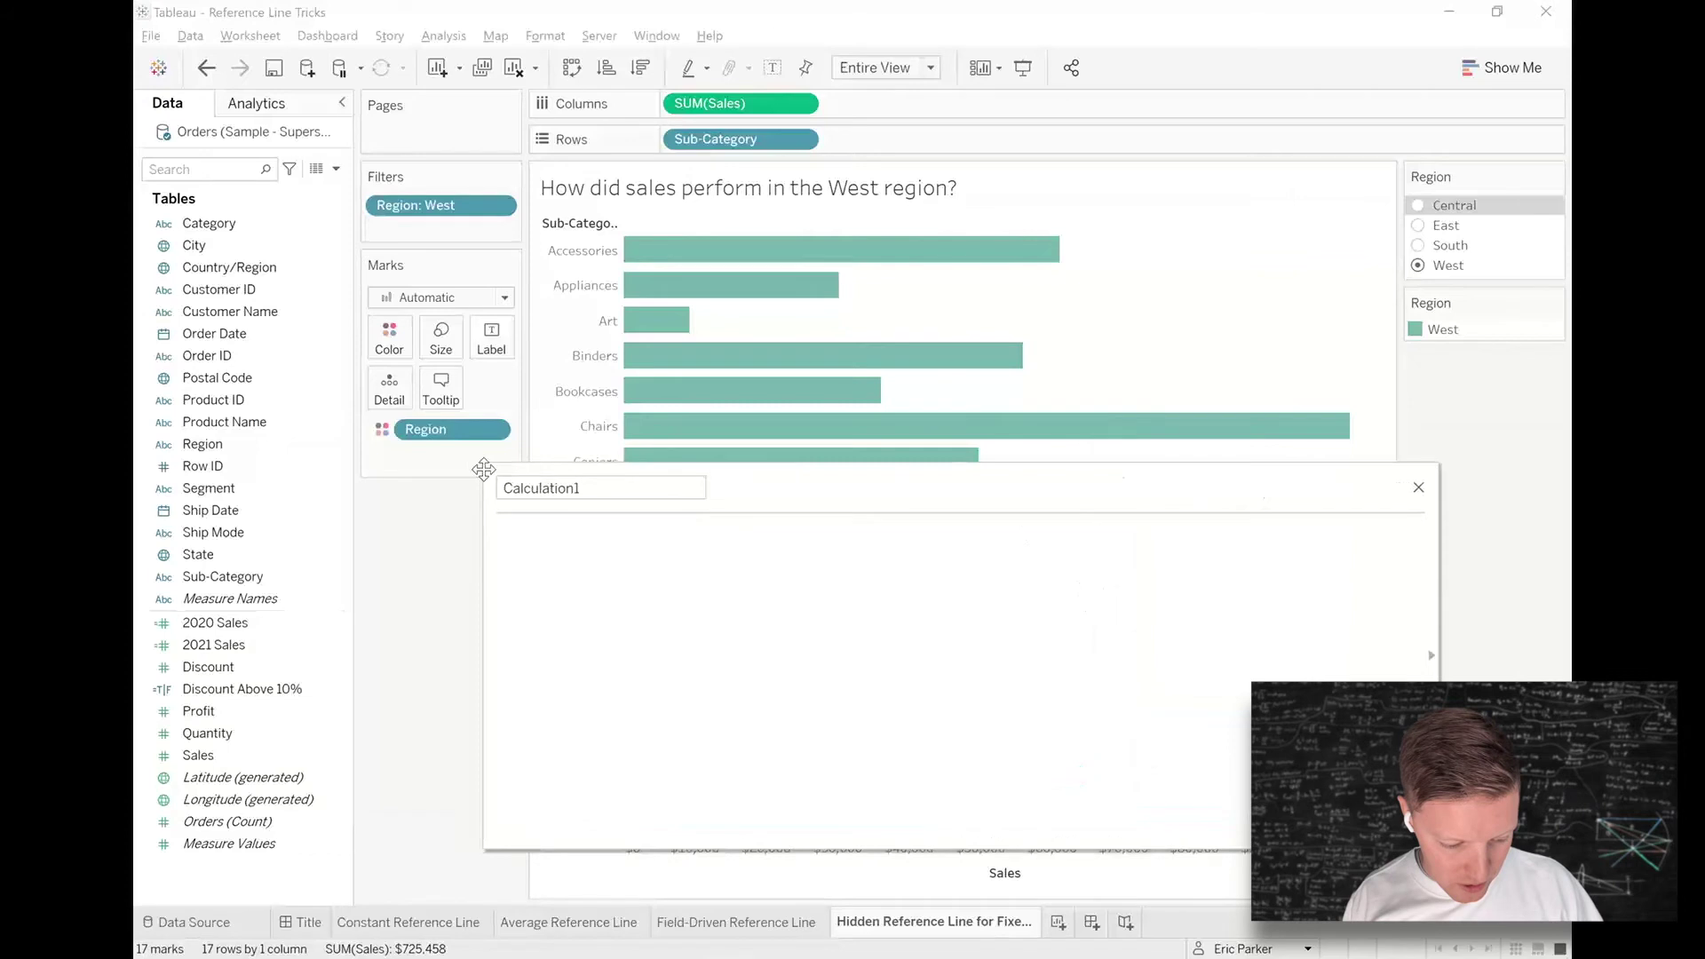
left_click(544, 491)
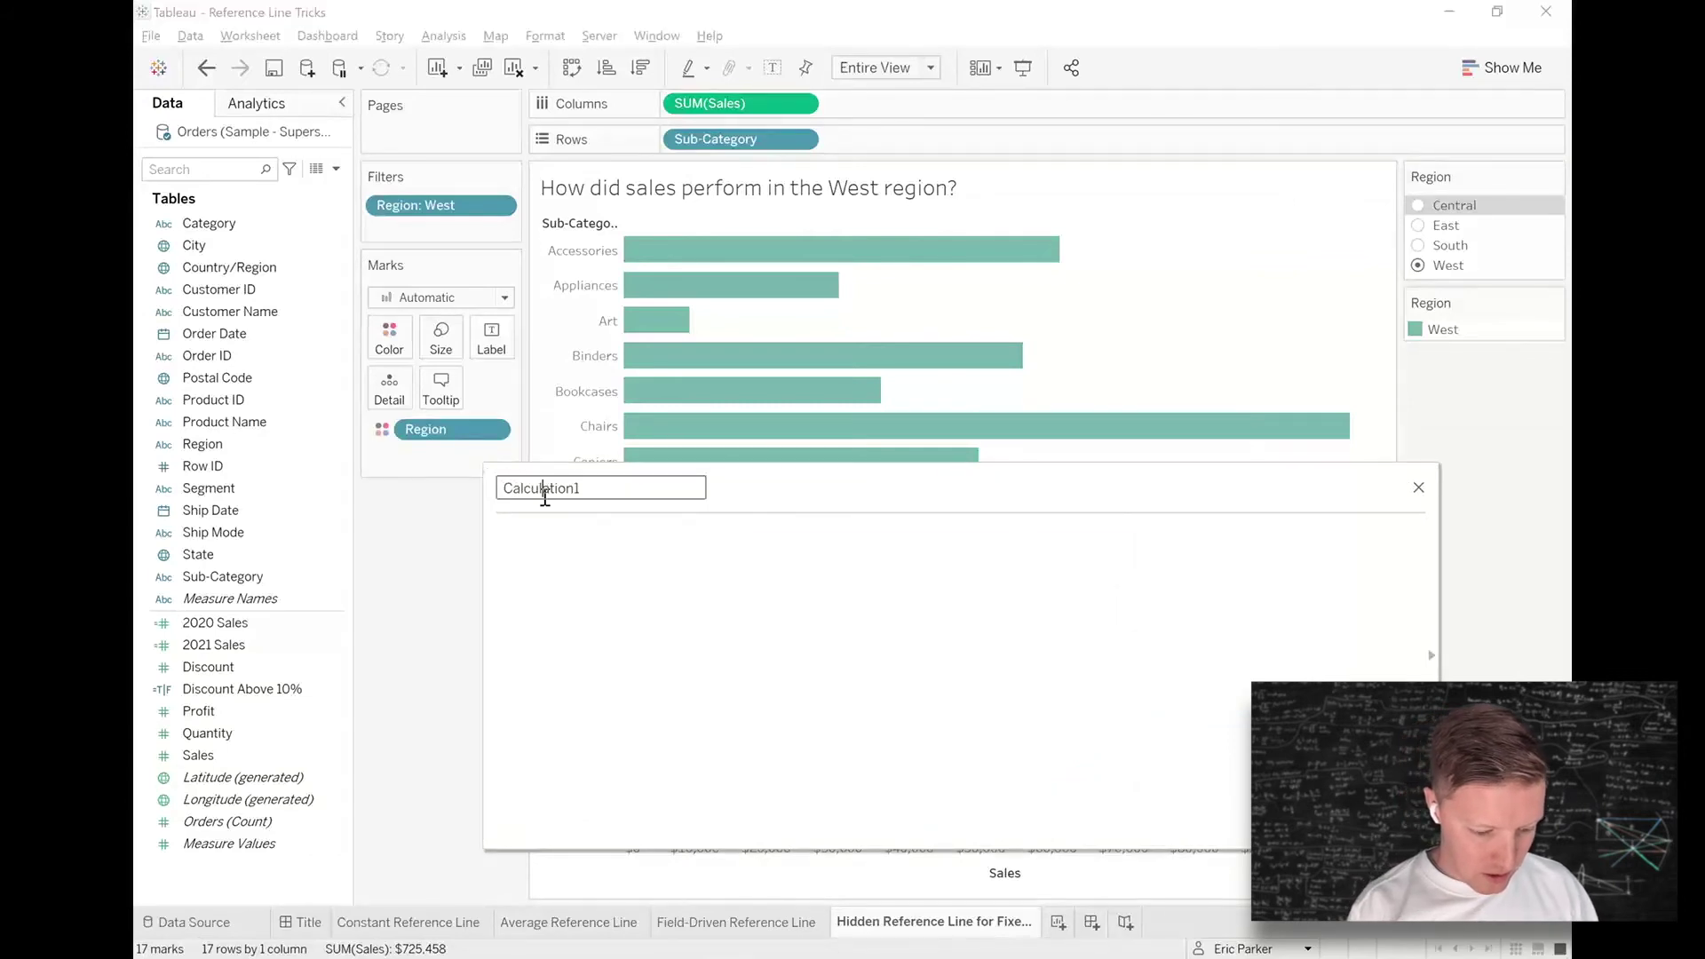
double_click(544, 490)
type("Region")
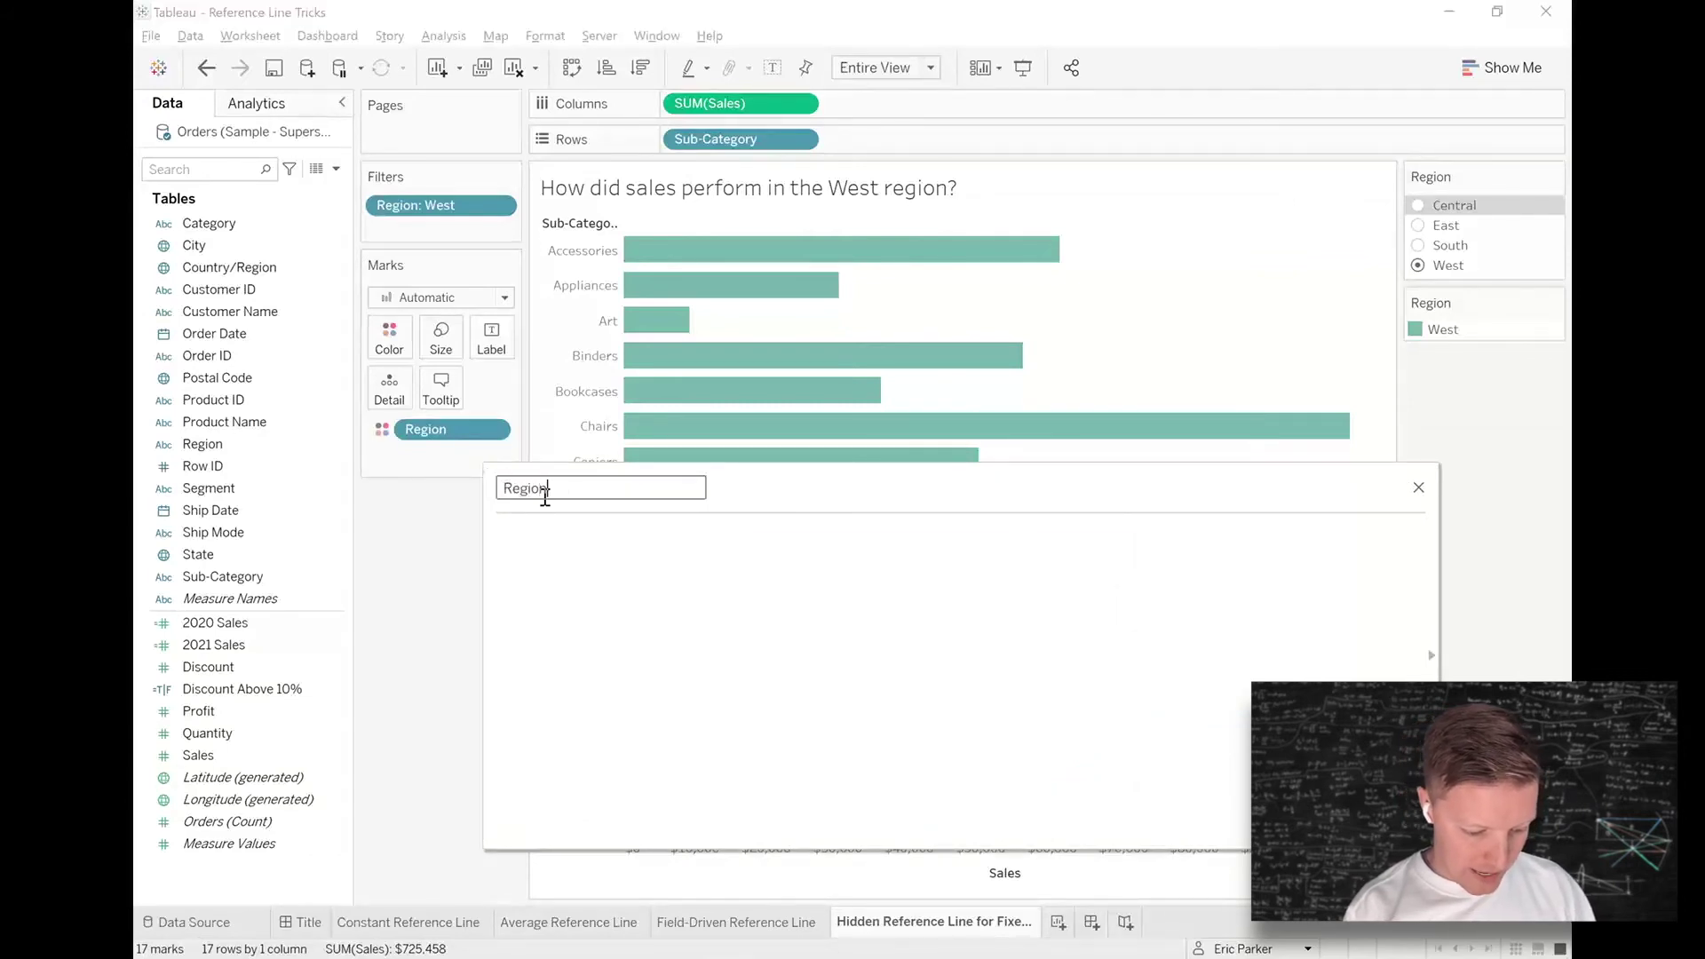
type("/Sub-Categ")
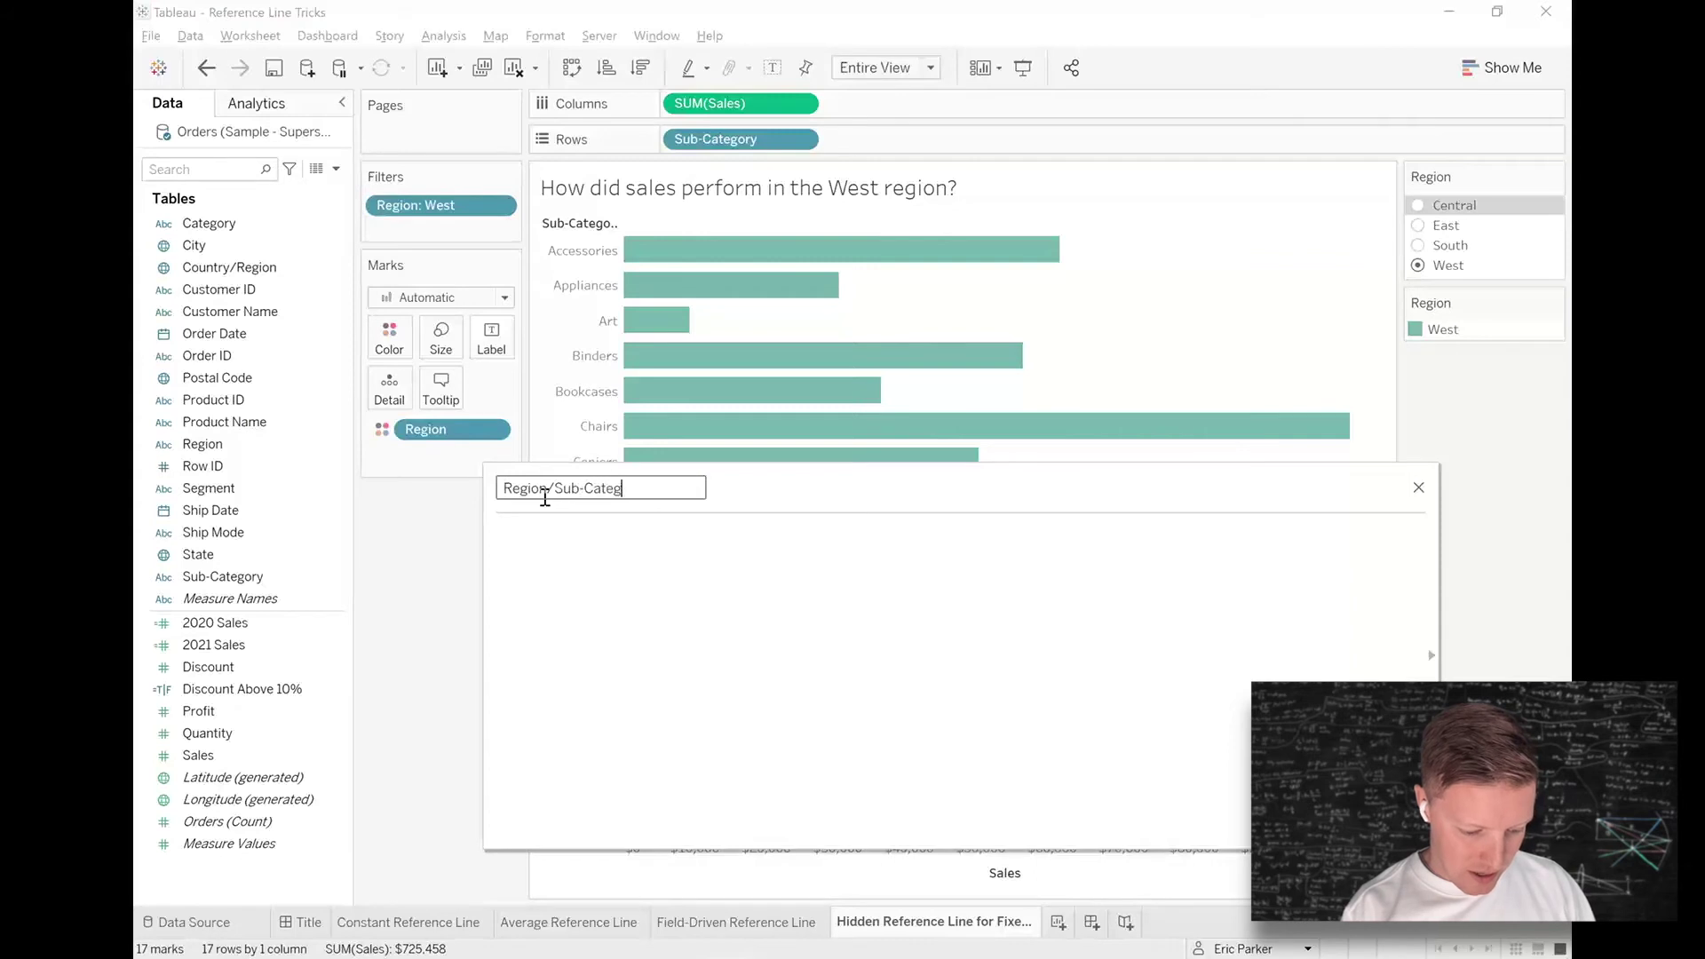
type("ory Hidden Ref Line")
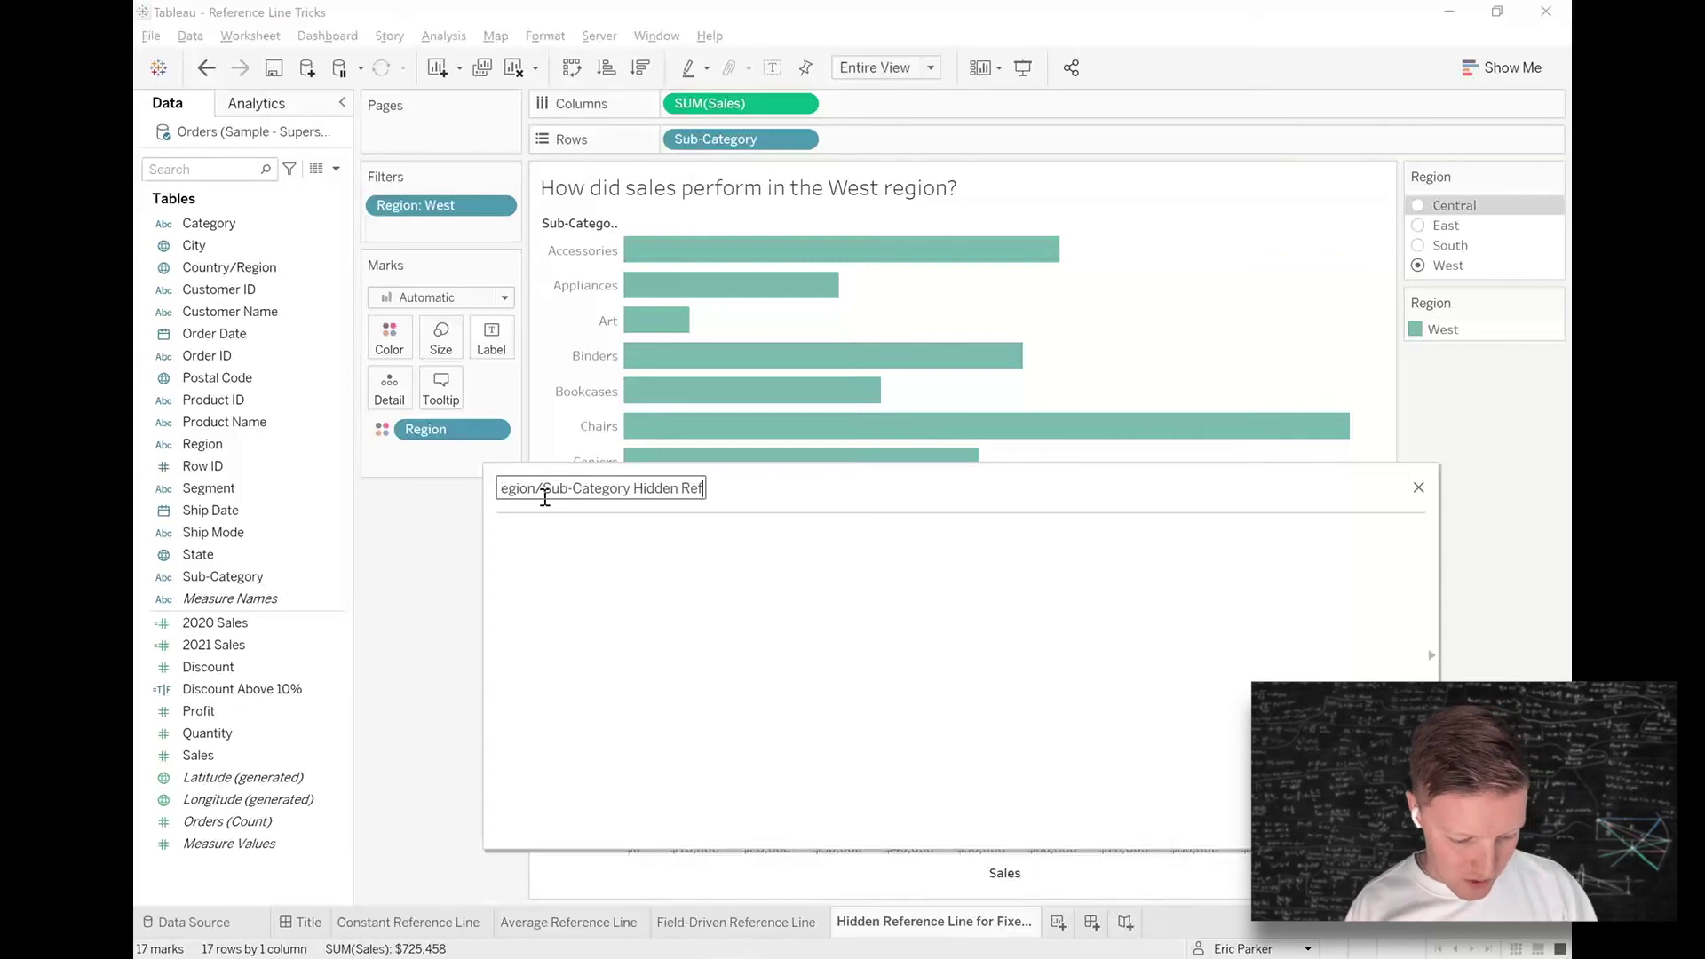
- Enter the formula { FIXED [Region],[Sub-Category]:SUM([Sales])} using autocomplete suggestions
left_click(647, 609)
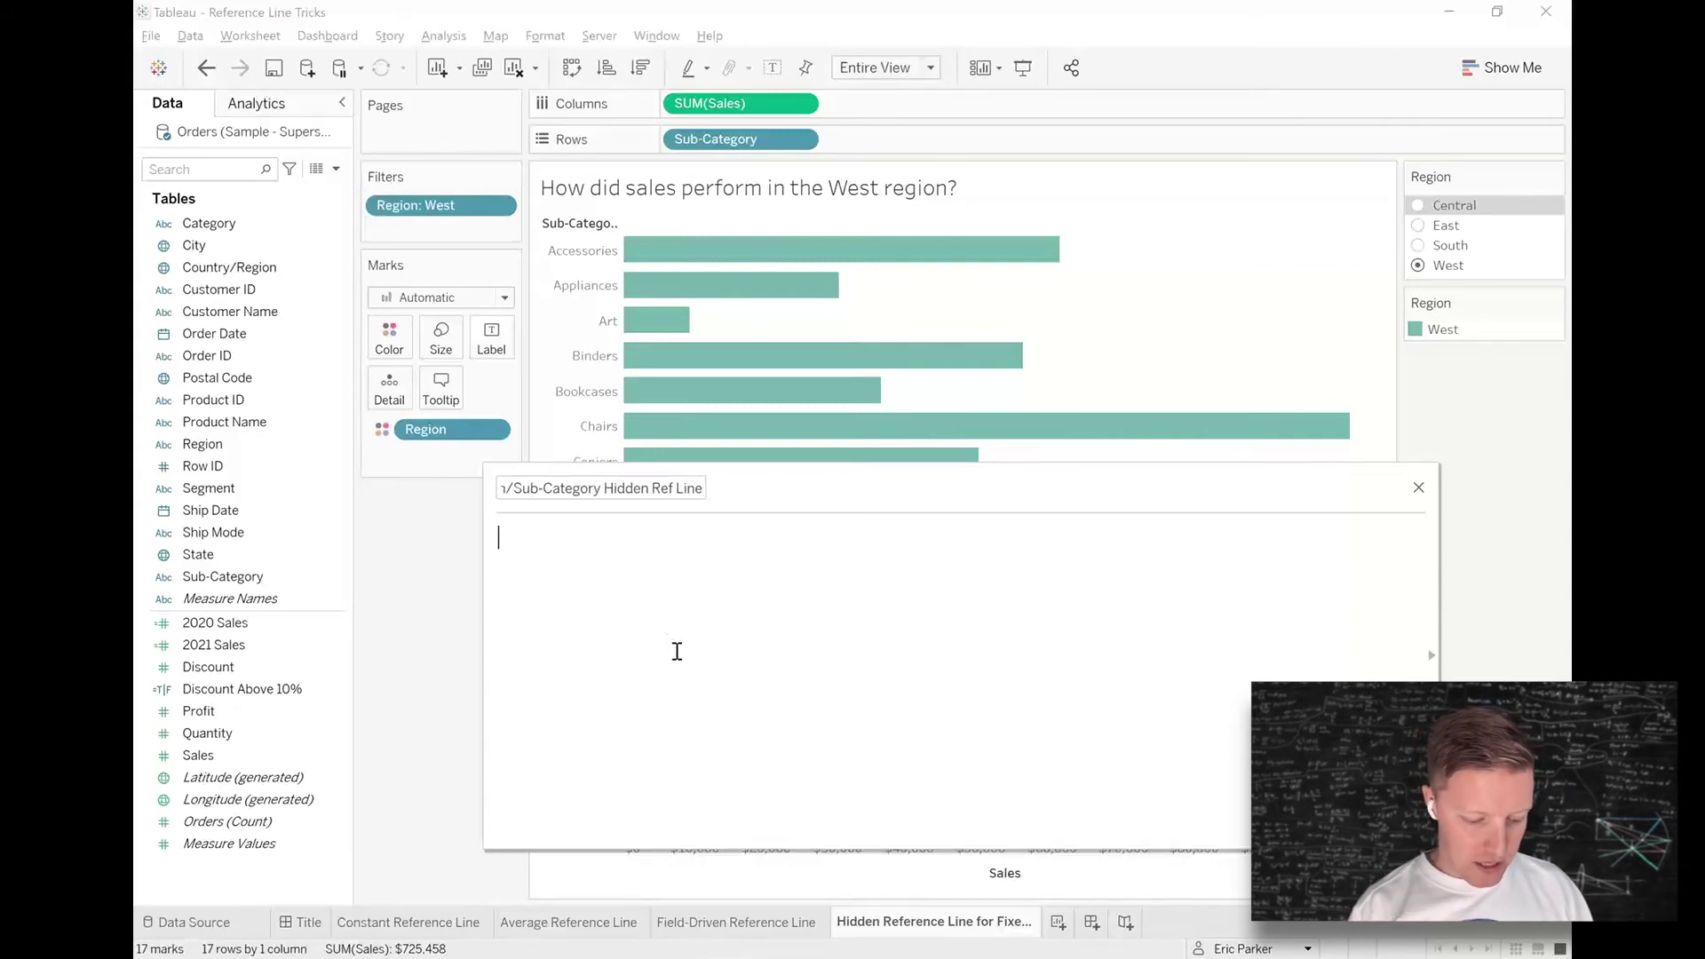
type("FIX")
key("Return")
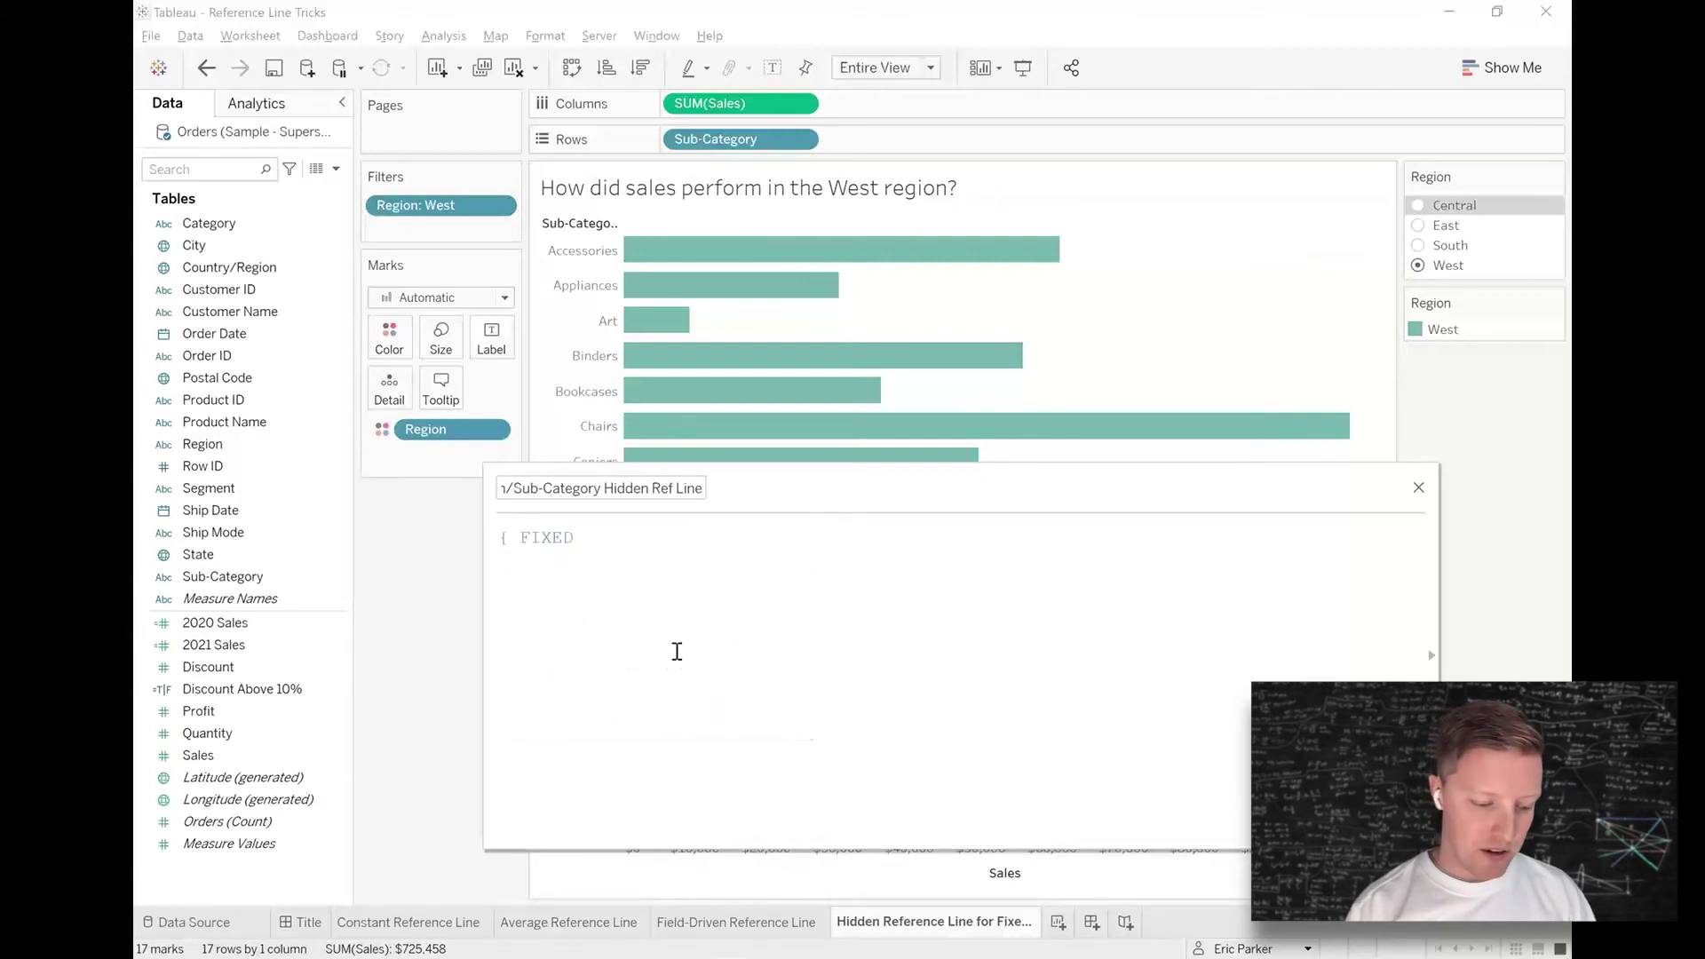
type("region")
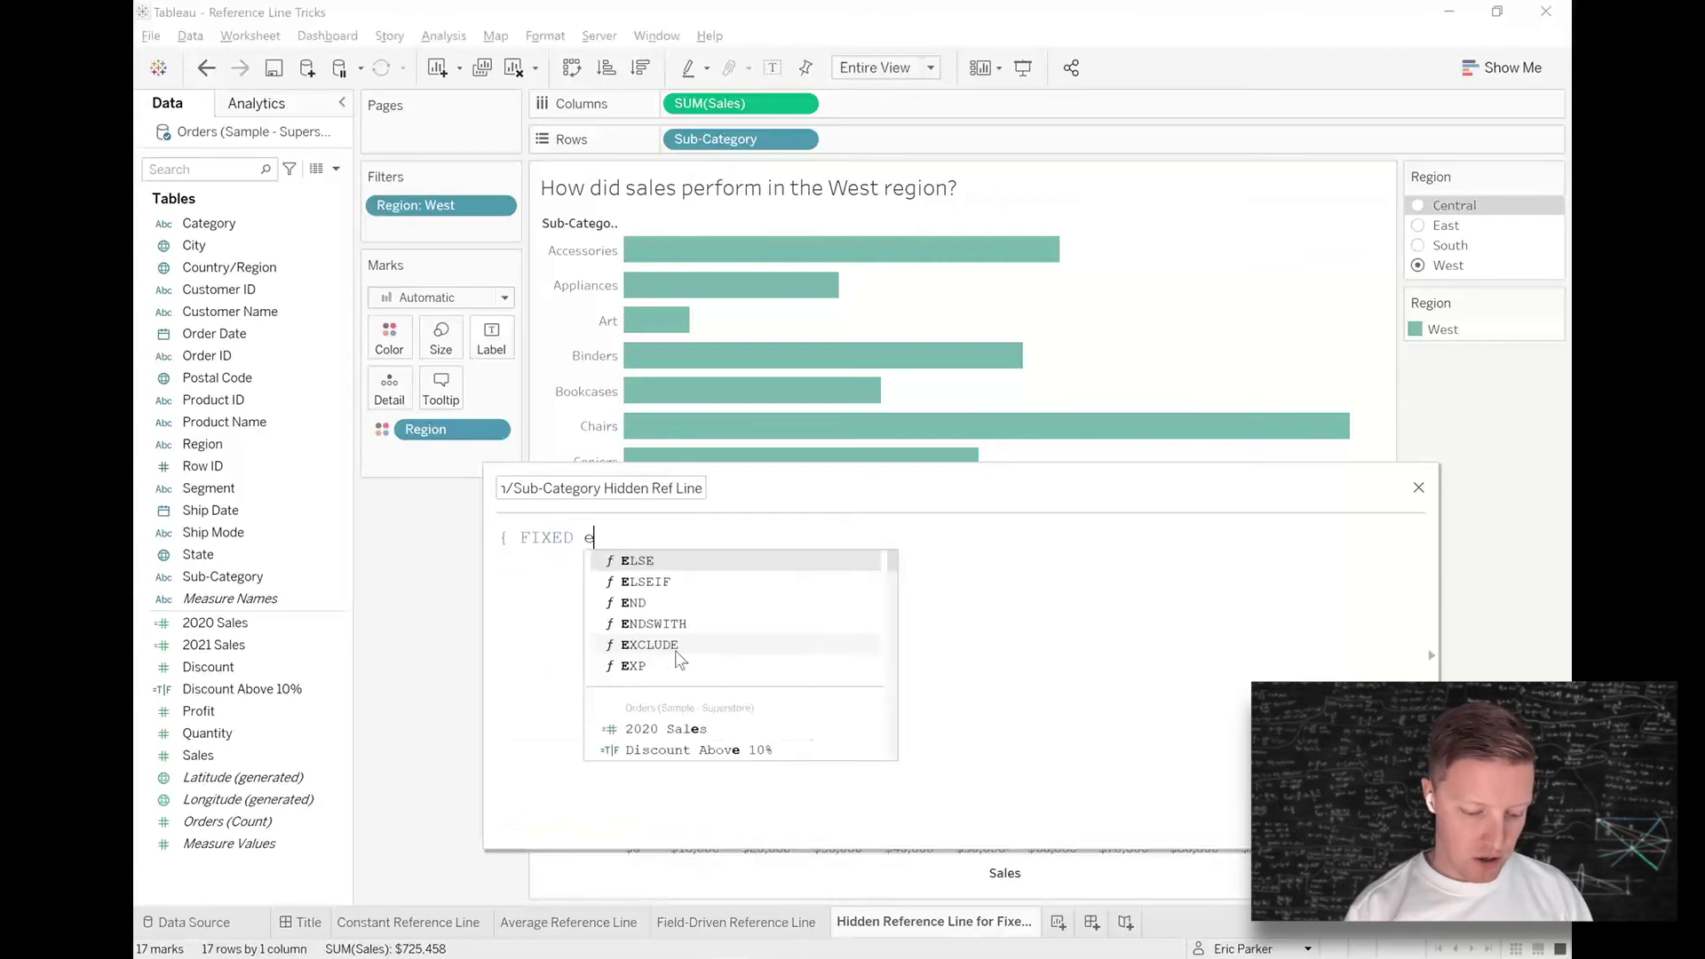
key("Return")
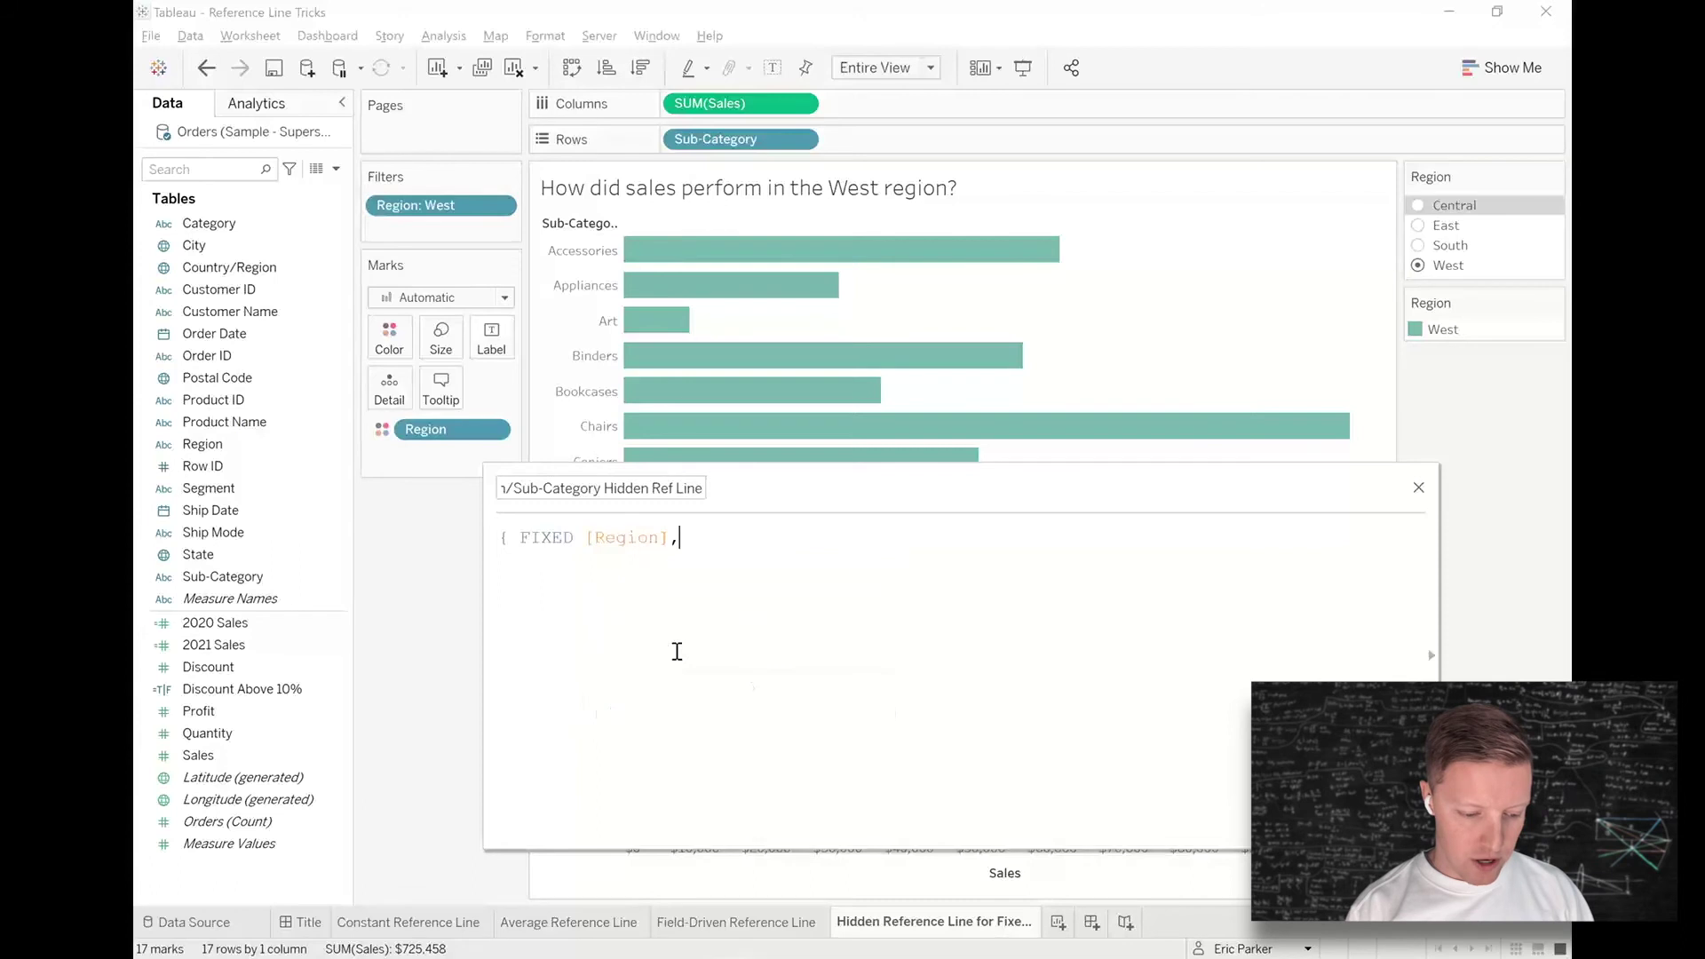
type(",sub")
key("Return")
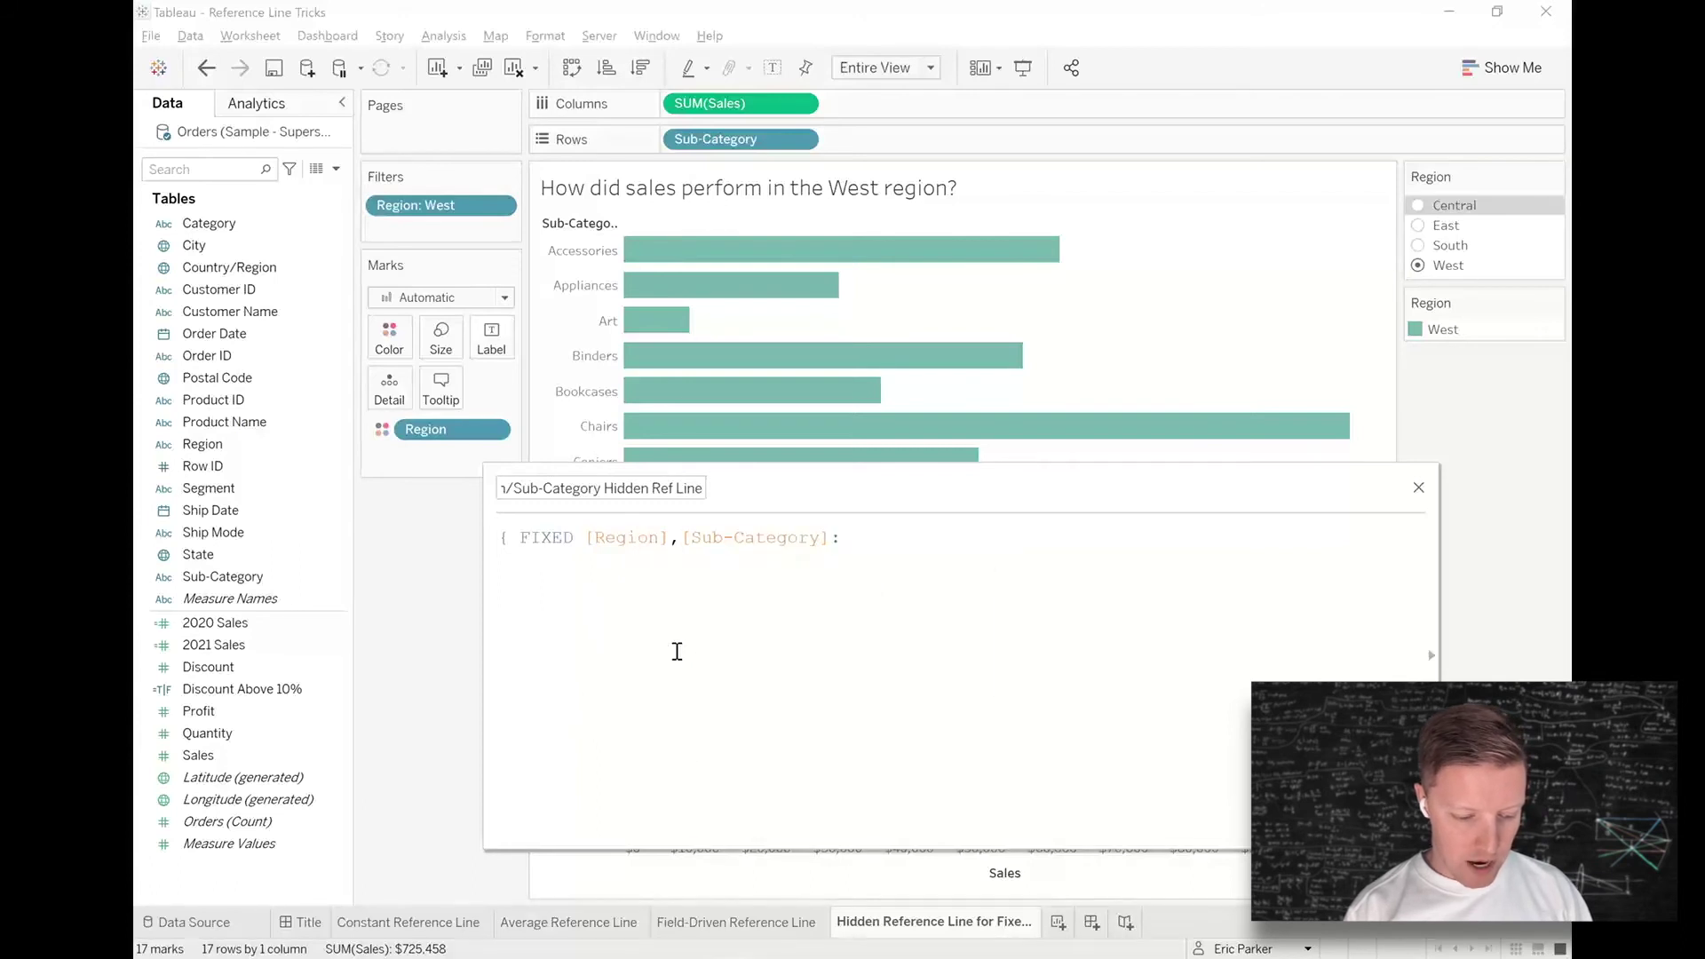
type(":s")
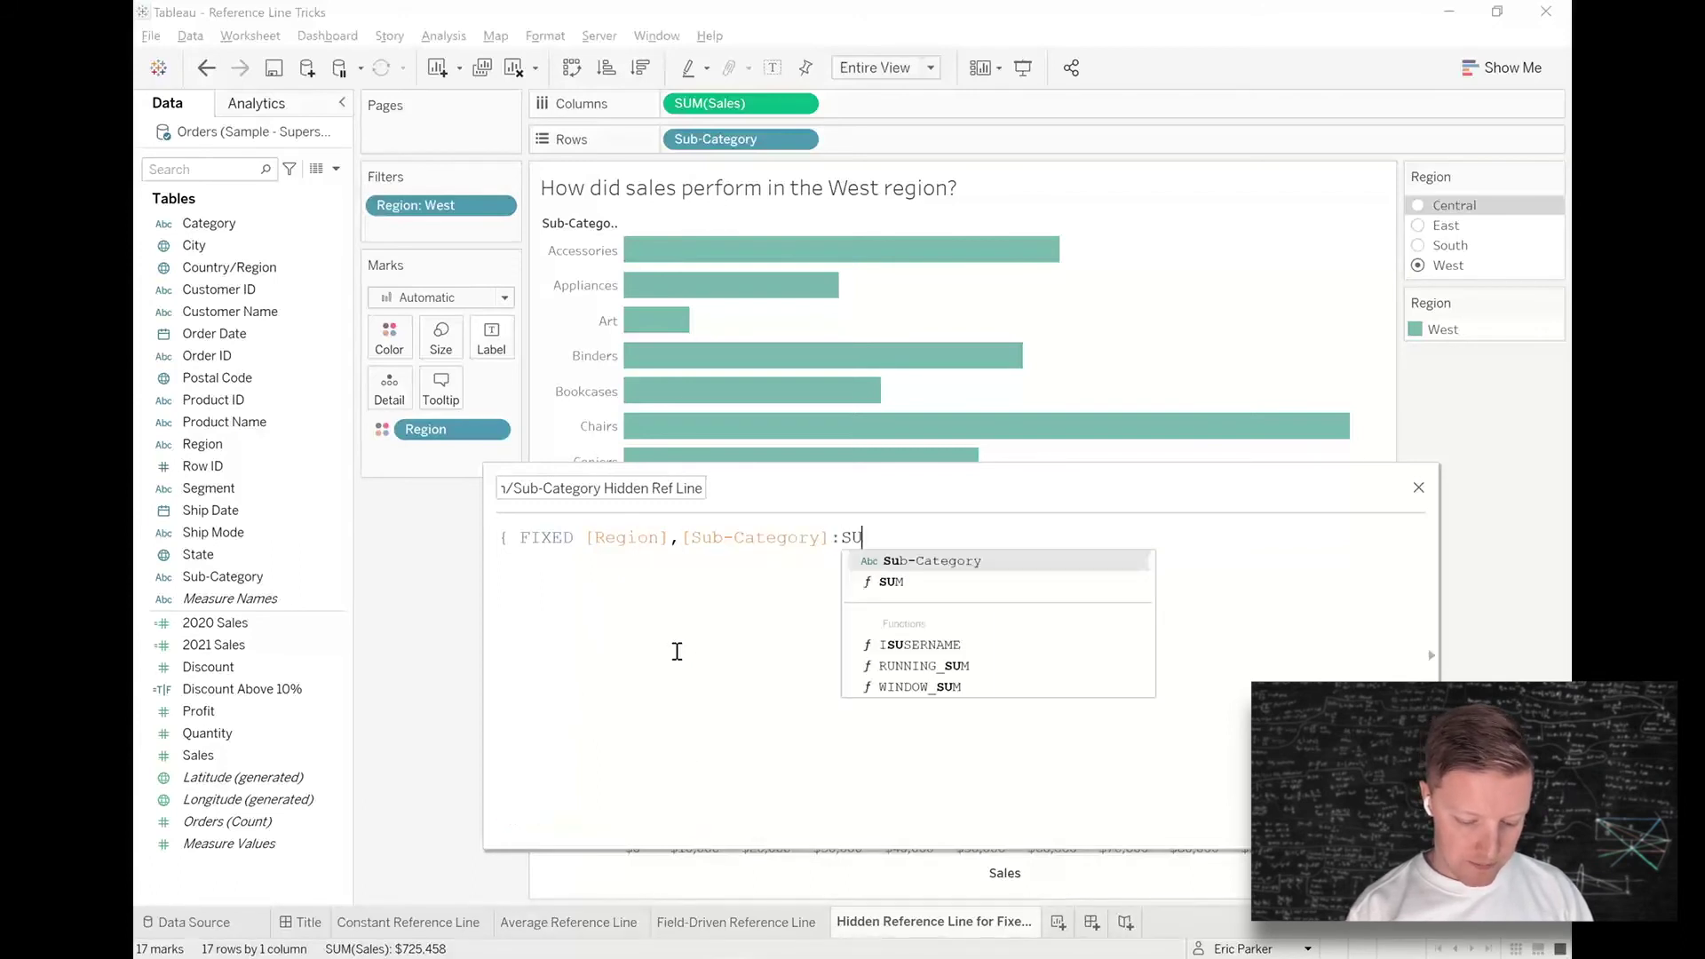
key("Return")
type("sa")
key("Return")
type(")}")
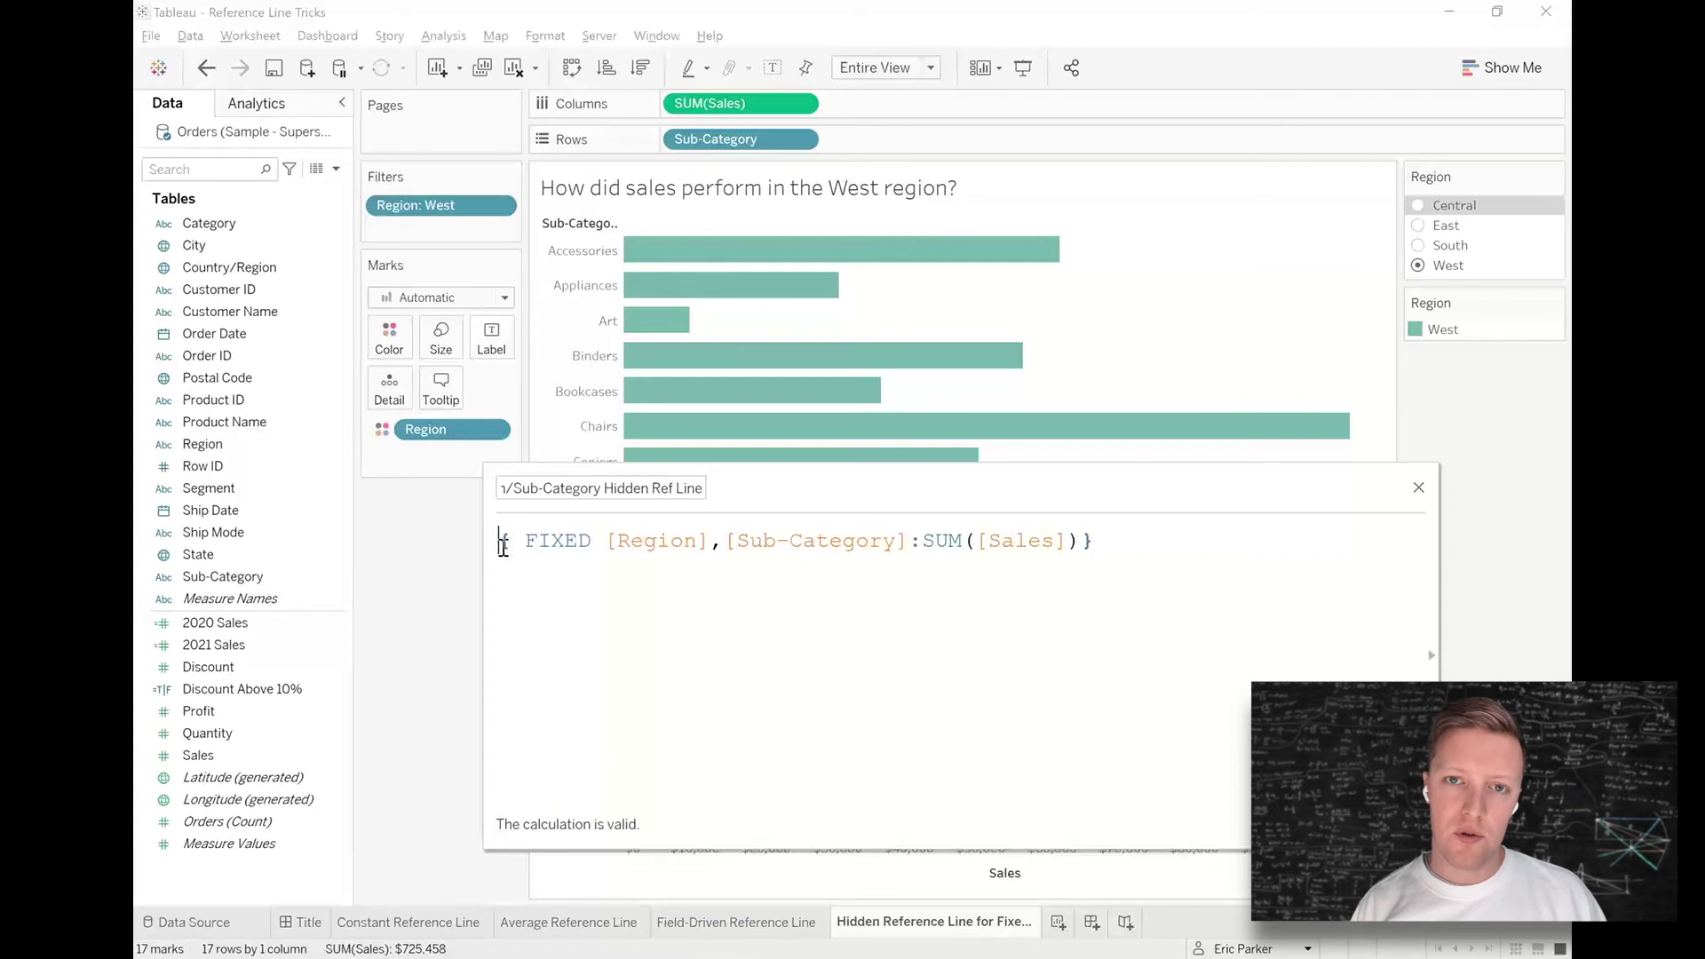
- Review the finished formula and place the cursor back inside it
left_click_drag(503, 543, 1093, 546)
left_click(1226, 645)
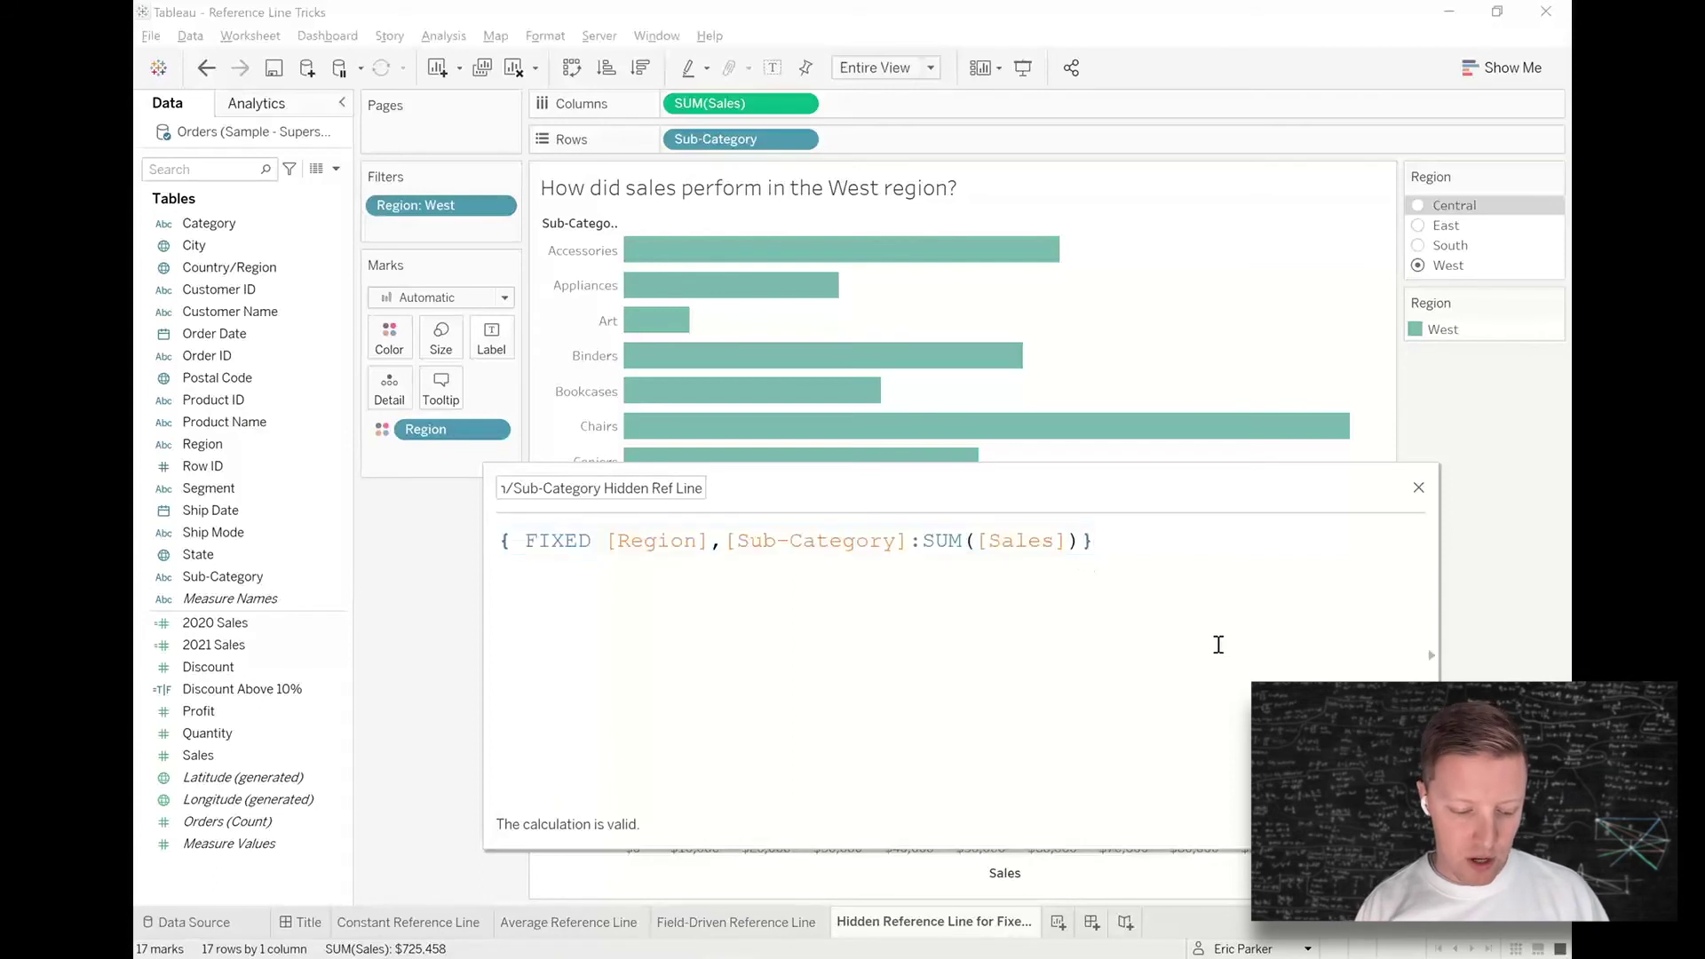
left_click(662, 540)
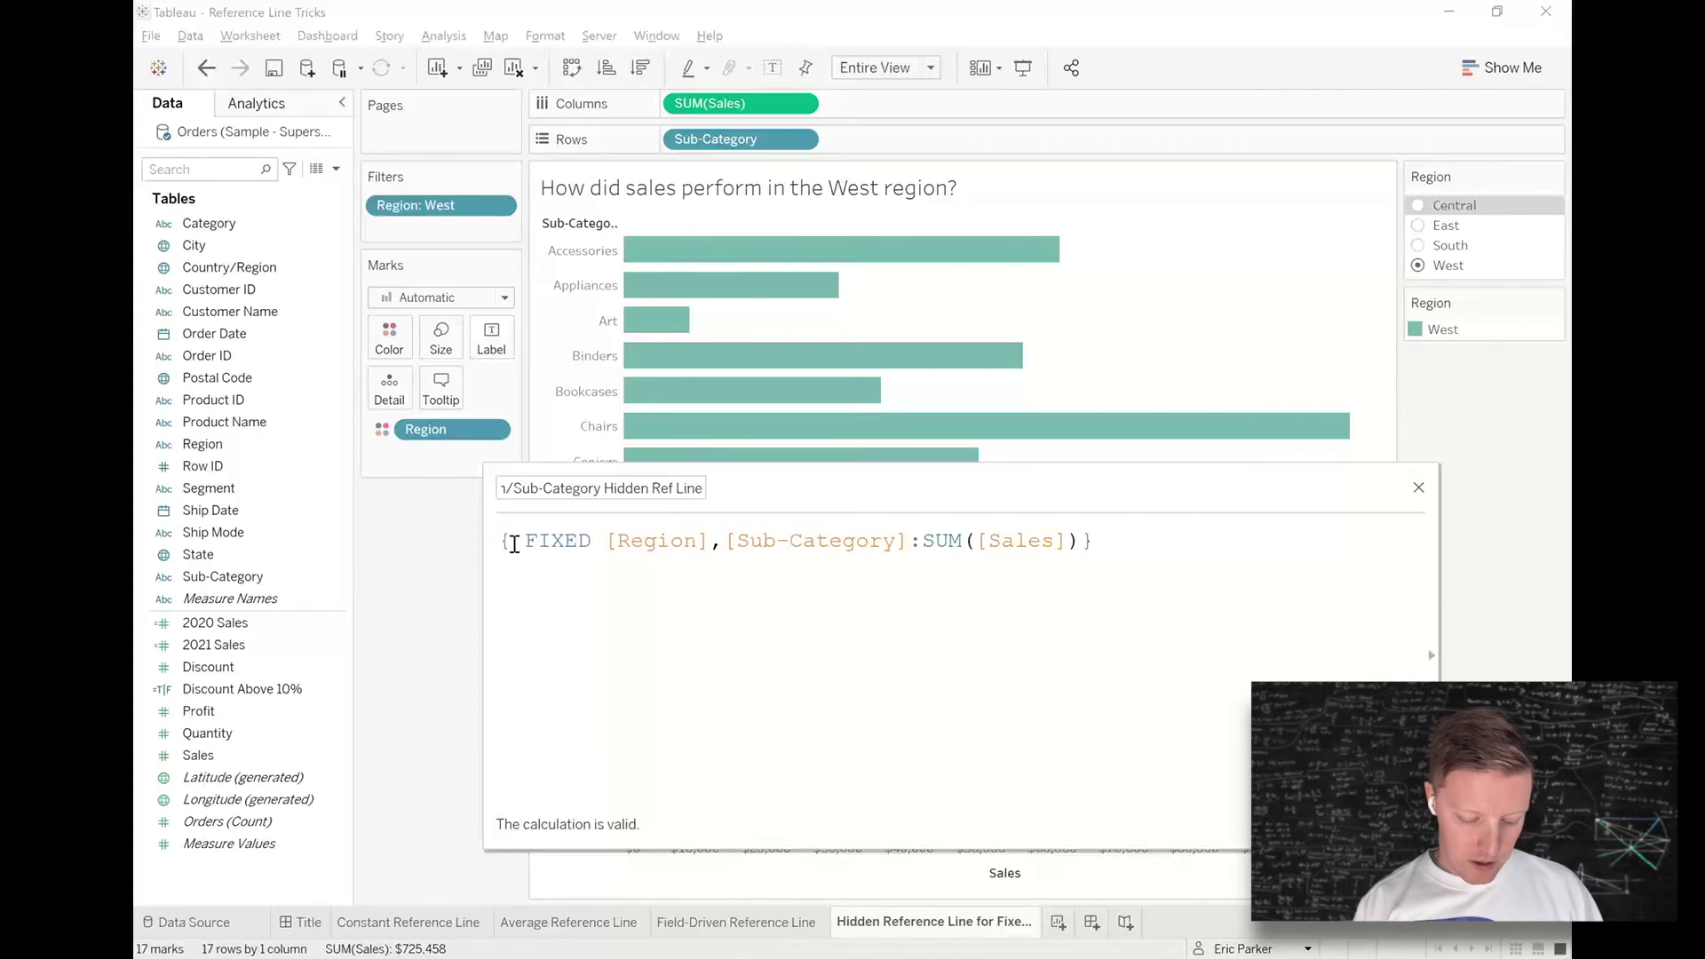
- Wrap the formula as {MAX({ FIXED [Region],[Sub-Category]:SUM([Sales])})} and save the field
left_click(503, 544)
type("MAX(")
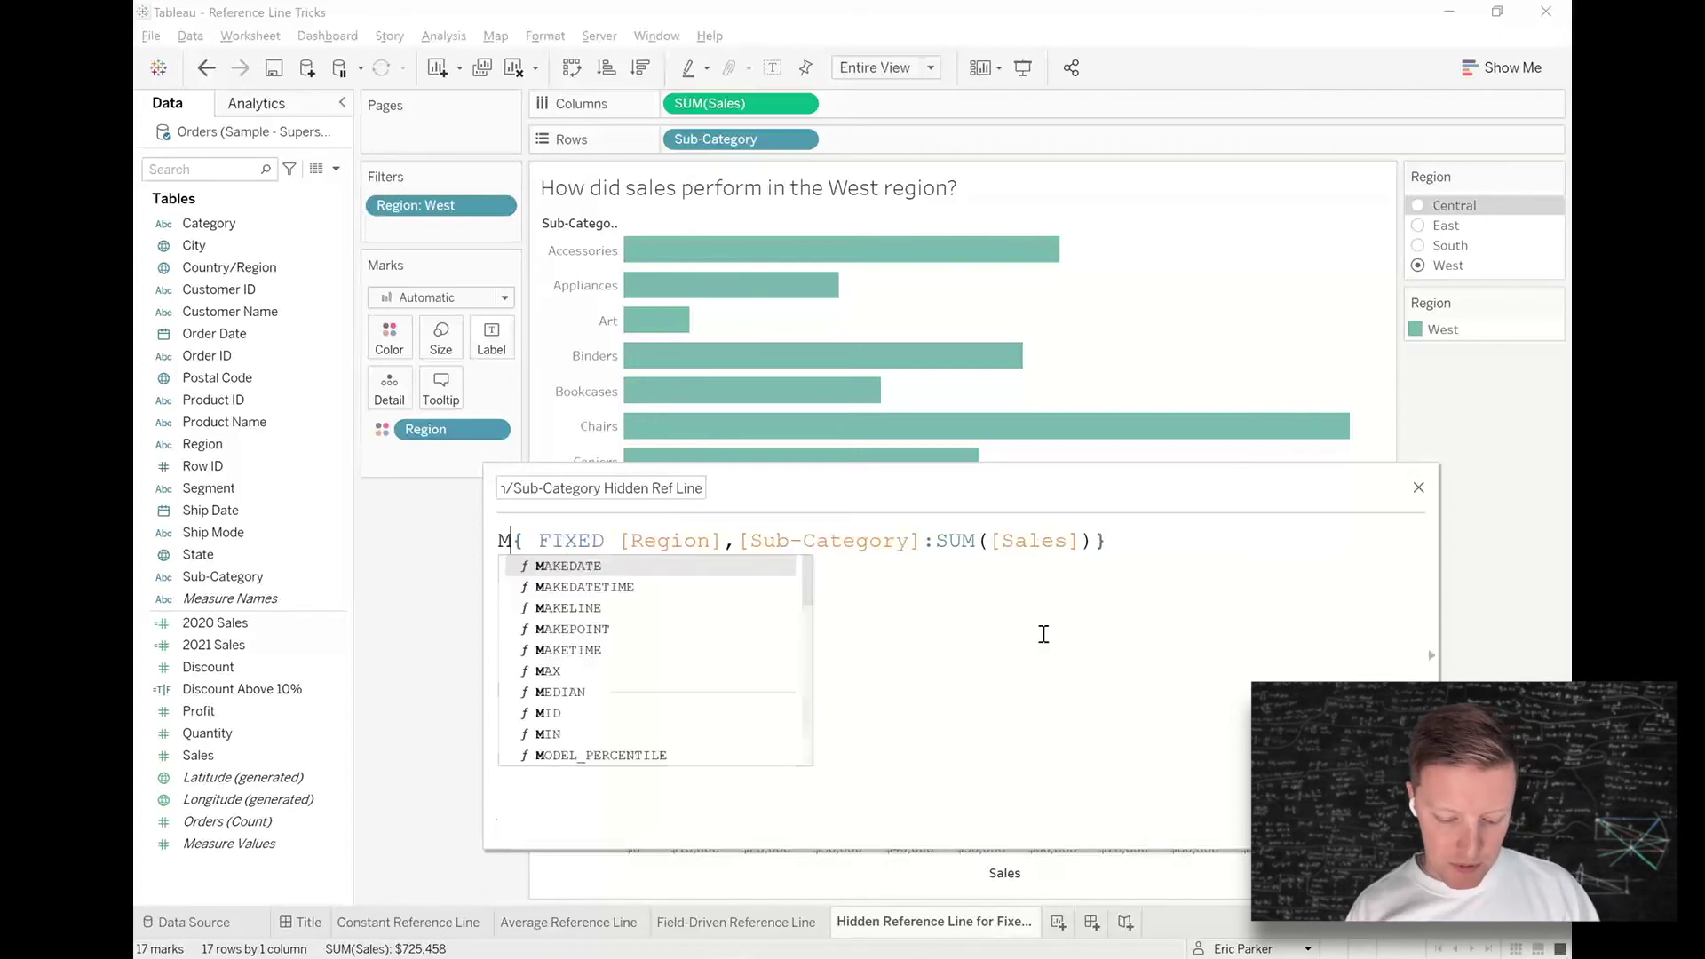
left_click(1288, 555)
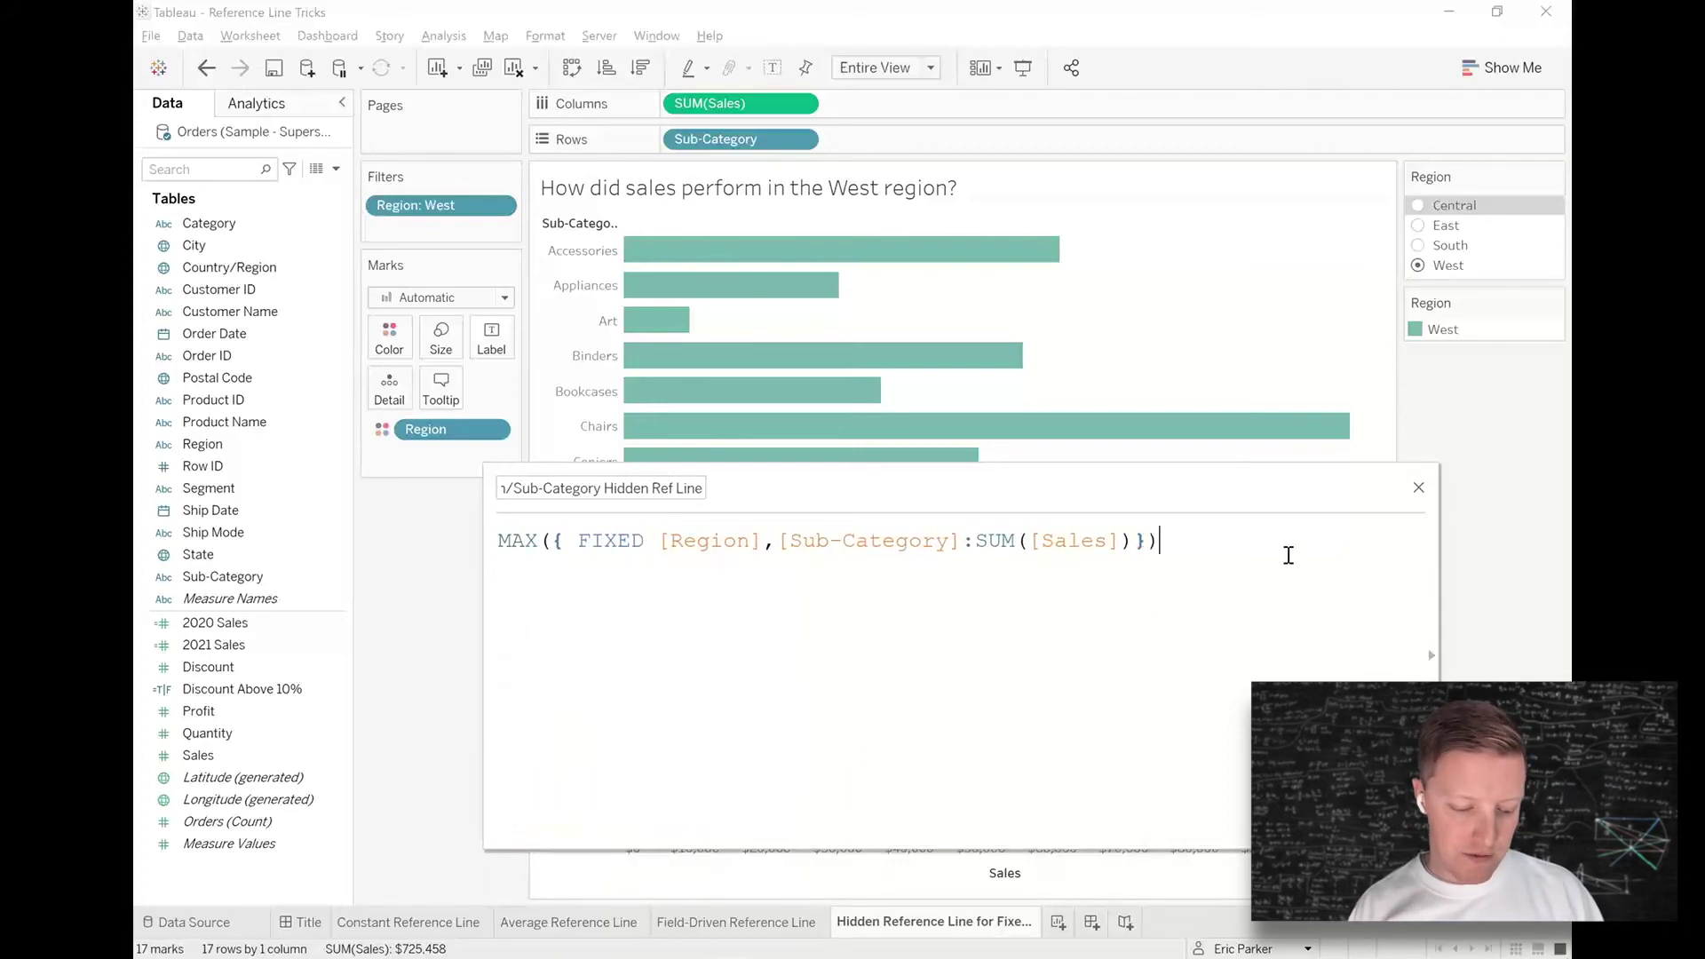
type(")")
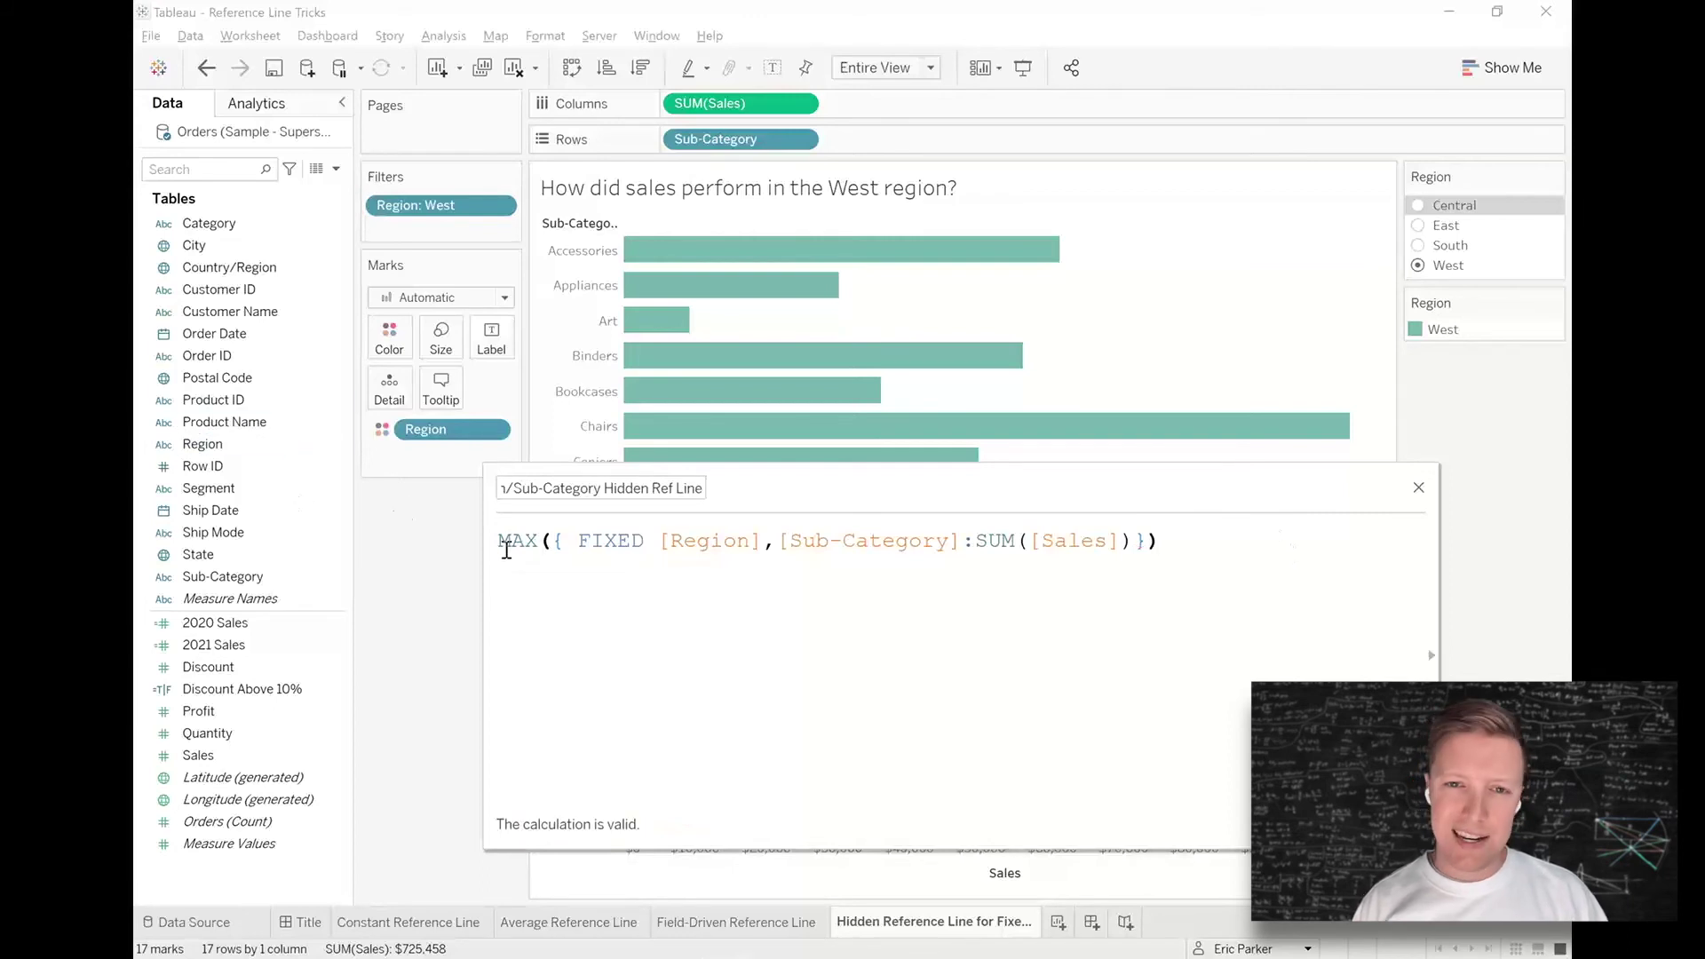
left_click(502, 543)
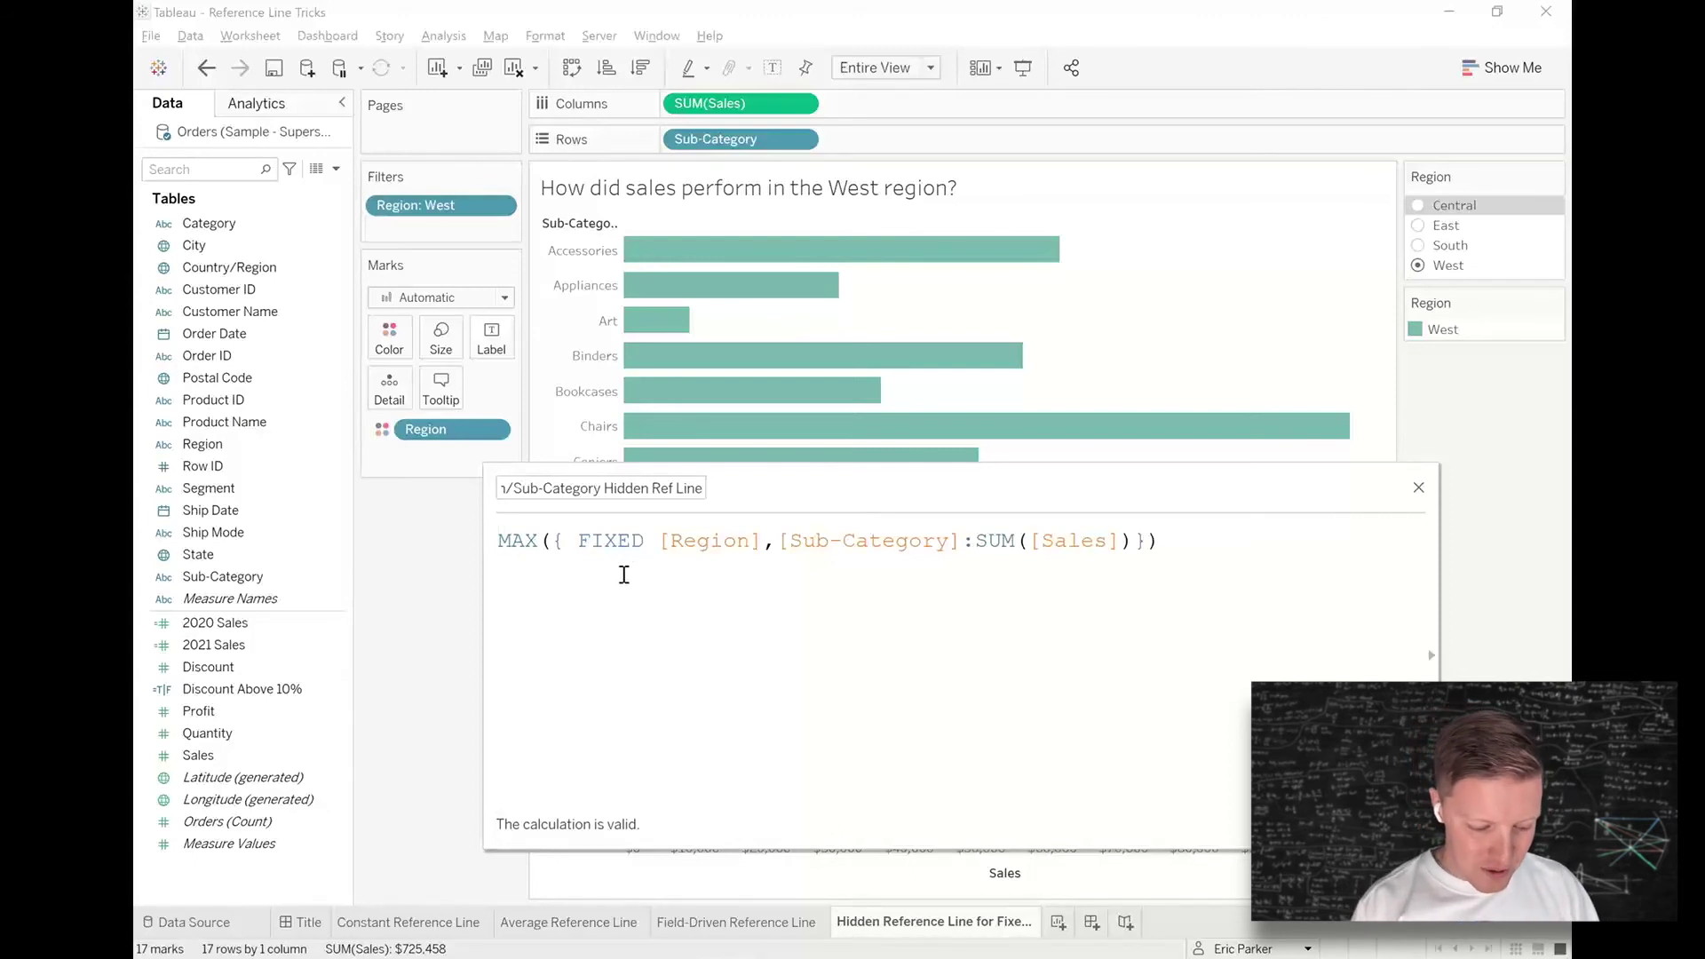
type("{")
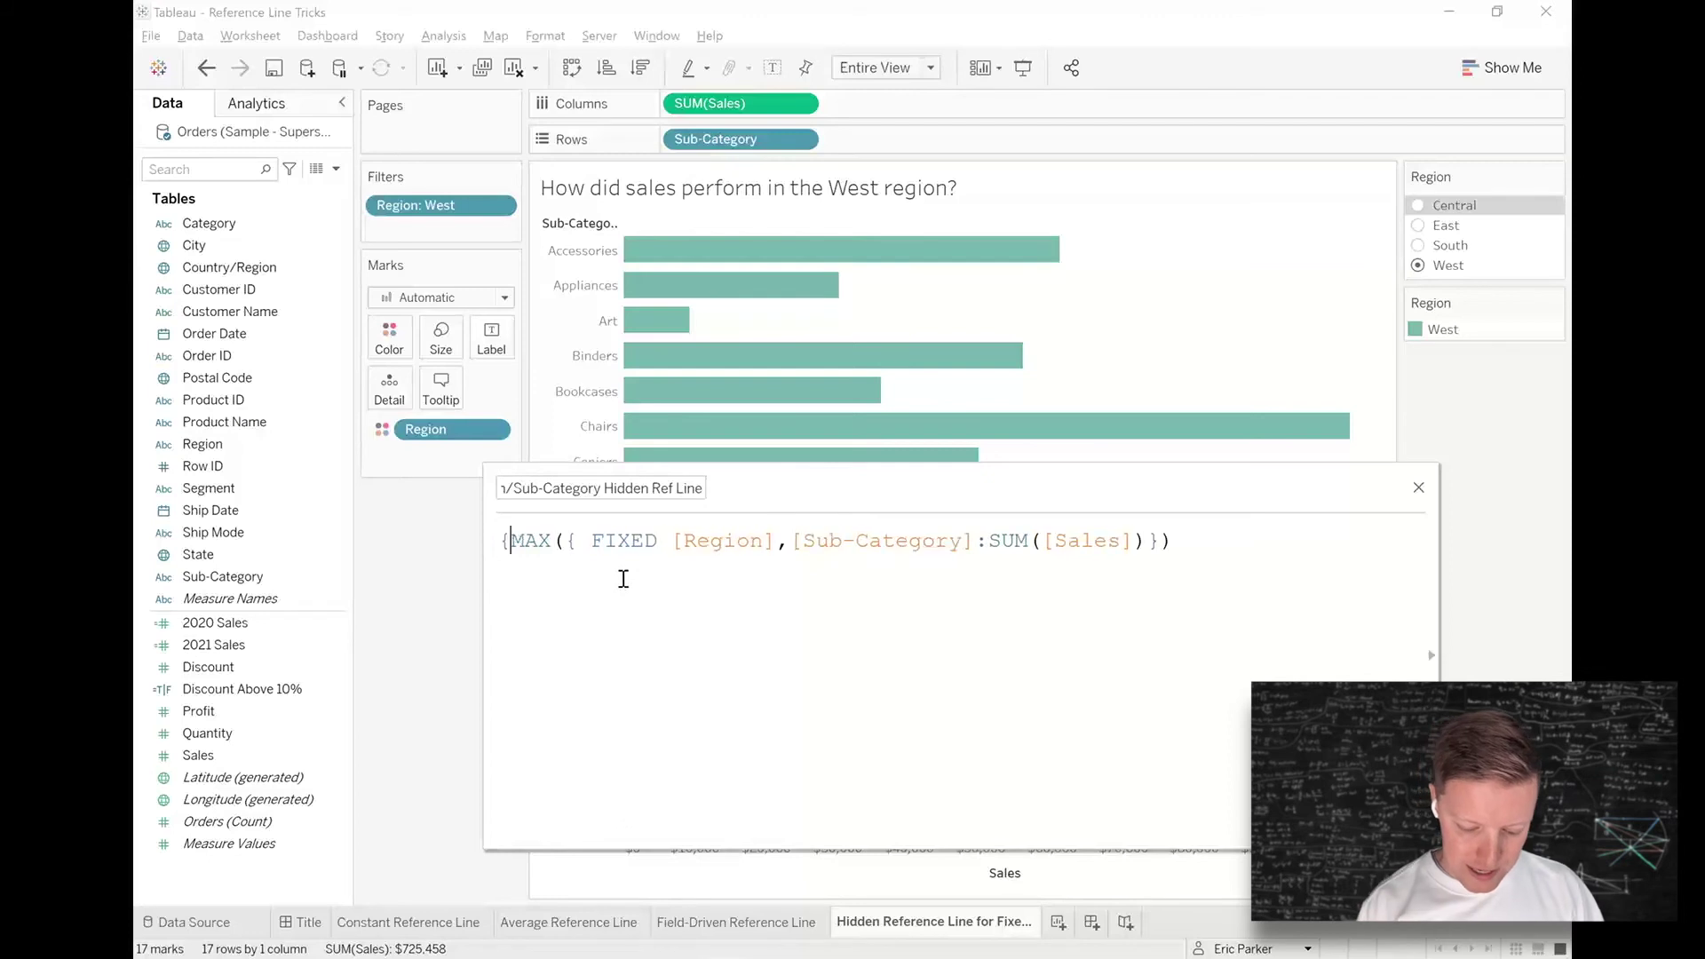
left_click(1190, 538)
type("}")
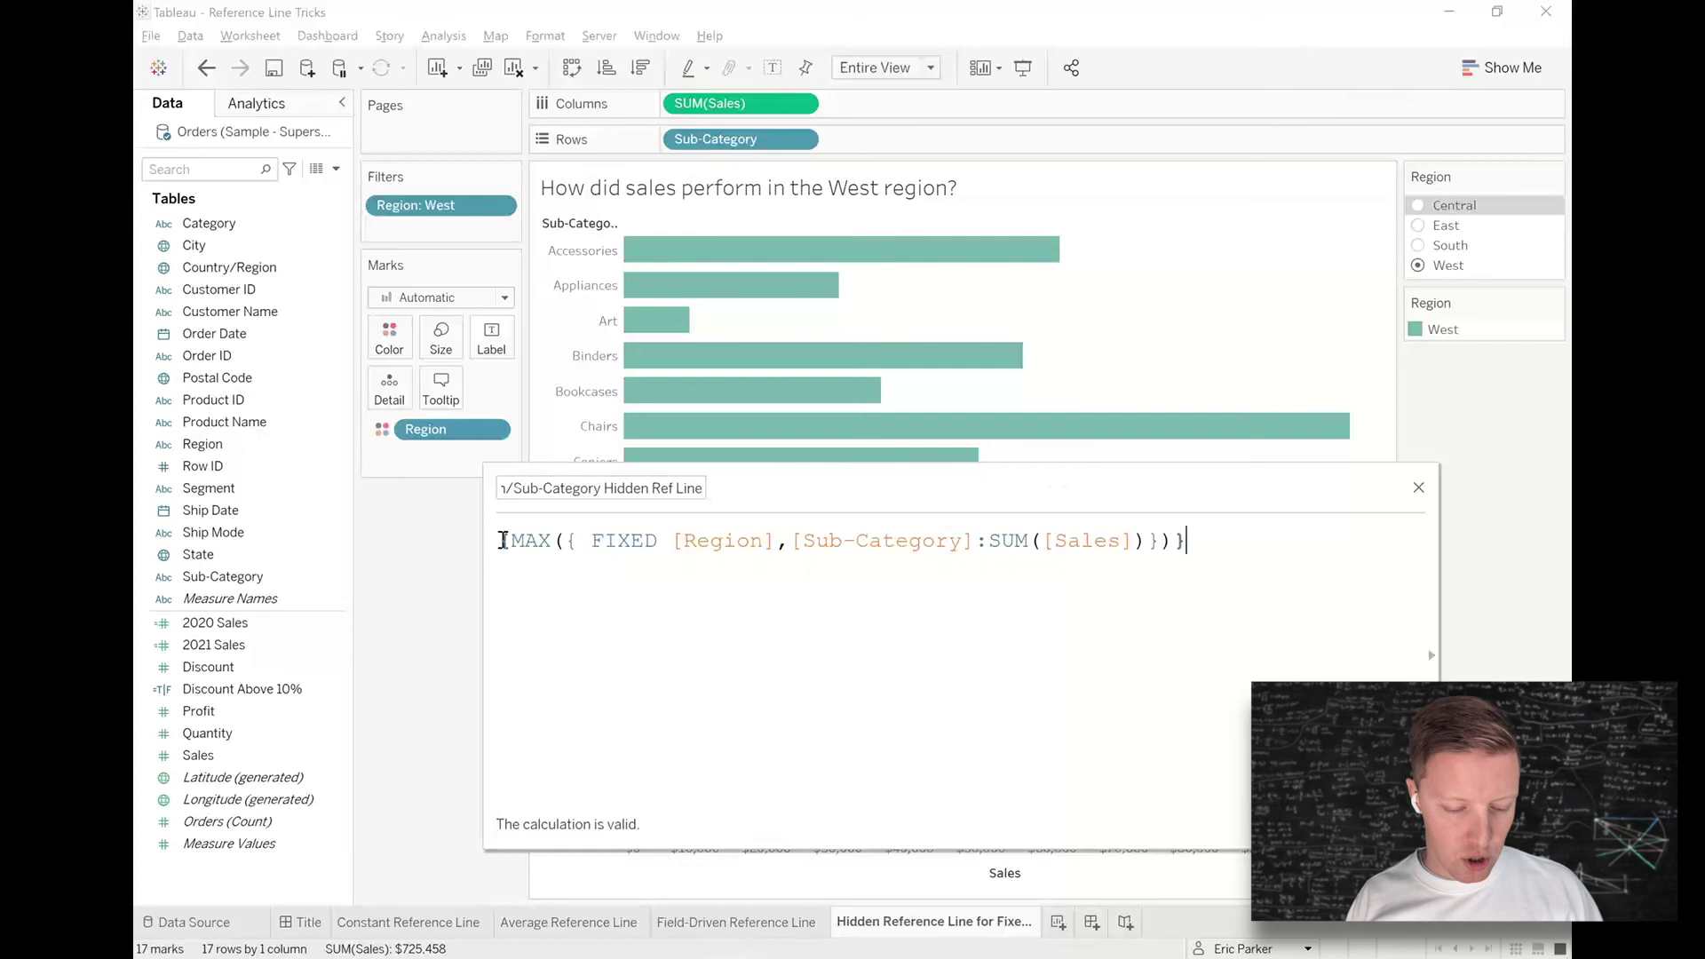
left_click_drag(500, 541, 551, 541)
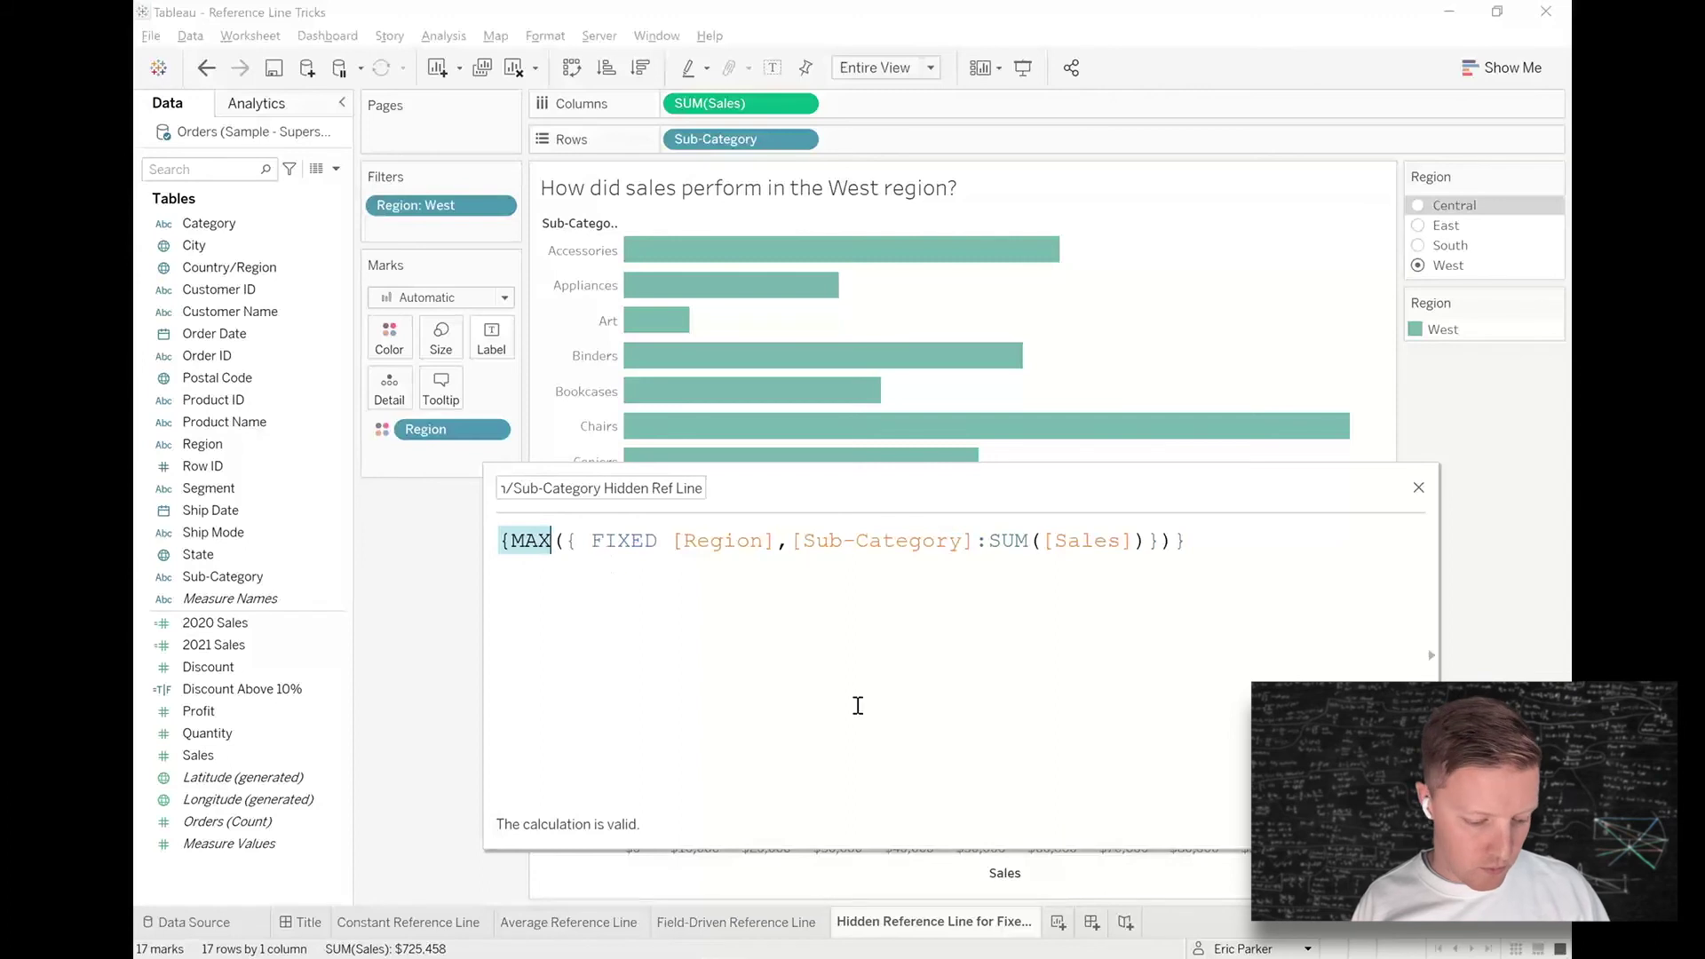
left_click(1399, 824)
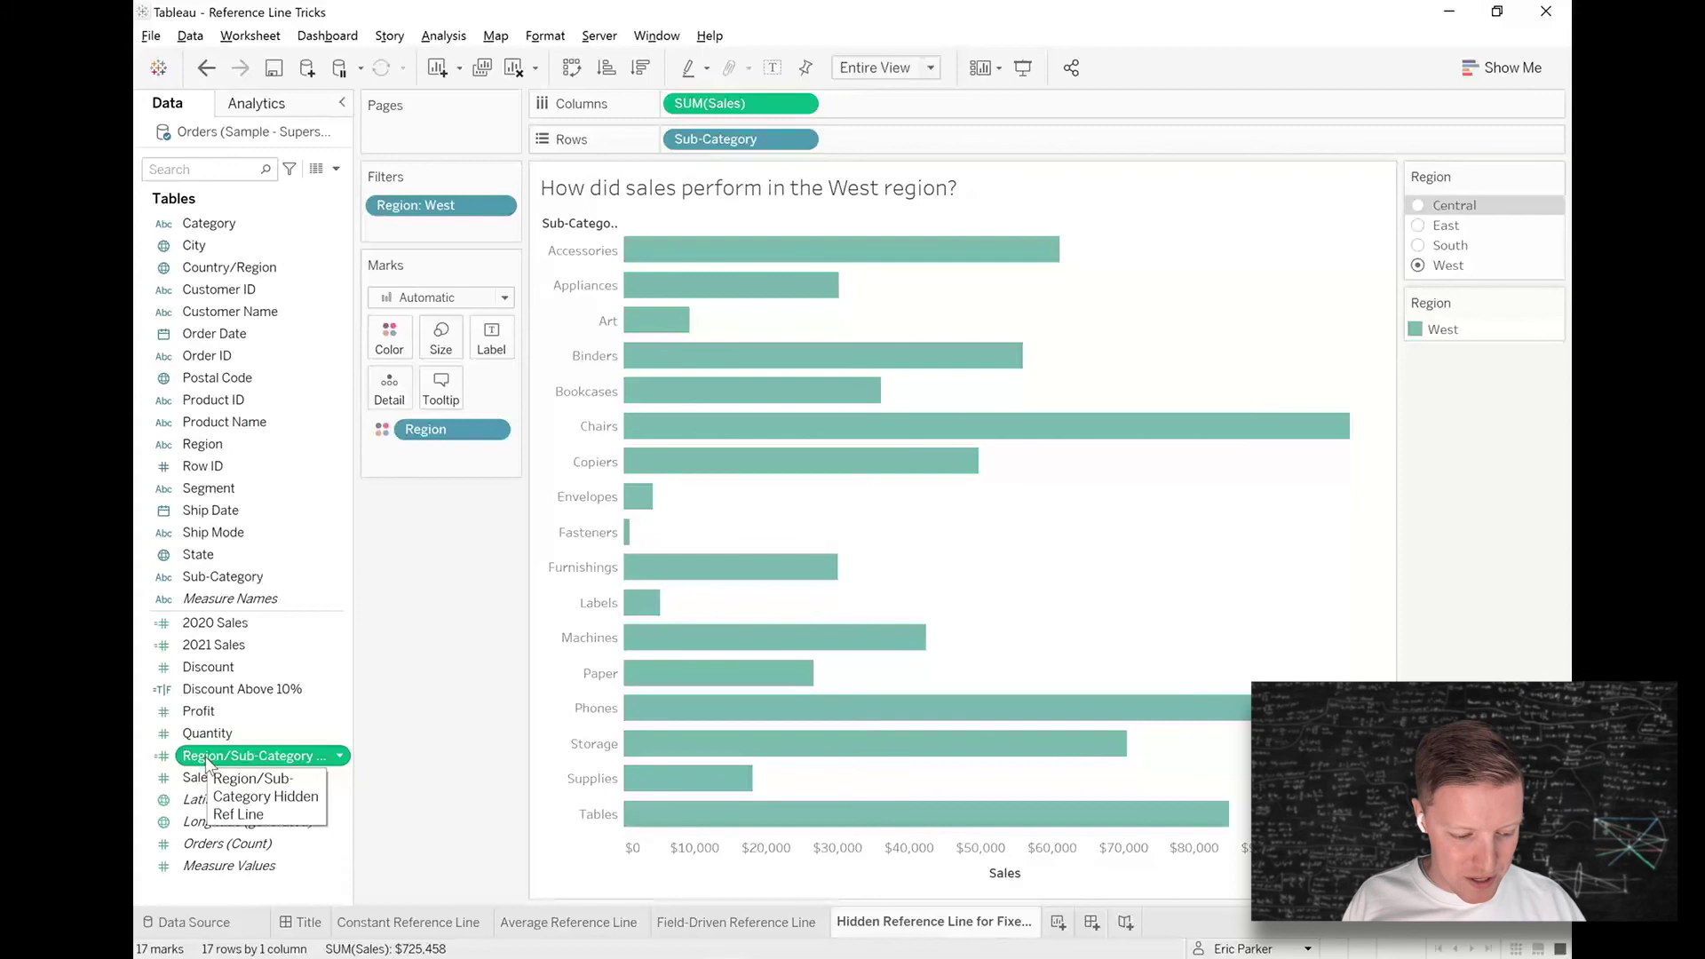
- Label bars with Region/Sub-Category Hidden Ref Line, confirm 101,781 in South, East, Central, then move it to Detail
left_click_drag(206, 761, 498, 343)
mouse_move(1050, 253)
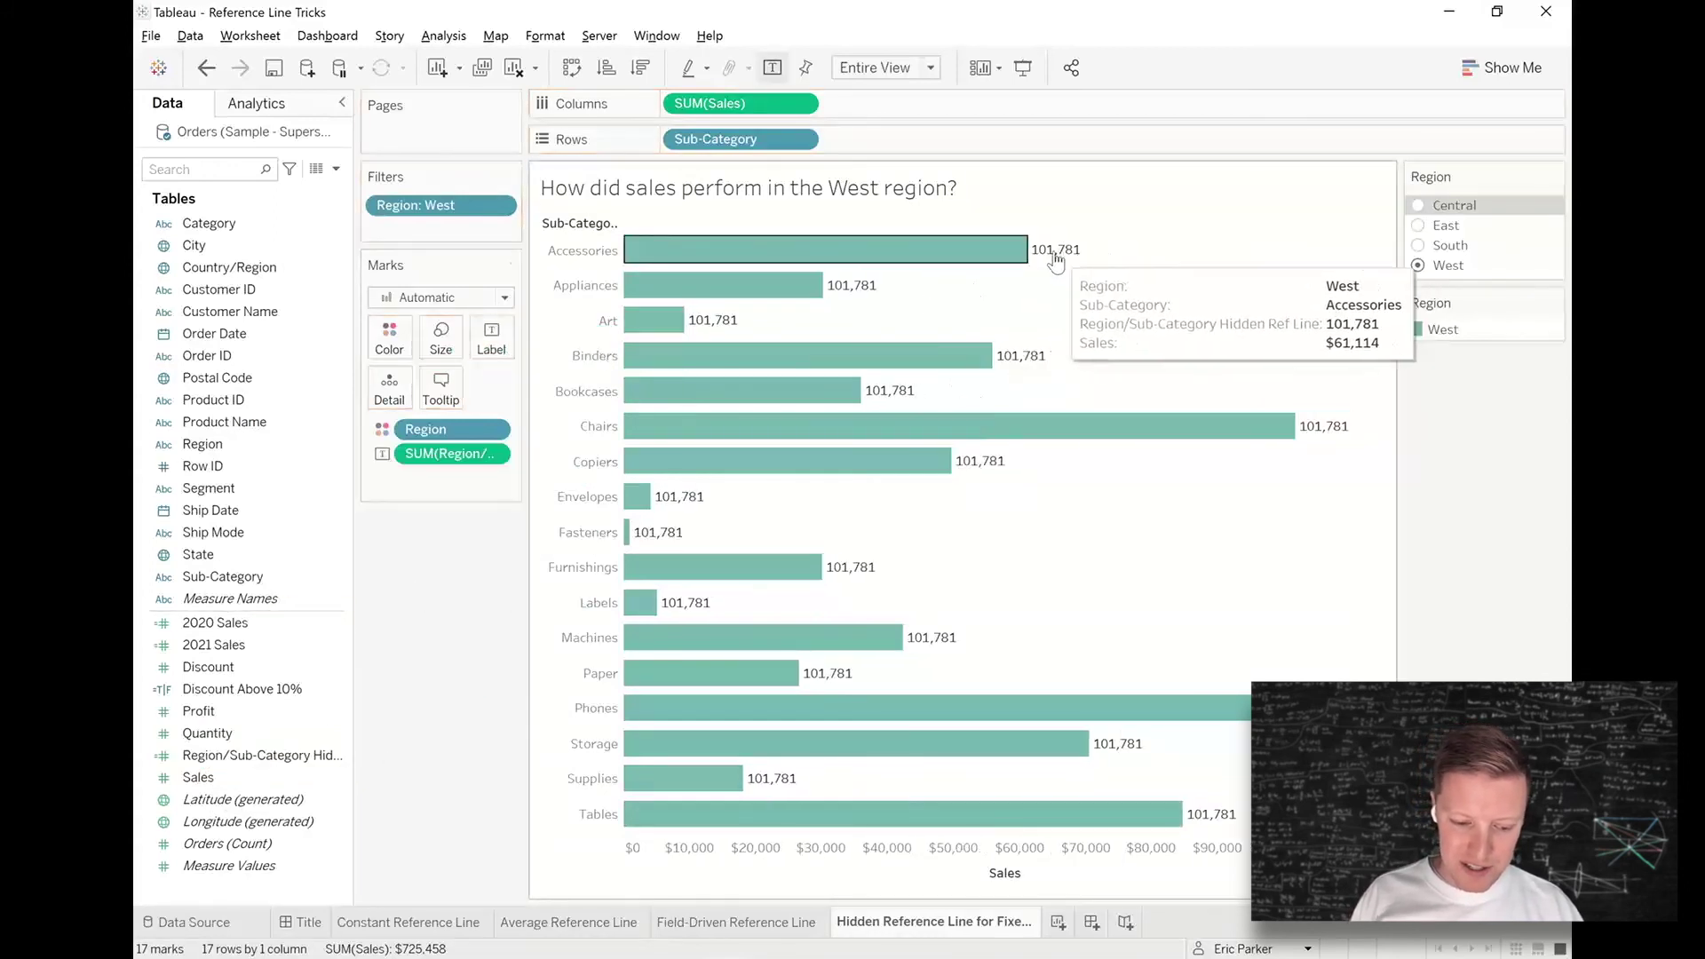
left_click(1419, 246)
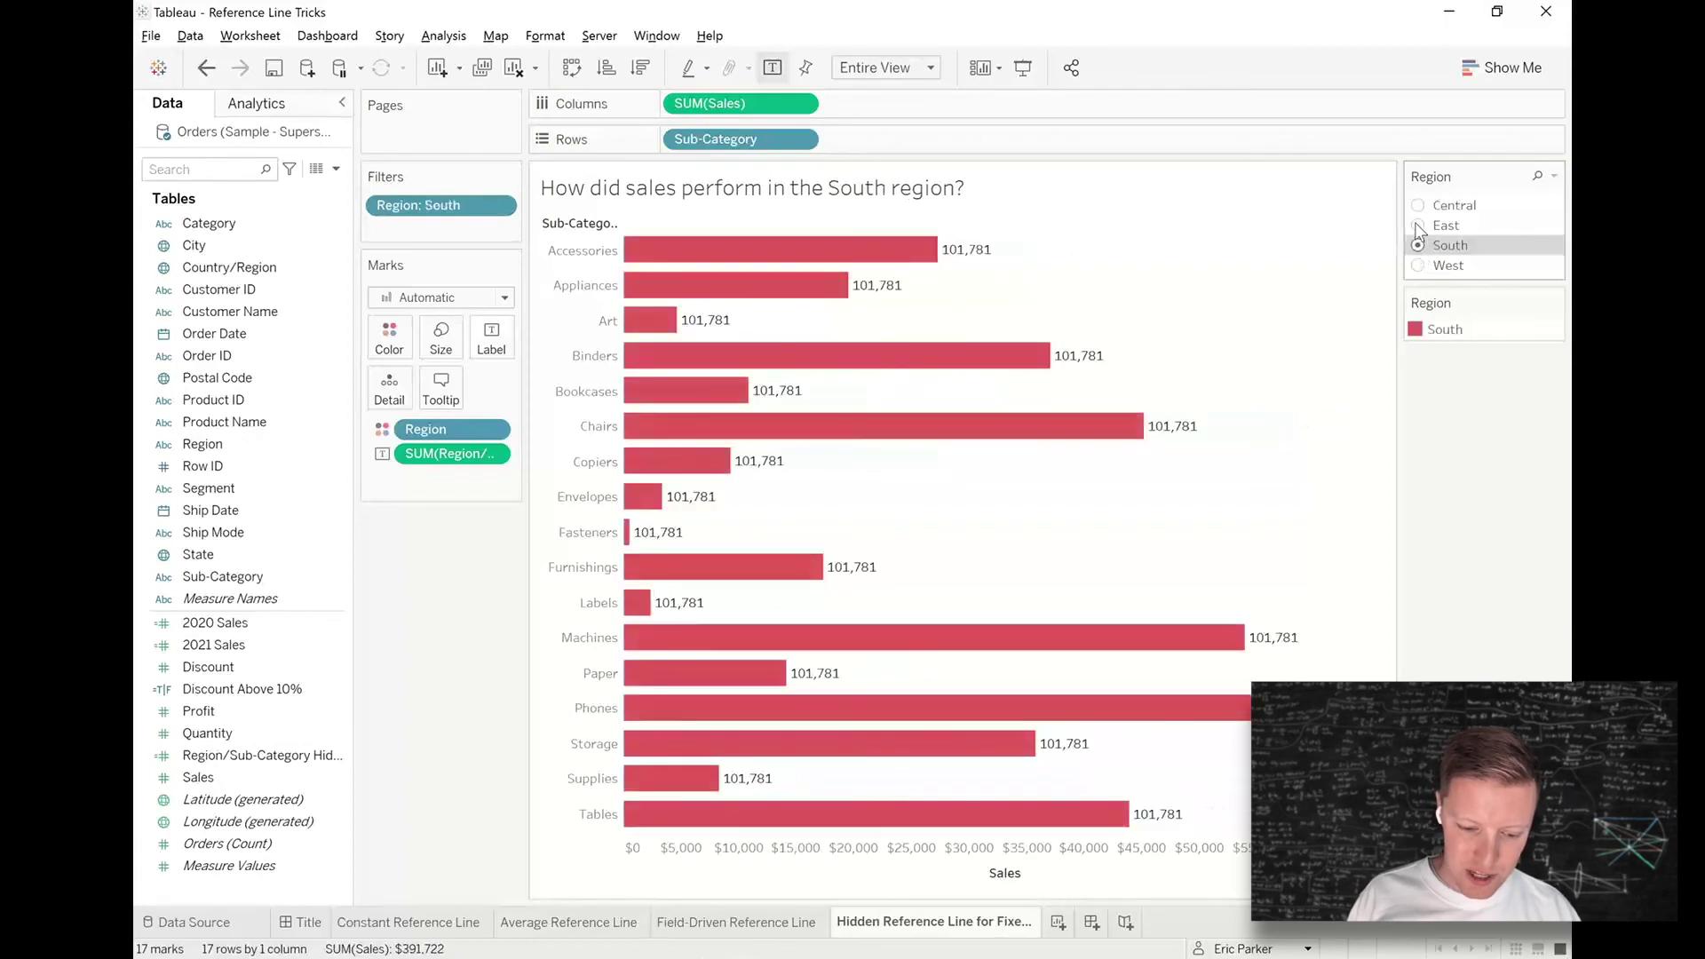
left_click(1419, 227)
left_click(1418, 207)
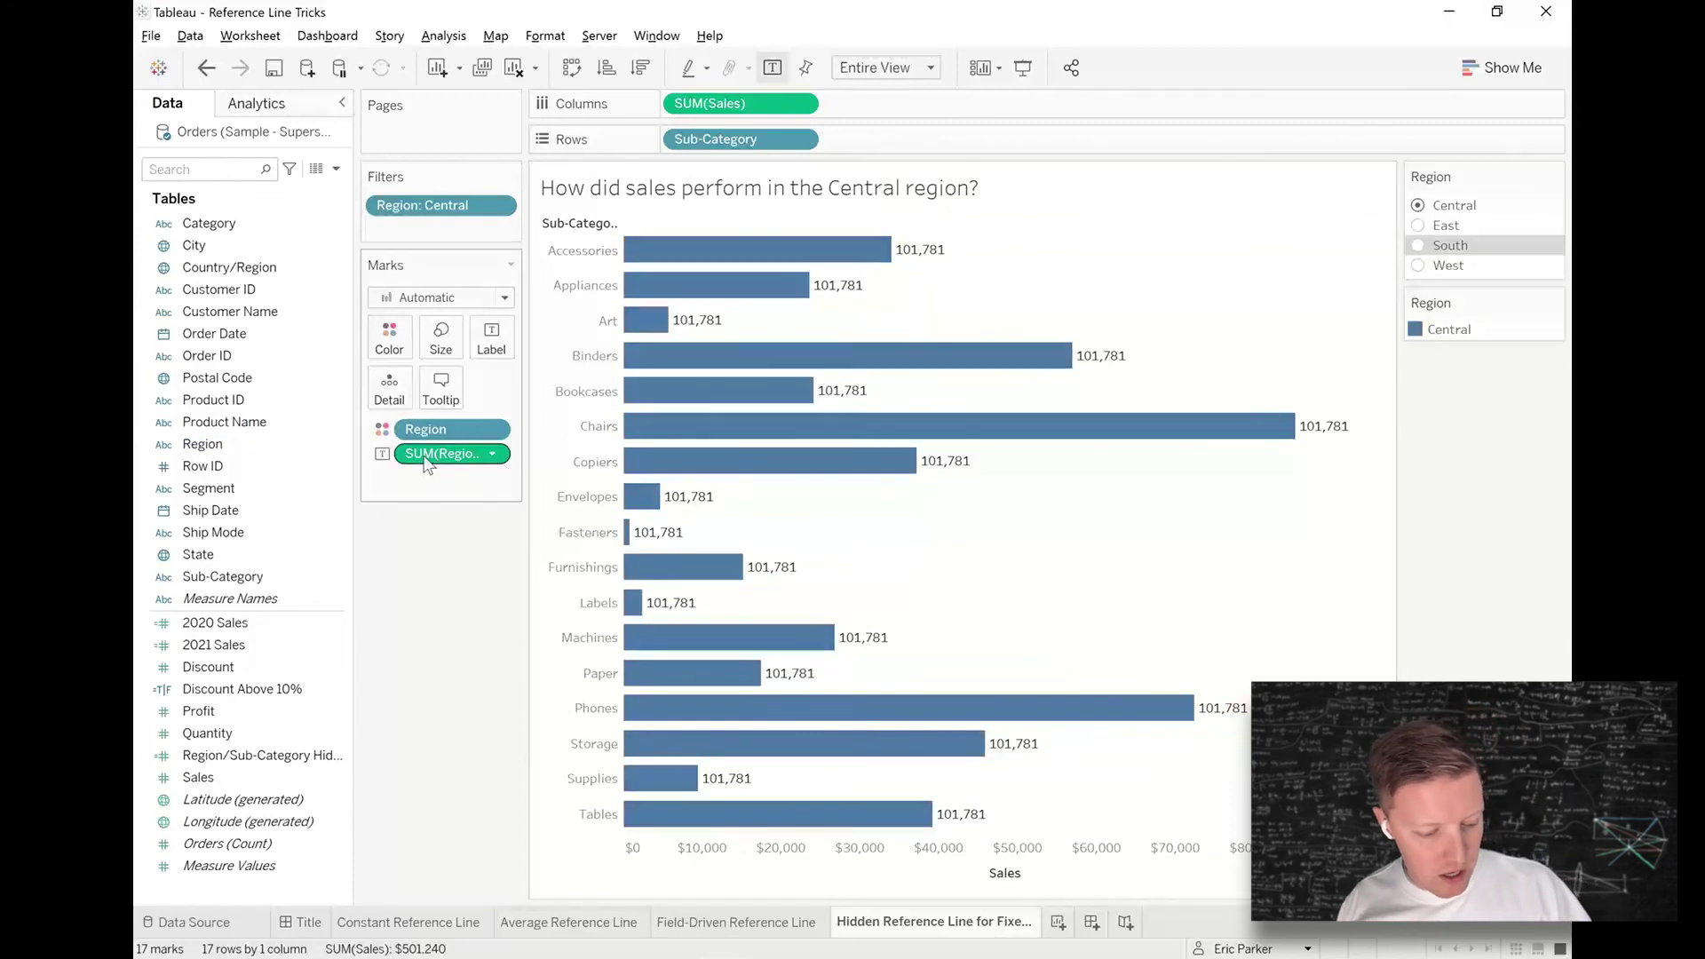
left_click_drag(424, 461, 388, 396)
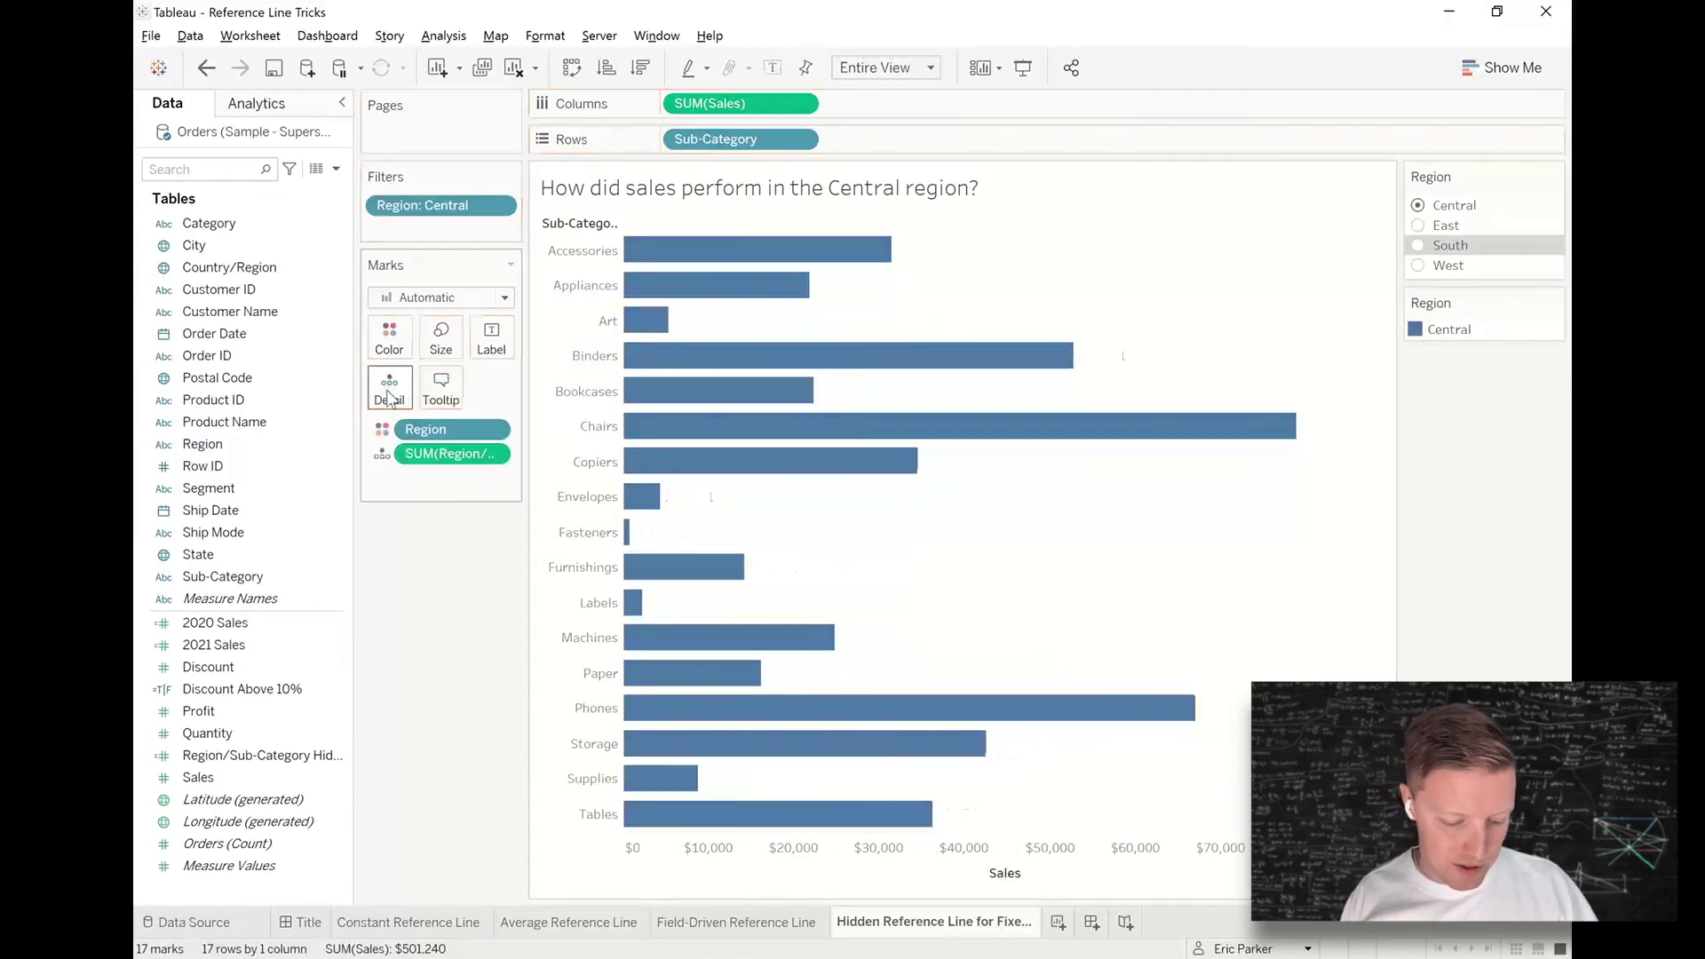
- Add an entire-table reference line on Region/Sub-Category Hidden Ref Line with label None and line None
mouse_move(745, 582)
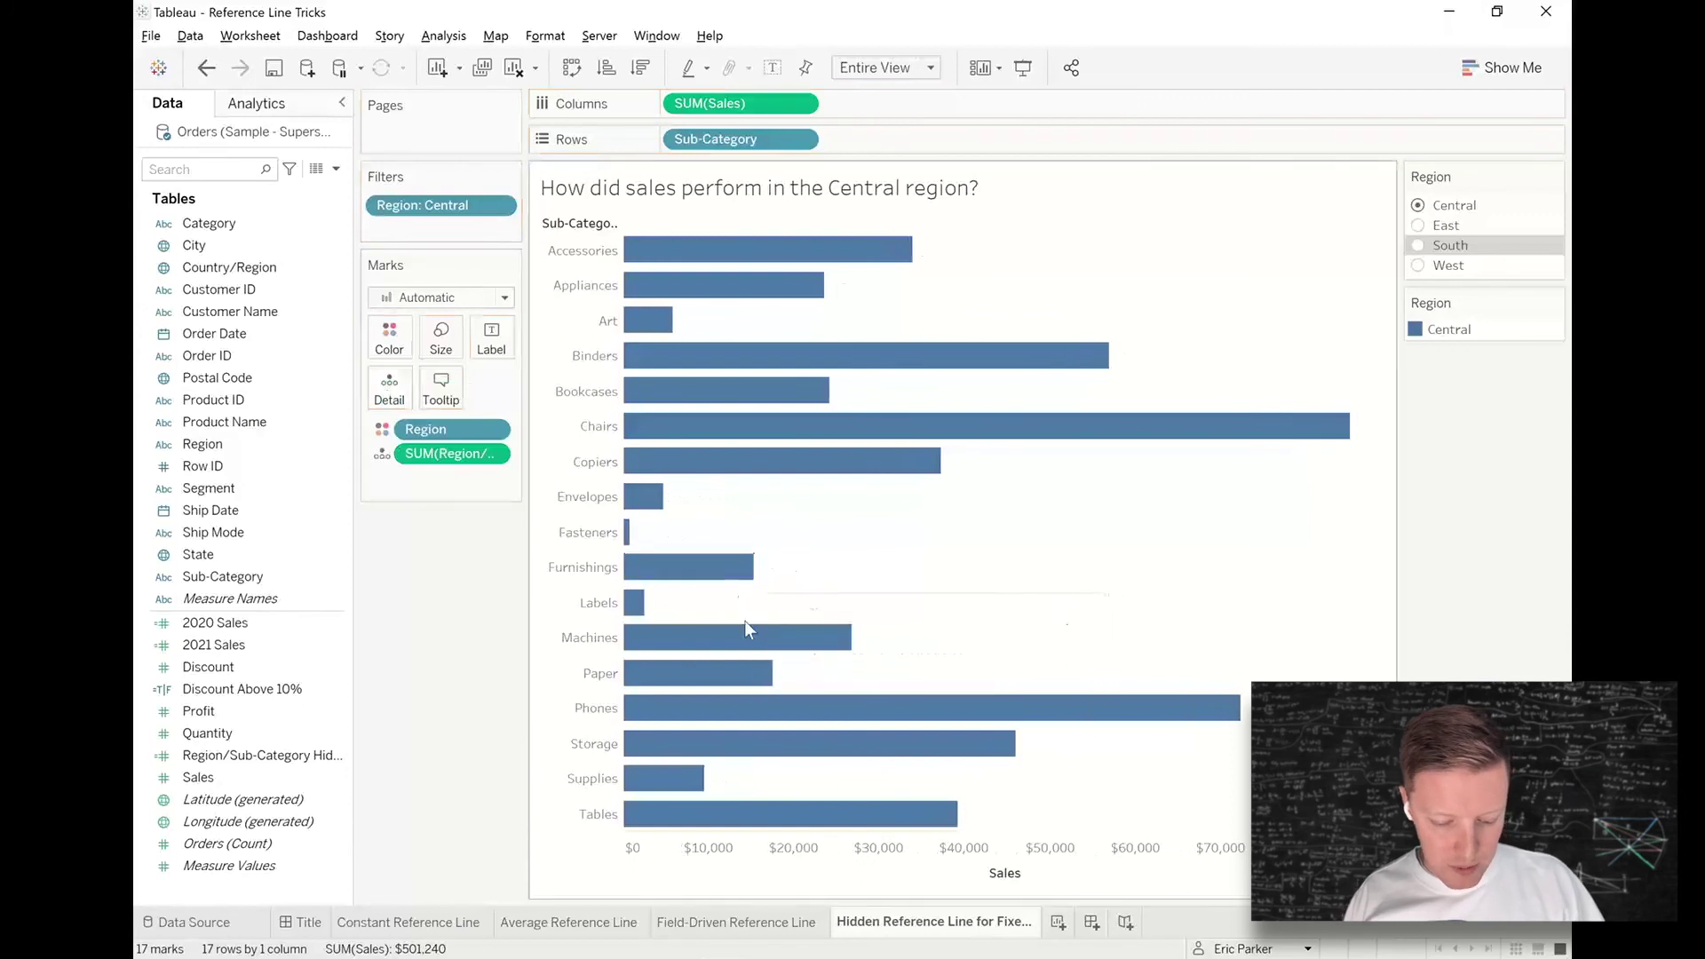
right_click(1146, 857)
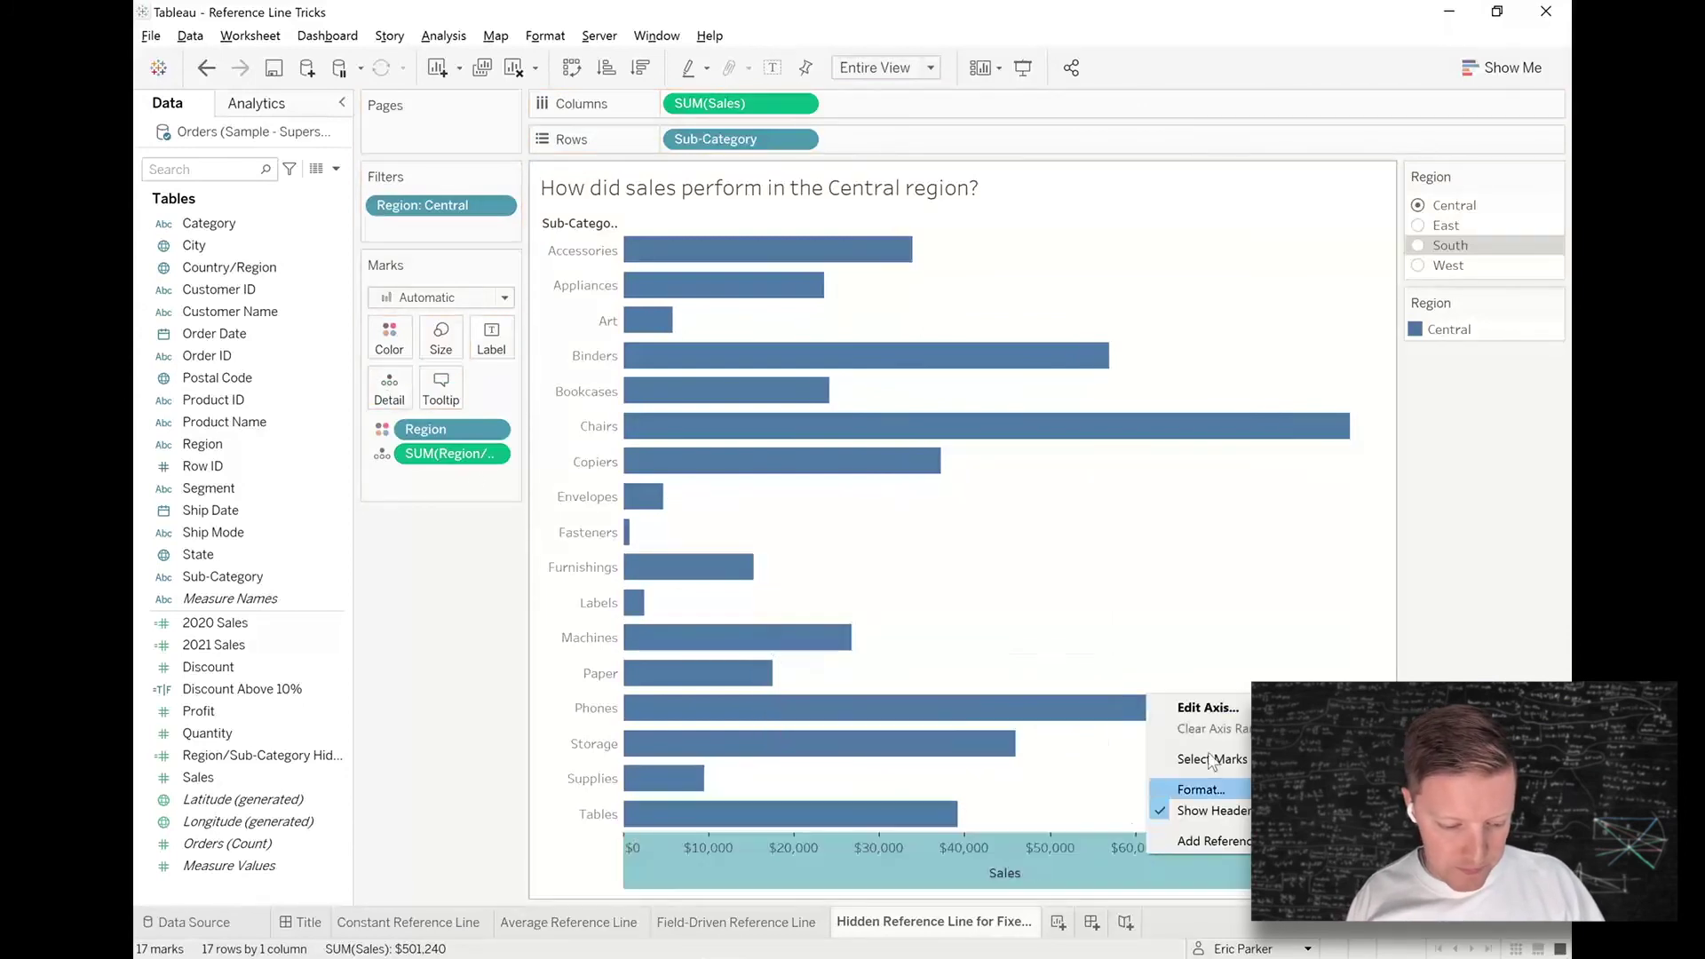
left_click(1210, 840)
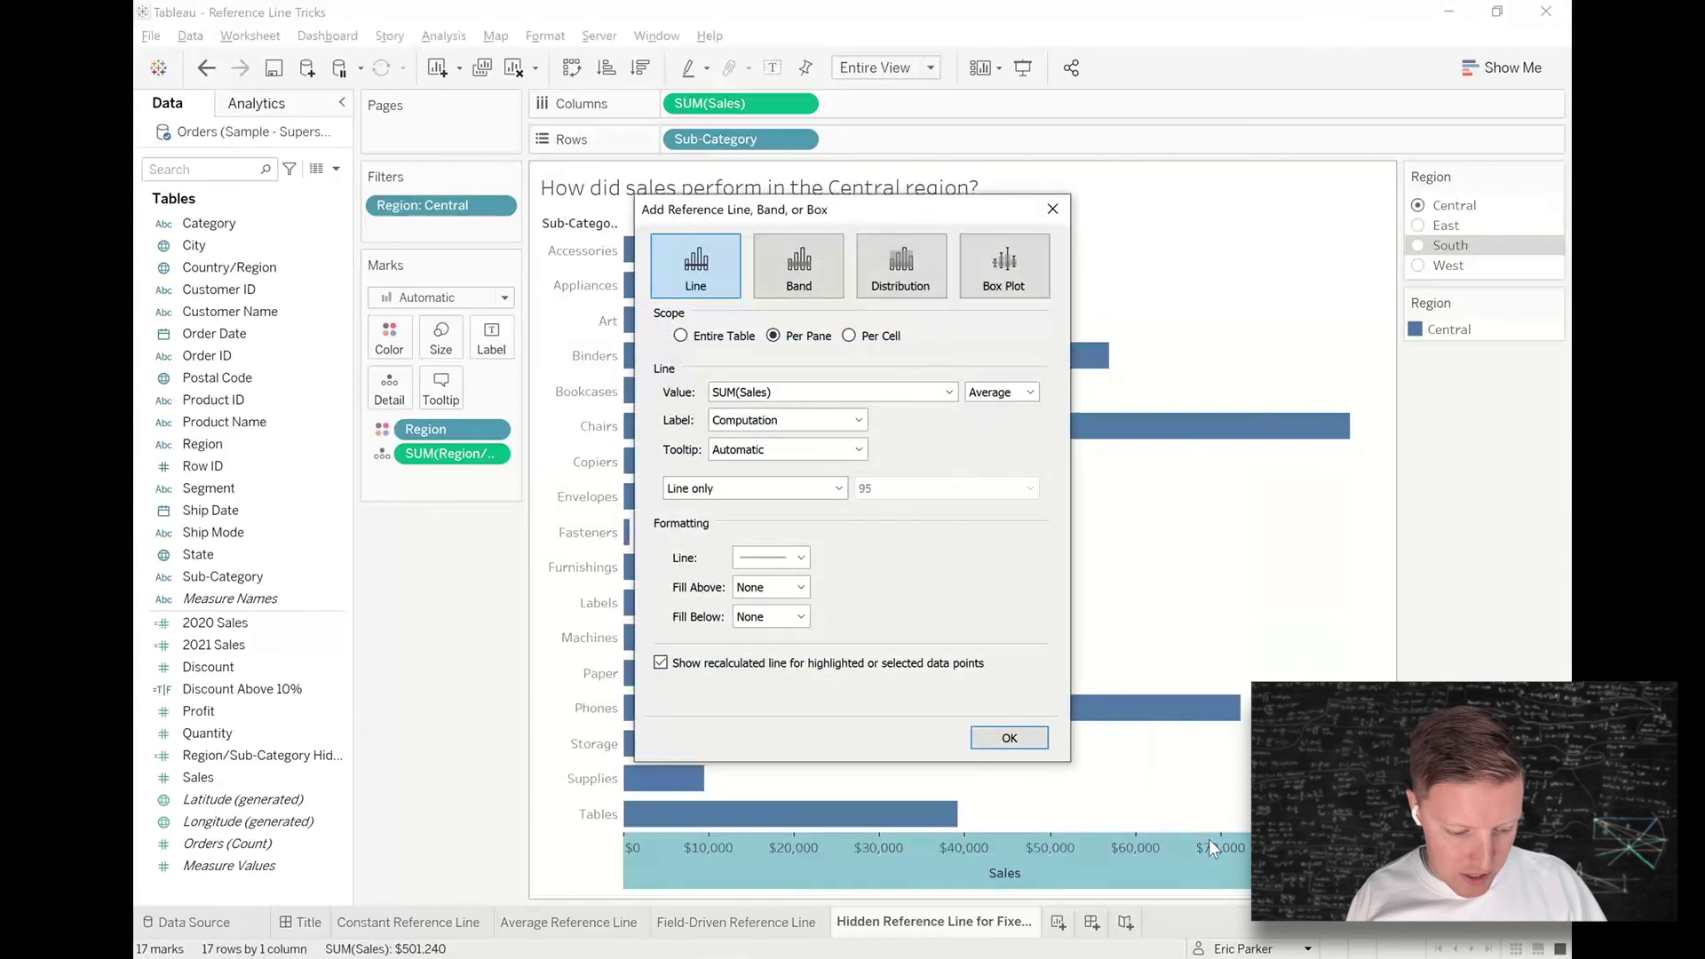
left_click(682, 336)
left_click(804, 392)
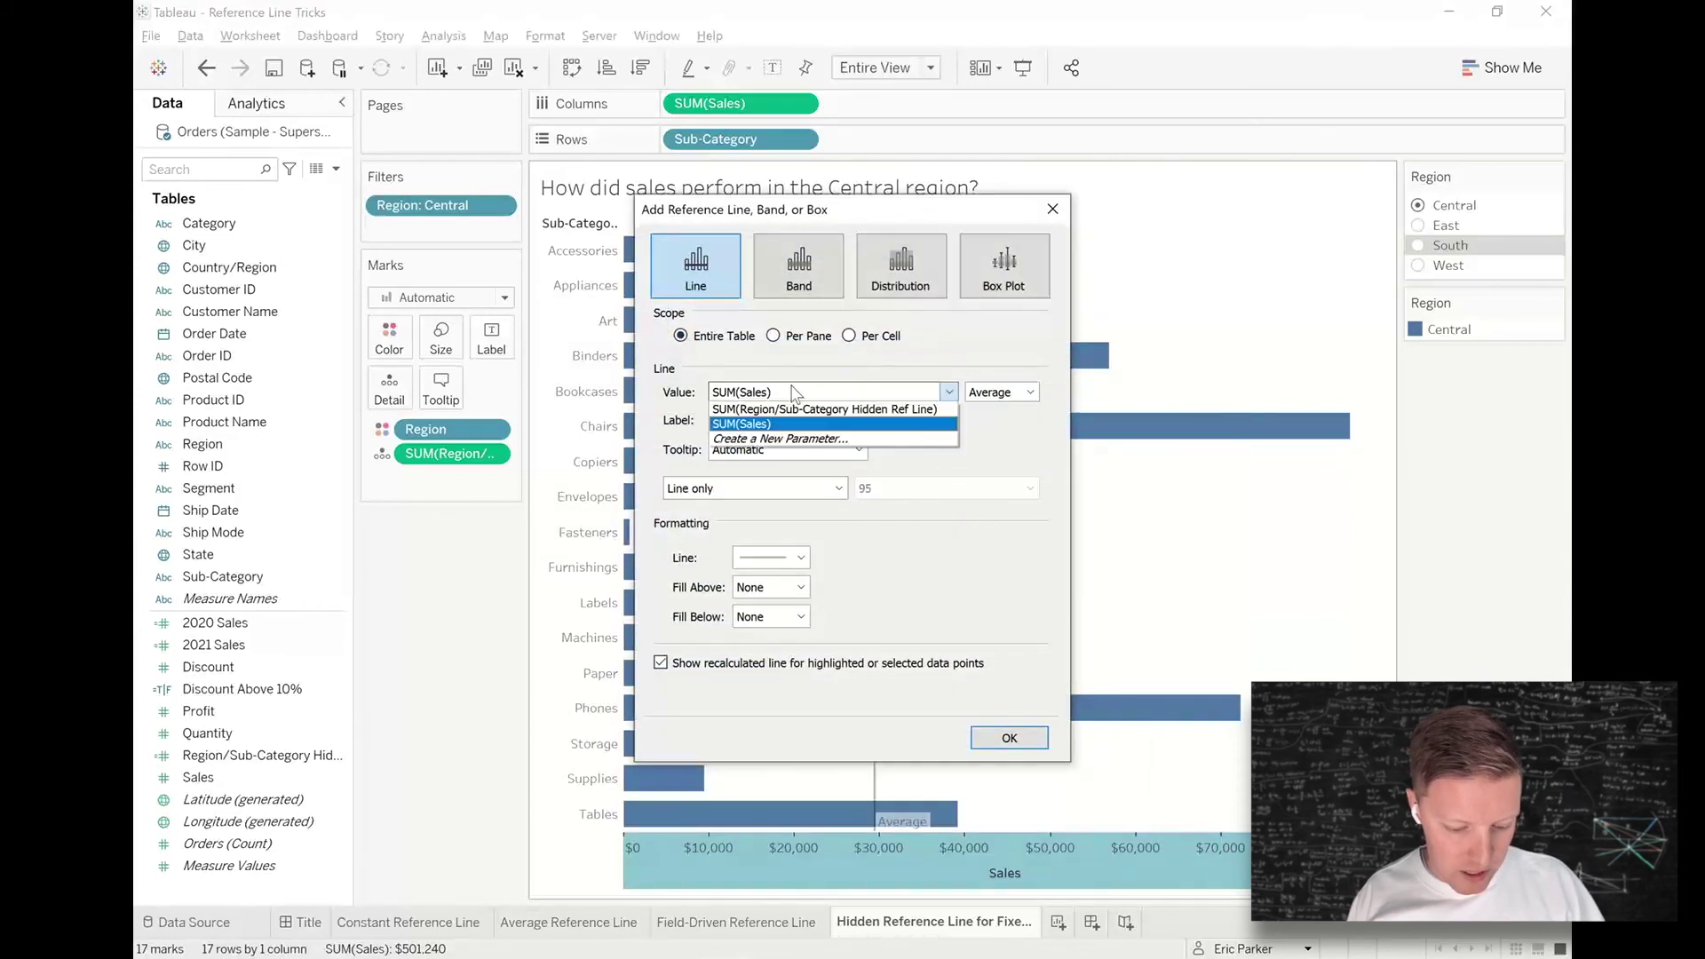
left_click(811, 410)
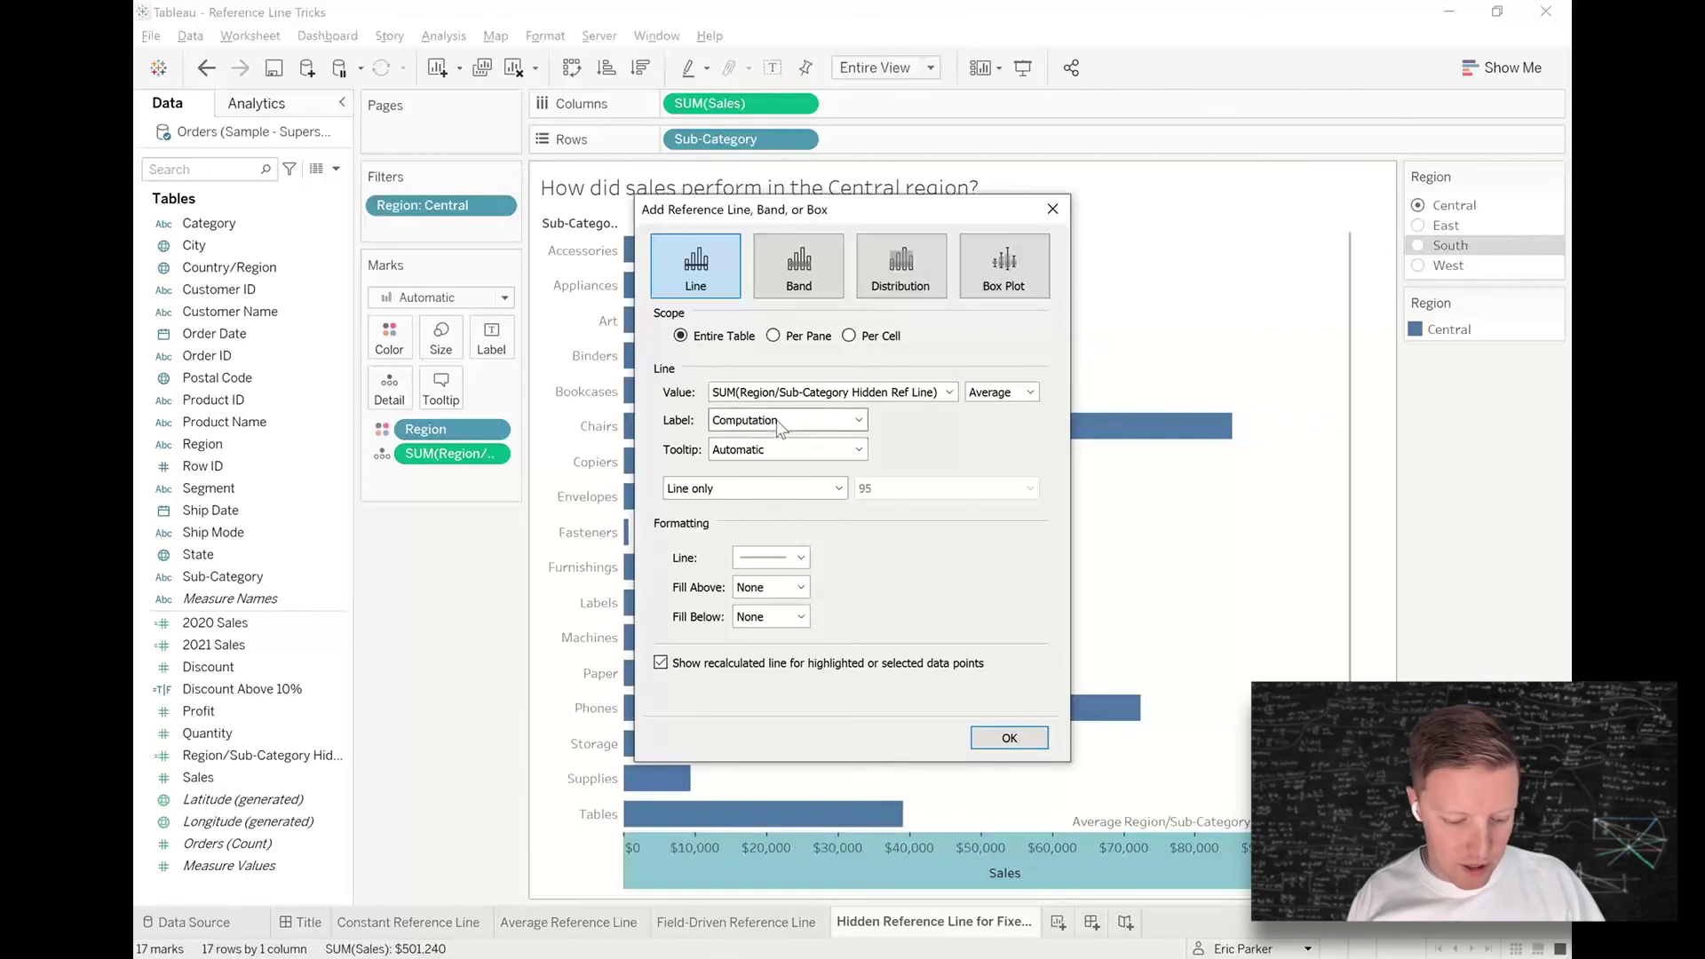
left_click(780, 421)
left_click(773, 438)
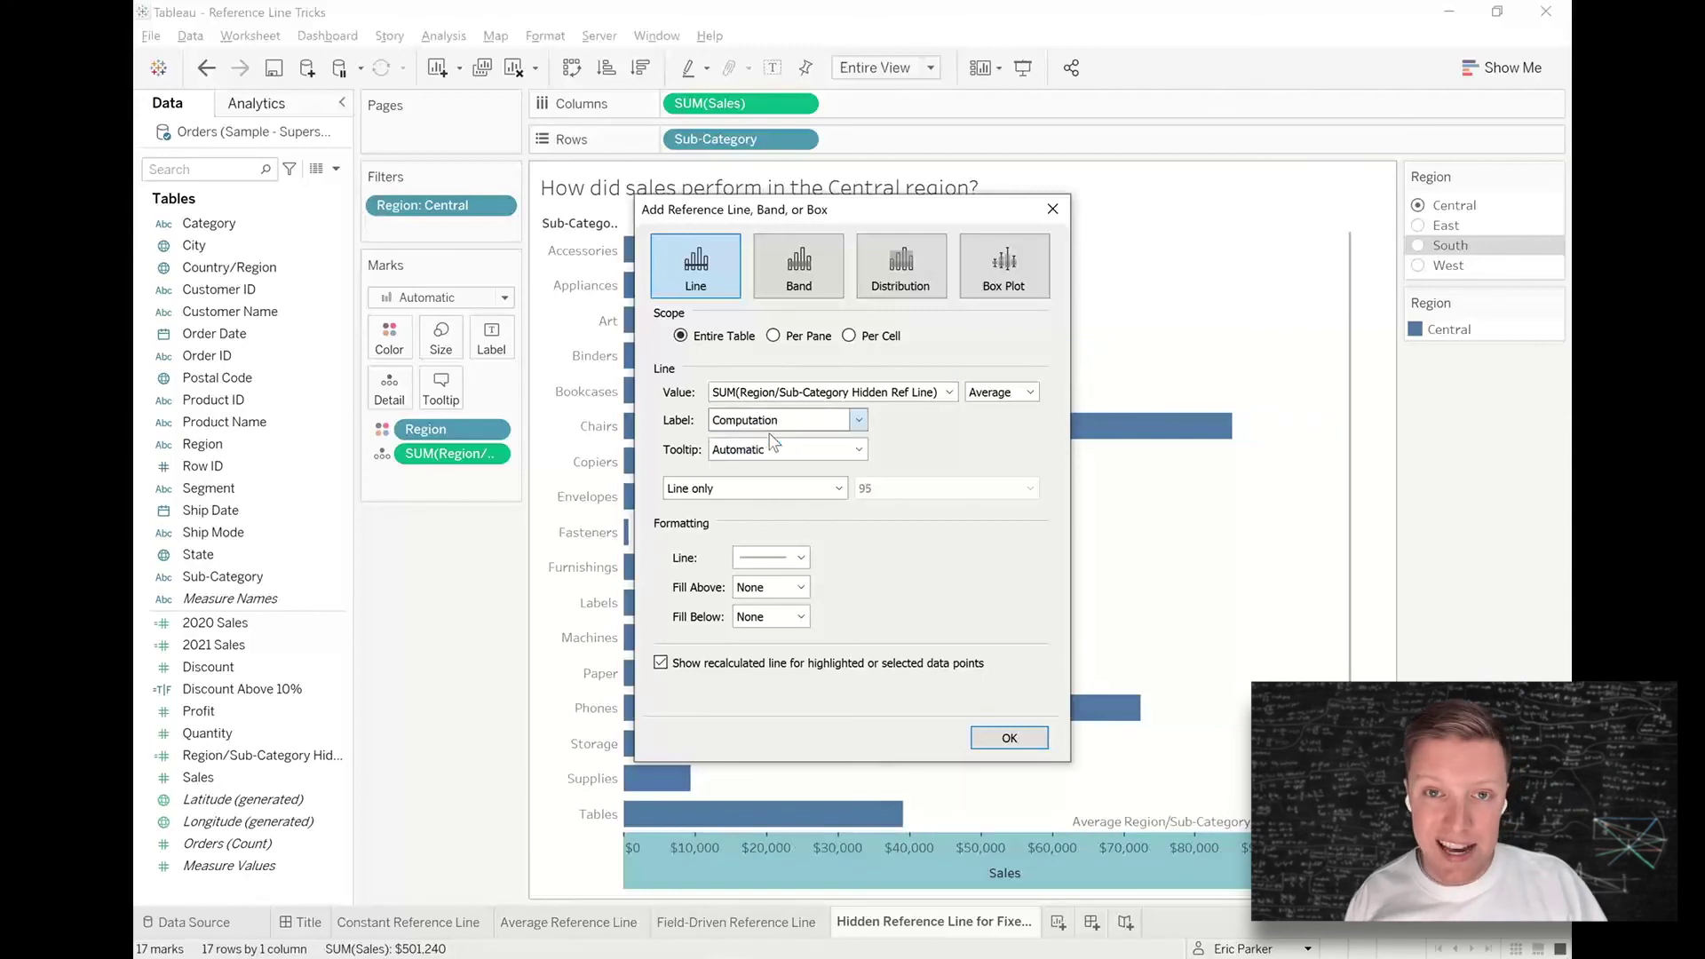
left_click(771, 557)
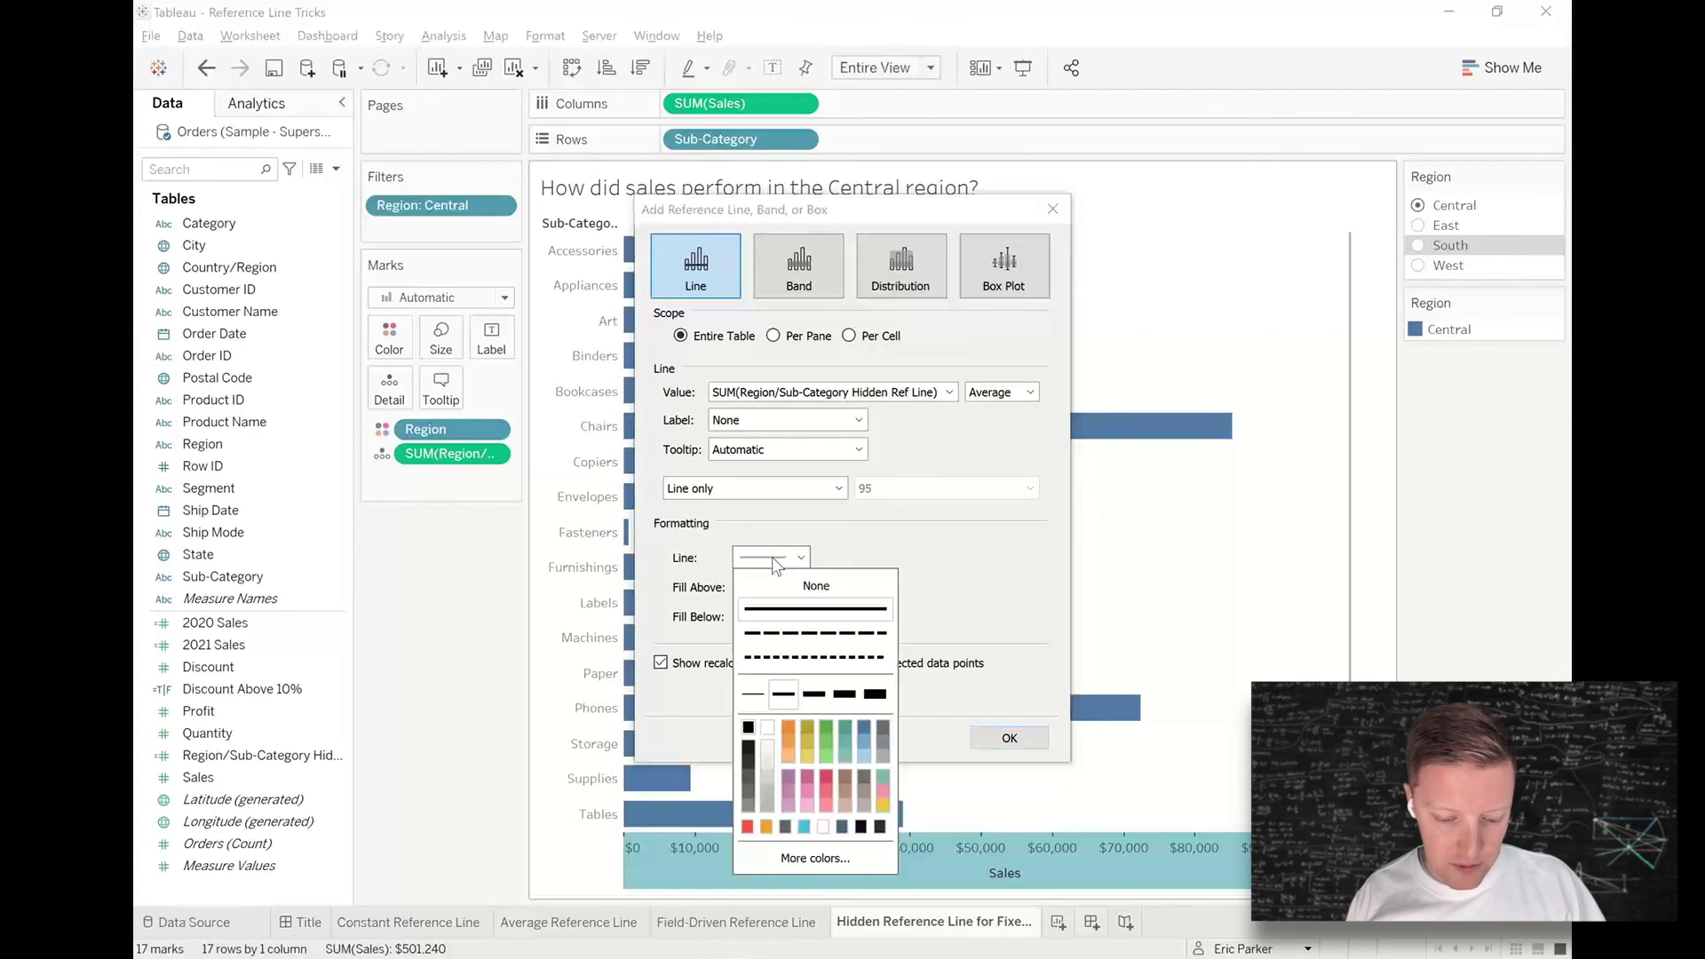
left_click(816, 585)
left_click(1009, 739)
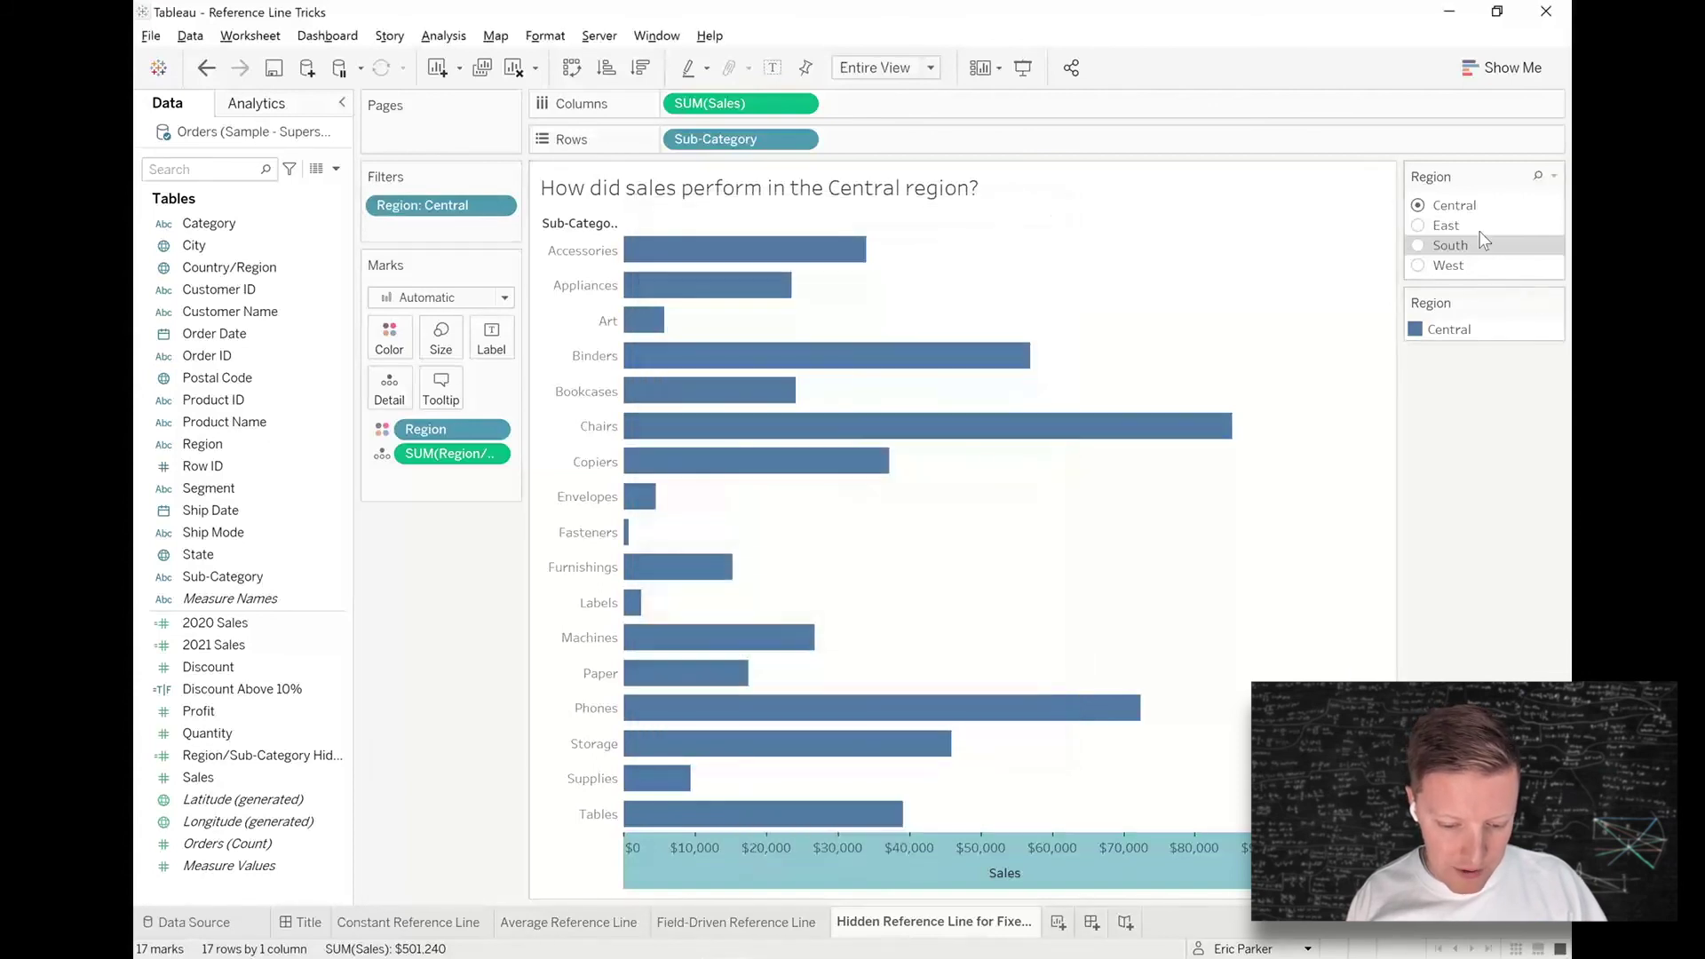
- Cycle the Region filter through East, South, West, Central, East, West and back to South
left_click(1418, 227)
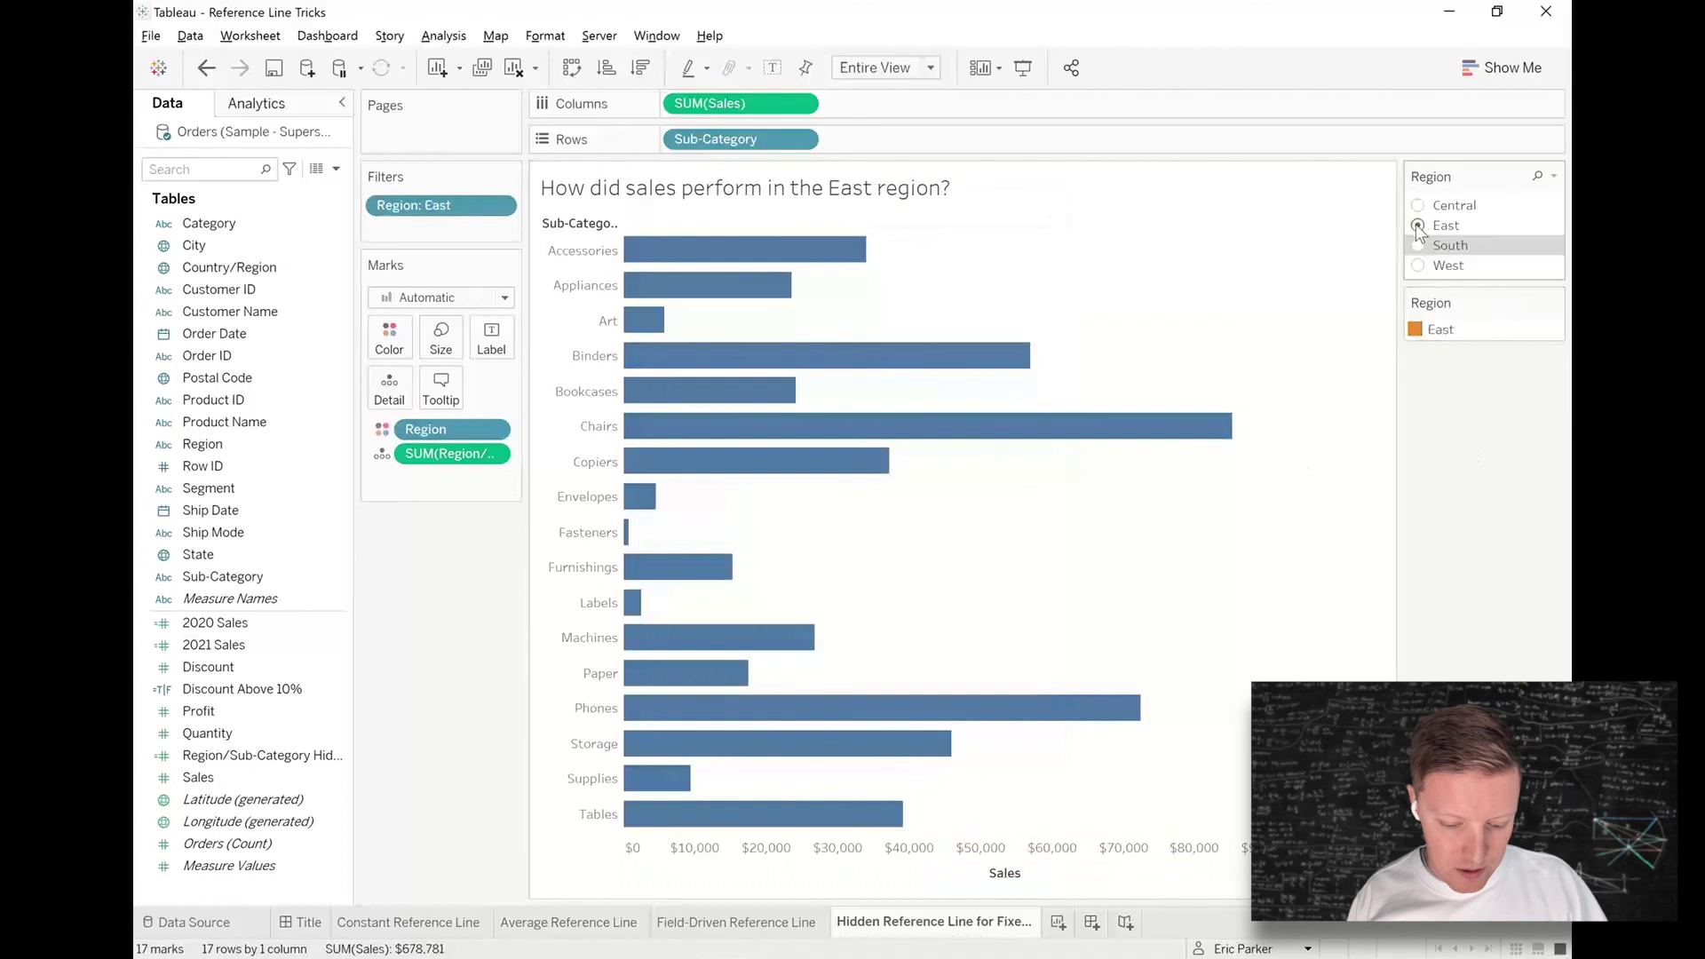
left_click(1419, 246)
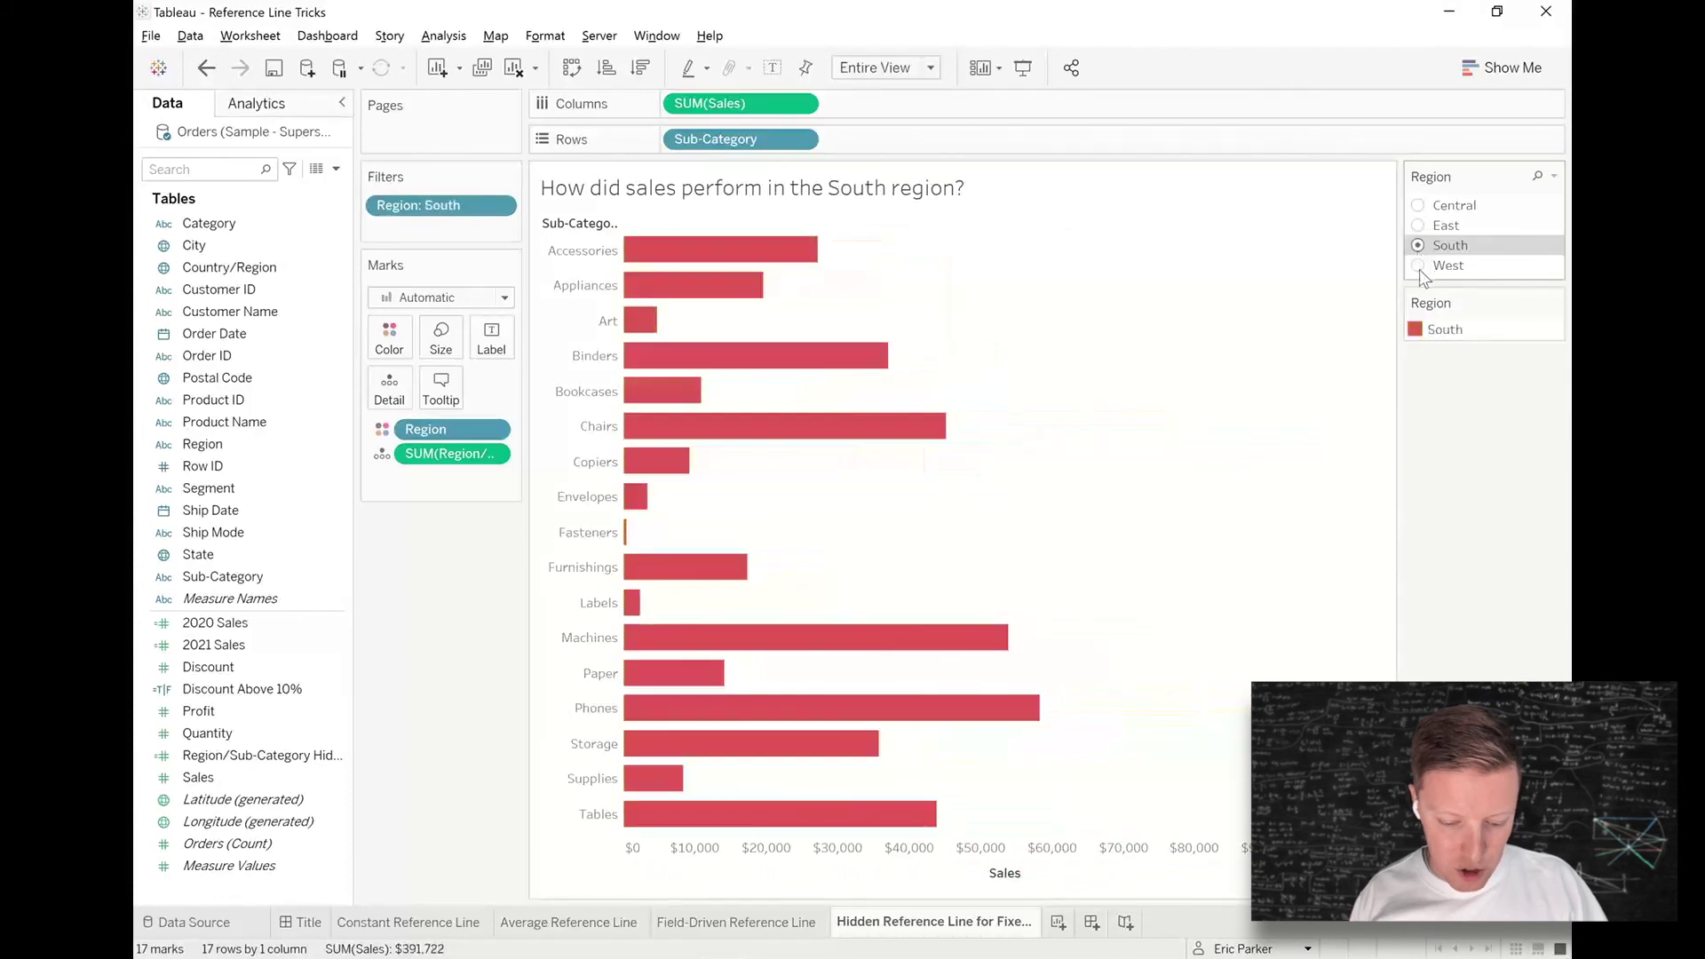
left_click(1418, 266)
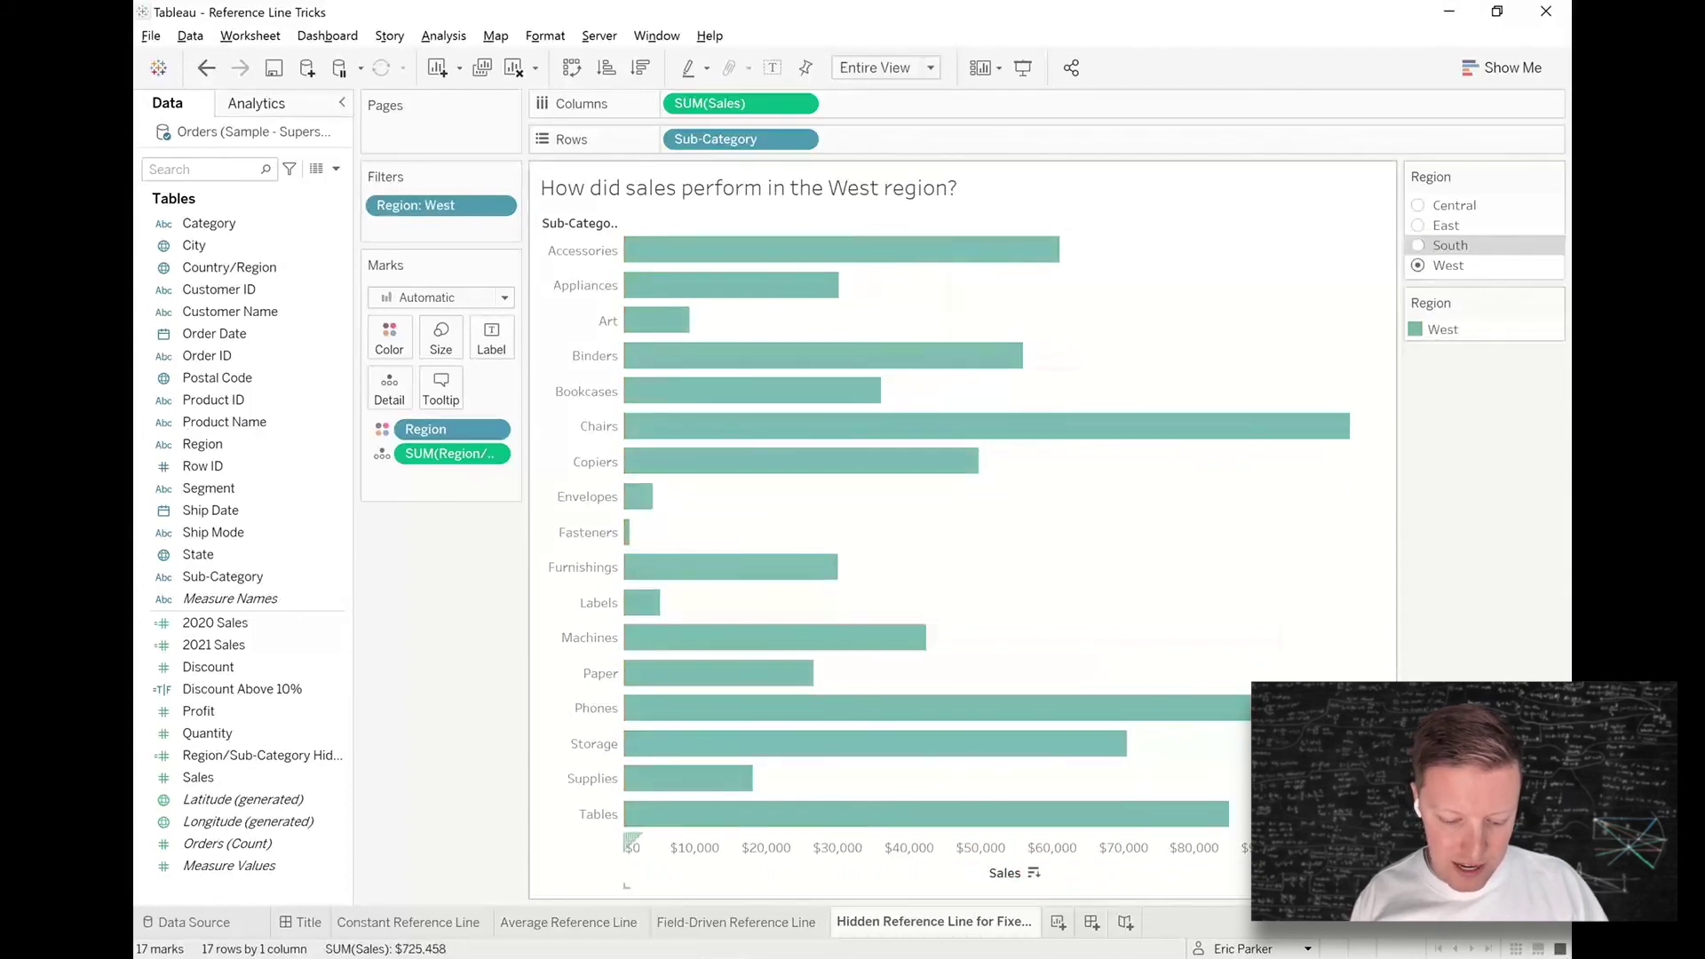
left_click(1418, 206)
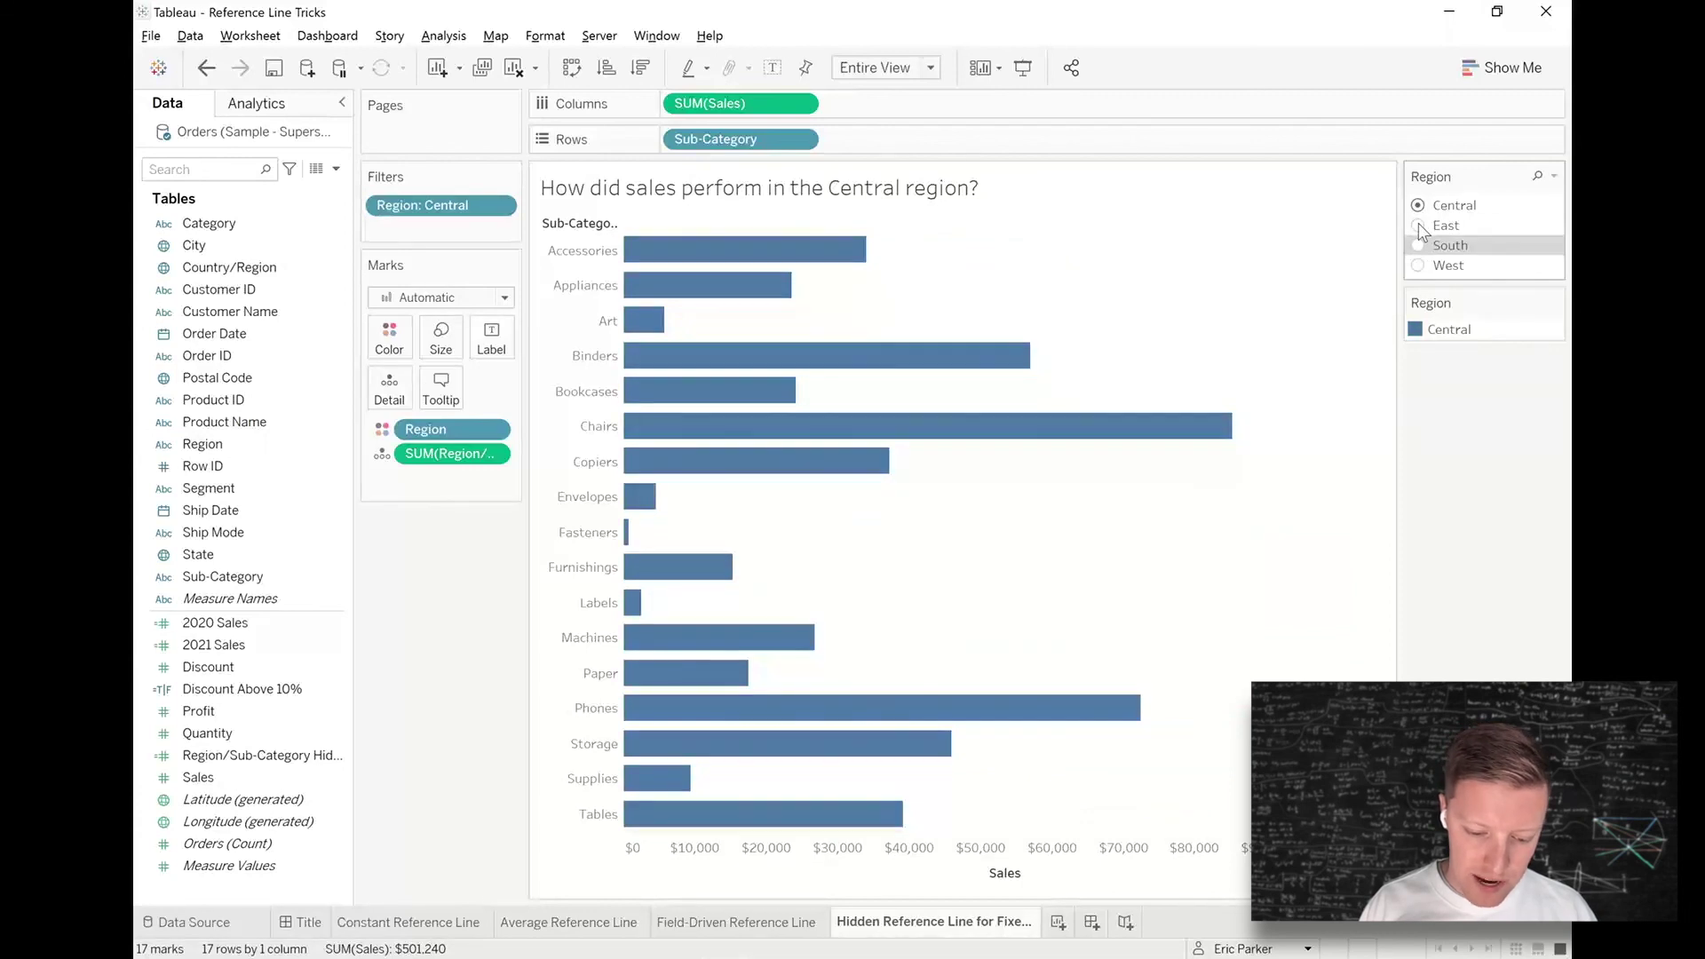
left_click(1419, 225)
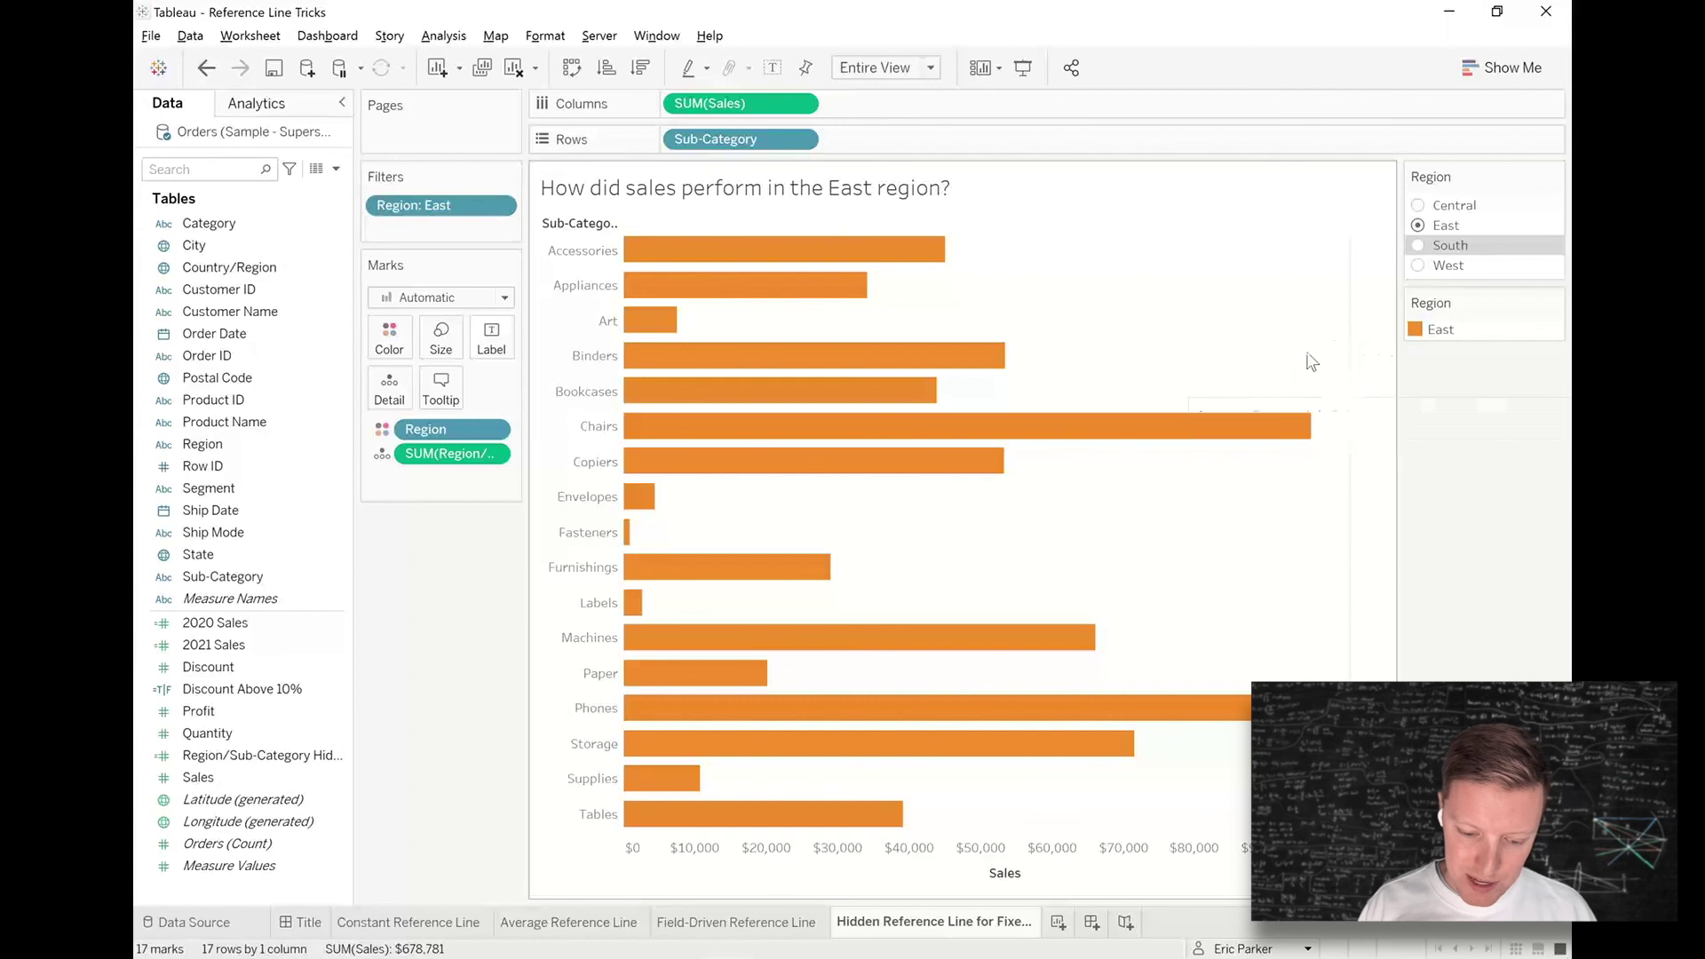
left_click(1419, 245)
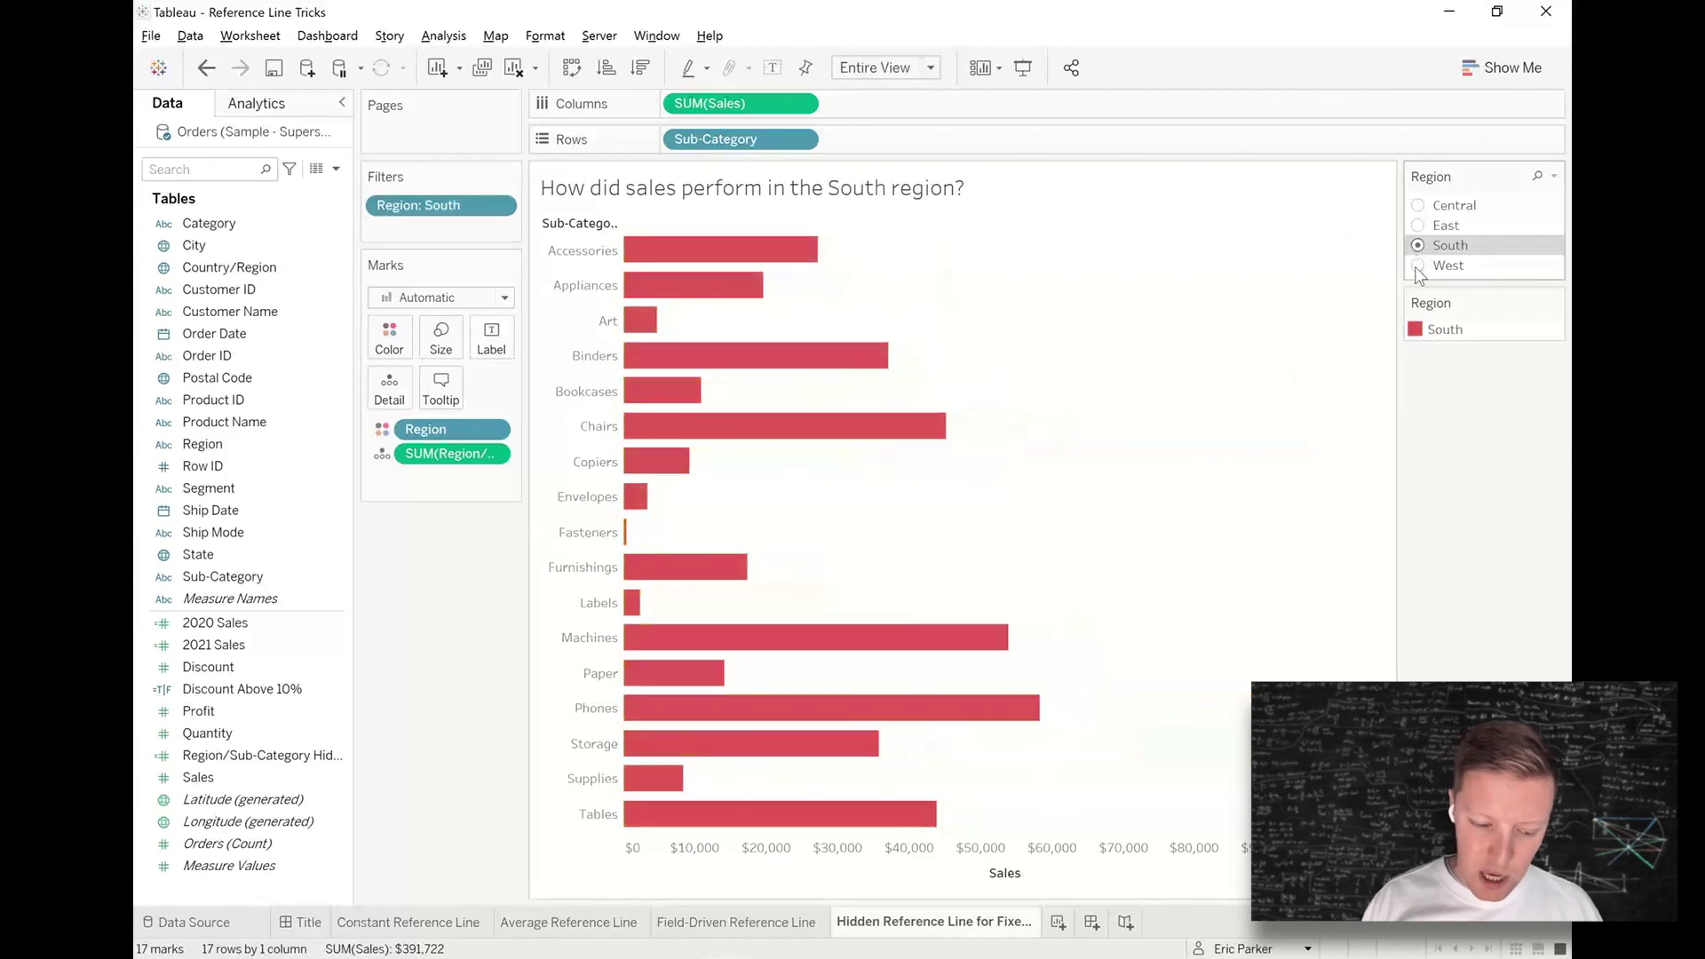
left_click(1419, 266)
left_click(1418, 246)
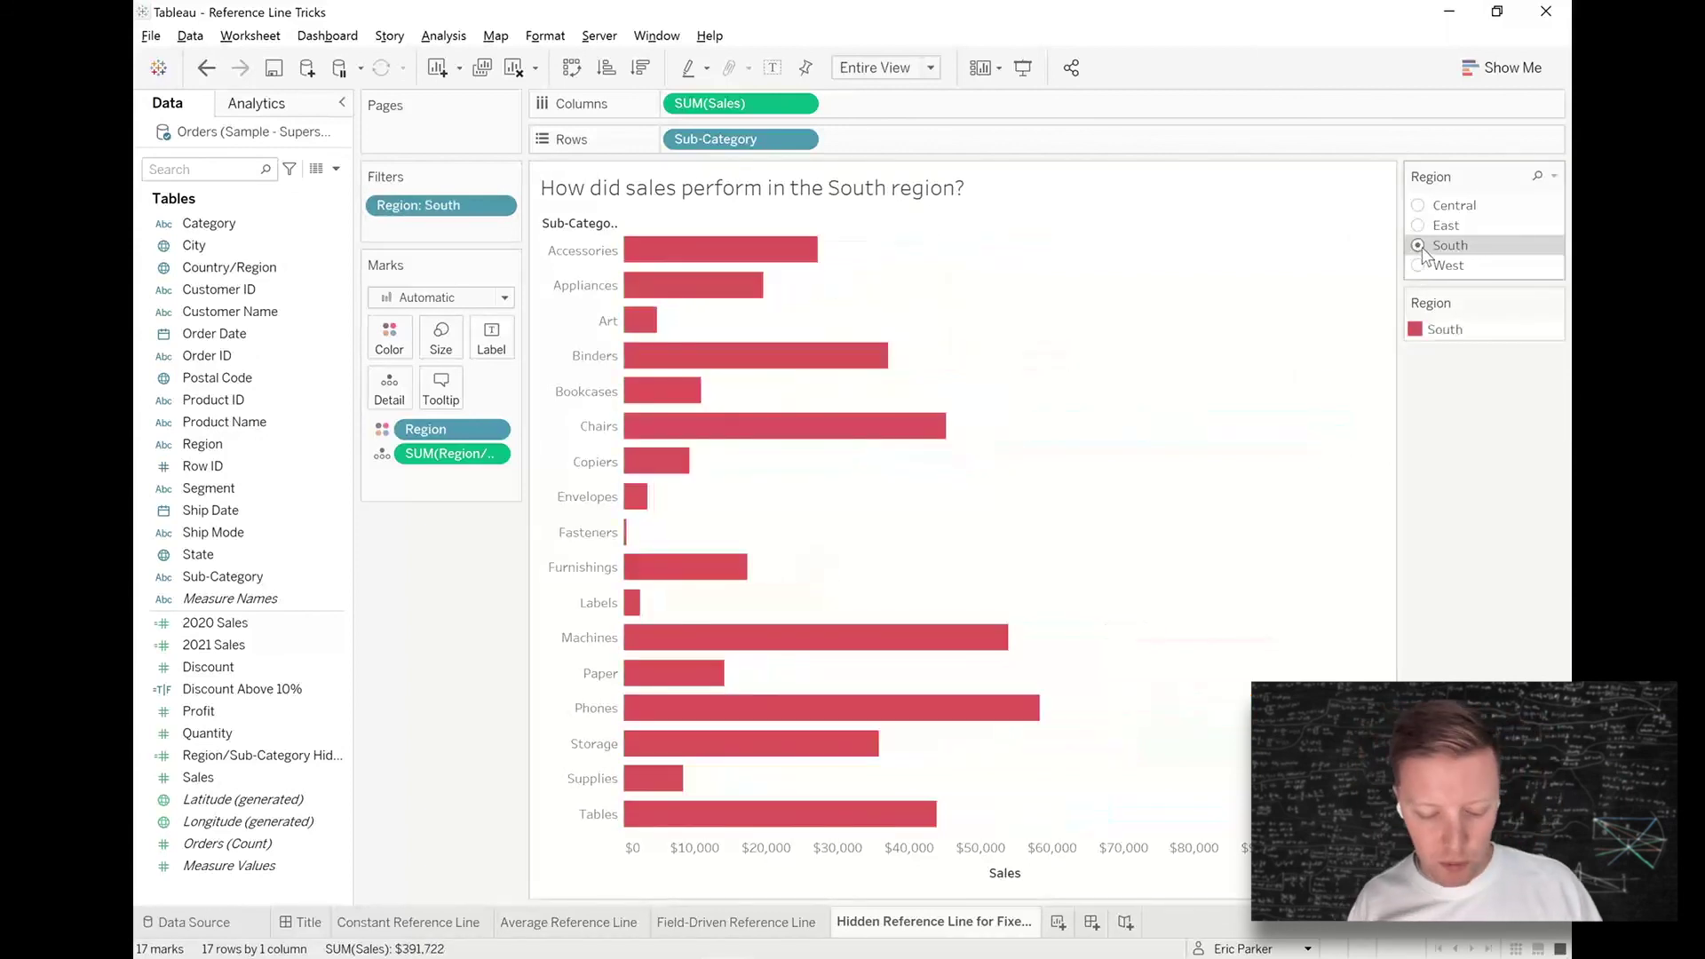